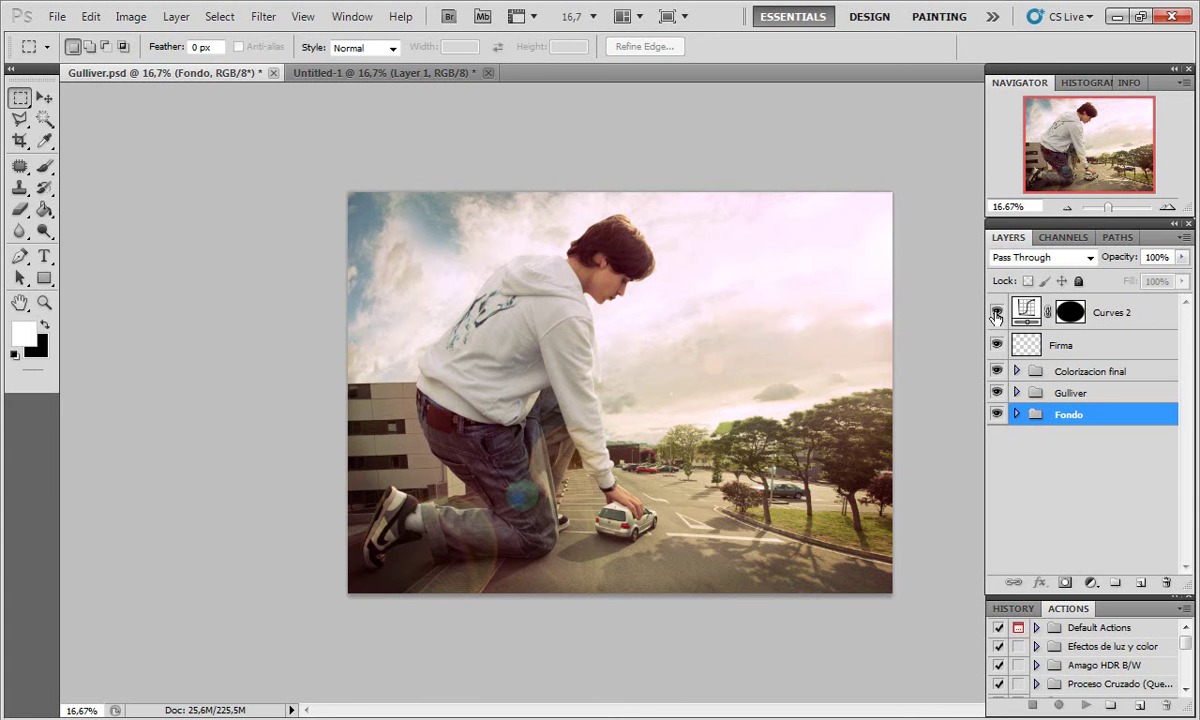
Step: Hide the Curves 2, Firma, Colorizacion final and Gulliver layers, then glance at Untitled-1
drag(996, 312, 996, 392)
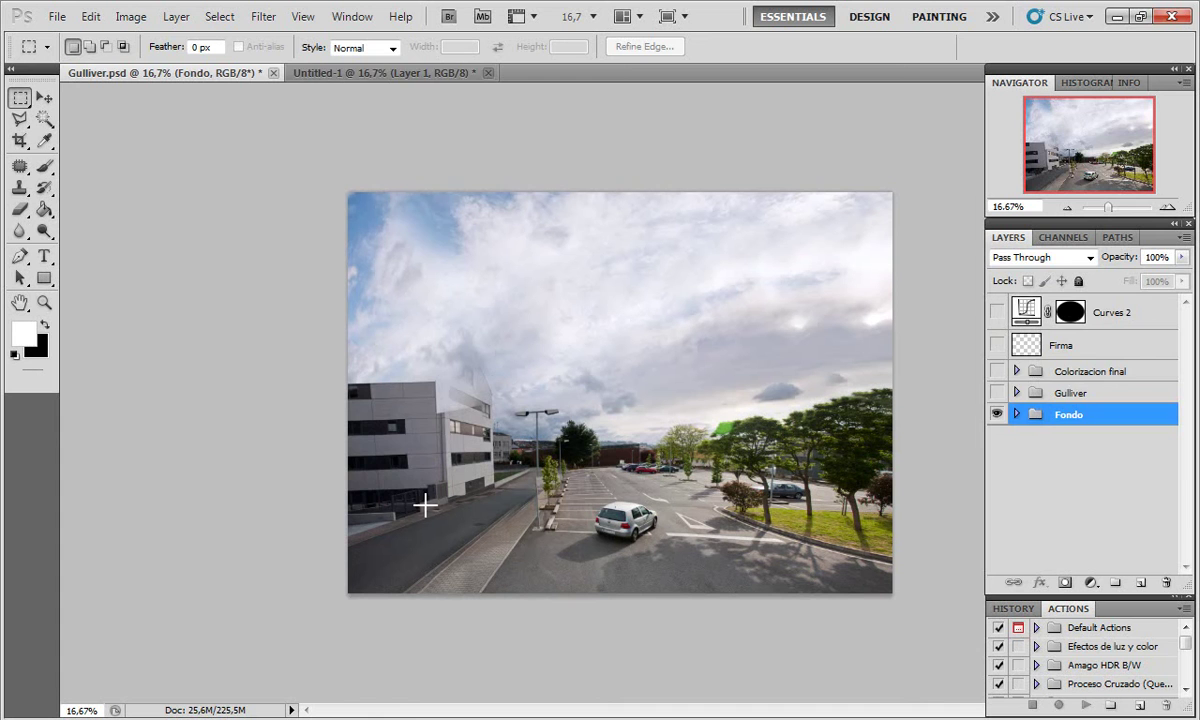
click(351, 69)
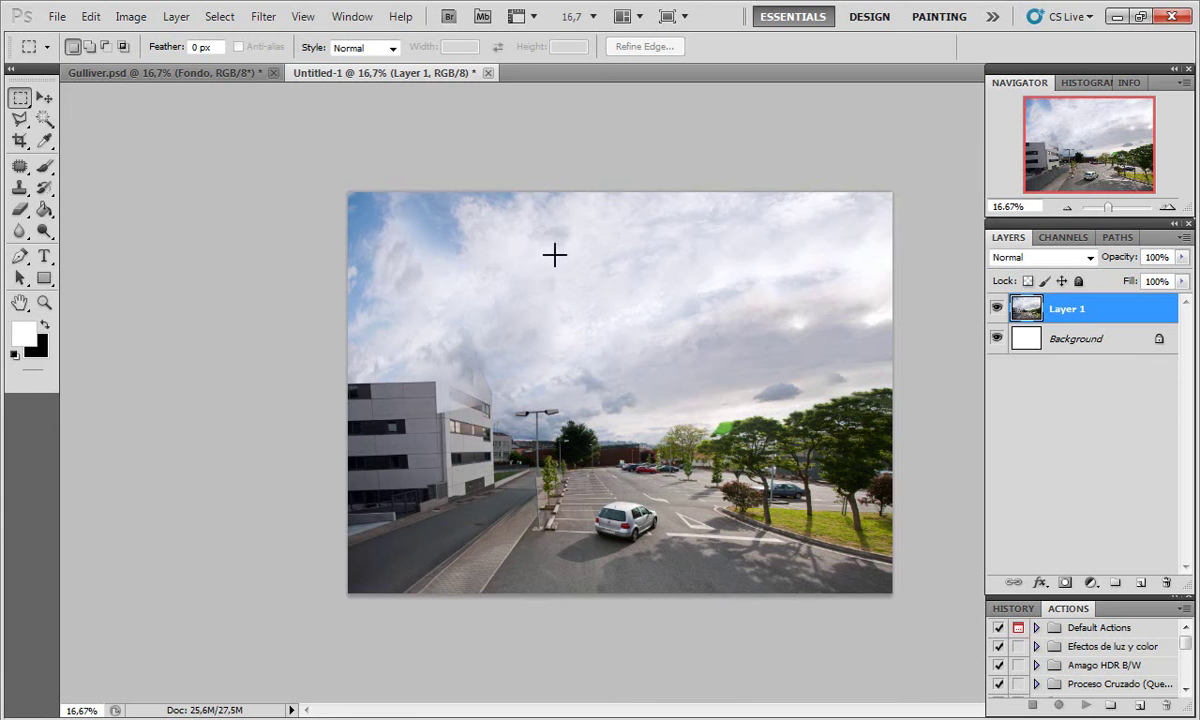
Step: Back in Gulliver.psd, expand the Fondo group and hide all its layers
click(234, 73)
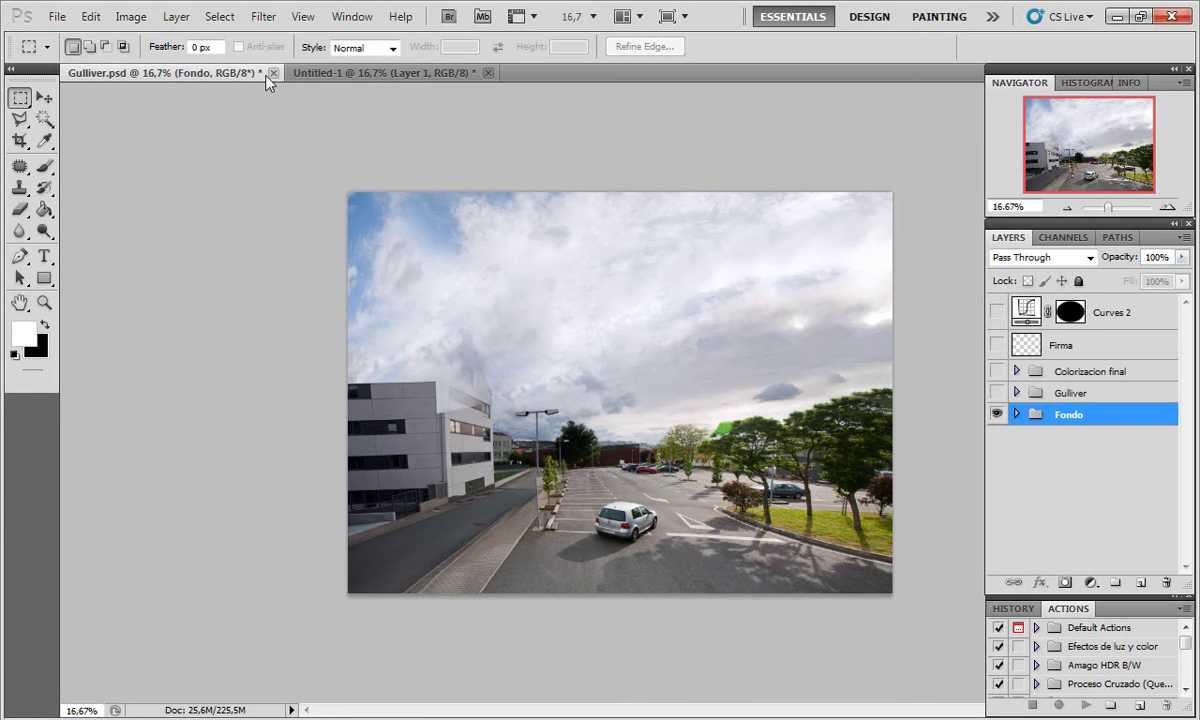
click(1016, 414)
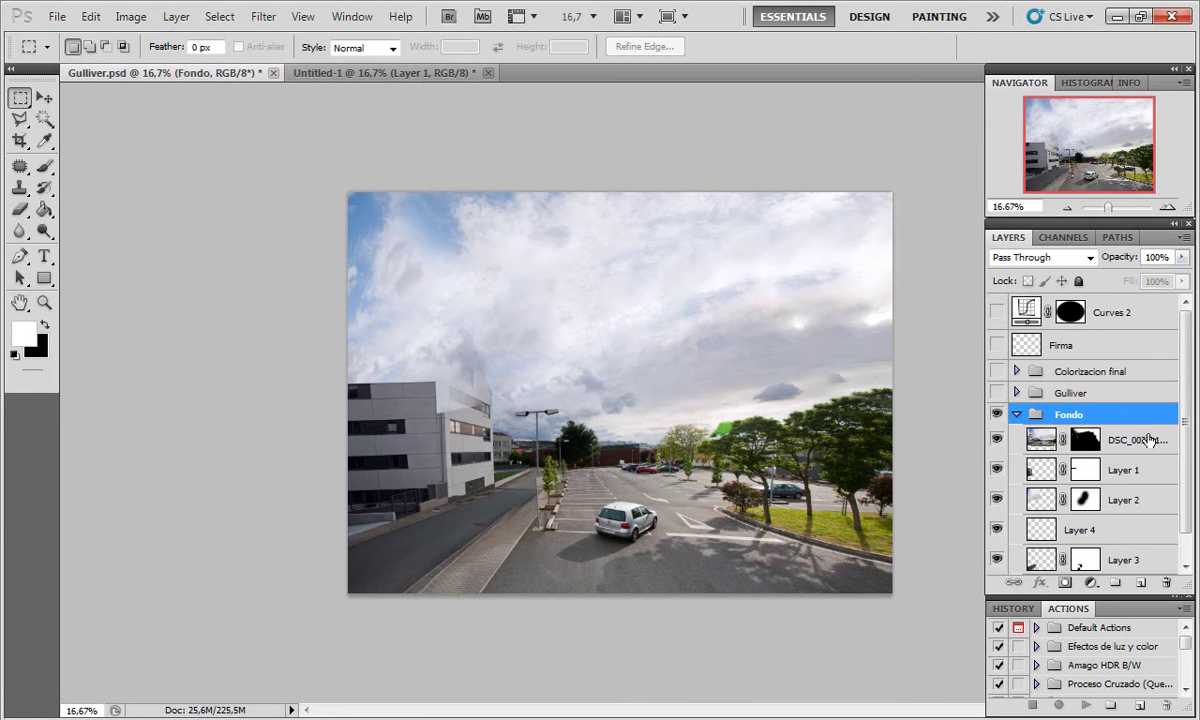
scroll(1185, 430, down, 1)
drag(997, 410, 999, 534)
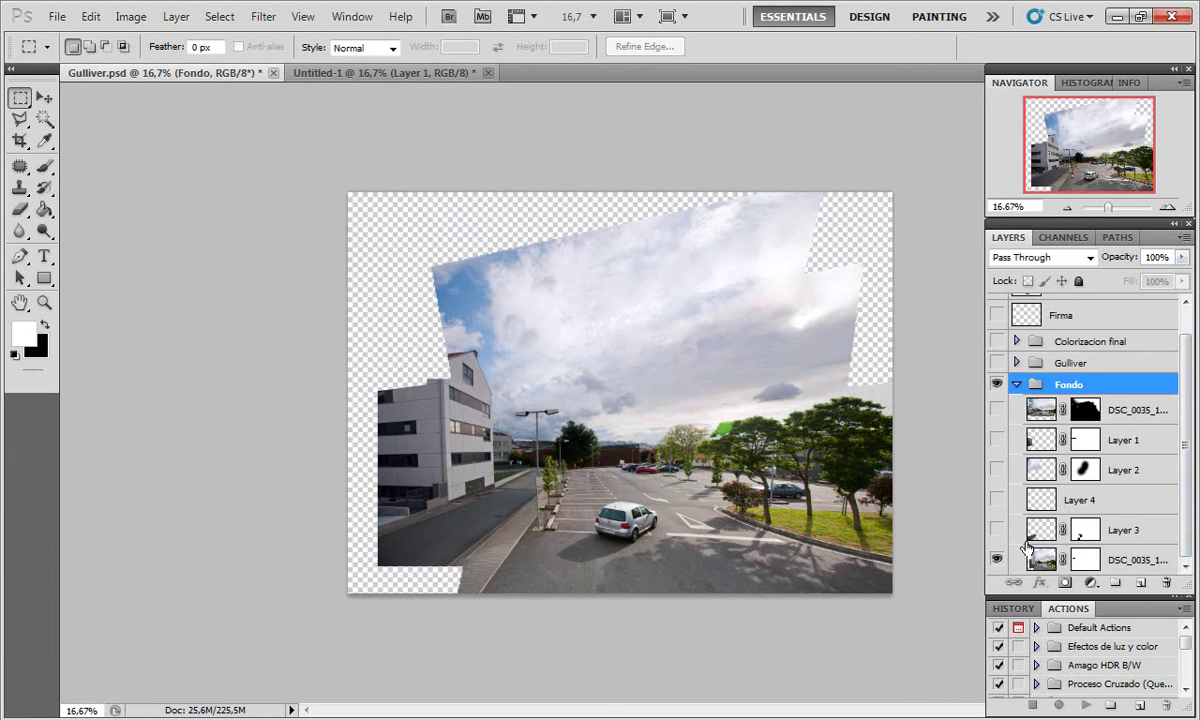
Step: Turn Layer 3, Layer 4, Layer 2, Layer 1 and the top DSC photo back on in turn
click(997, 530)
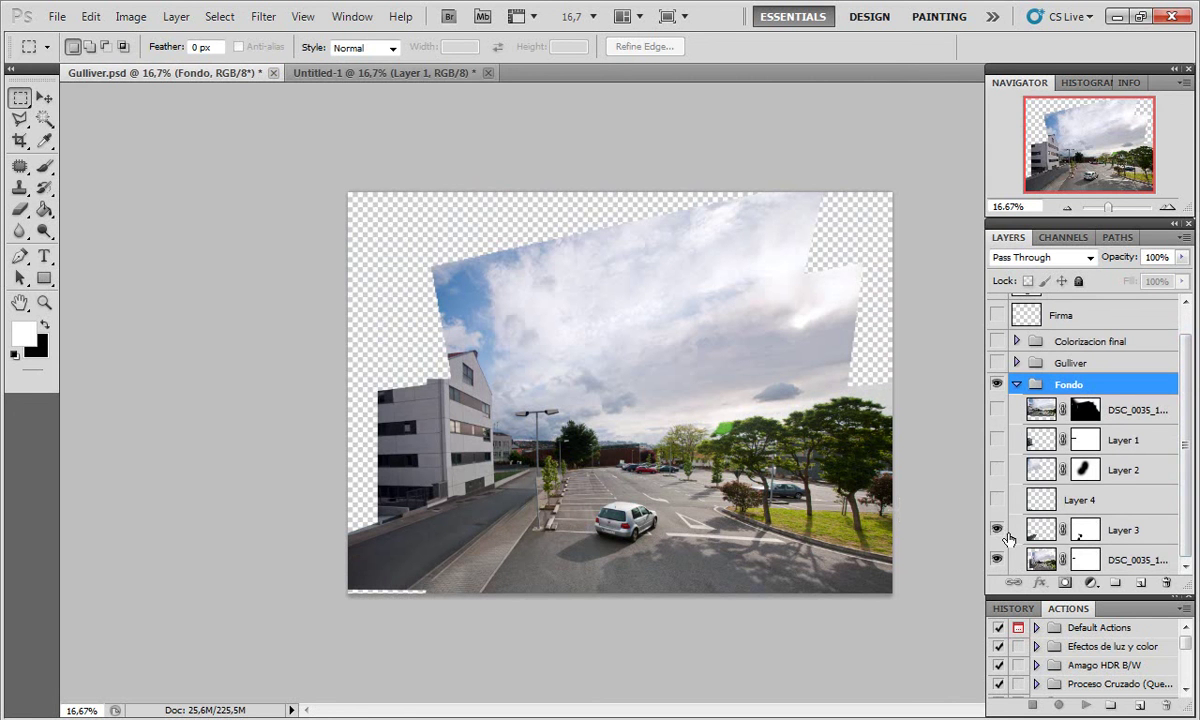
click(996, 500)
click(996, 501)
click(996, 500)
click(996, 472)
click(996, 440)
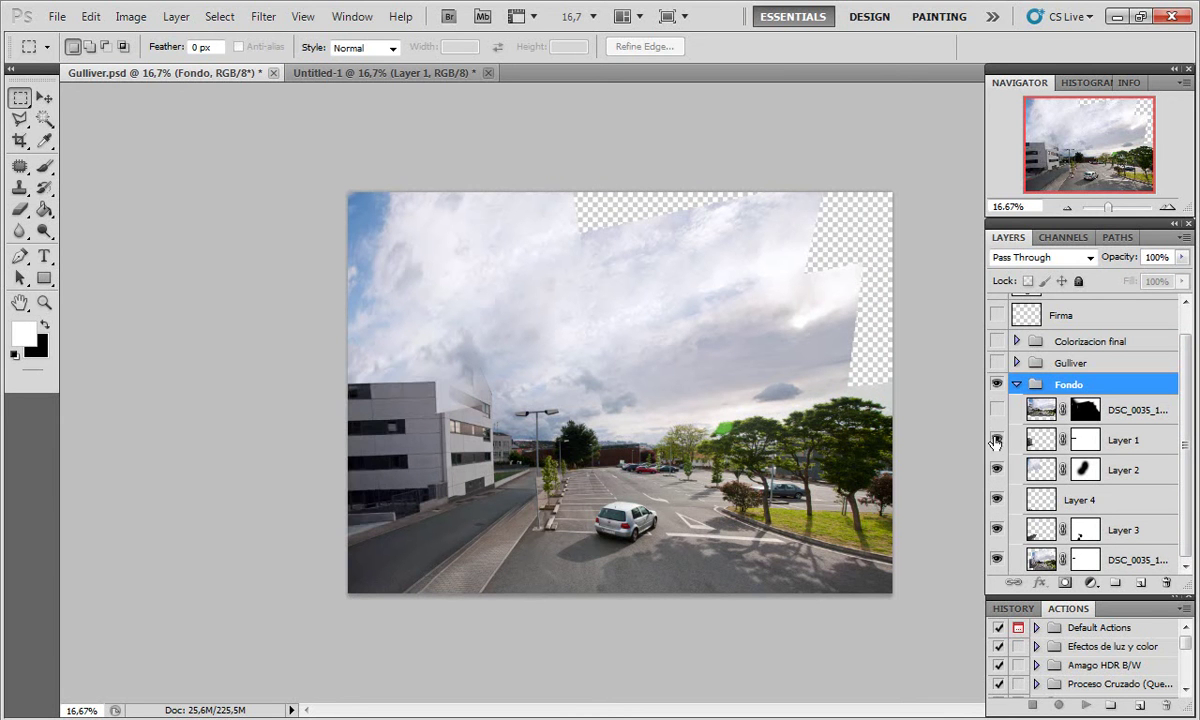
click(996, 441)
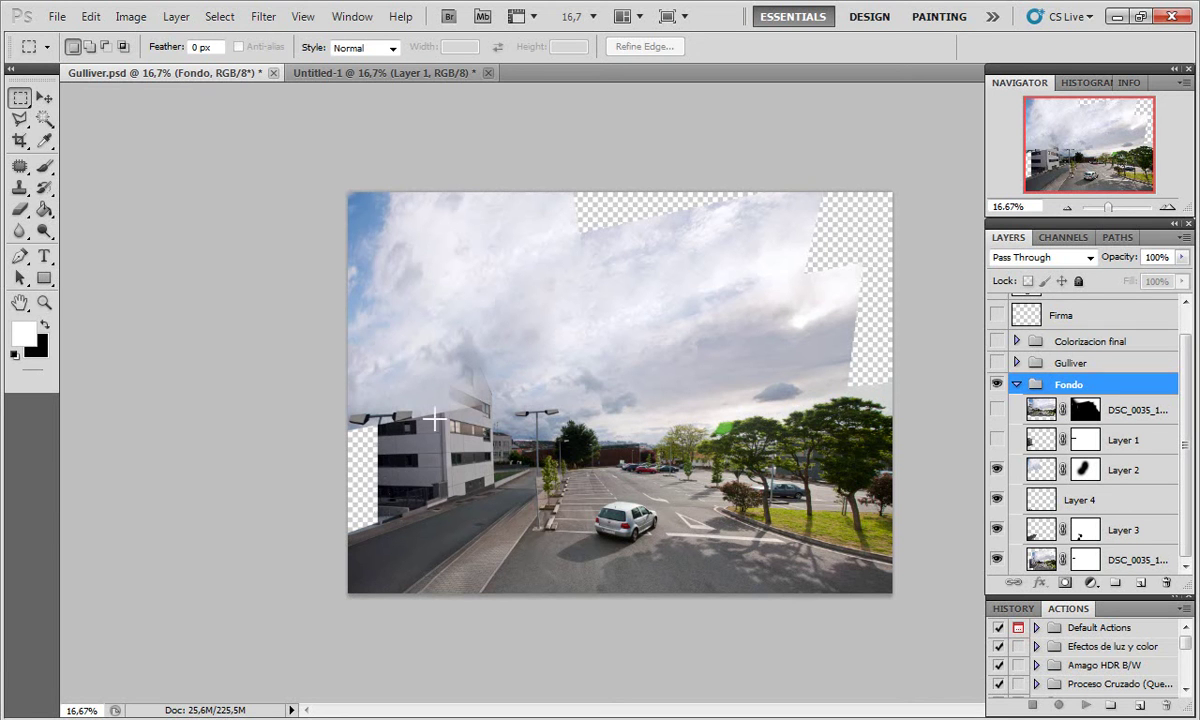
click(997, 443)
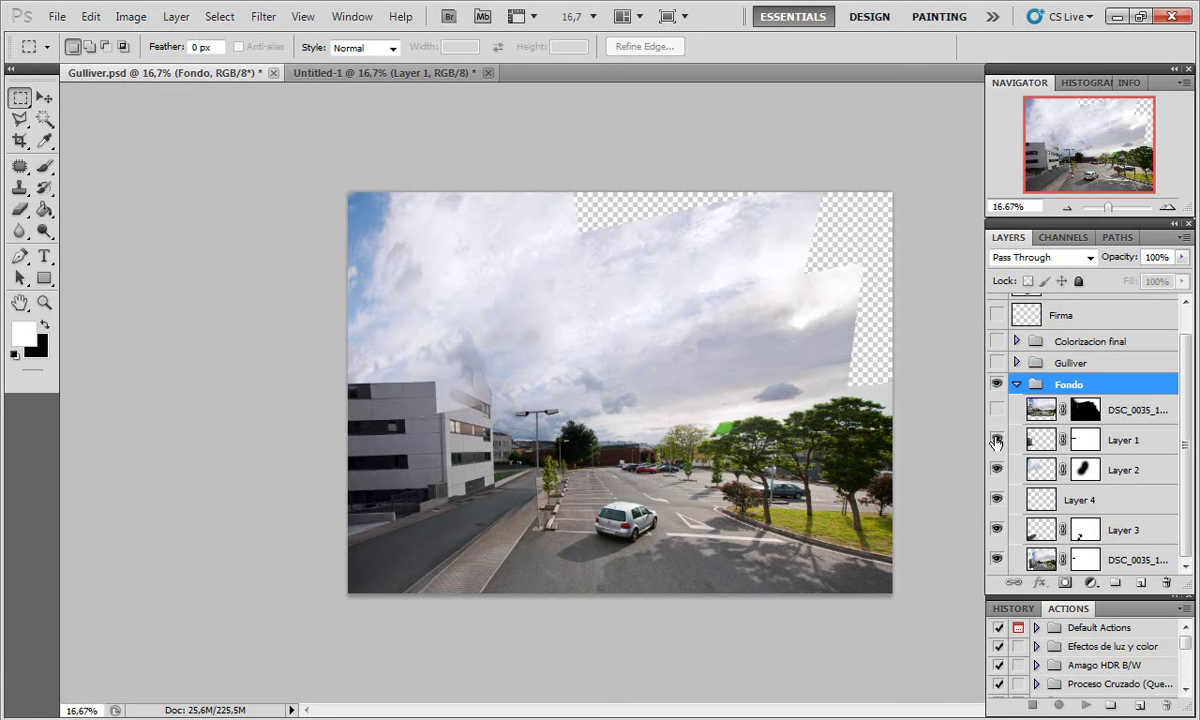
click(996, 410)
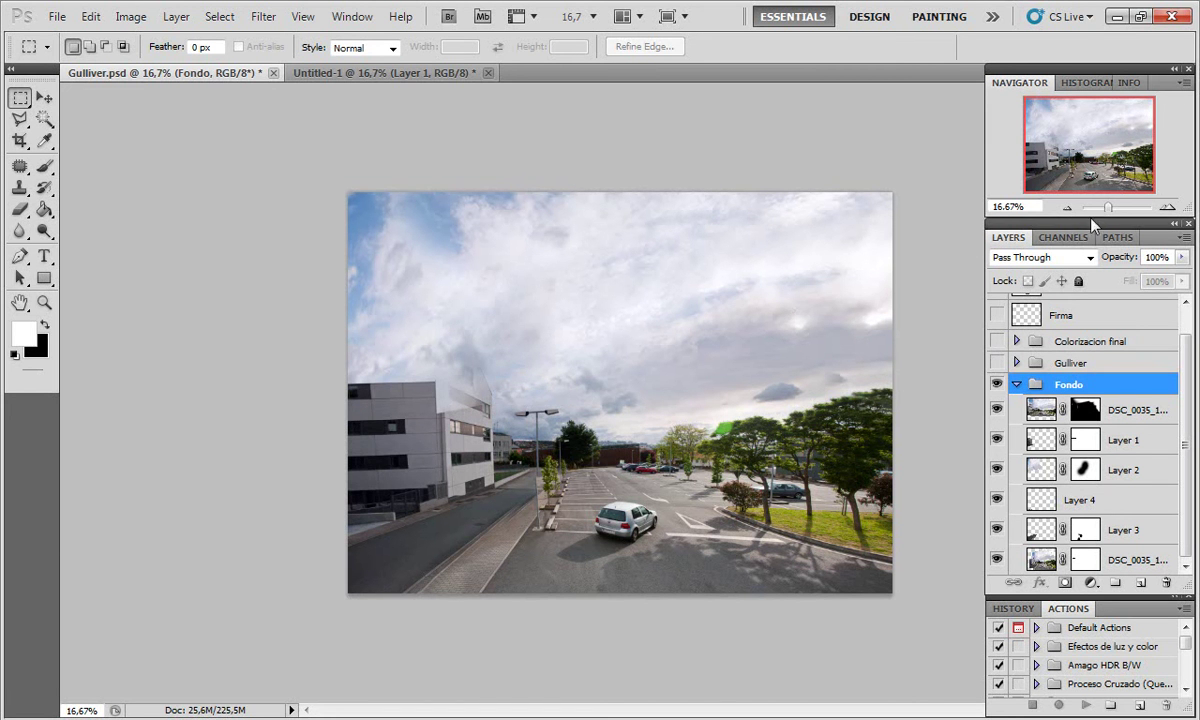
Step: Inspect the background up close with the Navigator and briefly toggle the Gulliver group
drag(1108, 207, 1114, 207)
drag(1090, 158, 1055, 172)
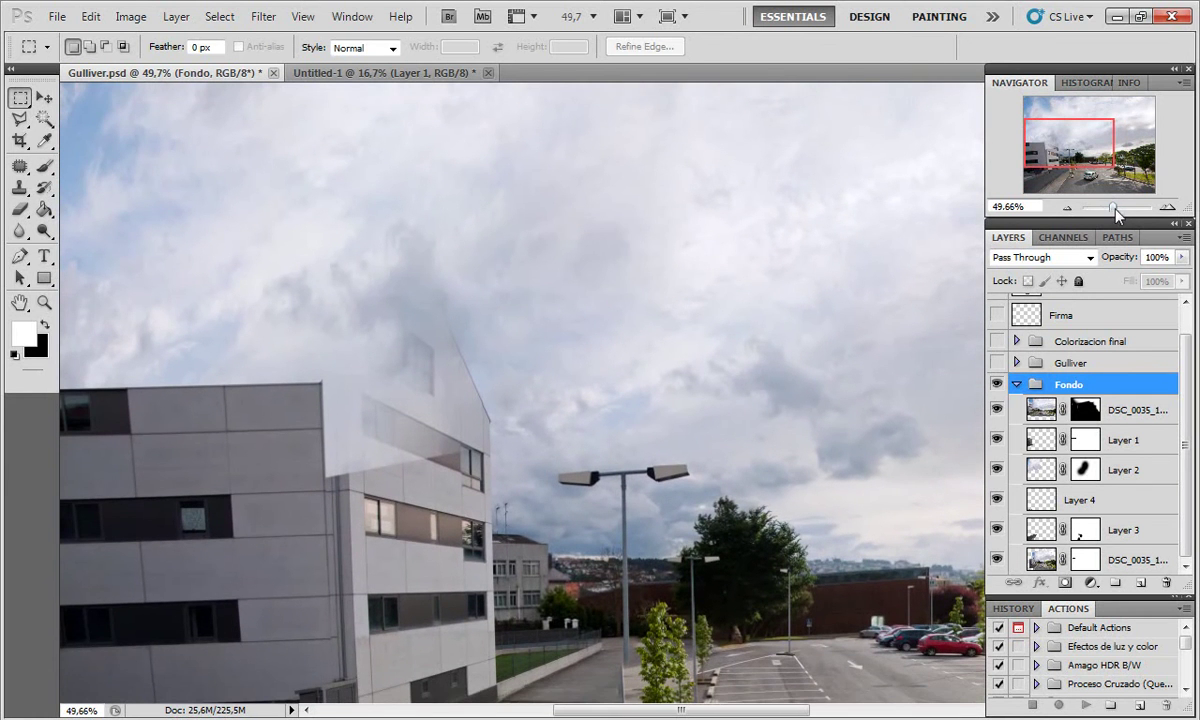
drag(1112, 208, 1109, 206)
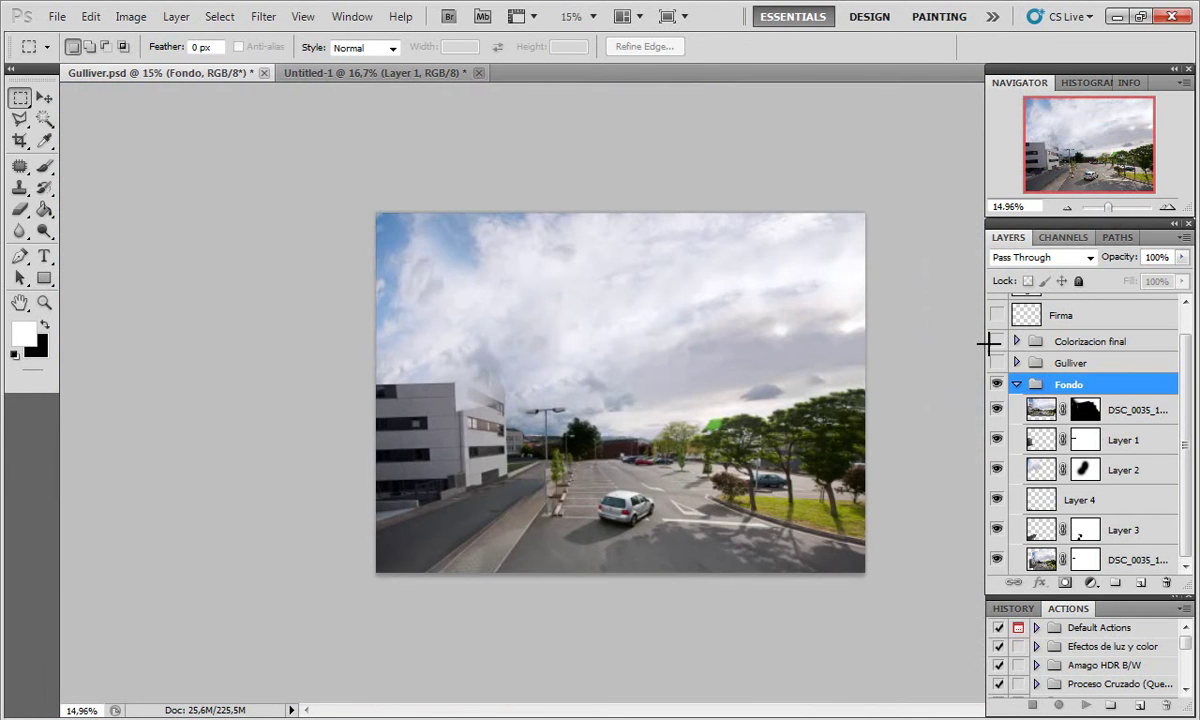
click(997, 364)
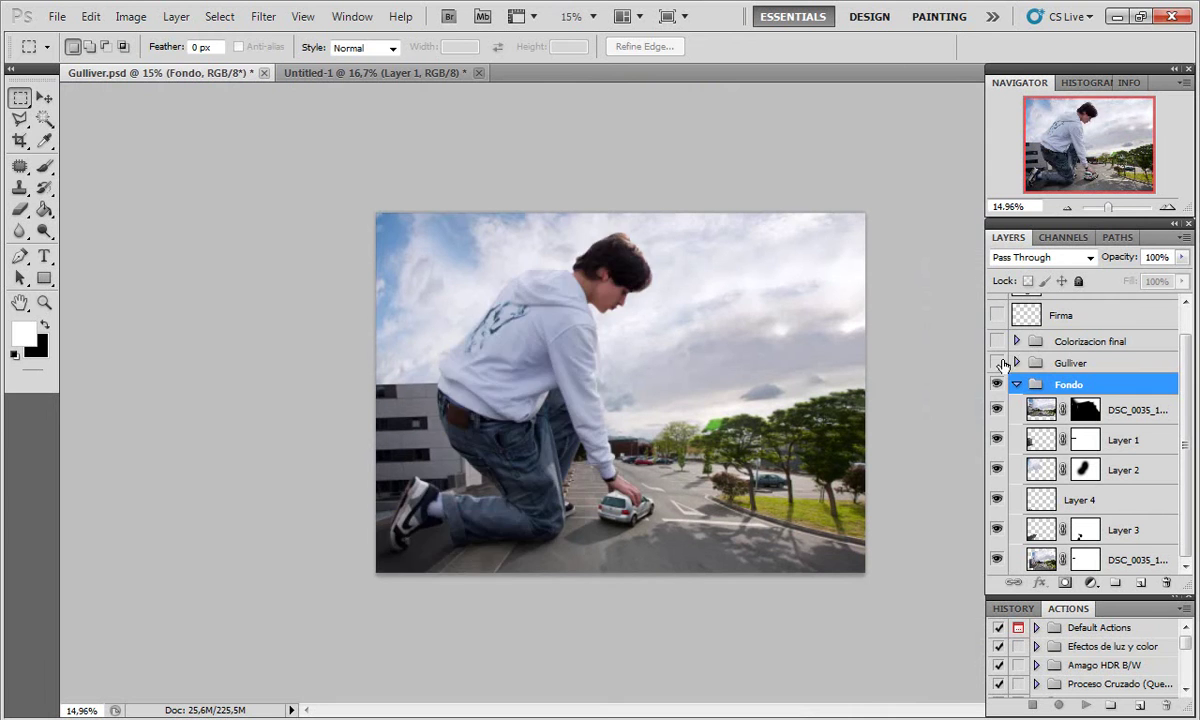
click(997, 363)
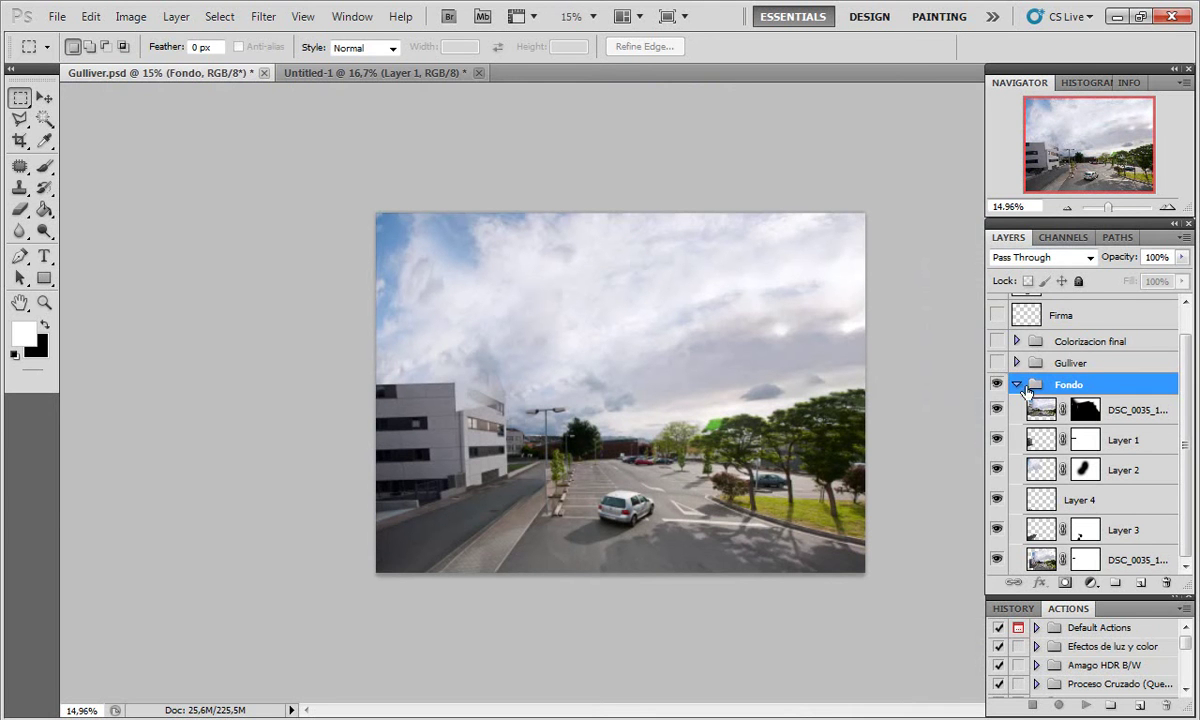
Step: Show the Personaje giant with Layer 13 and Layer 12 hidden, and select Personaje
click(1017, 386)
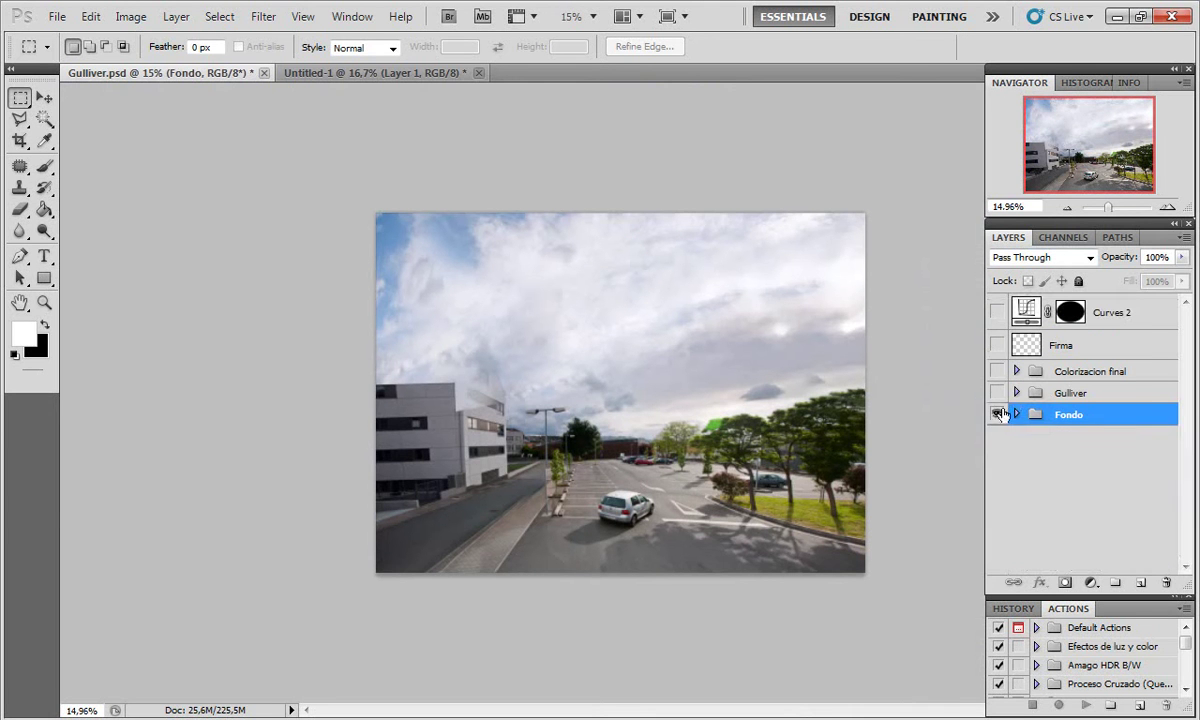
click(1016, 392)
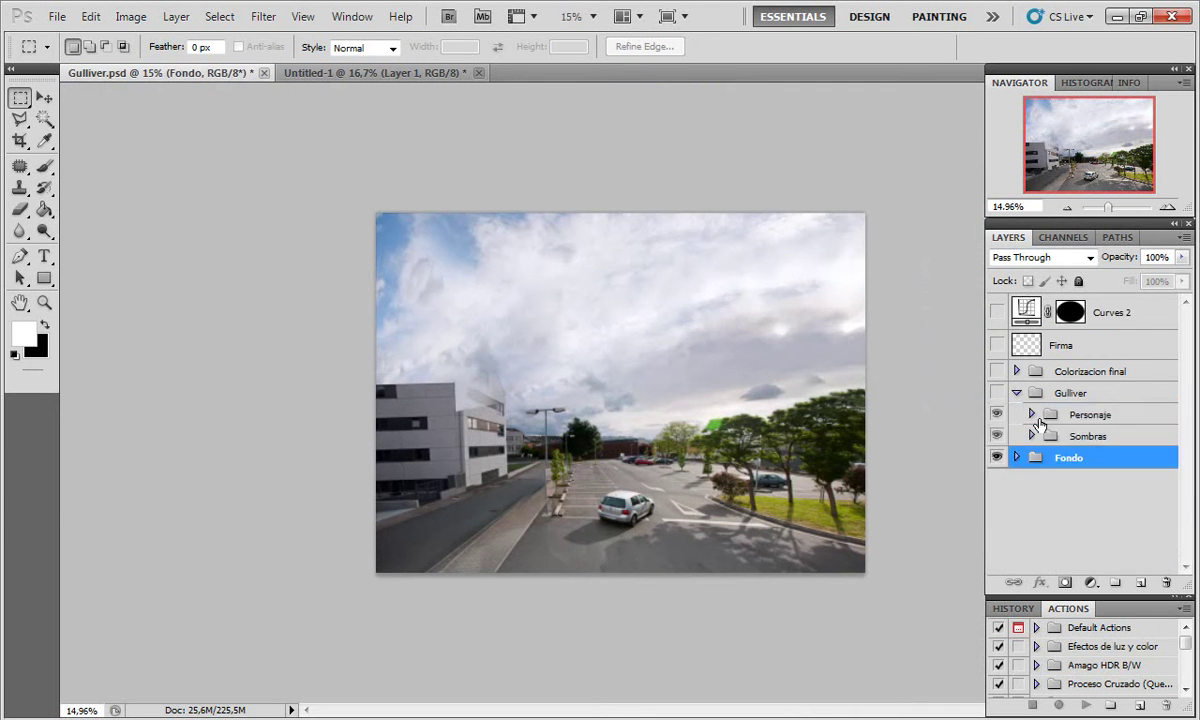
click(1031, 414)
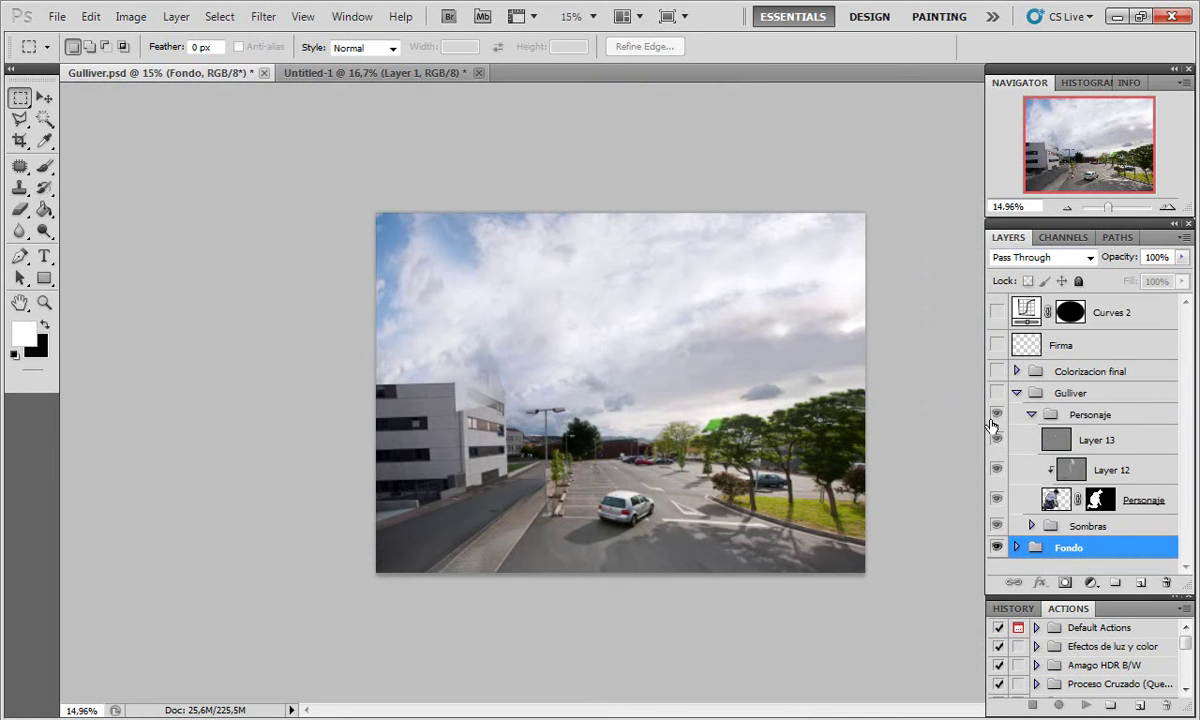
click(995, 418)
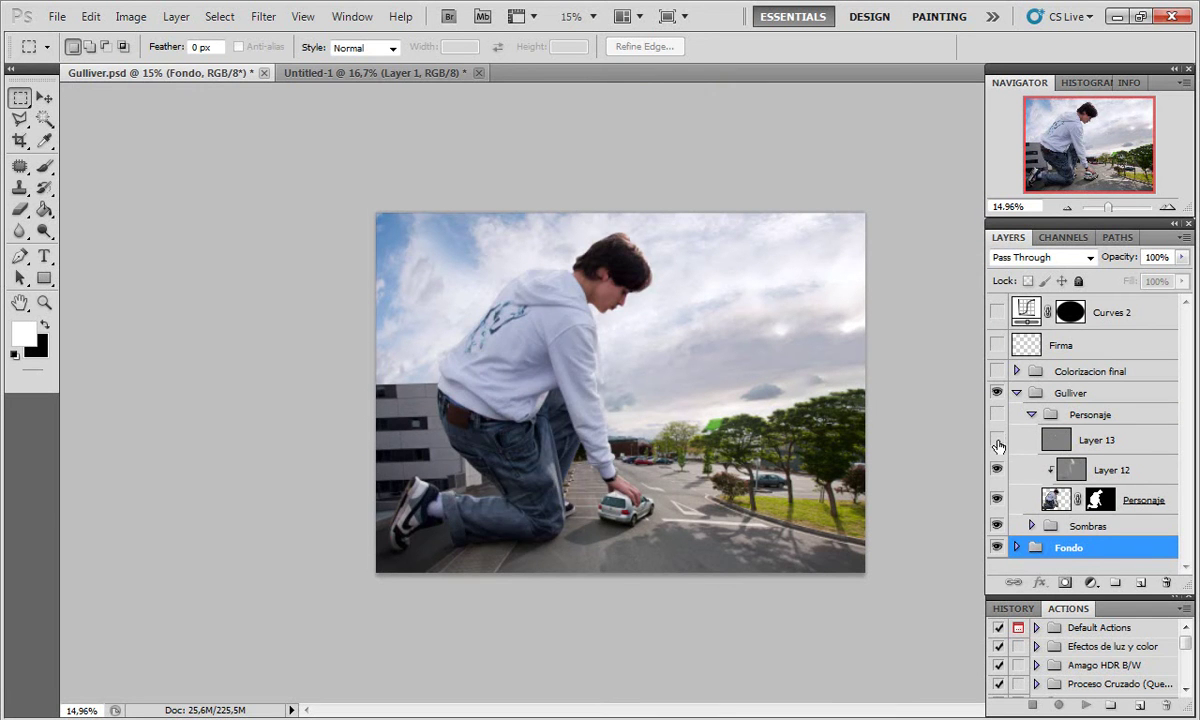
click(998, 446)
click(998, 486)
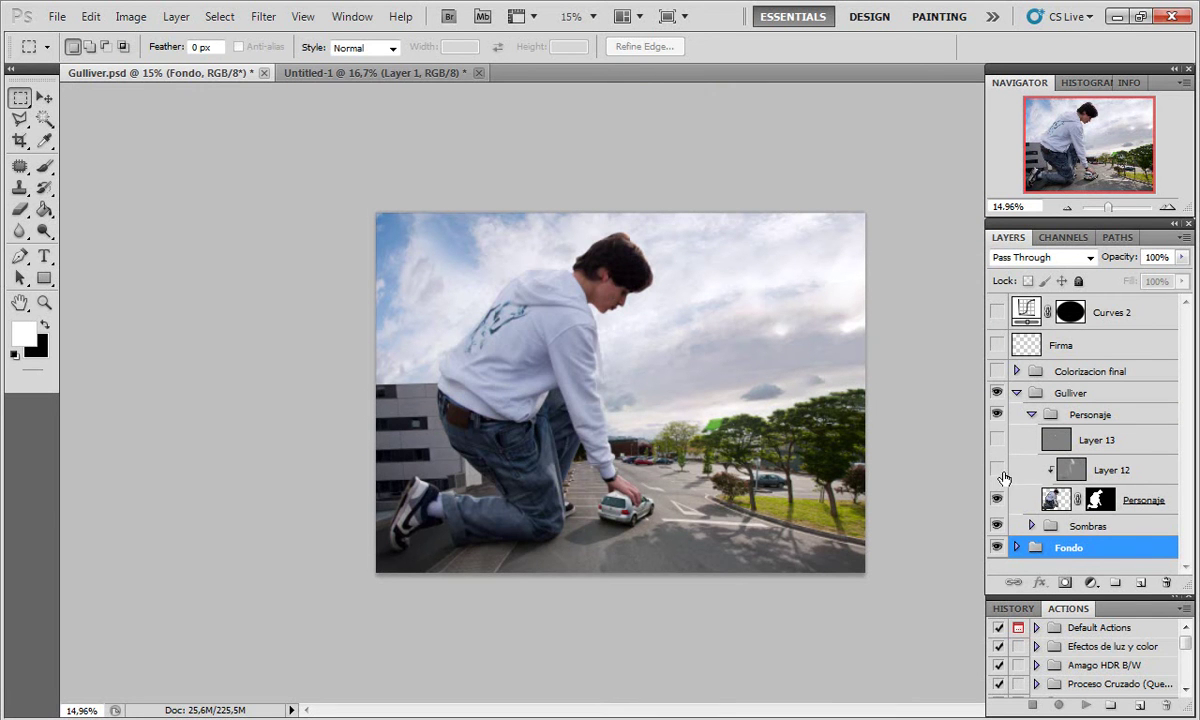
click(1065, 500)
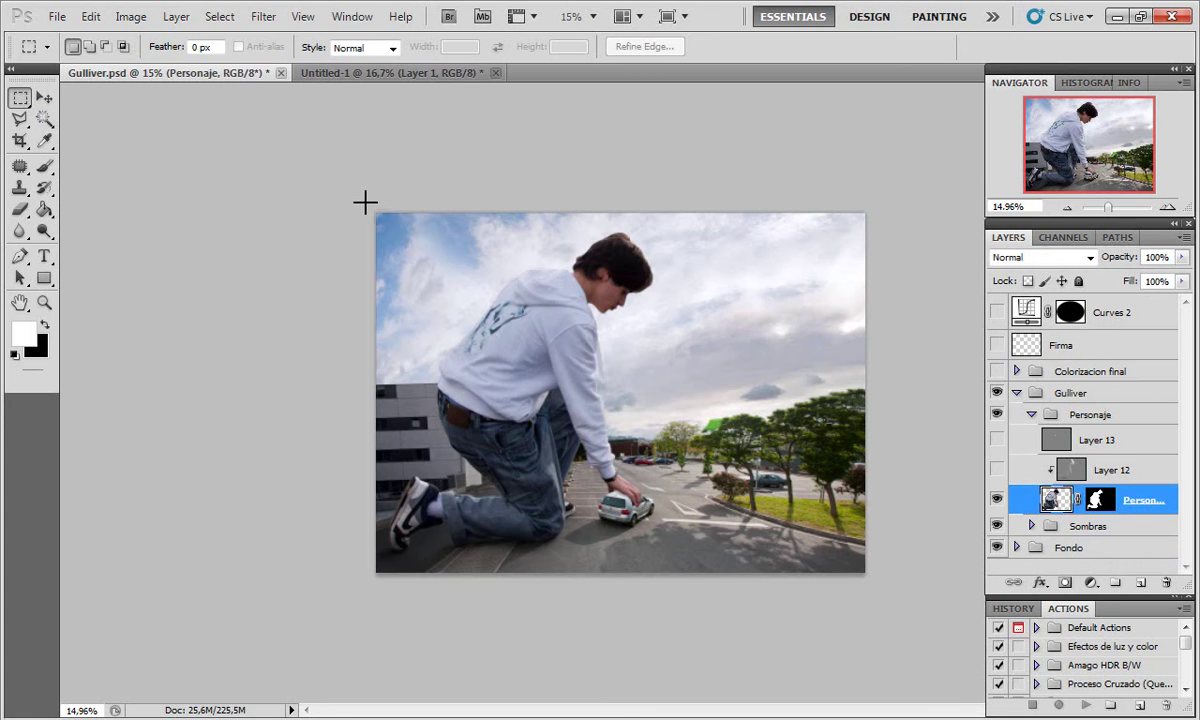
Step: Copy the marquee-selected boy and paste him onto a new layer in Untitled-1
drag(366, 202, 730, 578)
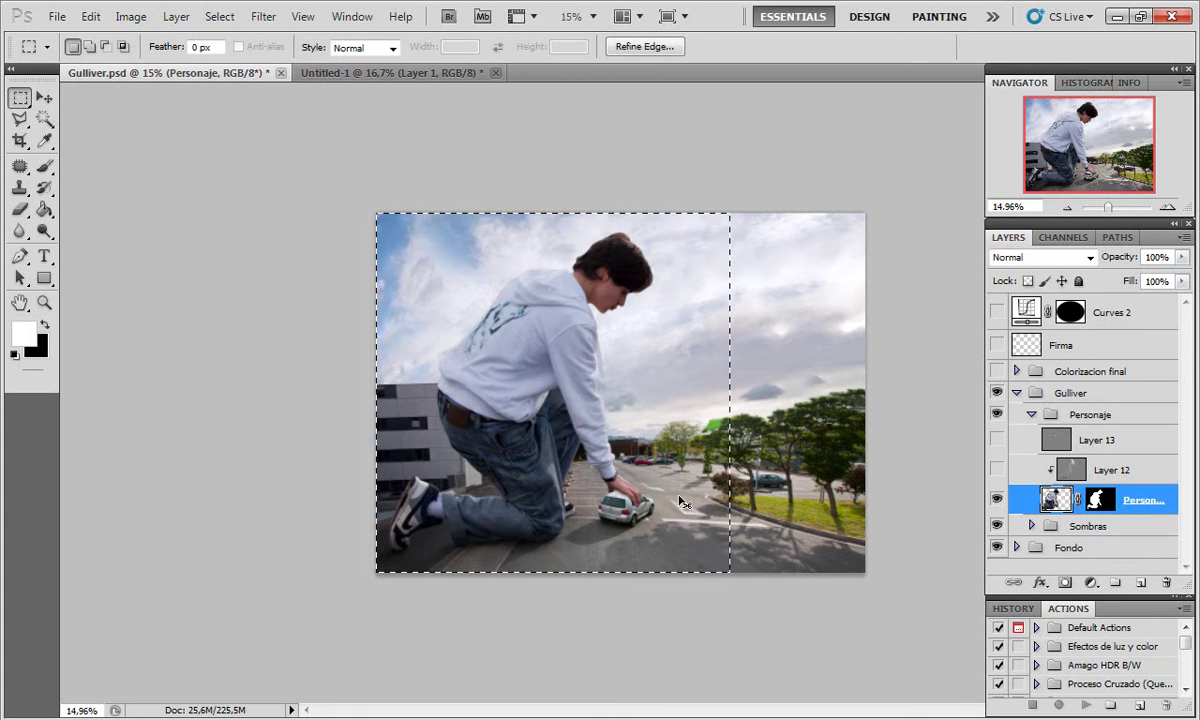
click(365, 72)
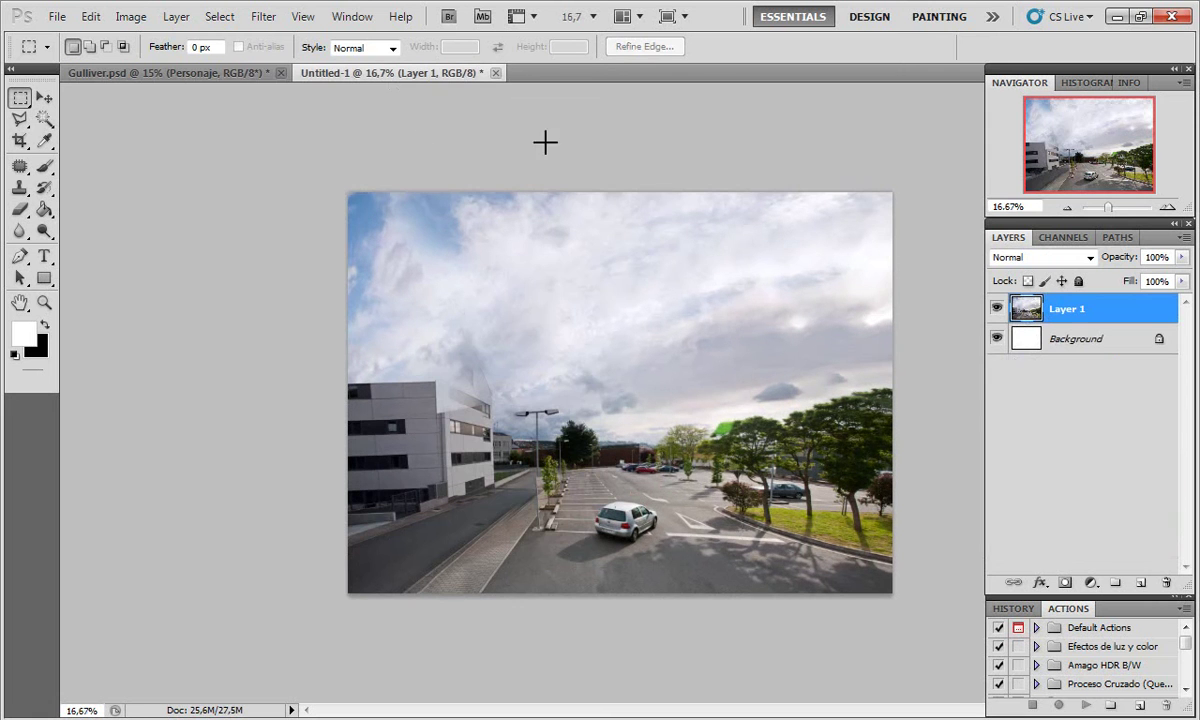
click(1140, 583)
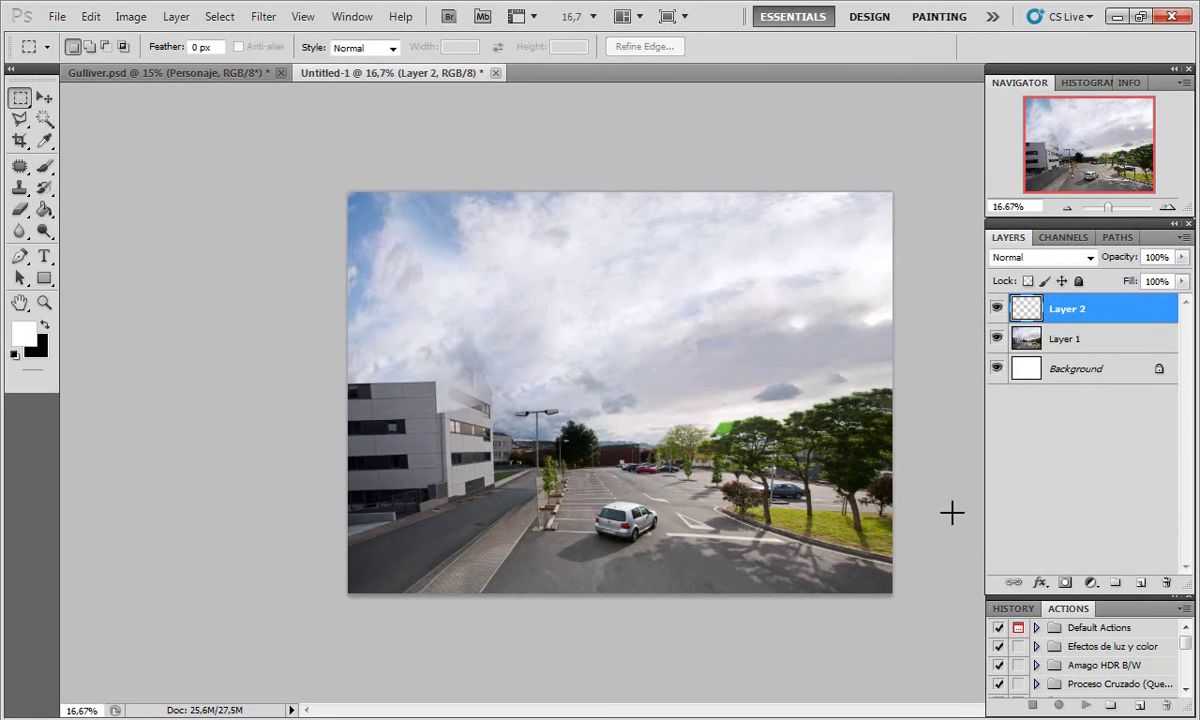
key(ctrl+v)
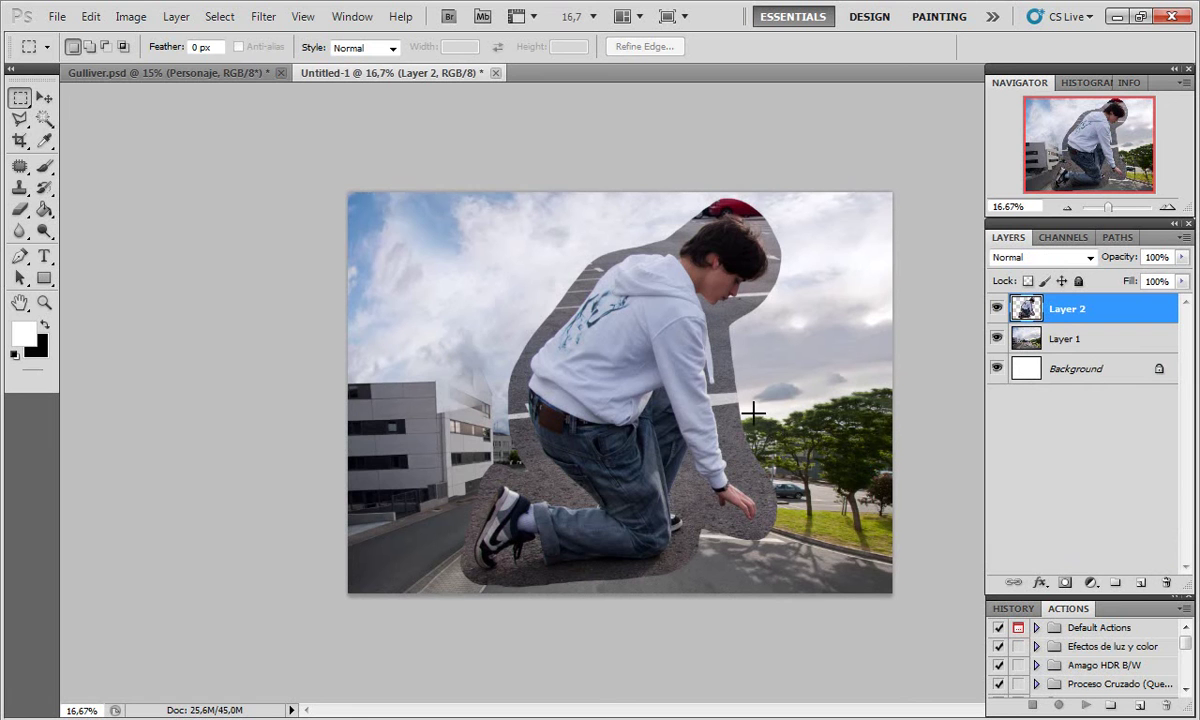
Step: Move the boy cut-out left over the parking lot and compare it by toggling visibility
click(44, 97)
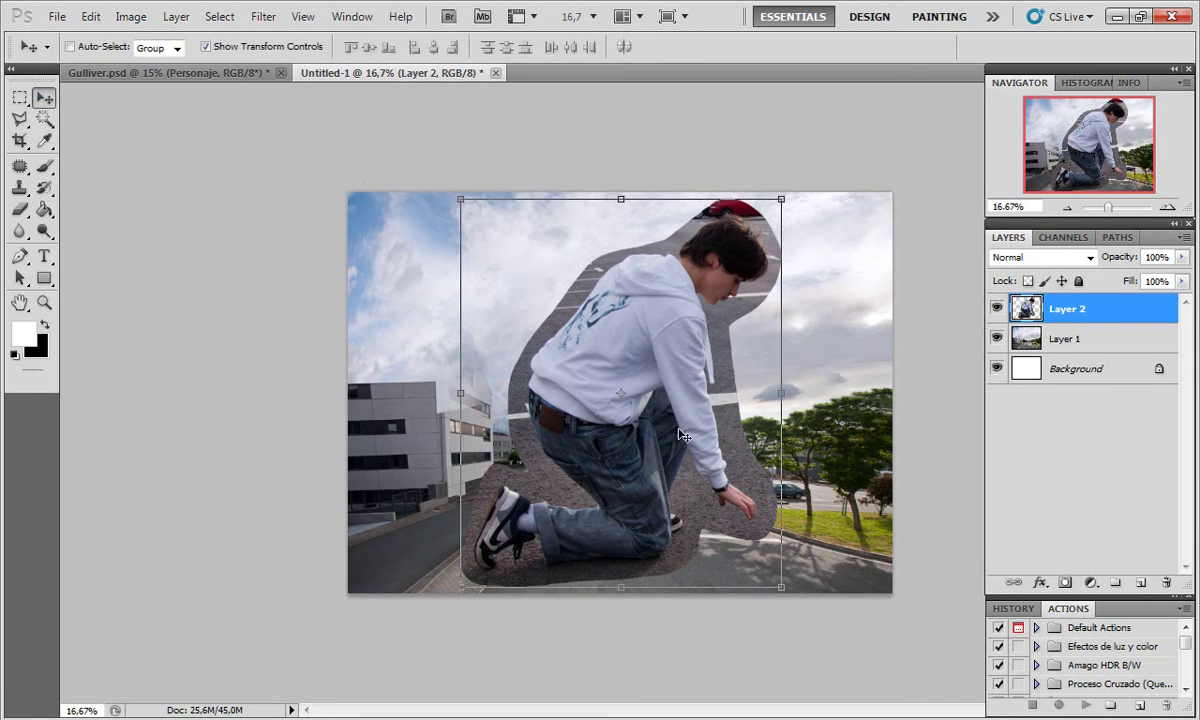
mouse_move(690, 452)
mouse_down()
mouse_move(605, 450)
mouse_move(601, 462)
mouse_up()
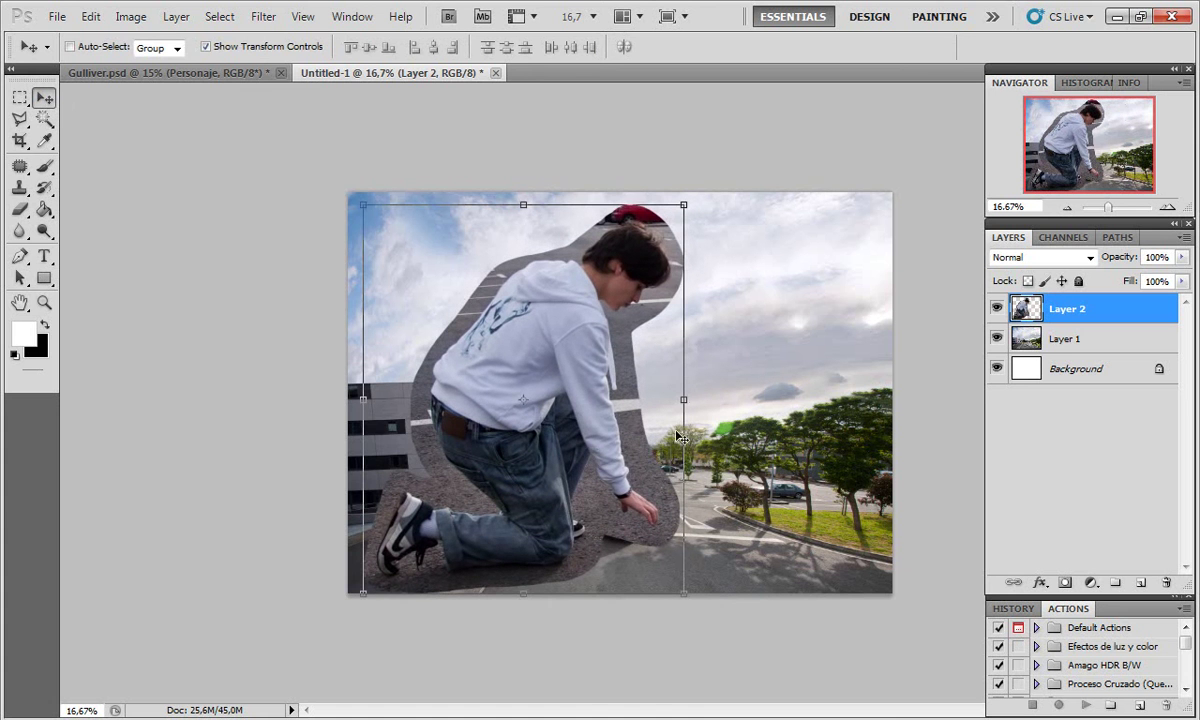
click(996, 308)
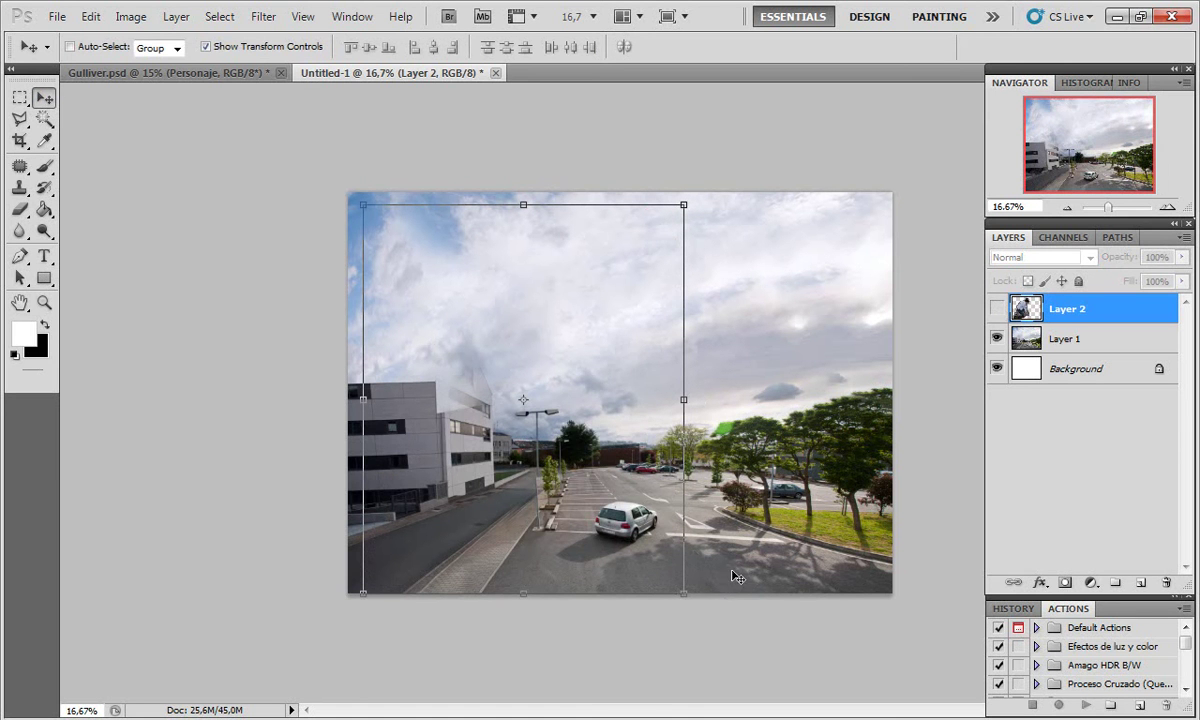
click(996, 308)
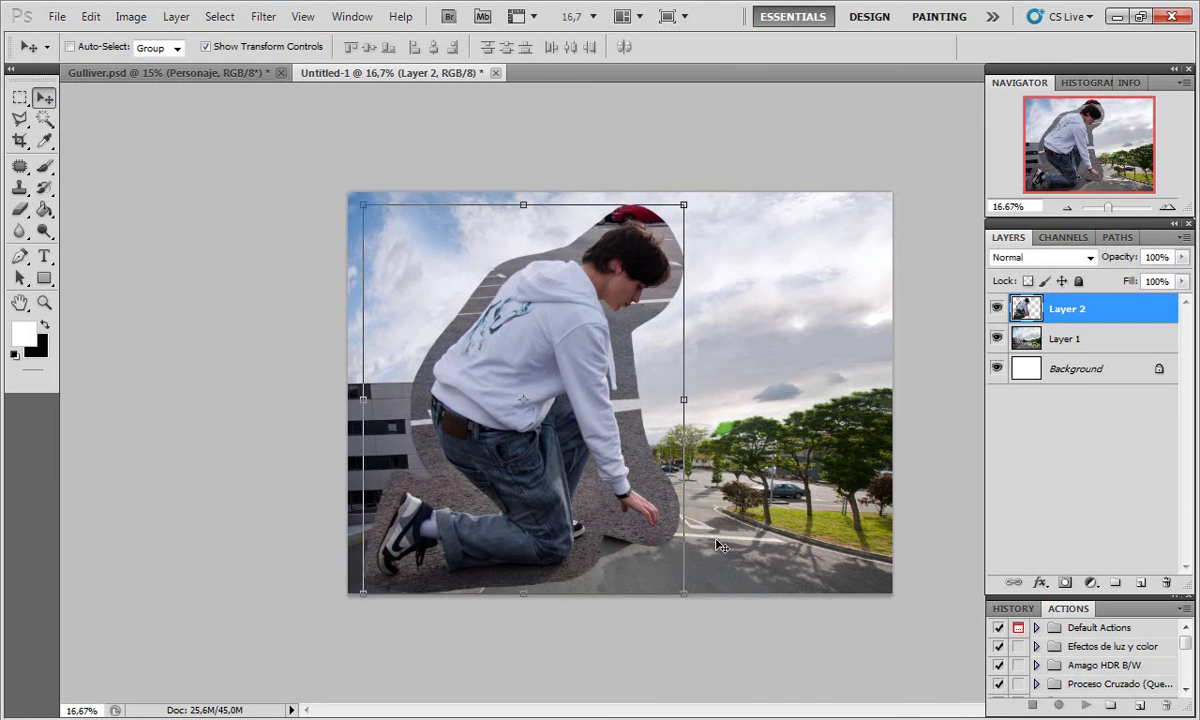
click(996, 308)
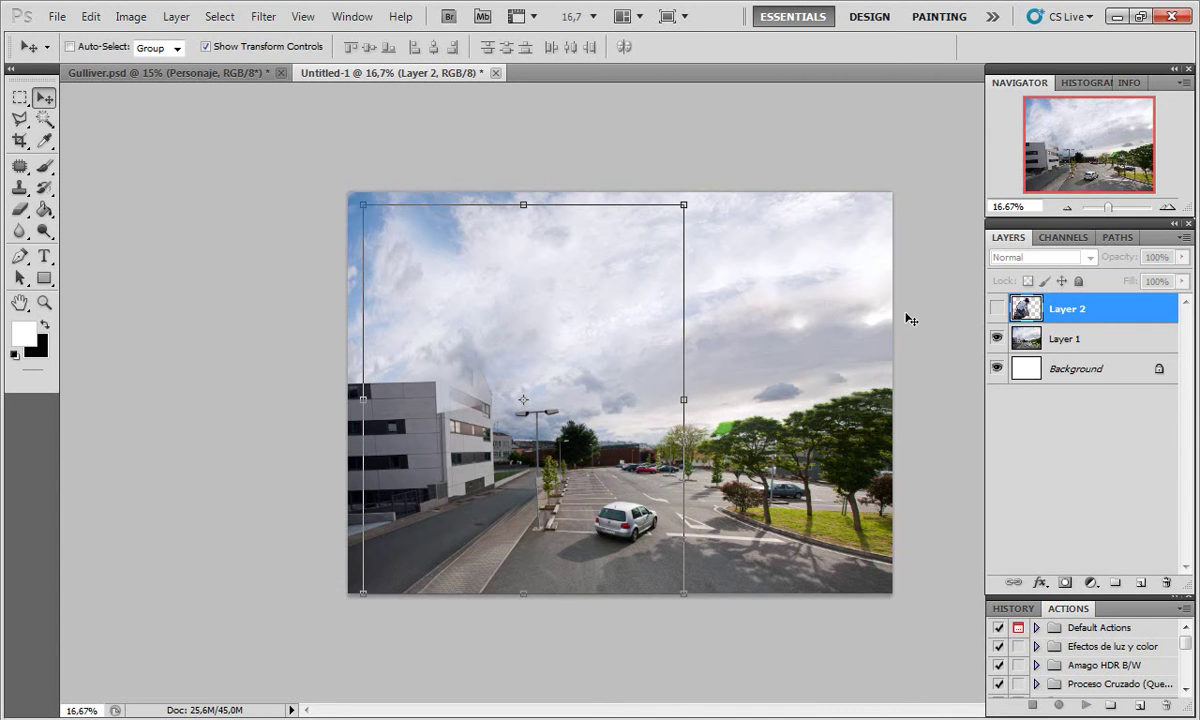
click(996, 311)
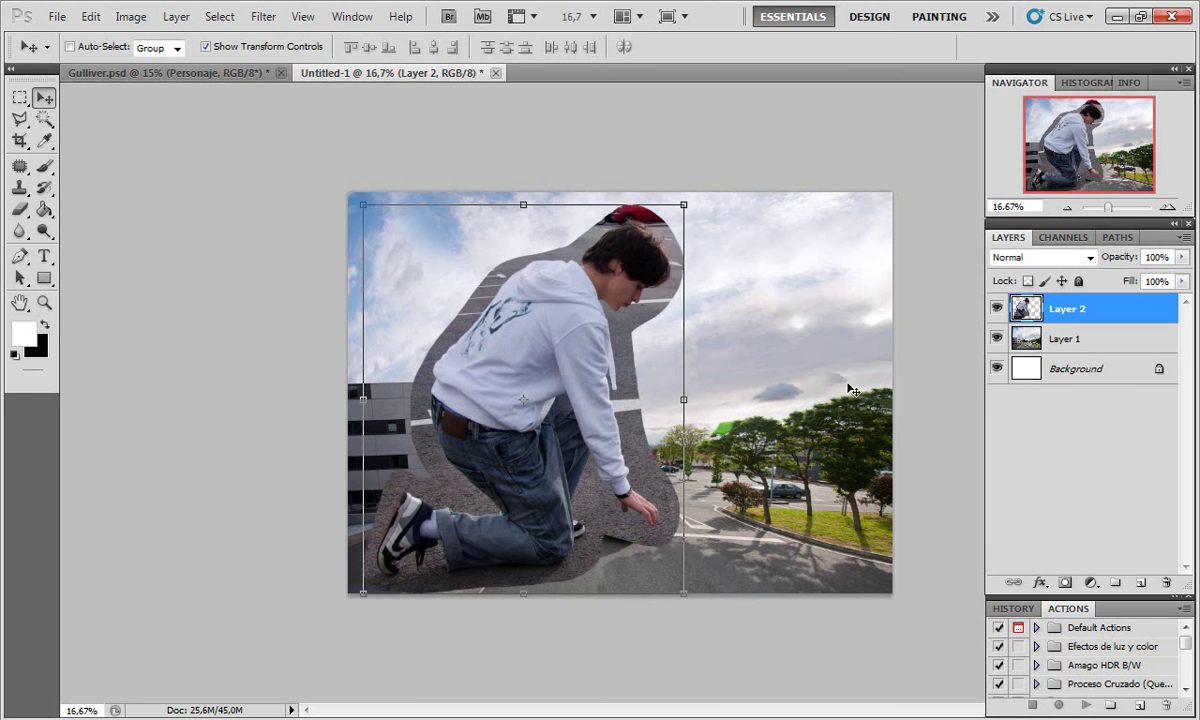
Step: Add a layer mask to Layer 2 and zoom to 100% on the boy's face
click(1065, 583)
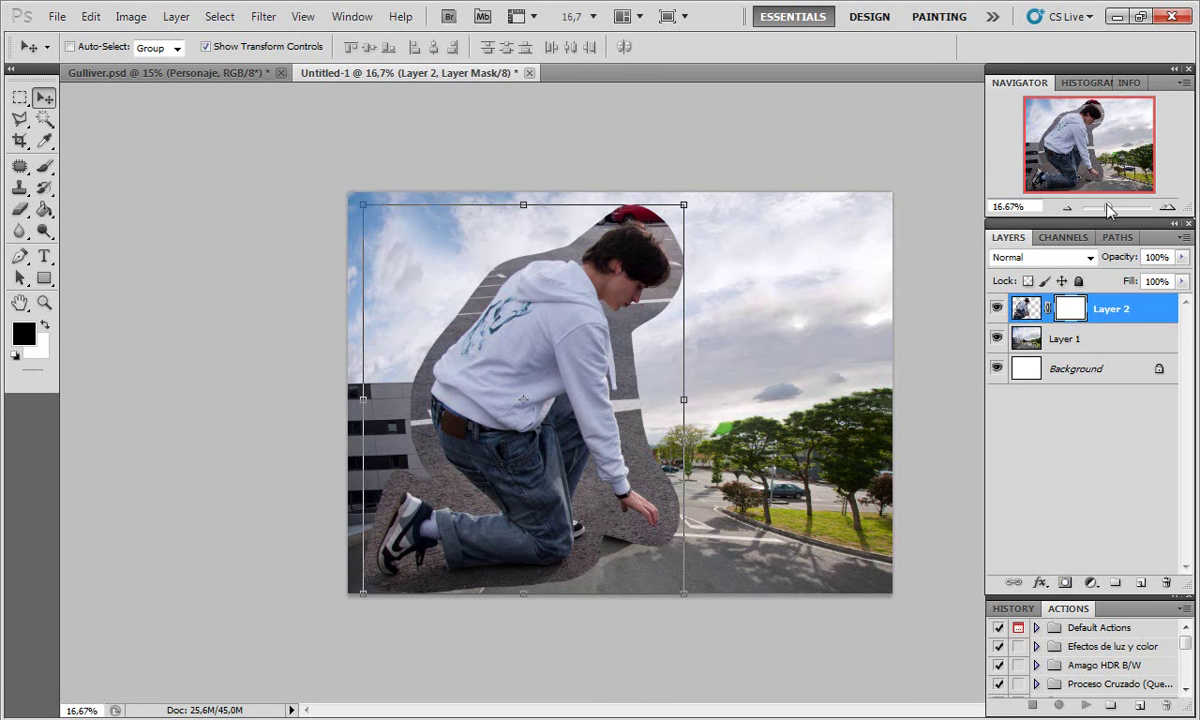
drag(1108, 207, 1117, 208)
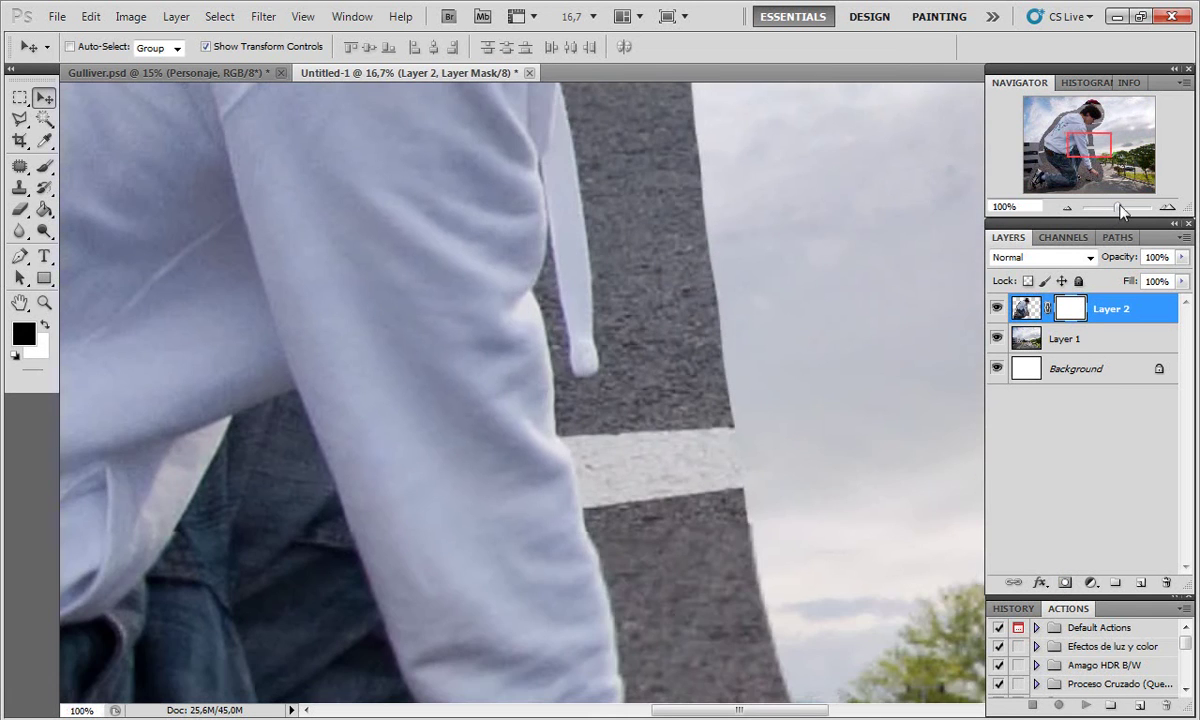
drag(1089, 148, 1093, 128)
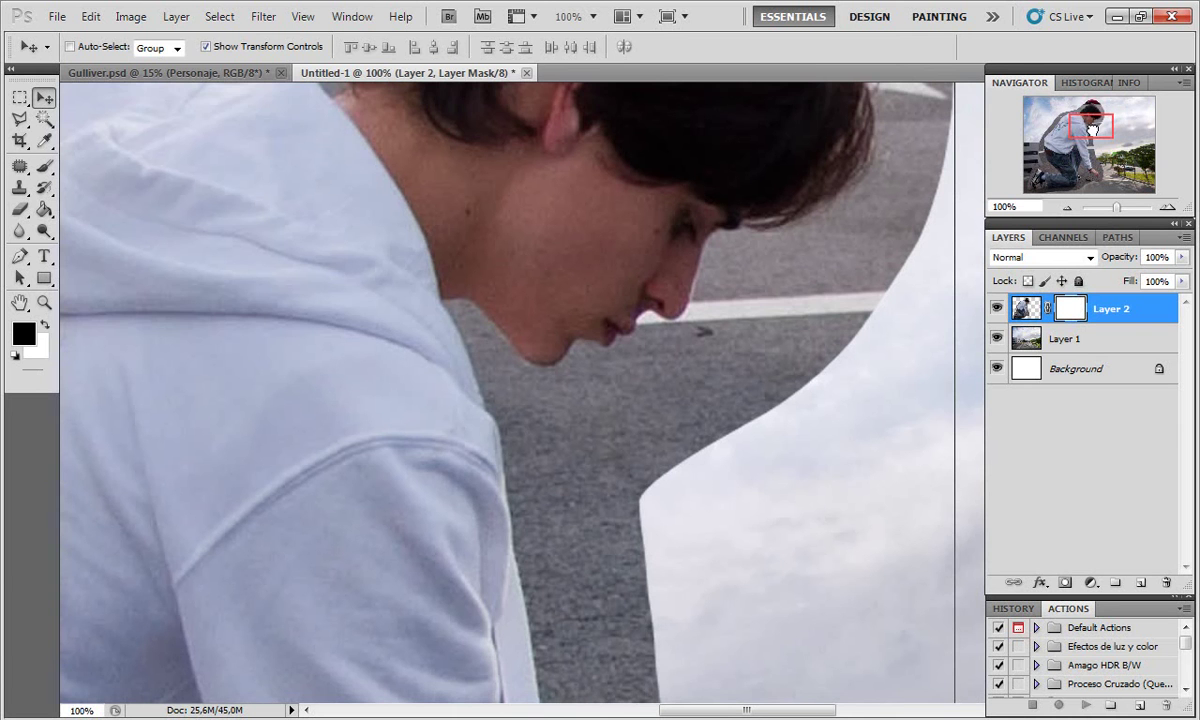
drag(1093, 128, 1093, 130)
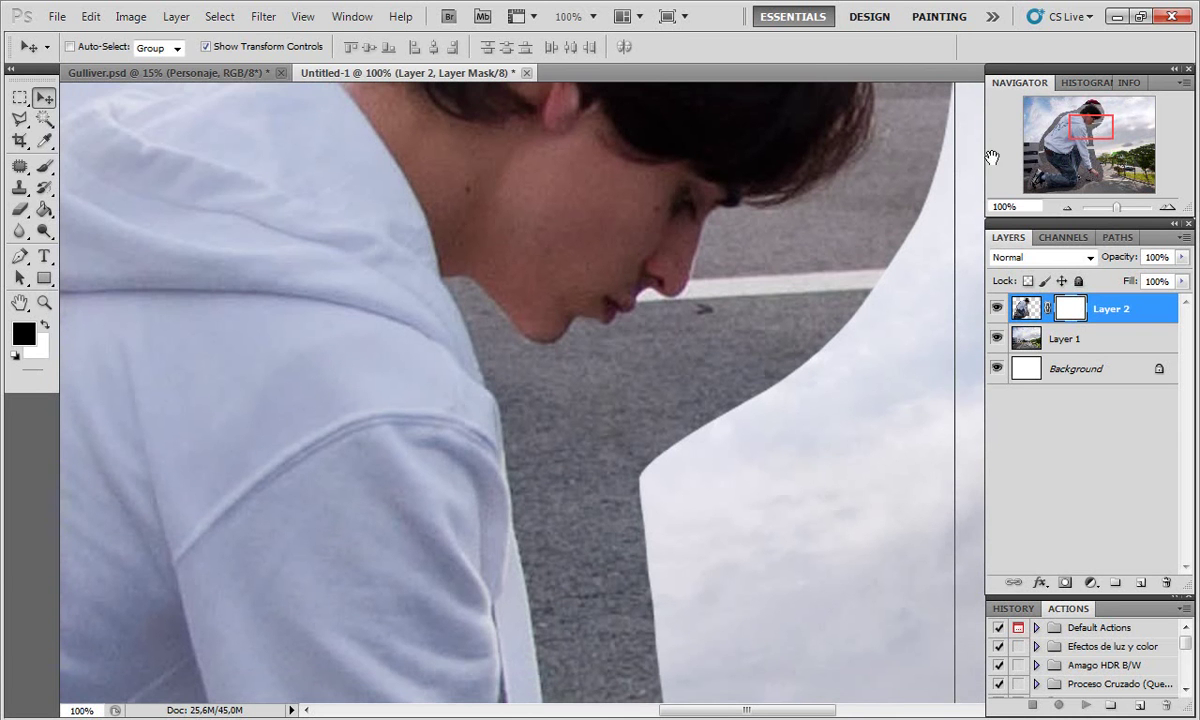
Step: Set up a 45 px hard round Brush
click(44, 166)
click(96, 47)
drag(75, 98, 73, 98)
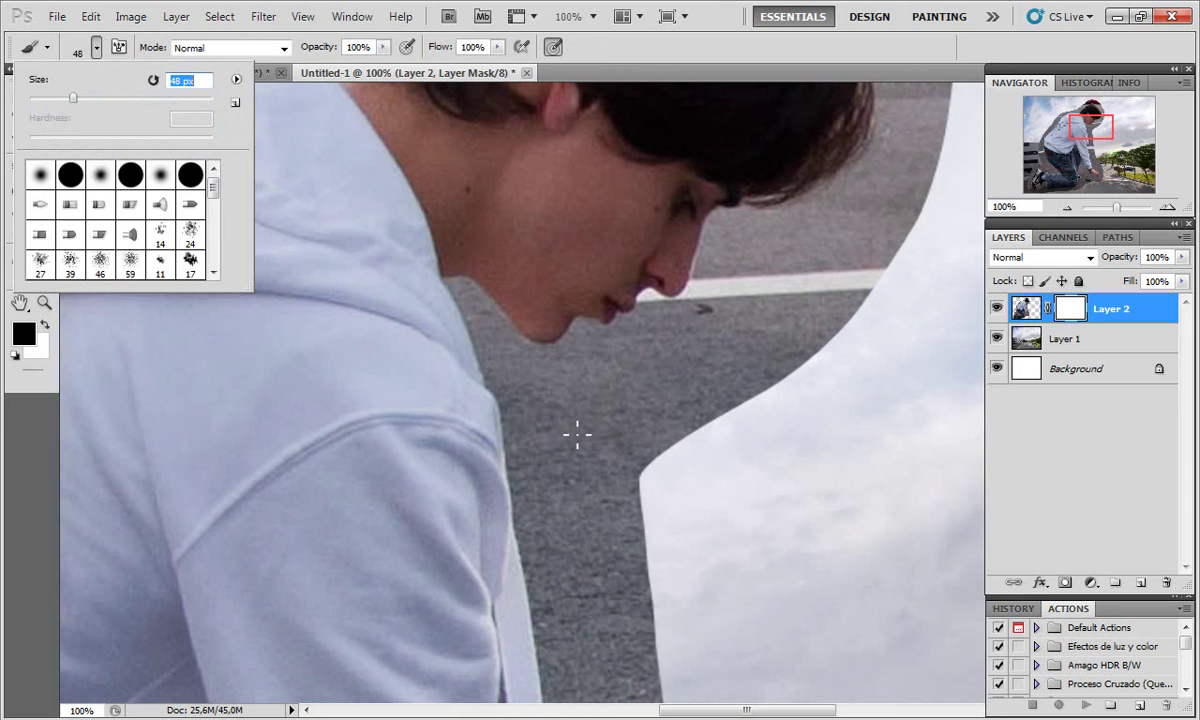
text(400)
key(Return)
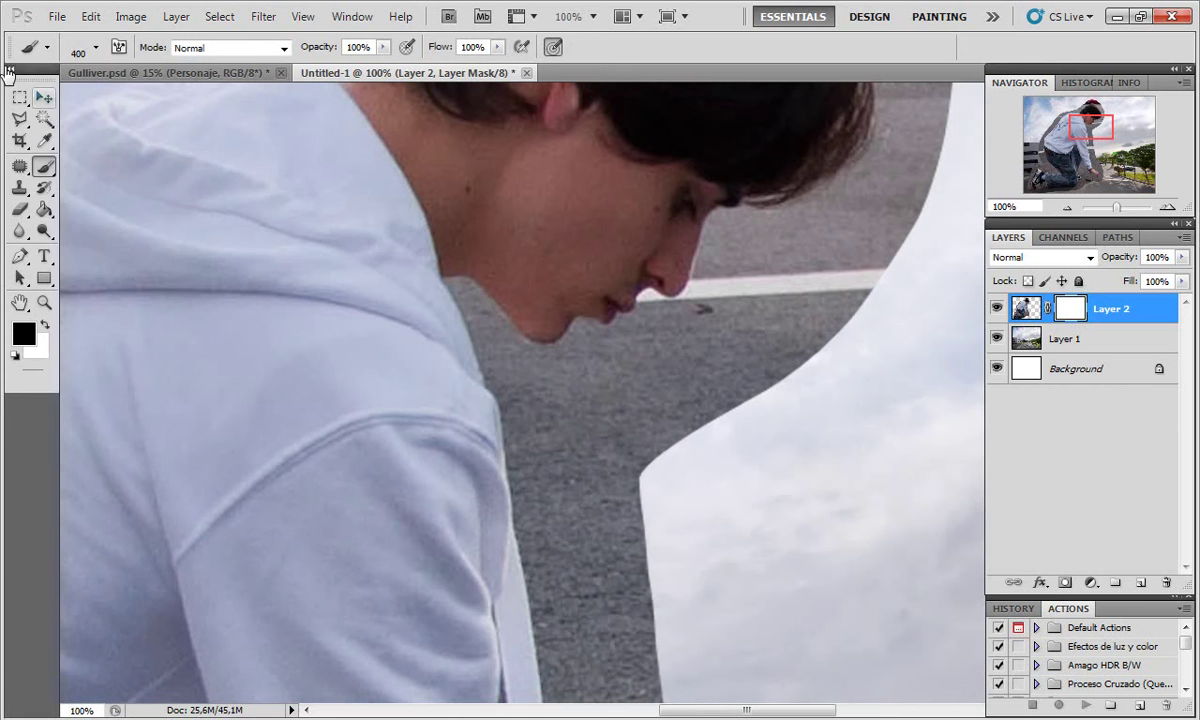
click(96, 47)
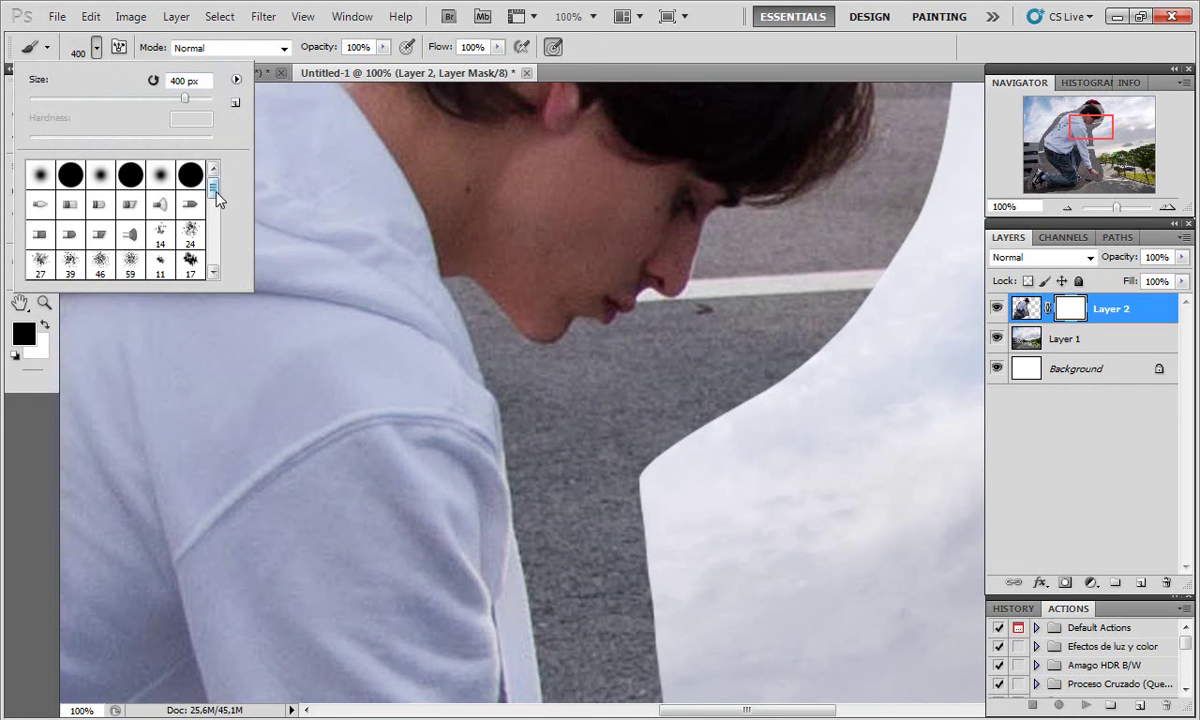
click(130, 175)
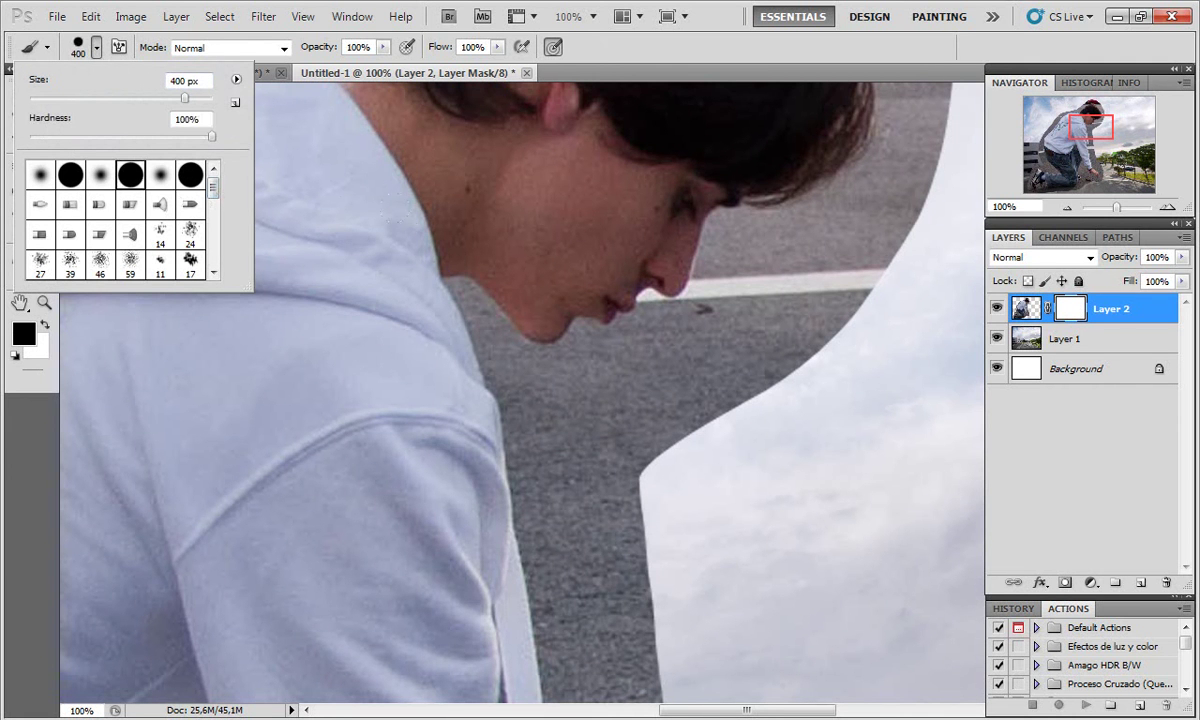
key(Return)
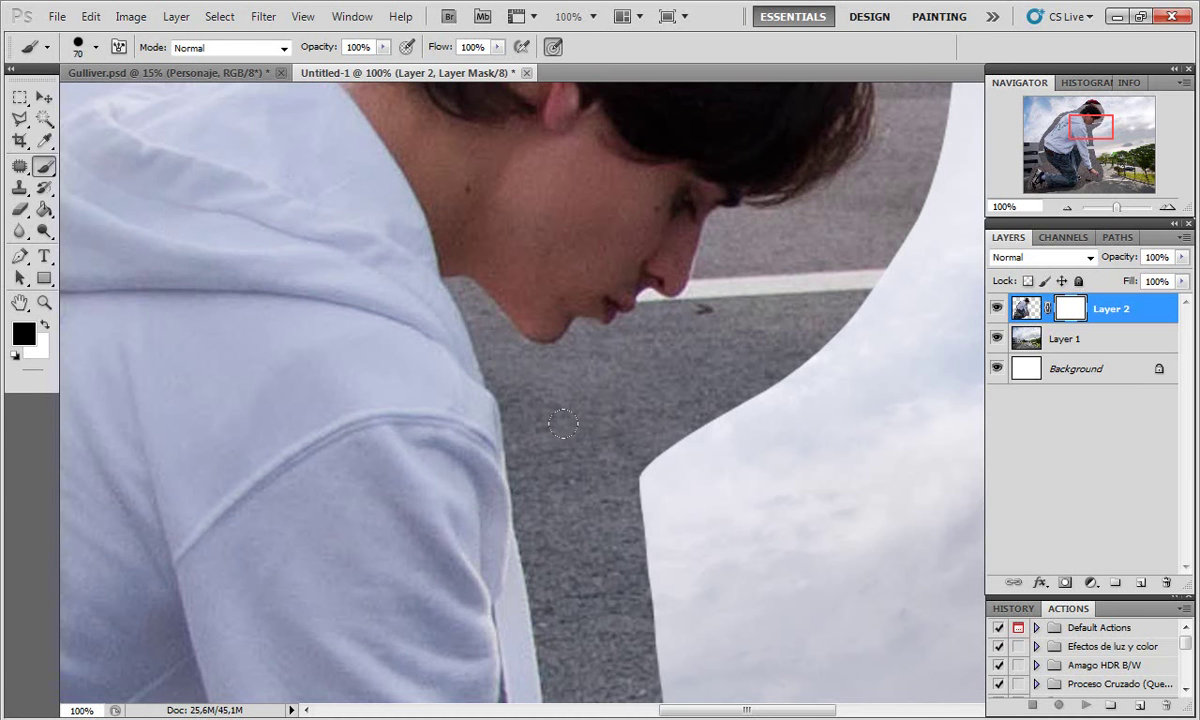
Step: Paint white on the mask around the chin, neck, hoodie edge and drawstring
mouse_move(560, 418)
mouse_down()
mouse_move(555, 468)
mouse_move(632, 520)
mouse_move(635, 540)
mouse_up()
drag(532, 418, 512, 460)
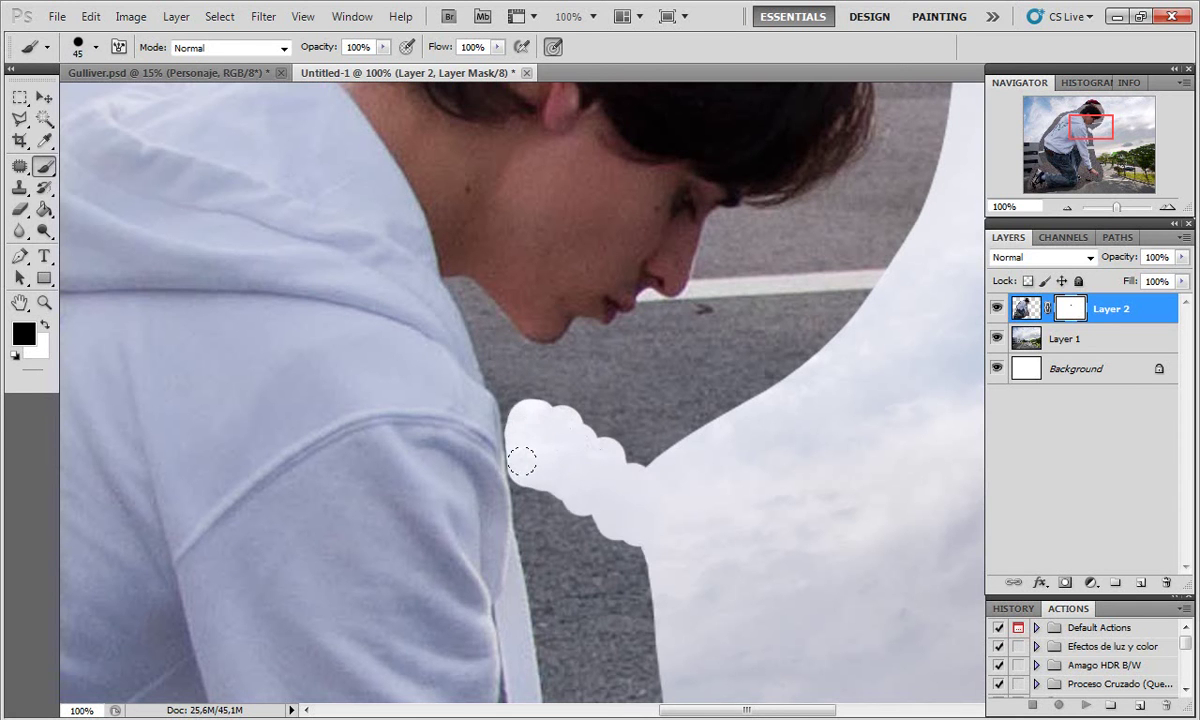
drag(512, 405, 461, 294)
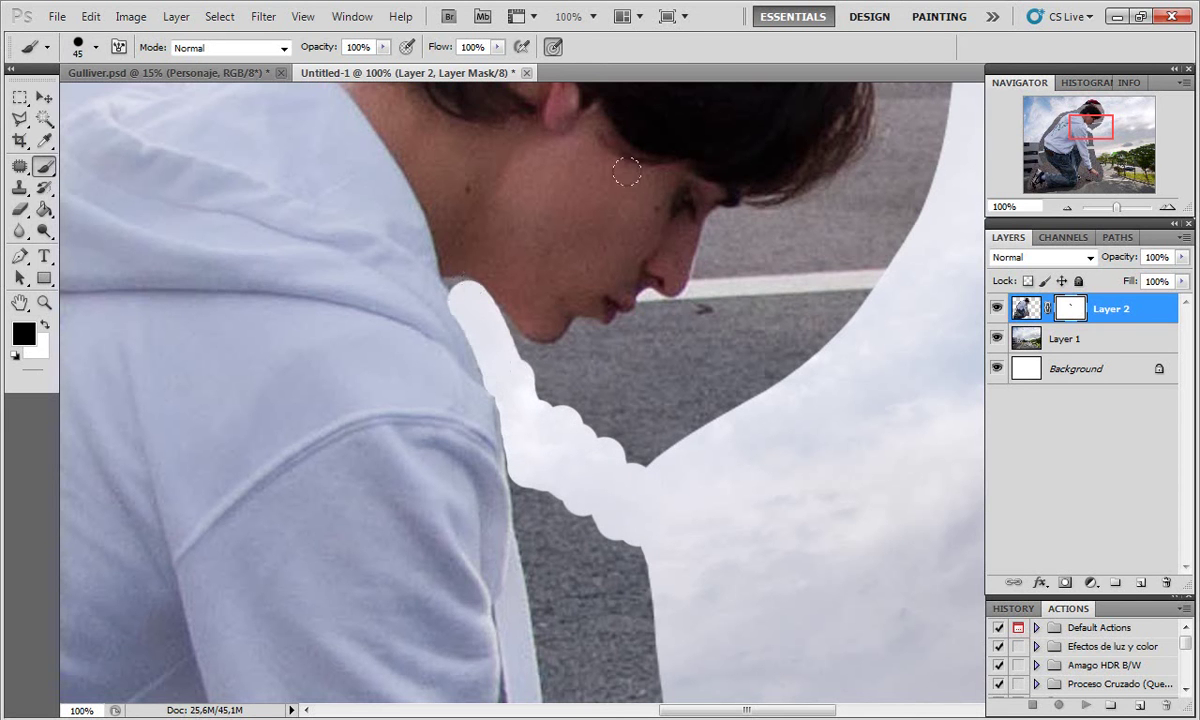
mouse_move(490, 350)
mouse_down()
mouse_move(525, 370)
mouse_move(600, 360)
mouse_move(550, 310)
mouse_move(623, 351)
mouse_move(705, 225)
mouse_move(670, 383)
mouse_move(536, 565)
mouse_move(585, 665)
mouse_move(546, 497)
mouse_up()
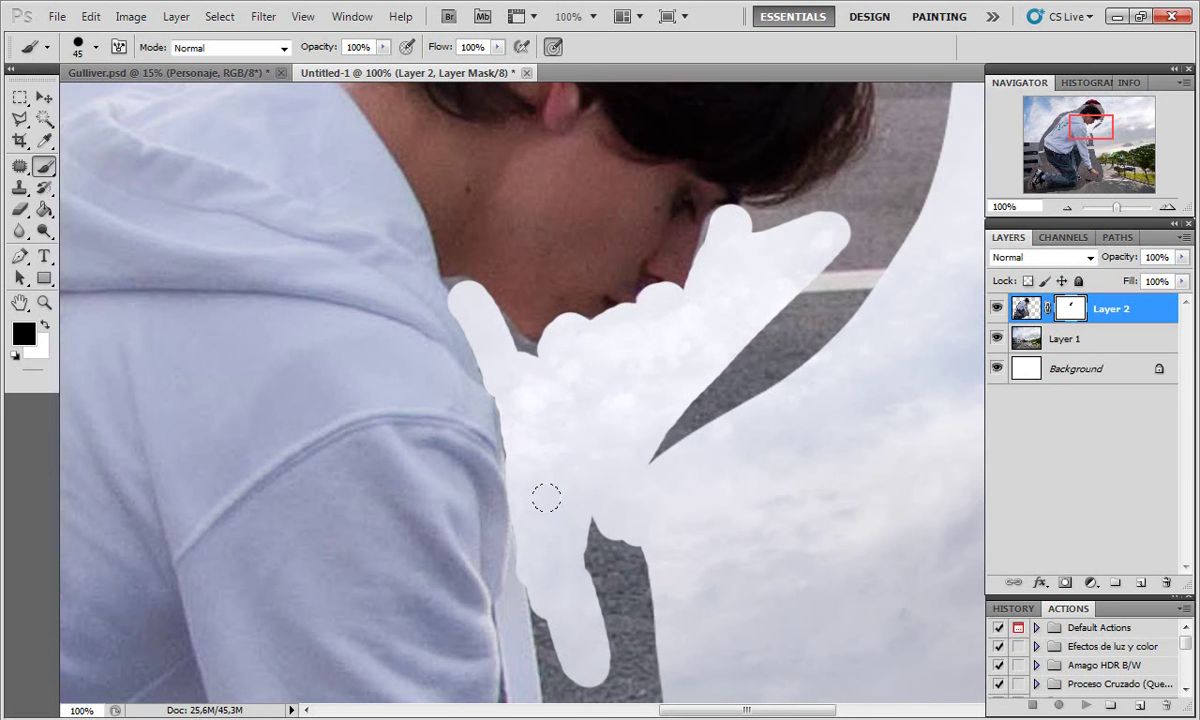
scroll(540, 400, down, 5)
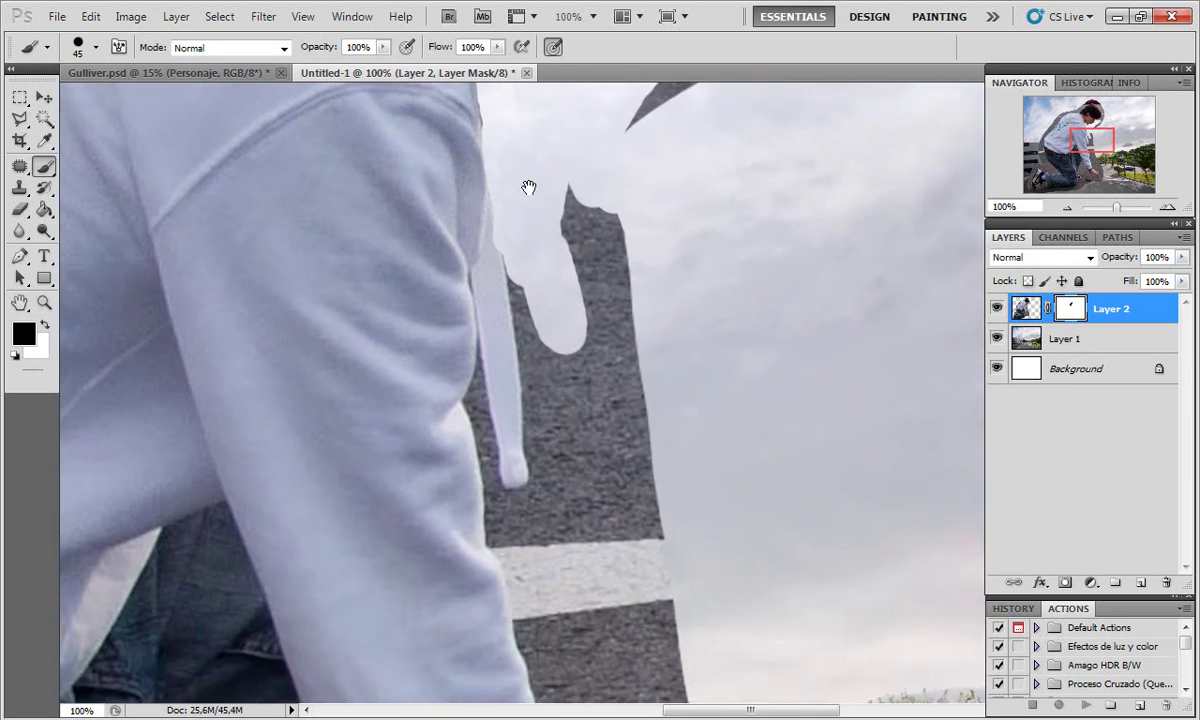
drag(544, 206, 527, 117)
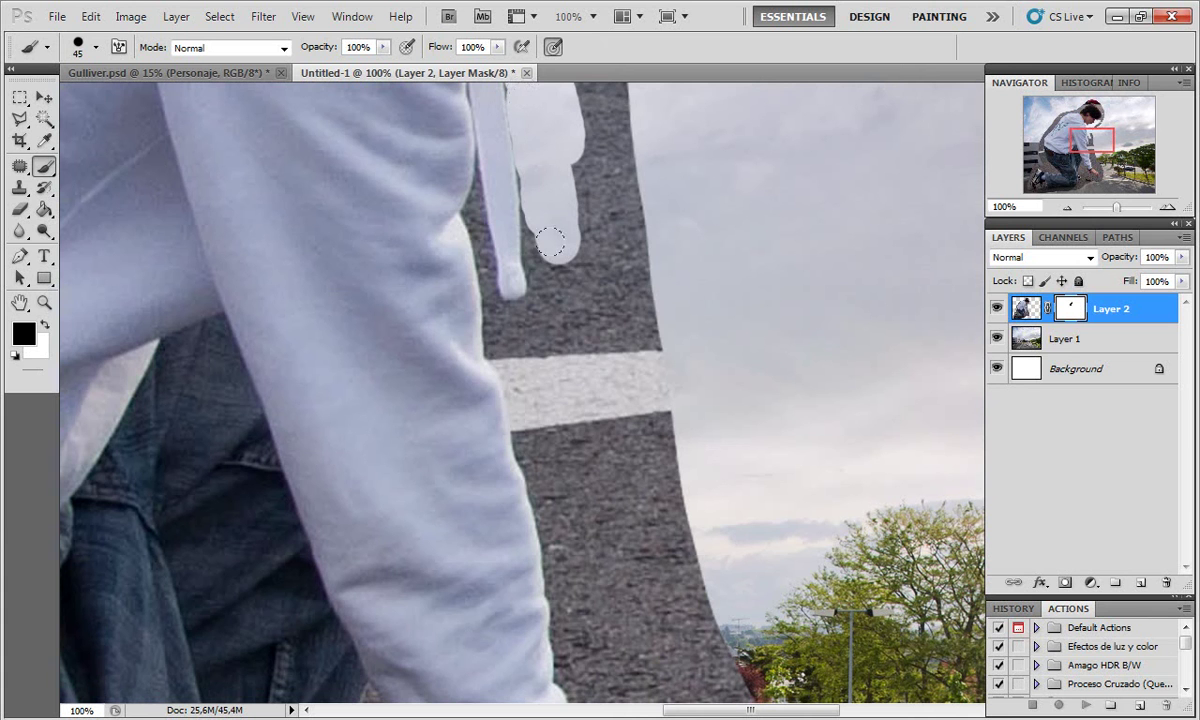
drag(557, 241, 600, 368)
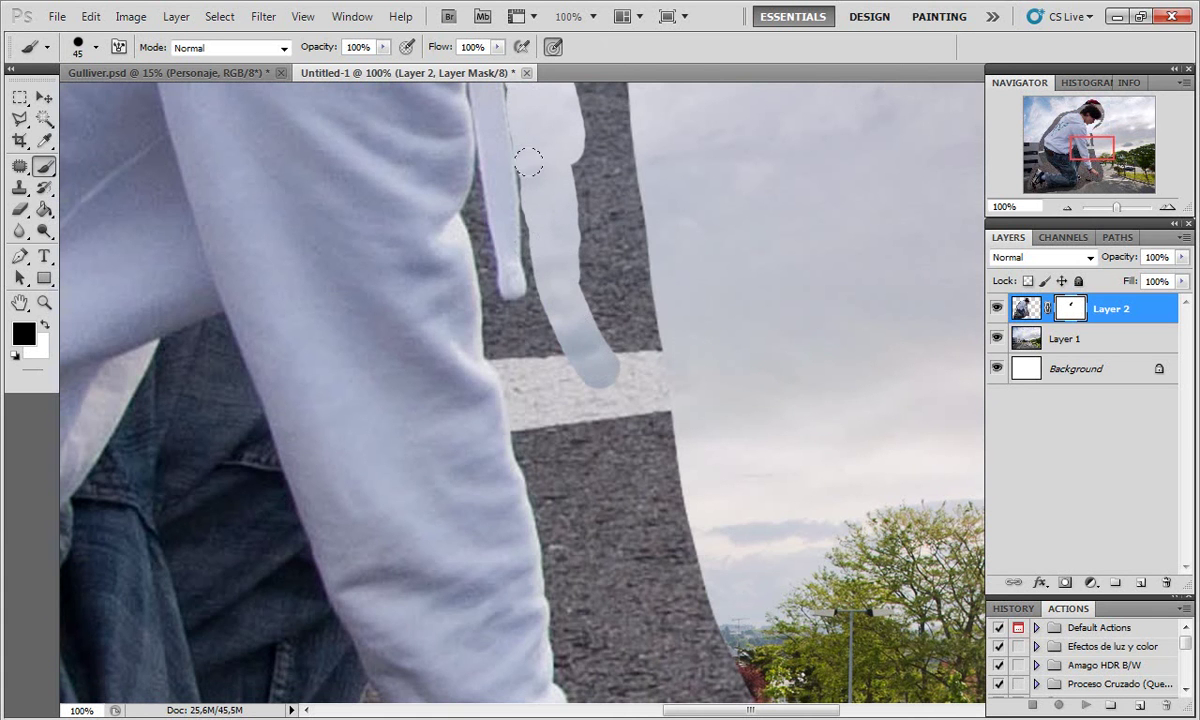
drag(529, 162, 531, 325)
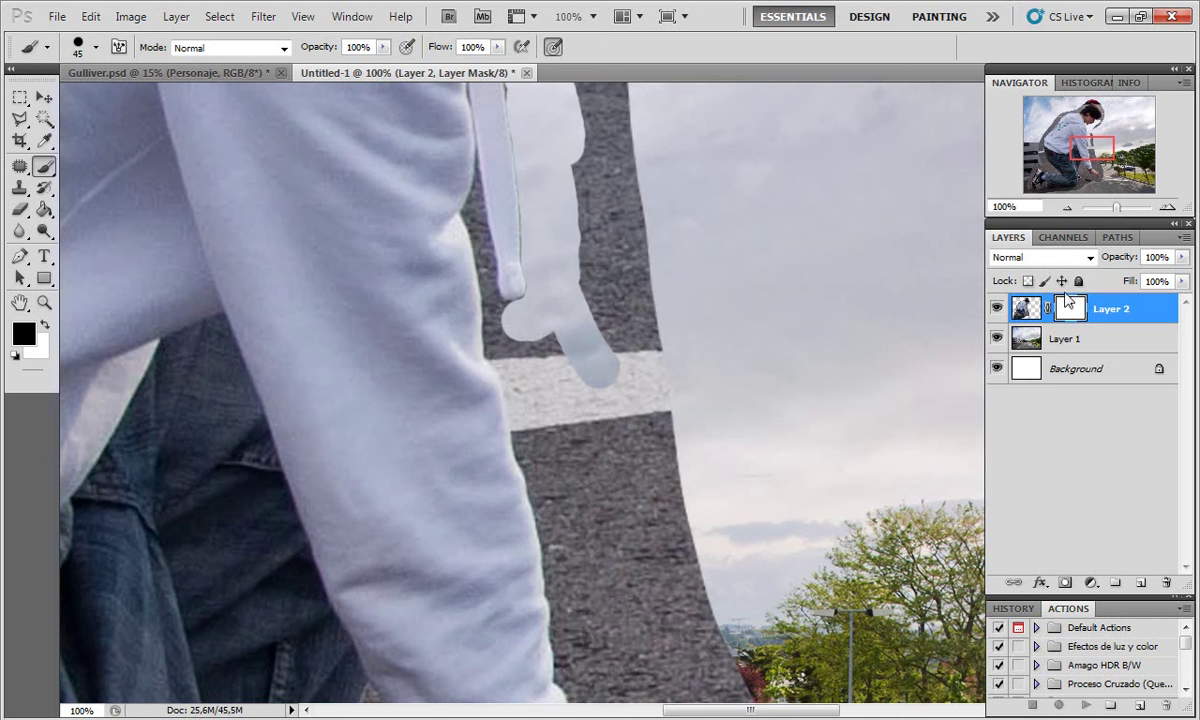
Step: Remove the mask, undo, then drag Layer 2's mask to the trash again
click(1170, 582)
click(545, 277)
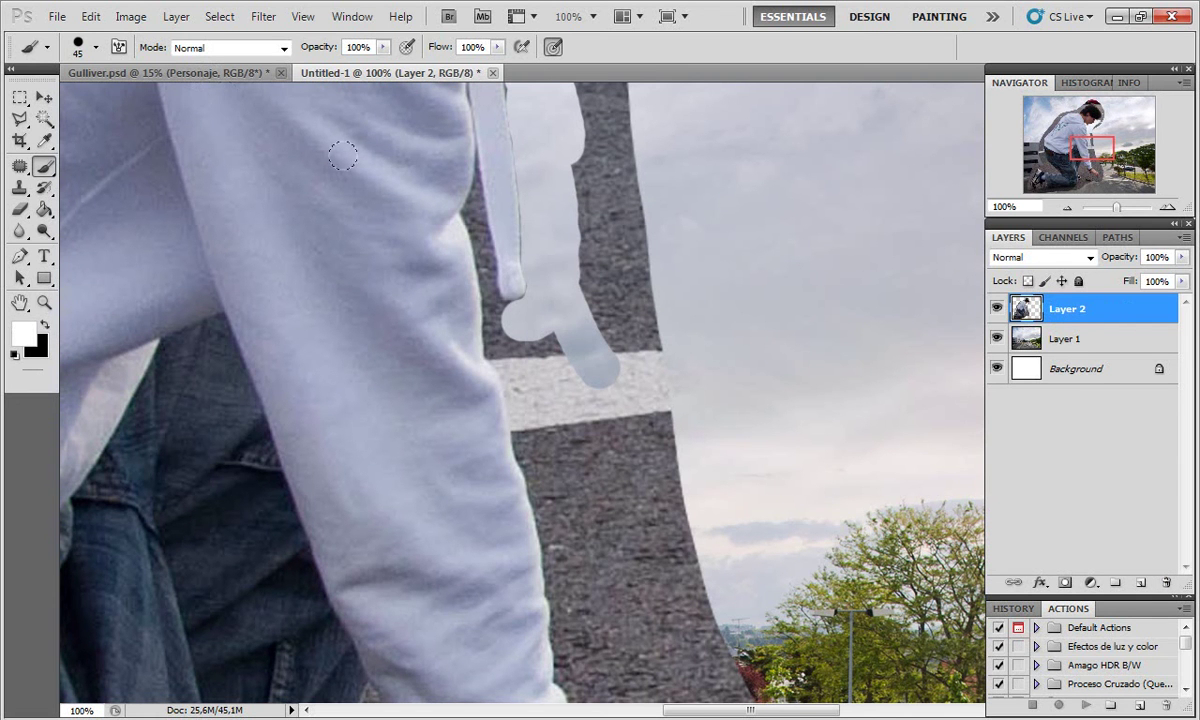
key(ctrl+z)
key(x)
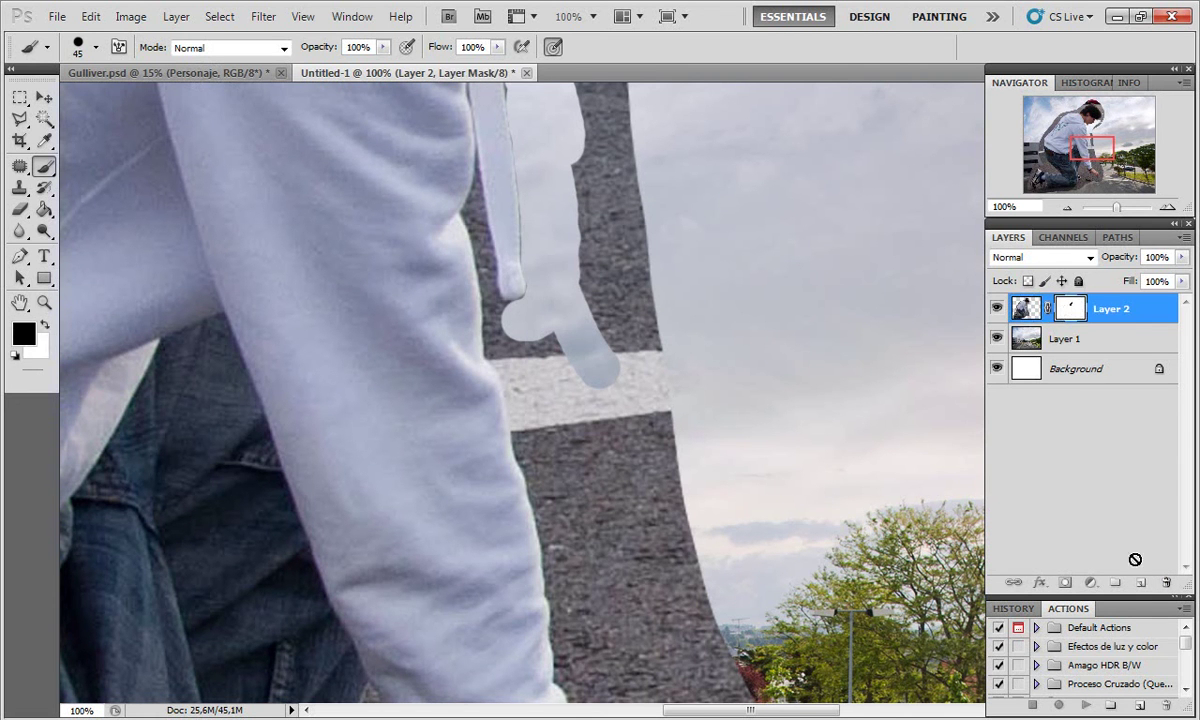
drag(1135, 559, 1166, 582)
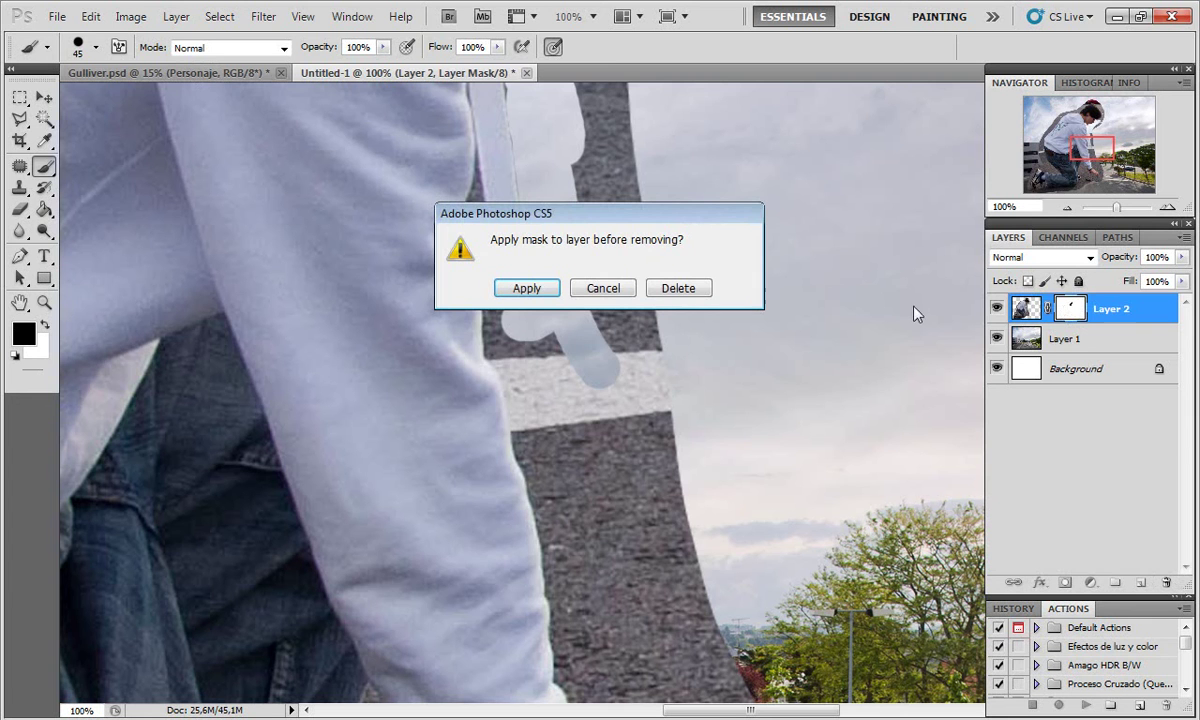
Step: Delete Layer 2's mask unapplied and copy the Personaje mask from Gulliver.psd
click(677, 288)
click(147, 71)
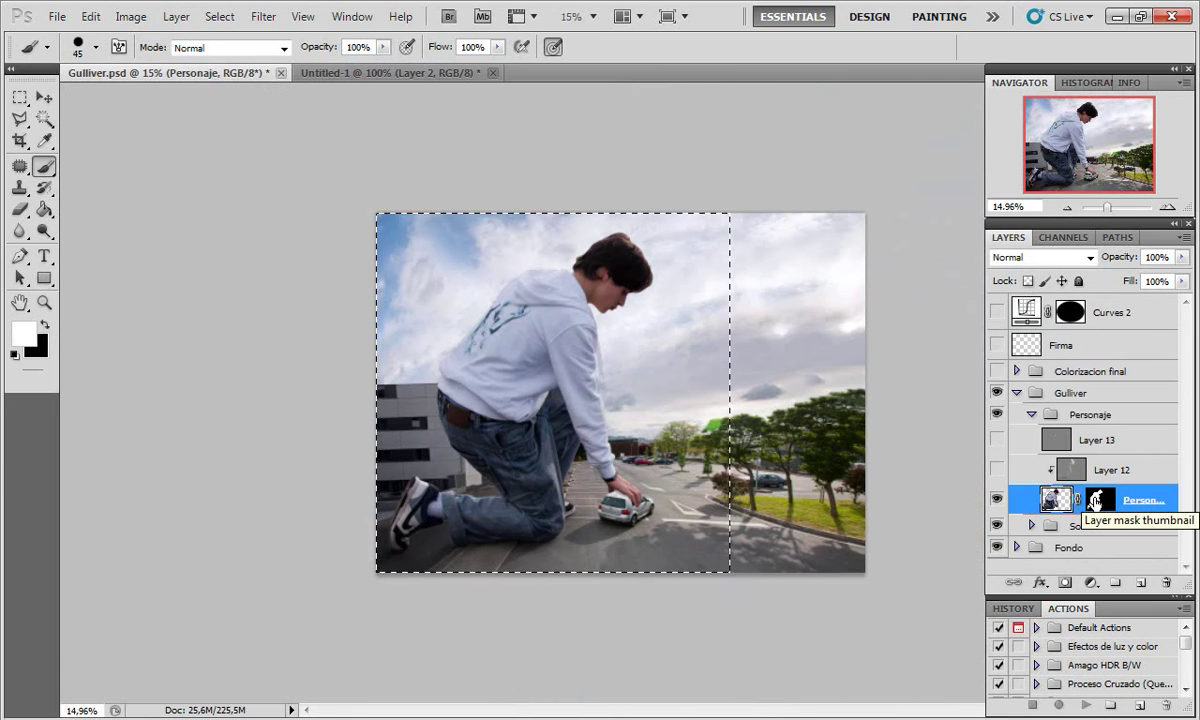
click(1095, 500)
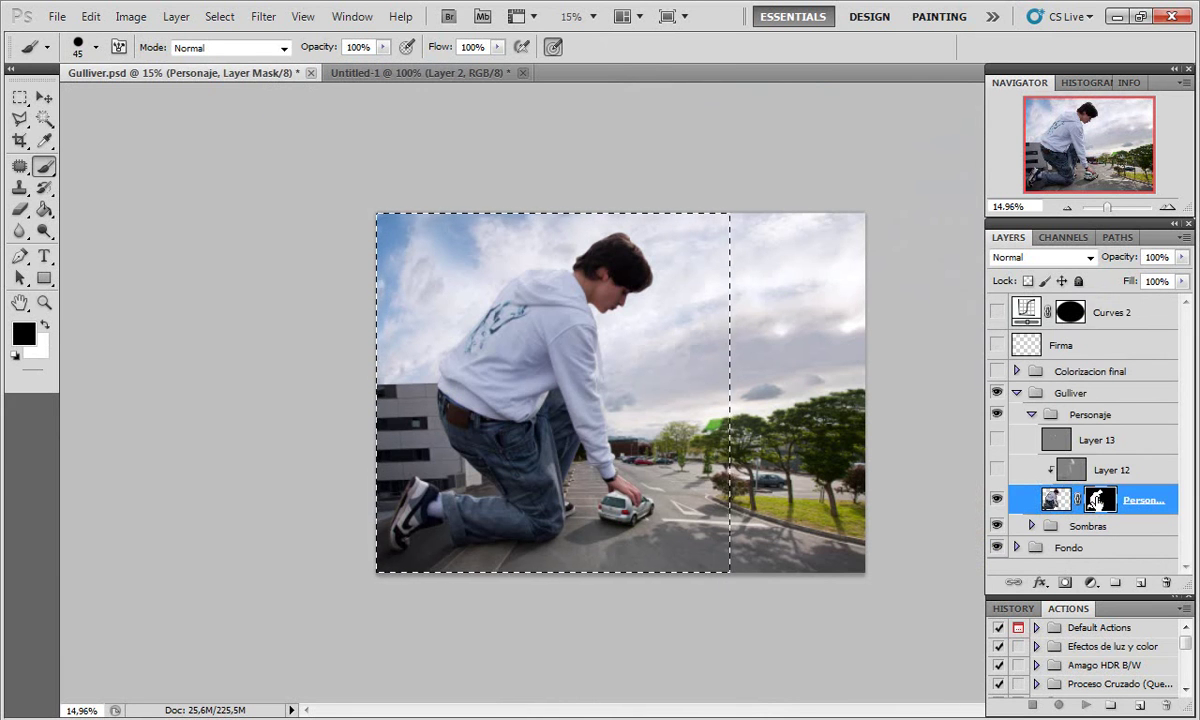
alt+click(1097, 502)
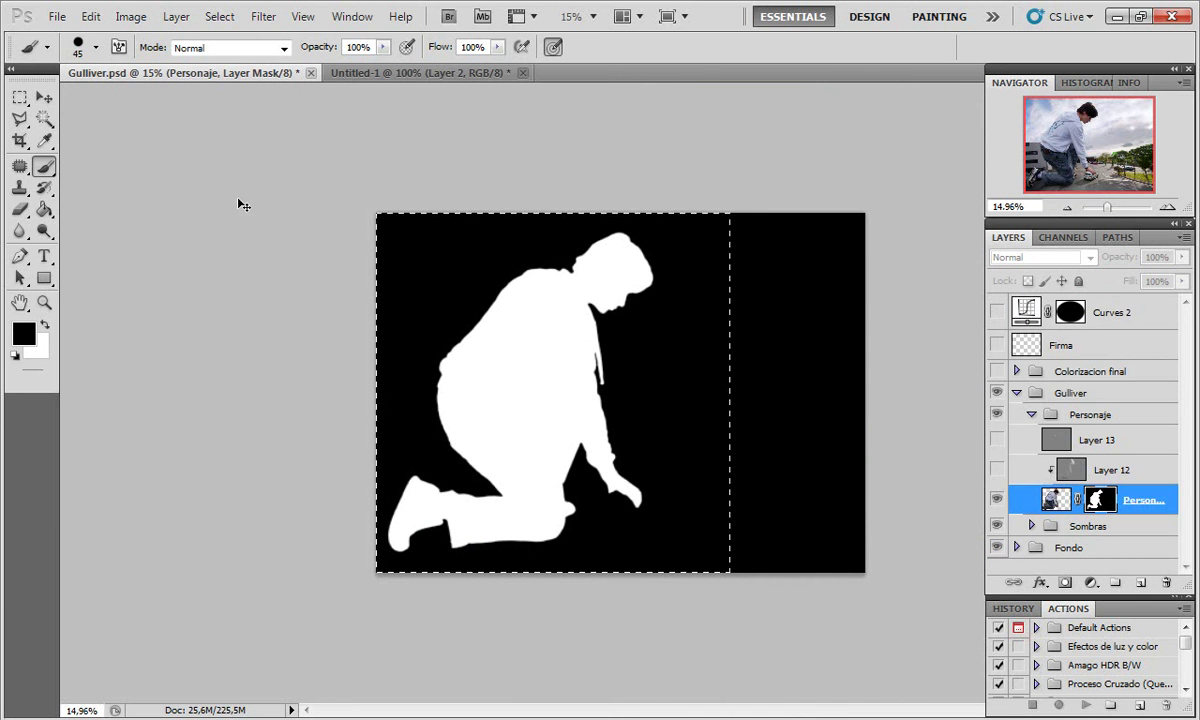
Step: Add a new mask to Layer 2, paste the boy's silhouette into it, and zoom out
click(405, 74)
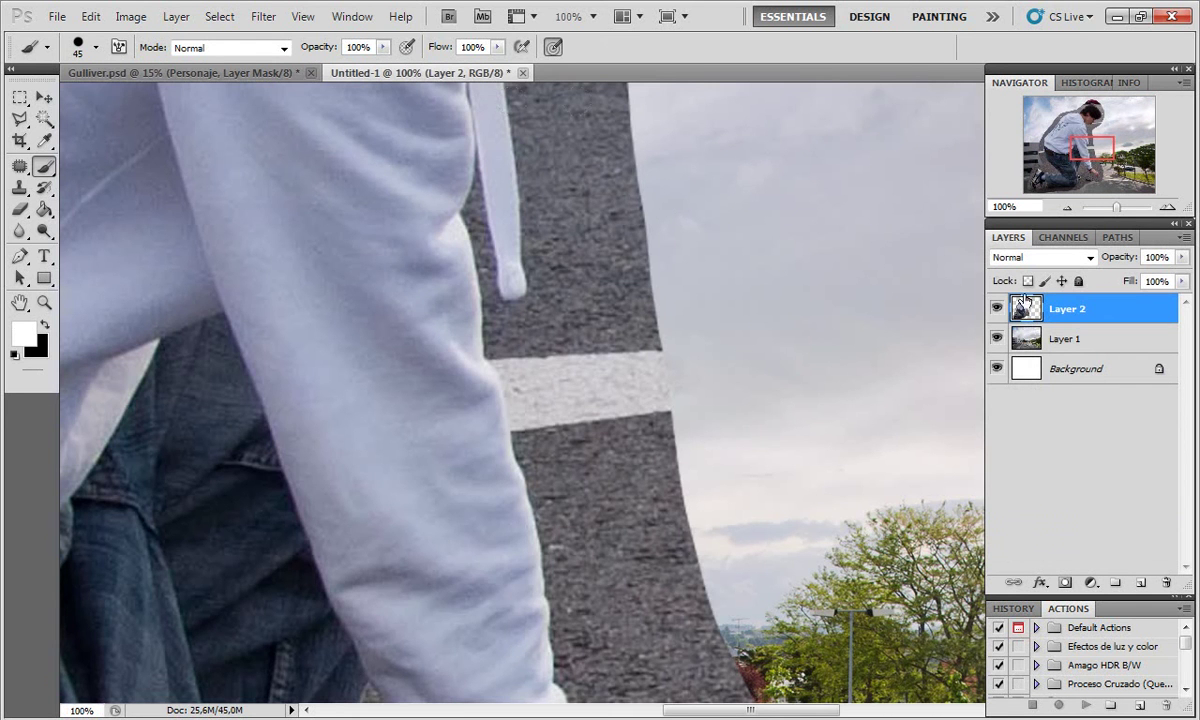
click(1065, 582)
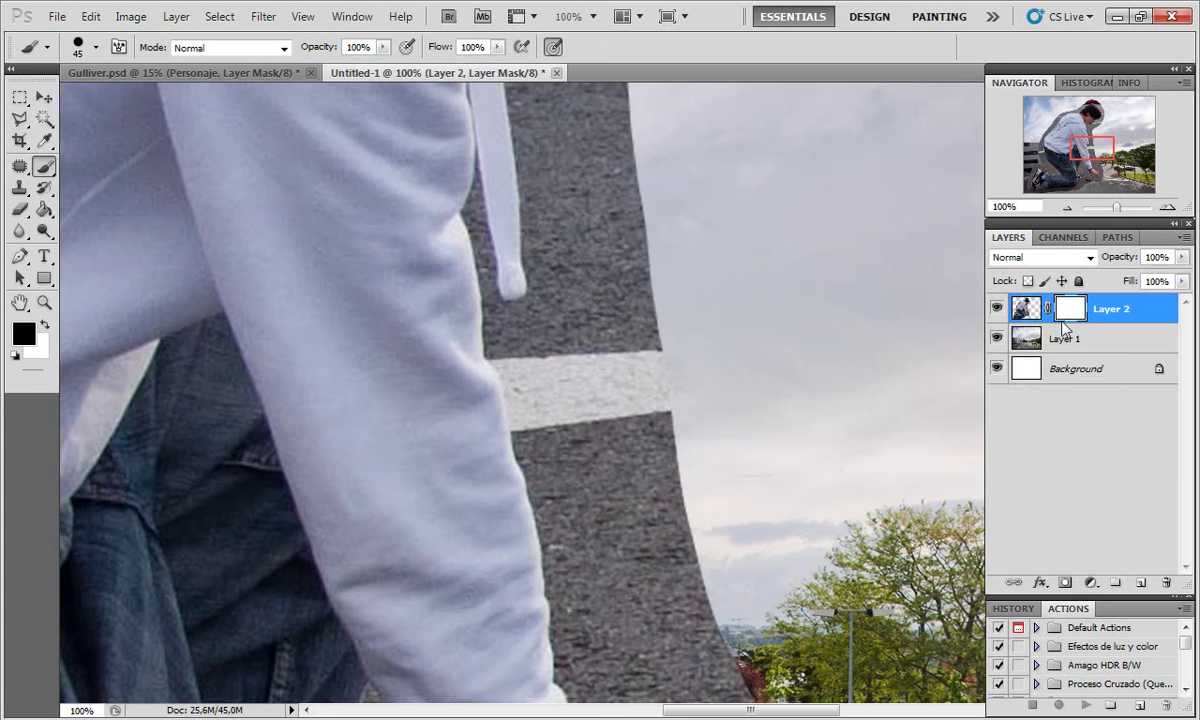
alt+click(1068, 312)
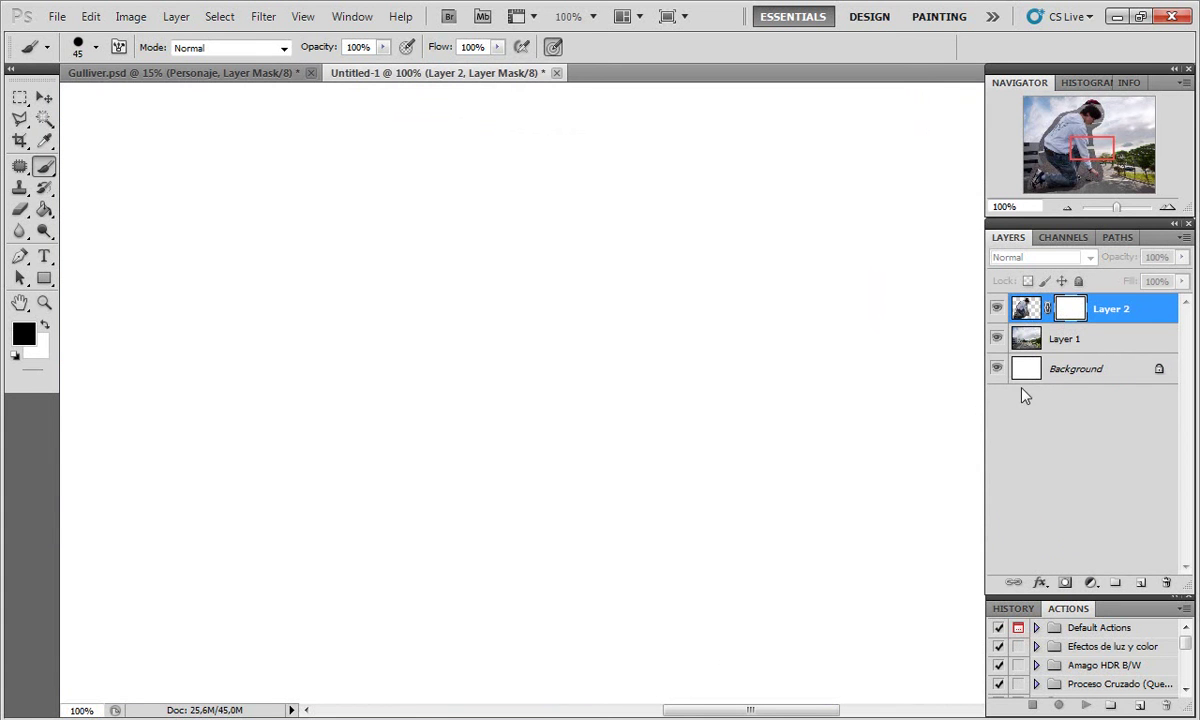
key(ctrl+v)
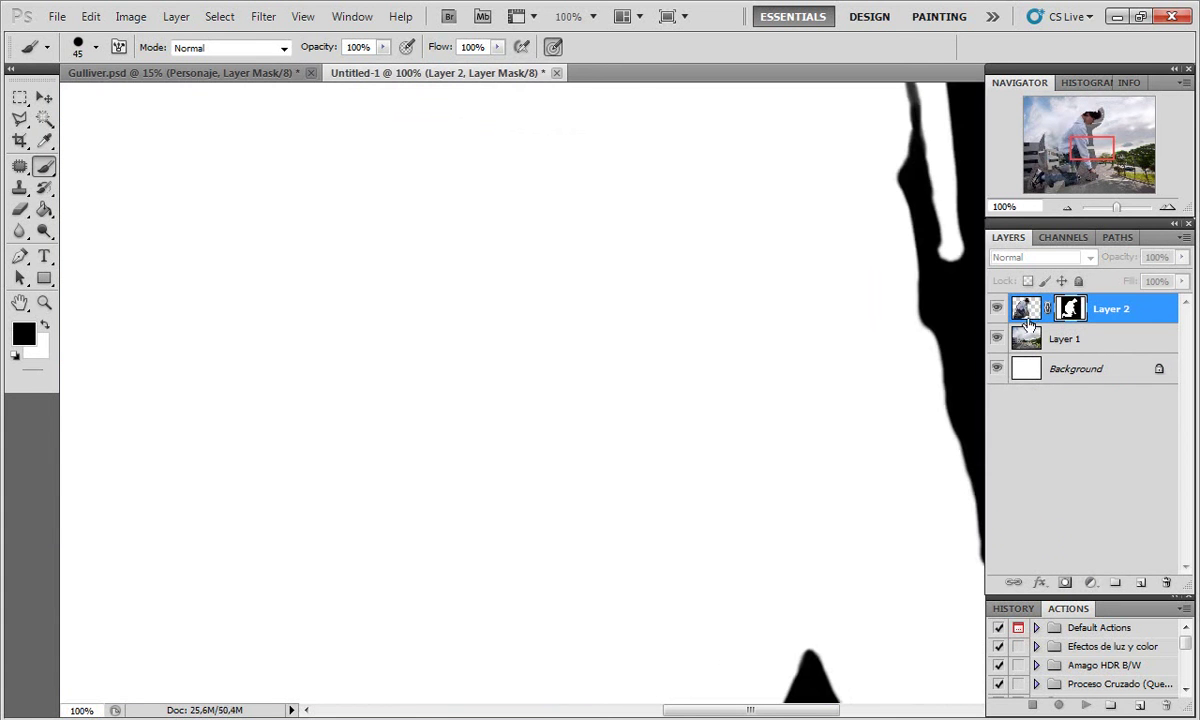
click(1027, 310)
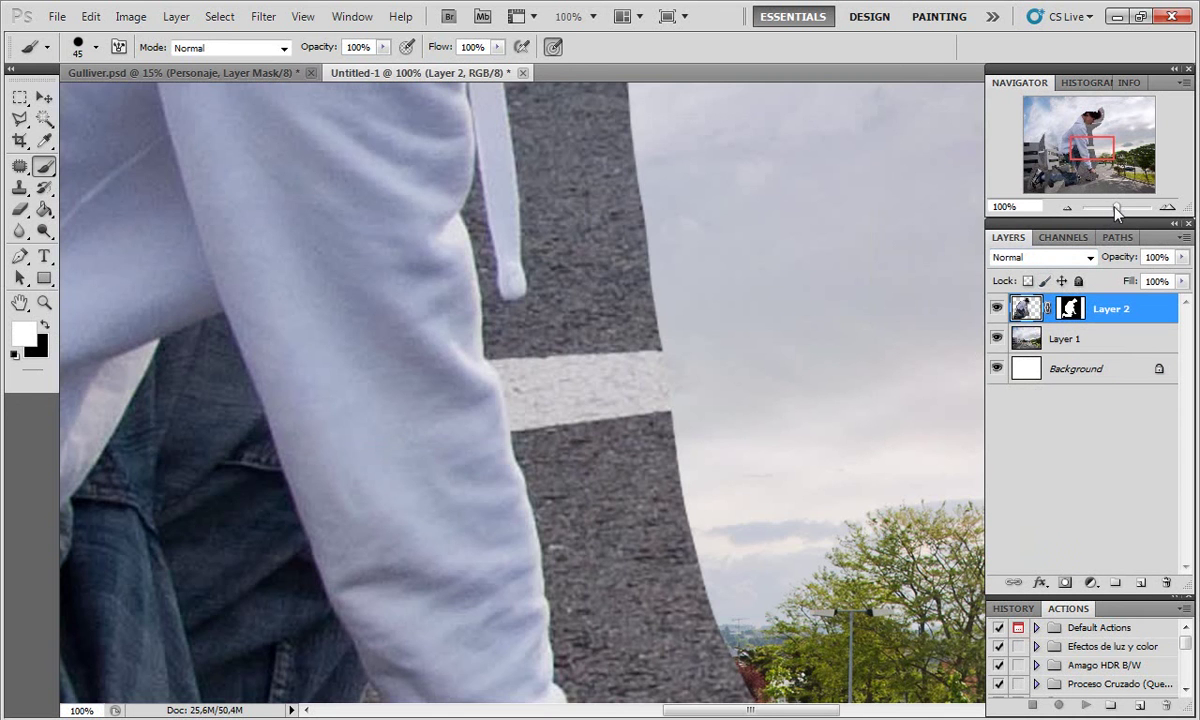
drag(1117, 211, 1111, 208)
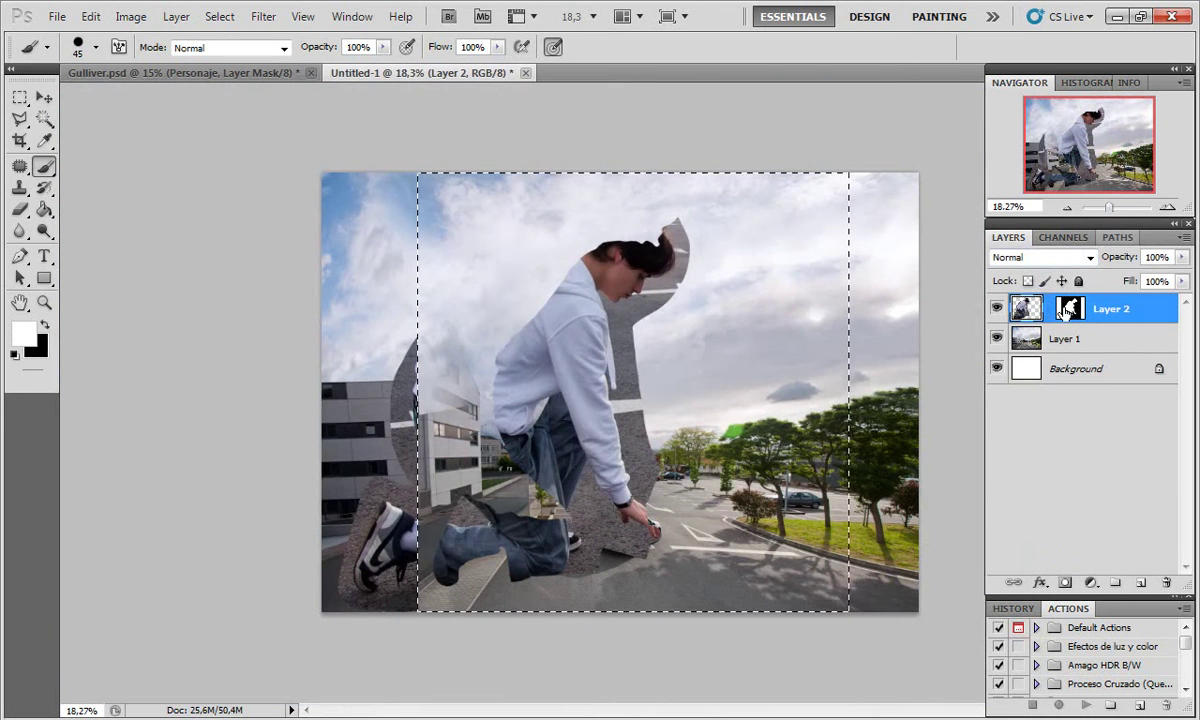
Step: Nudge Layer 2 so the boy's hand meets the car, finishing with a 1-pixel Up nudge
click(1068, 311)
key(m)
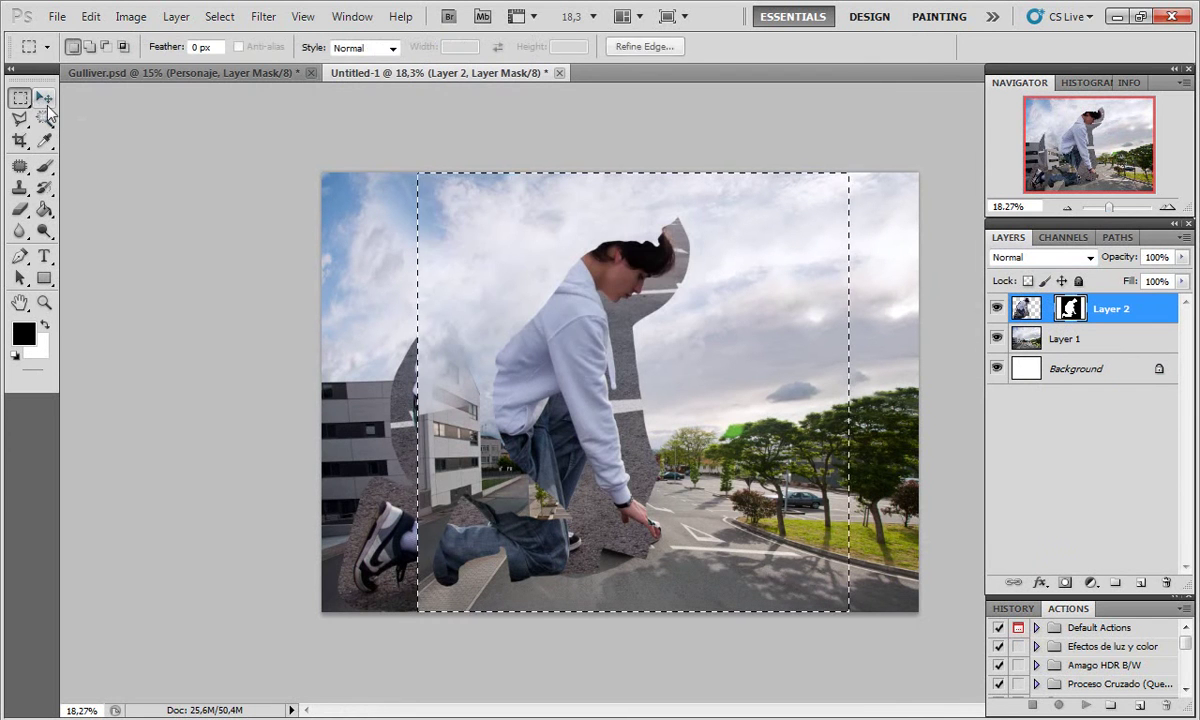
key(Delete)
click(557, 285)
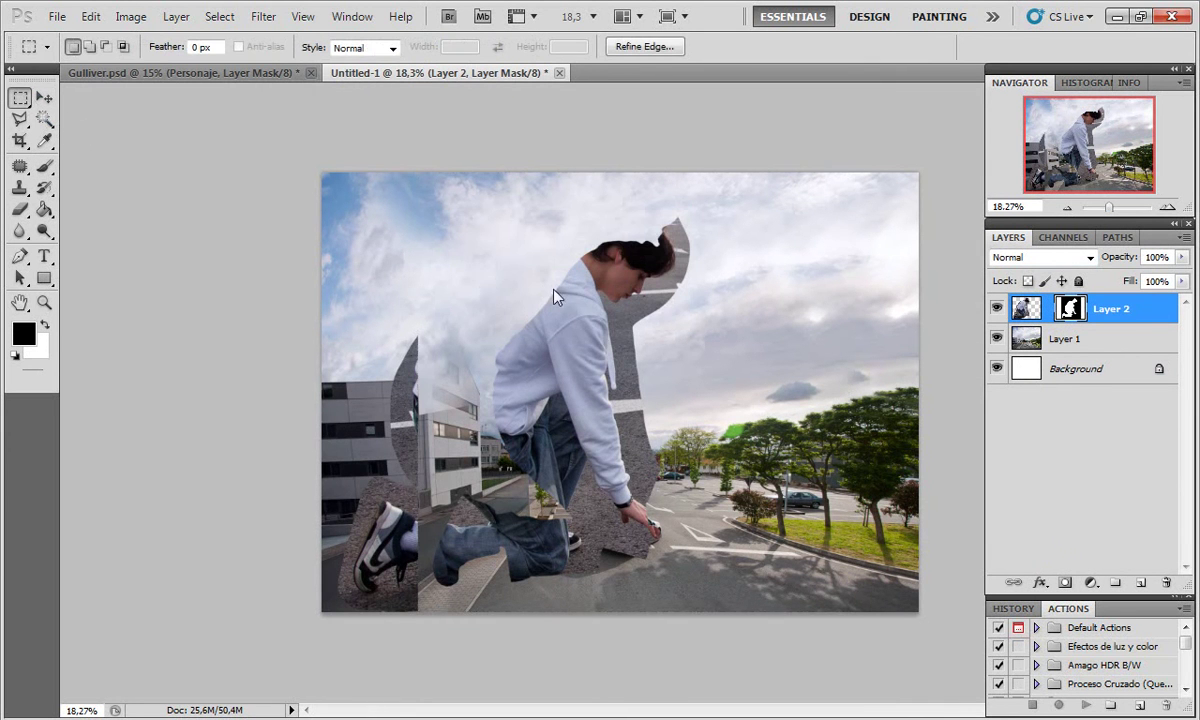
click(42, 98)
mouse_move(562, 318)
mouse_down()
mouse_move(536, 316)
mouse_move(550, 343)
mouse_move(533, 352)
mouse_up()
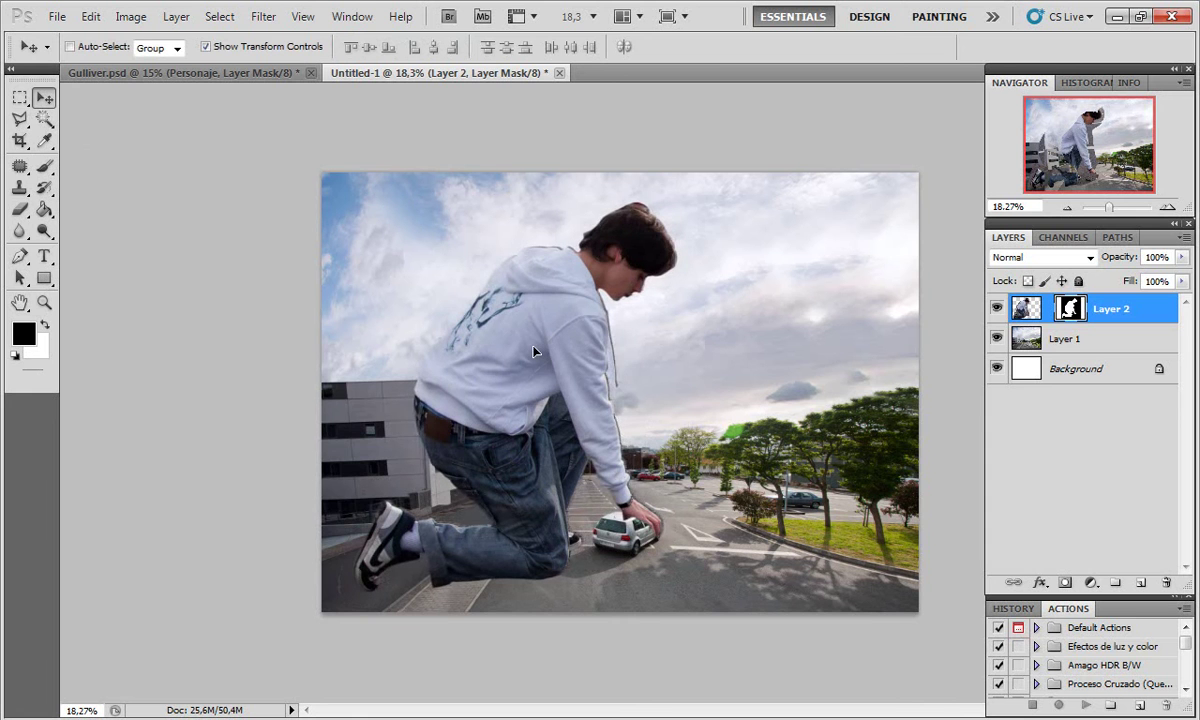
drag(534, 351, 540, 356)
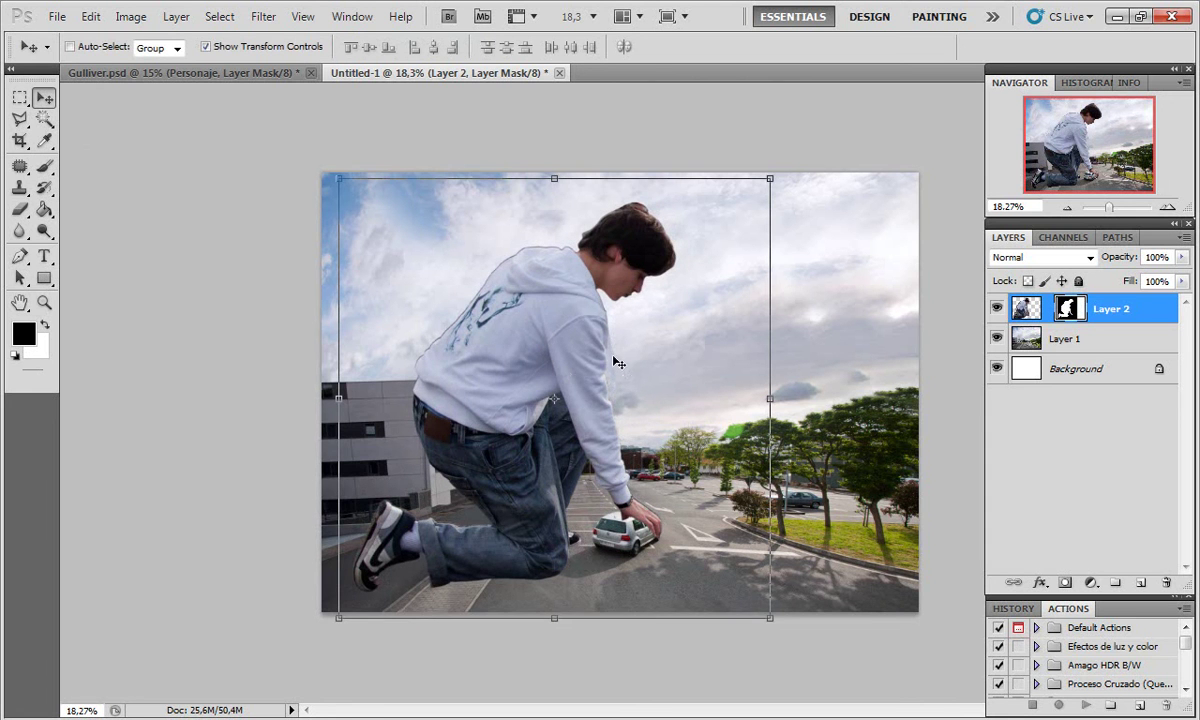
drag(618, 363, 618, 365)
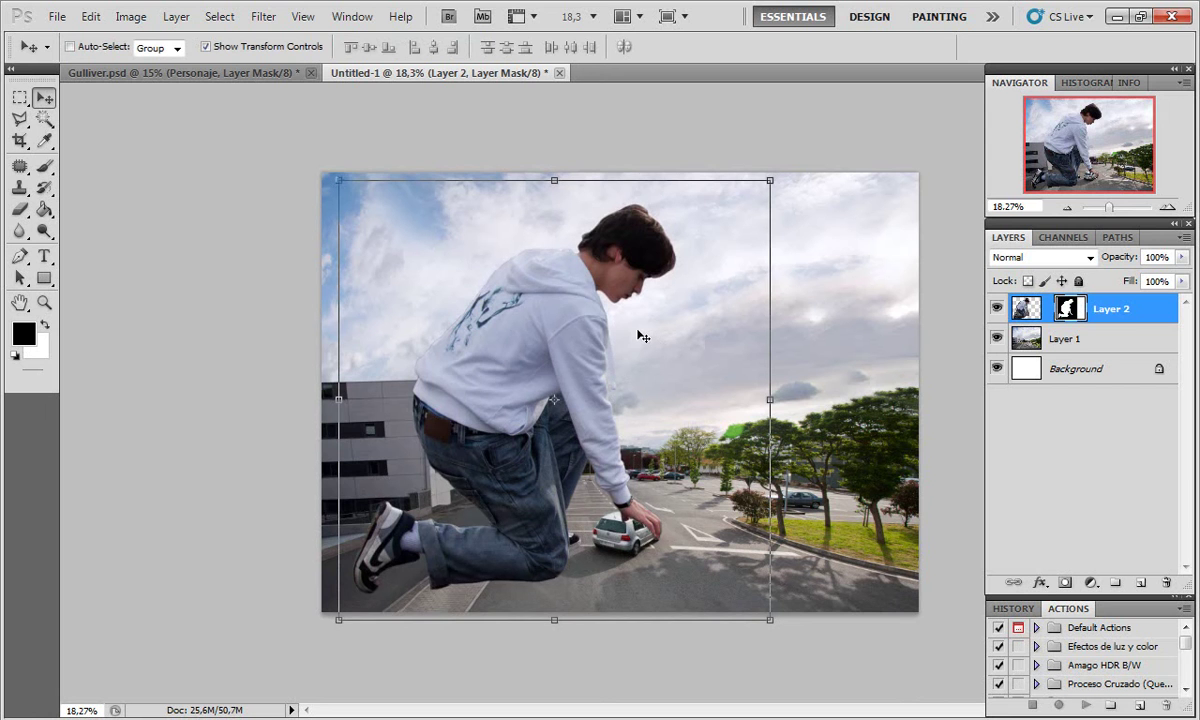
key(Up)
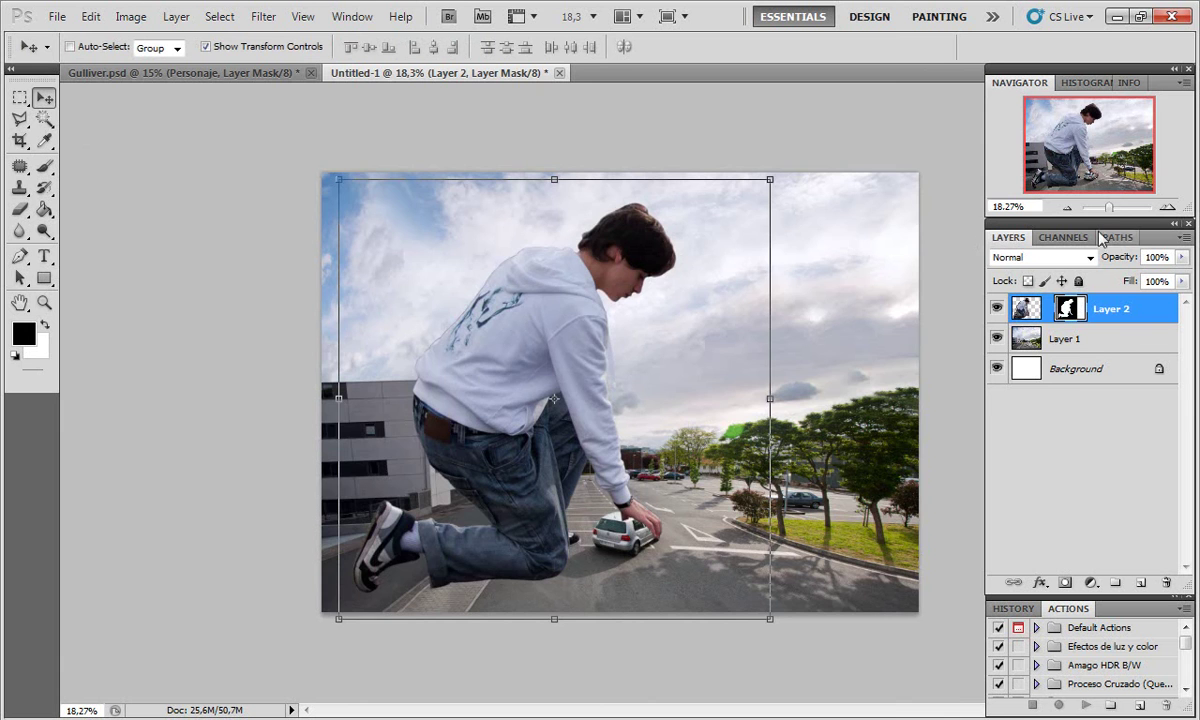
Step: Zoom in to check the mask edges at shoulder, face and hoodie, then target Layer 2's pixels
drag(1108, 207, 1120, 208)
drag(1090, 145, 1050, 135)
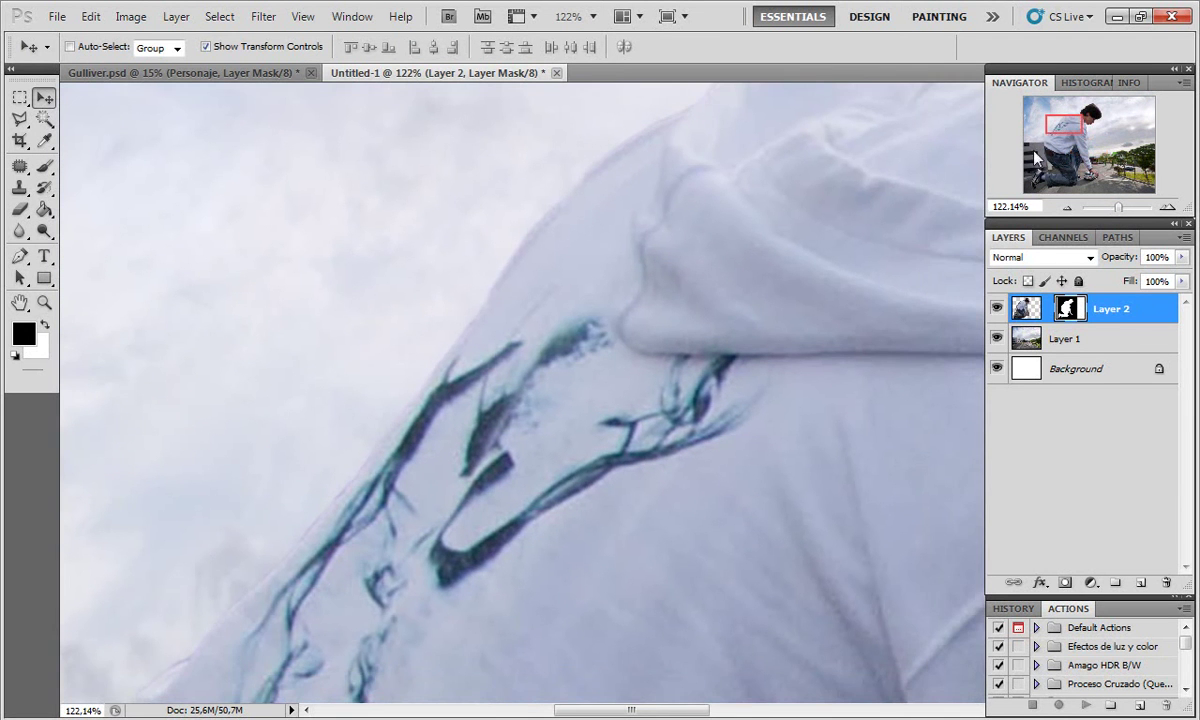
mouse_move(1068, 130)
mouse_down()
mouse_move(1094, 130)
mouse_move(1090, 160)
mouse_move(1092, 147)
mouse_up()
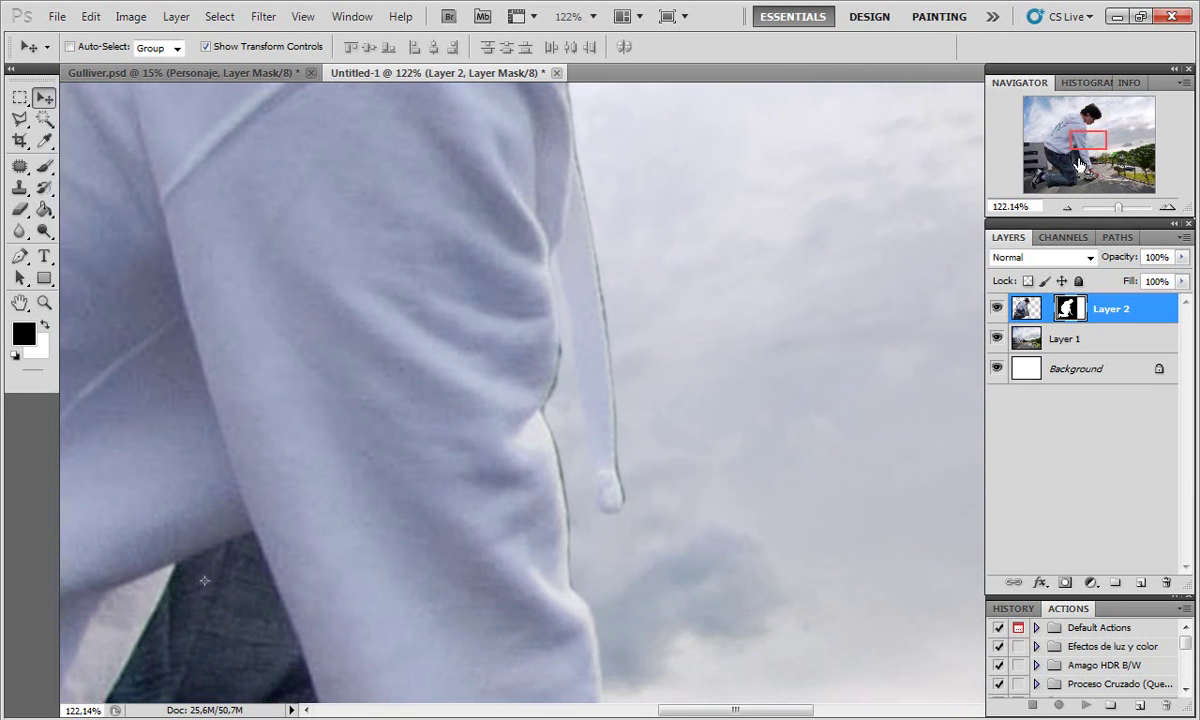
mouse_move(1092, 147)
mouse_down()
mouse_move(1092, 133)
mouse_move(1078, 178)
mouse_move(1053, 183)
mouse_move(1110, 207)
mouse_up()
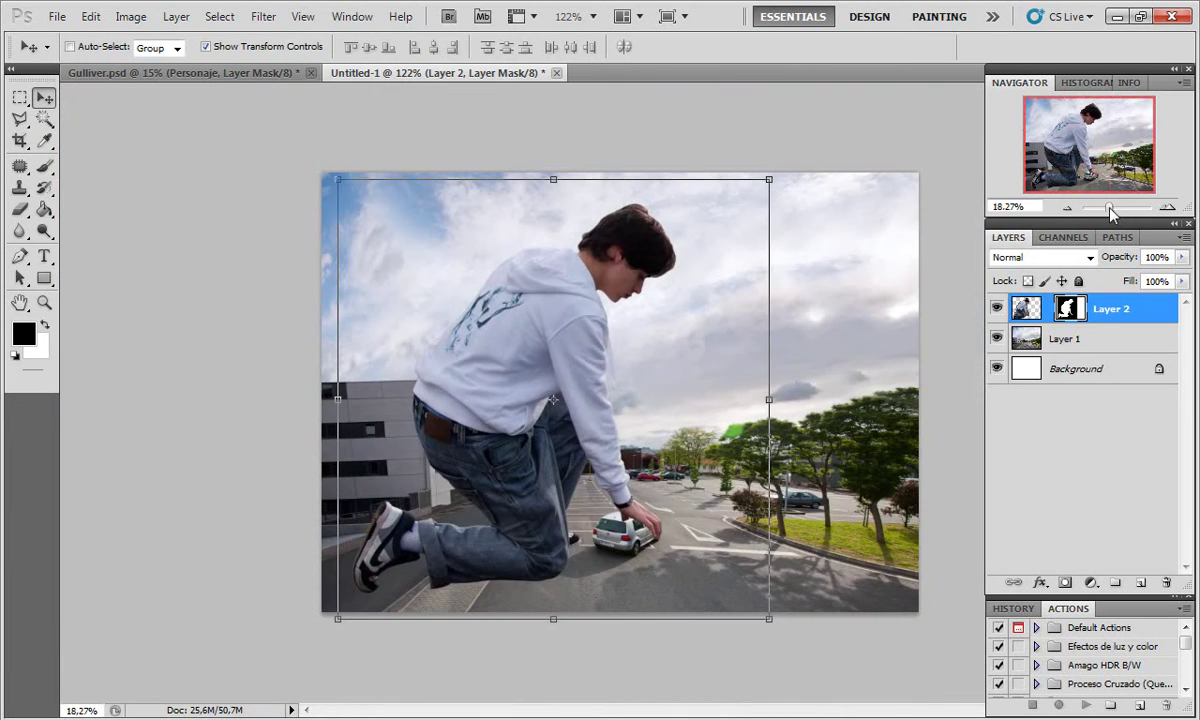
click(1026, 308)
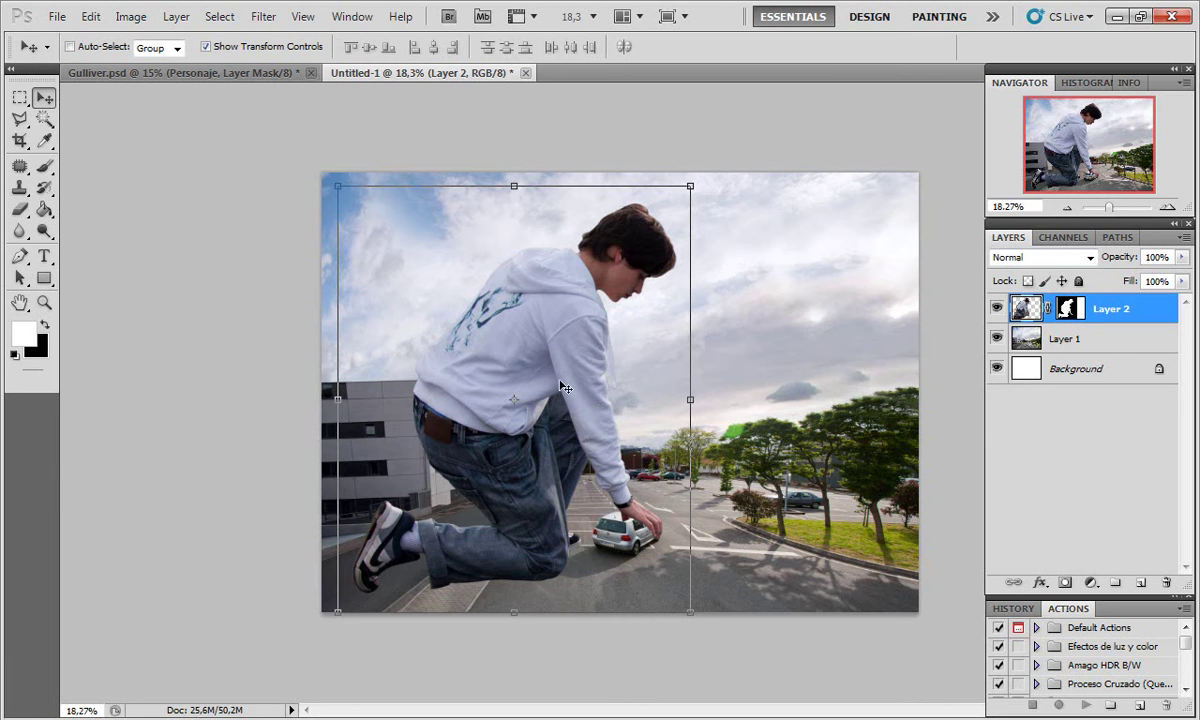
Step: Position Layer 2 at 100% zoom so the young man's hand rests on the car roof
drag(527, 447, 519, 458)
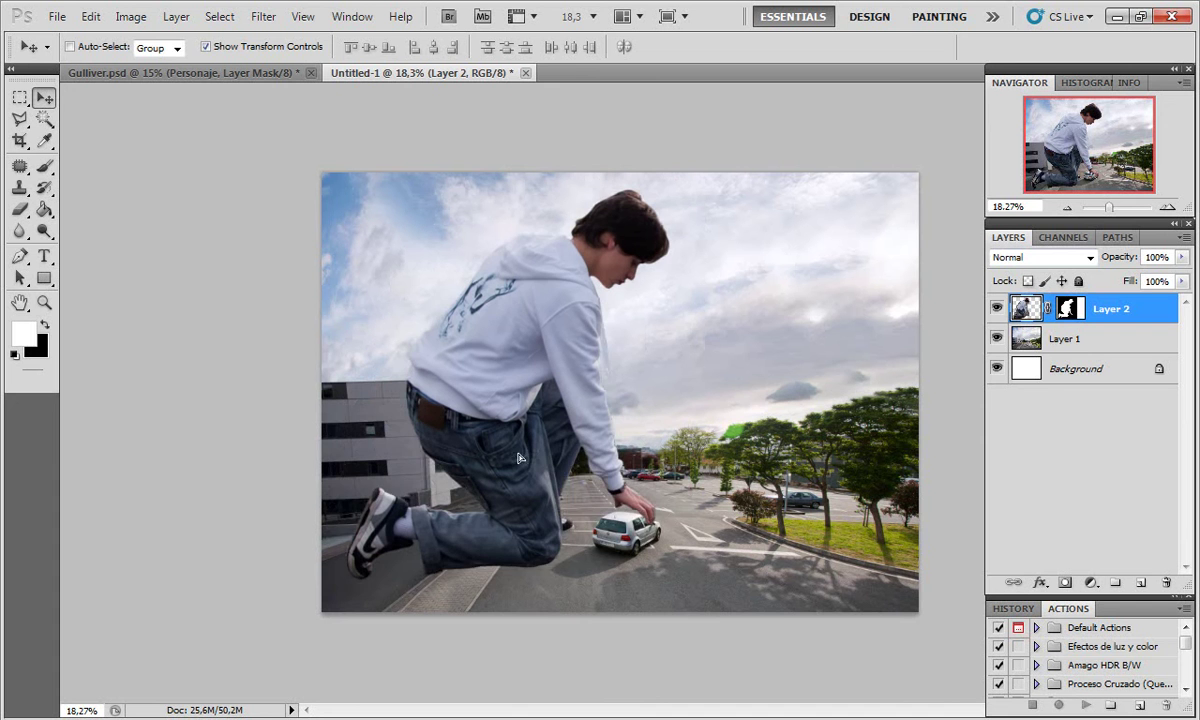
drag(519, 458, 510, 470)
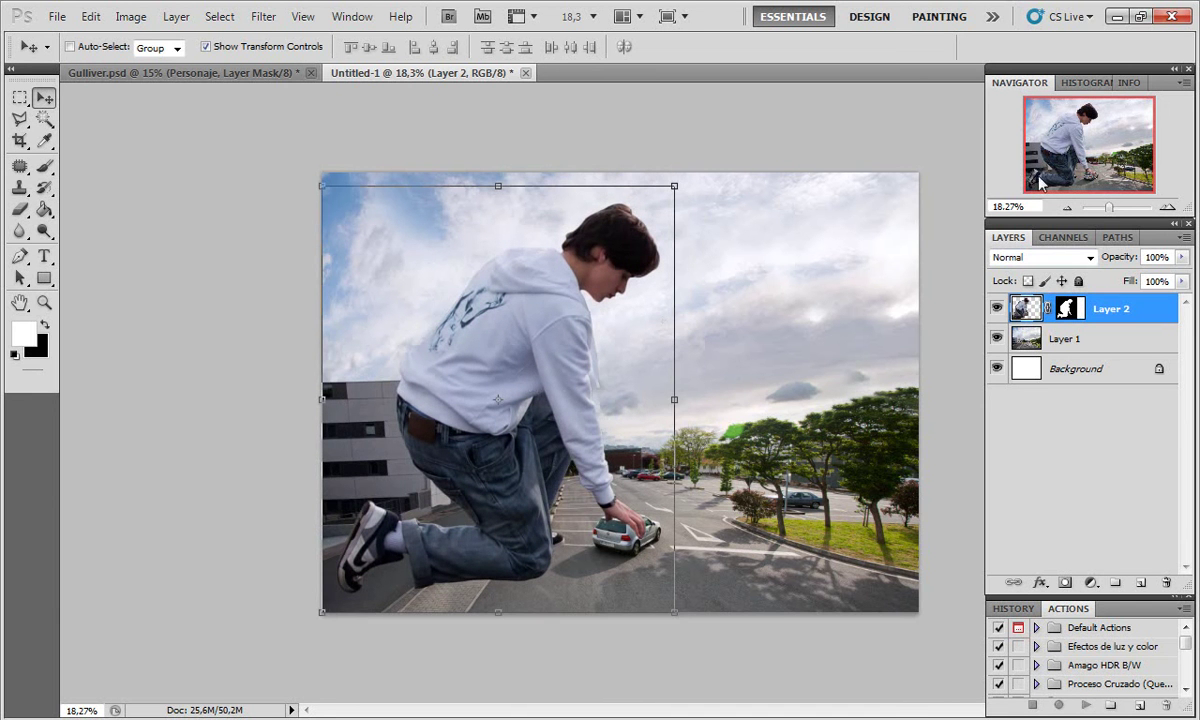
drag(1110, 207, 1116, 207)
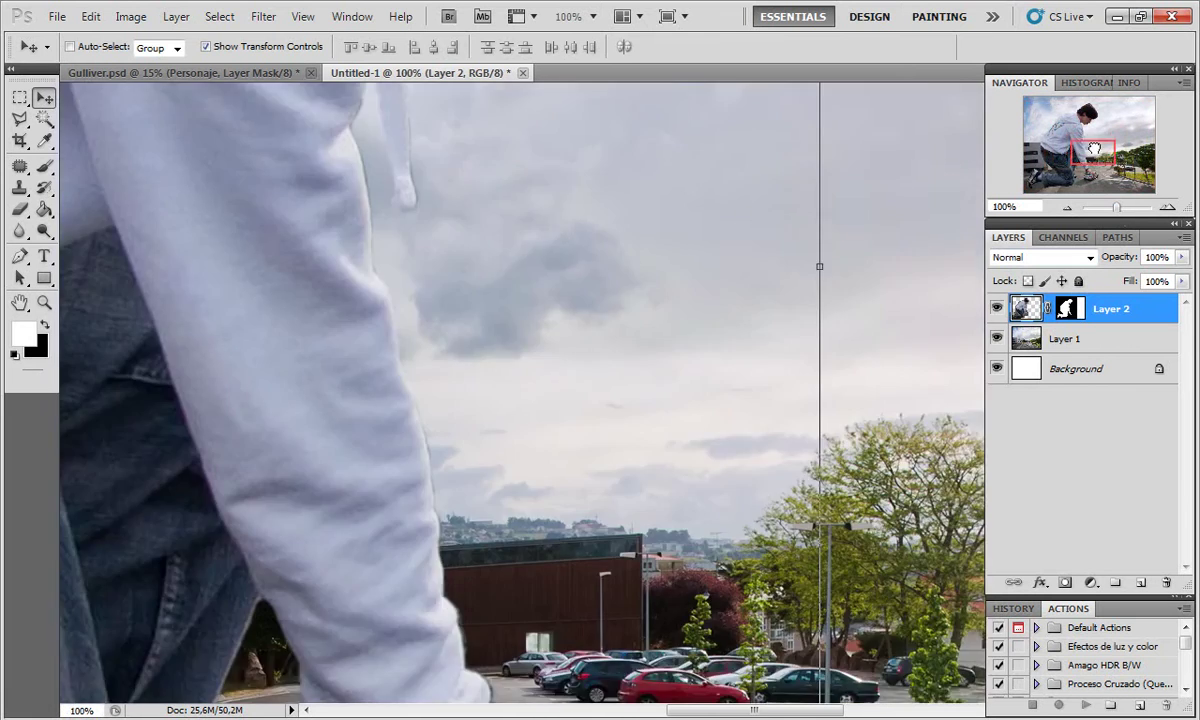
drag(1094, 149, 1090, 177)
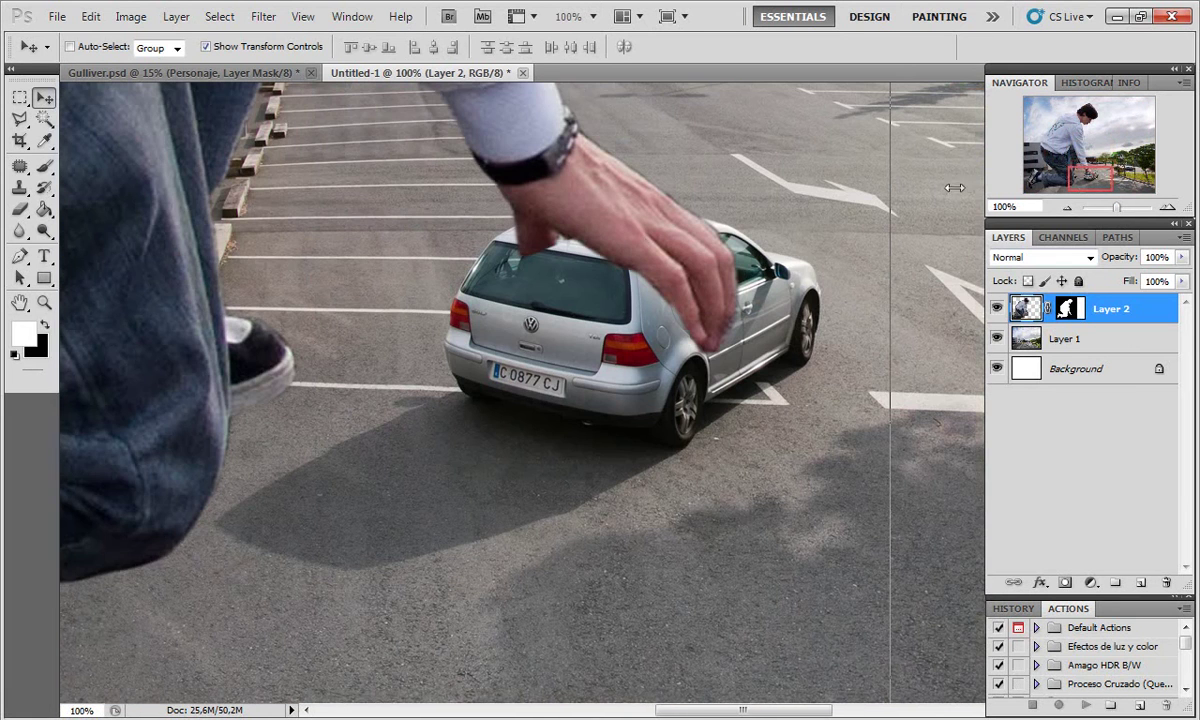
drag(220, 337, 224, 293)
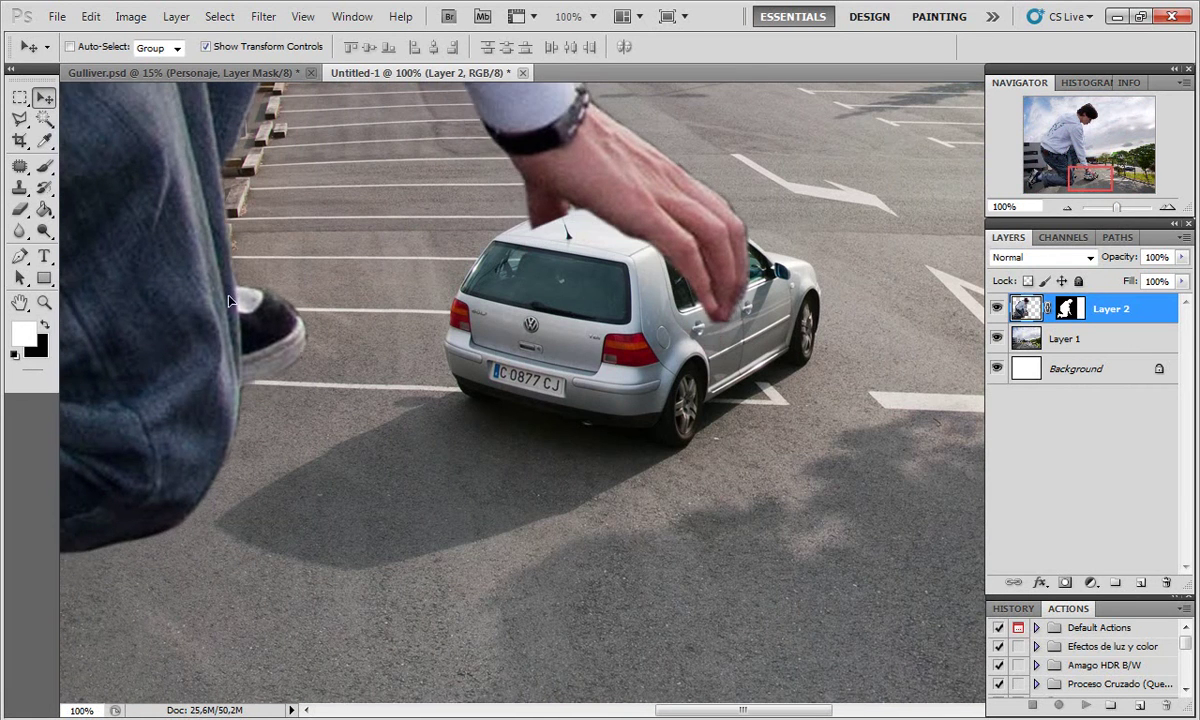
key(shift+Left)
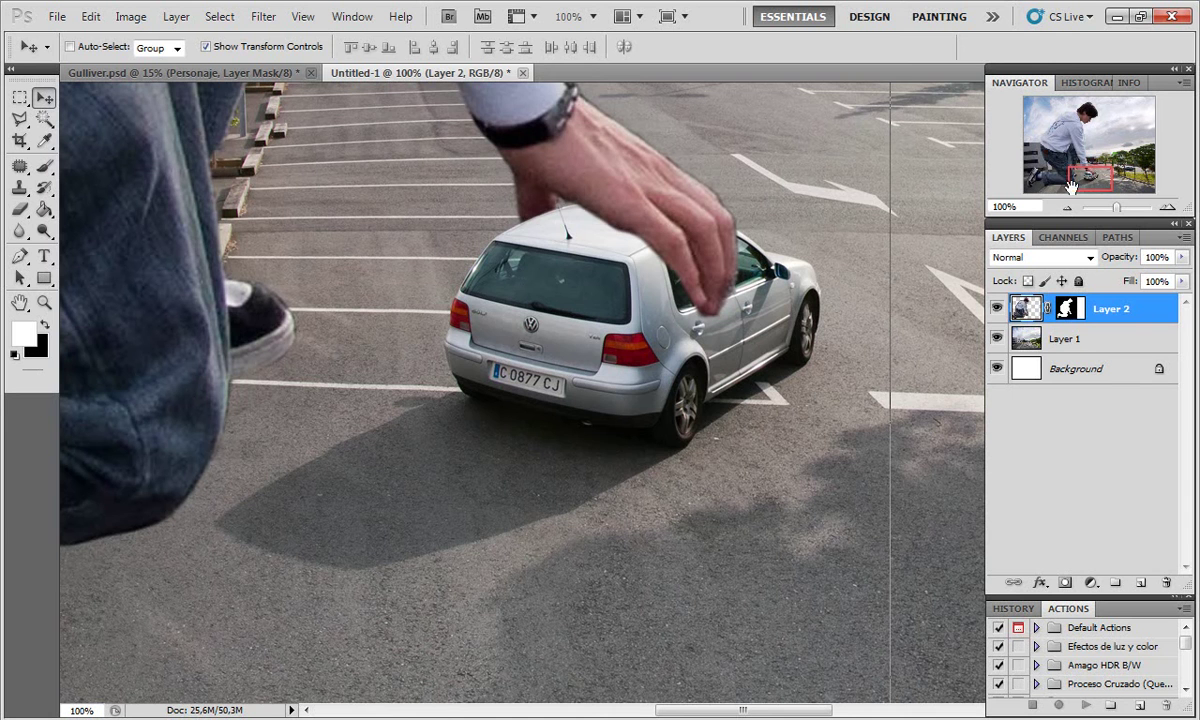
drag(1118, 210, 1112, 210)
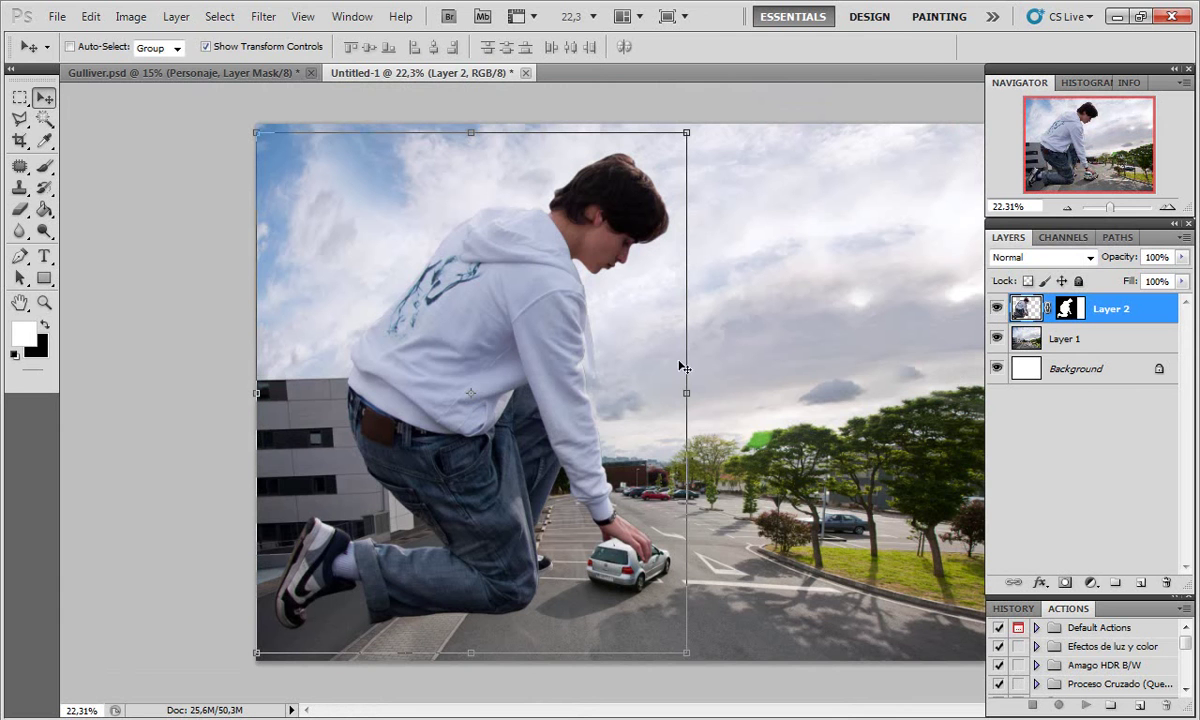
Step: Compare against the Gulliver.psd reference and add a new empty layer above the young man
click(20, 97)
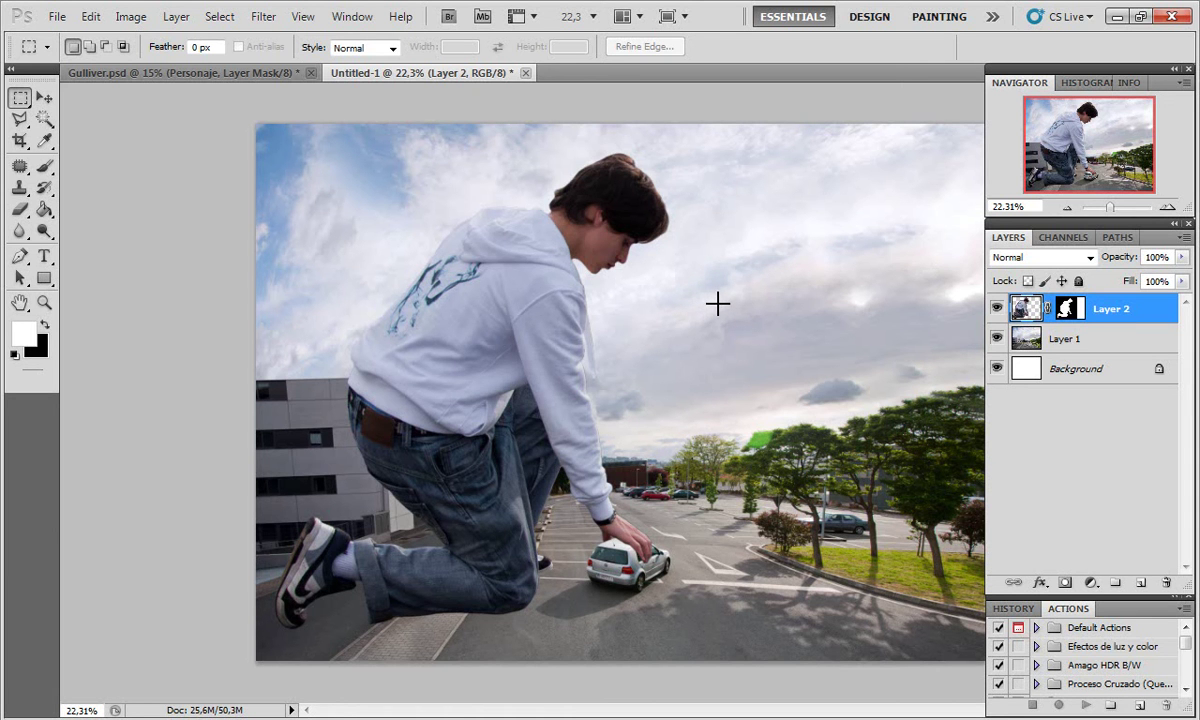
click(248, 71)
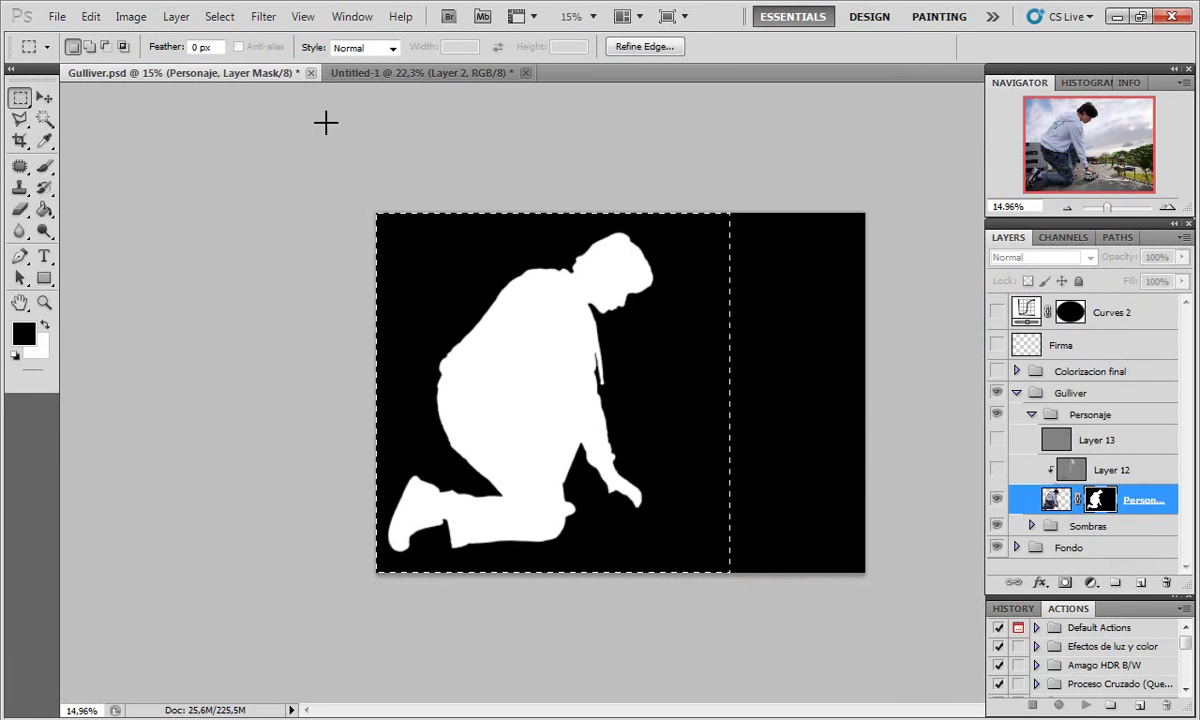
click(365, 72)
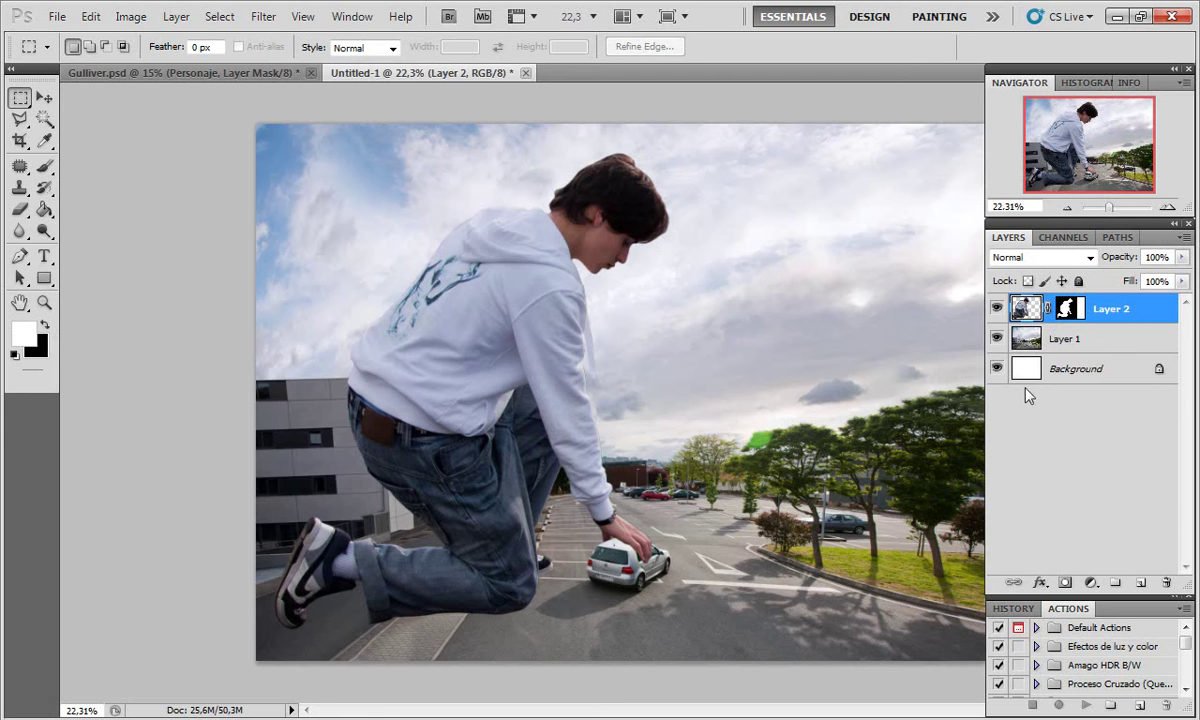
click(1142, 583)
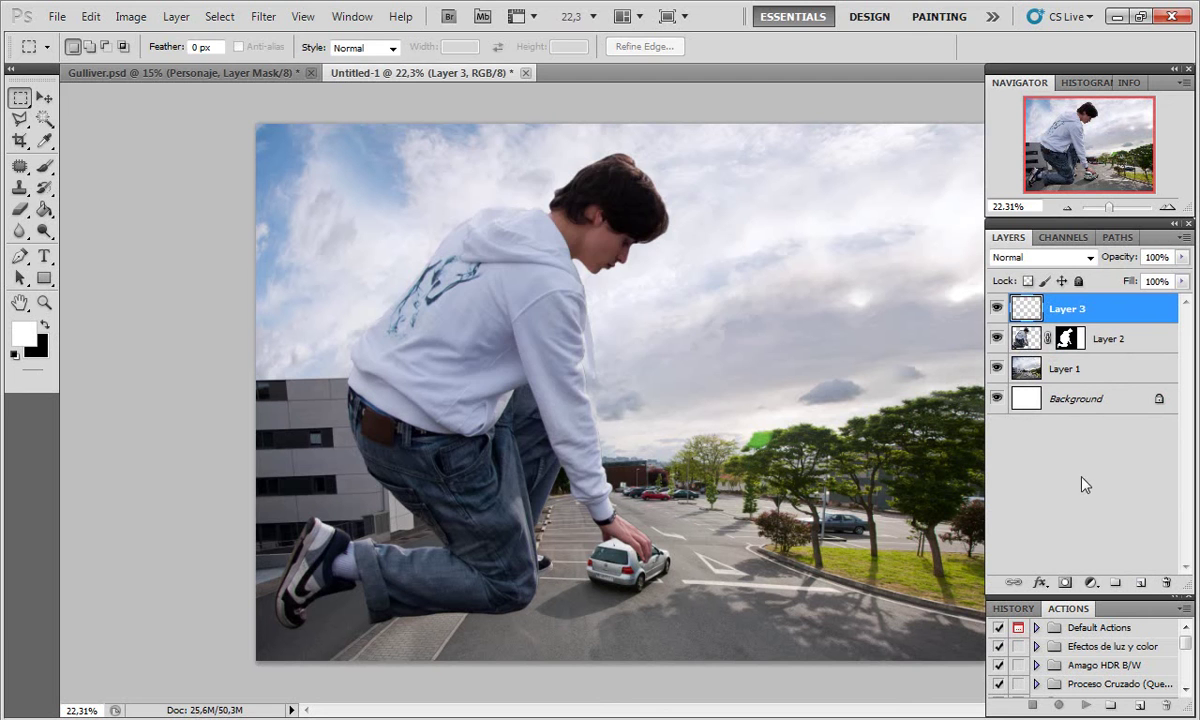
Step: Fill the new Layer 3 with 50% Gray via Edit > Fill
key(shift+F5)
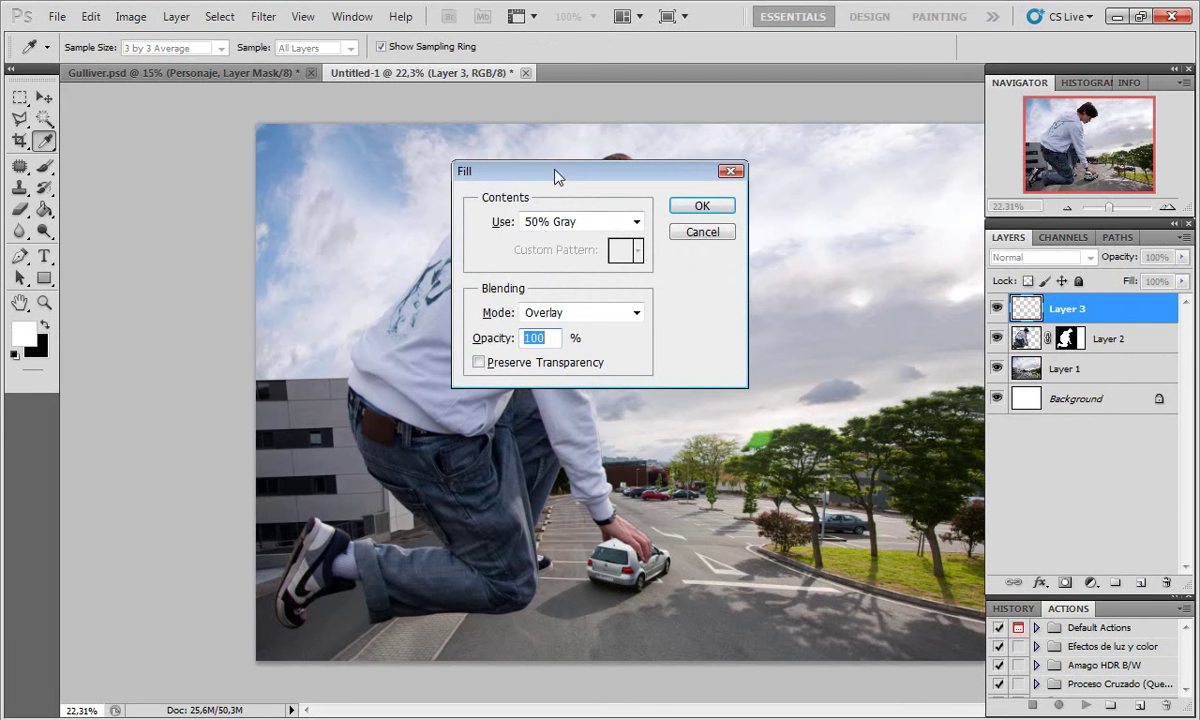
drag(557, 176, 577, 179)
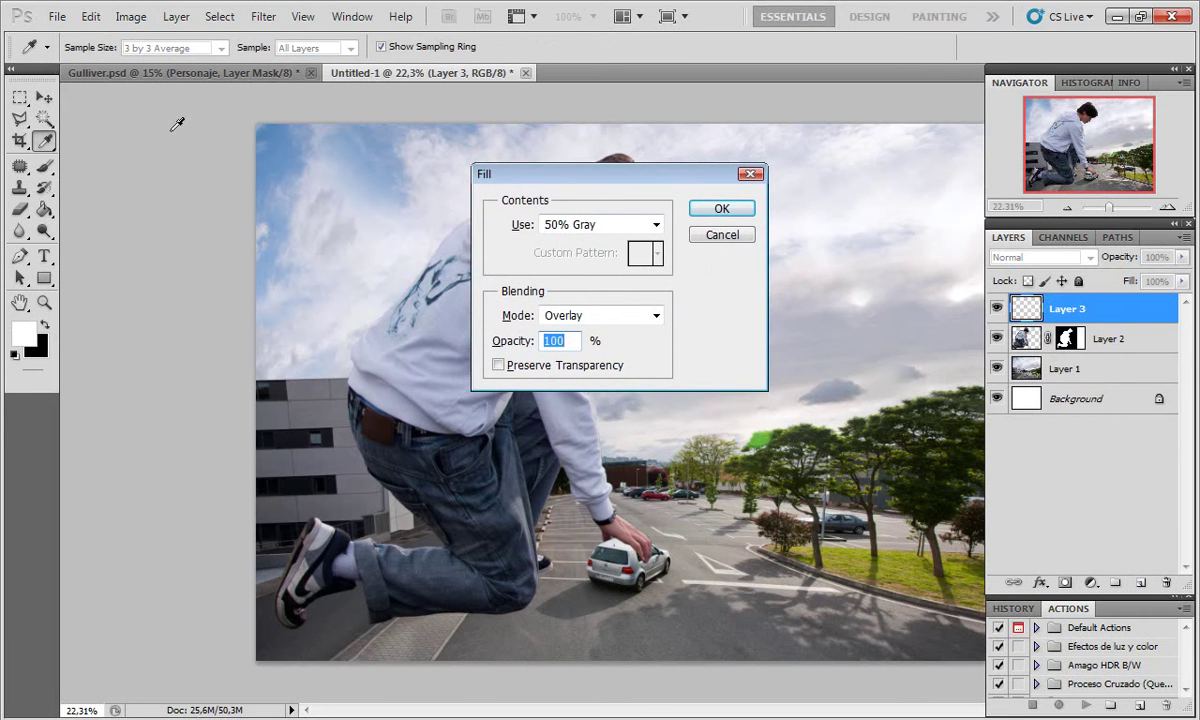
click(751, 174)
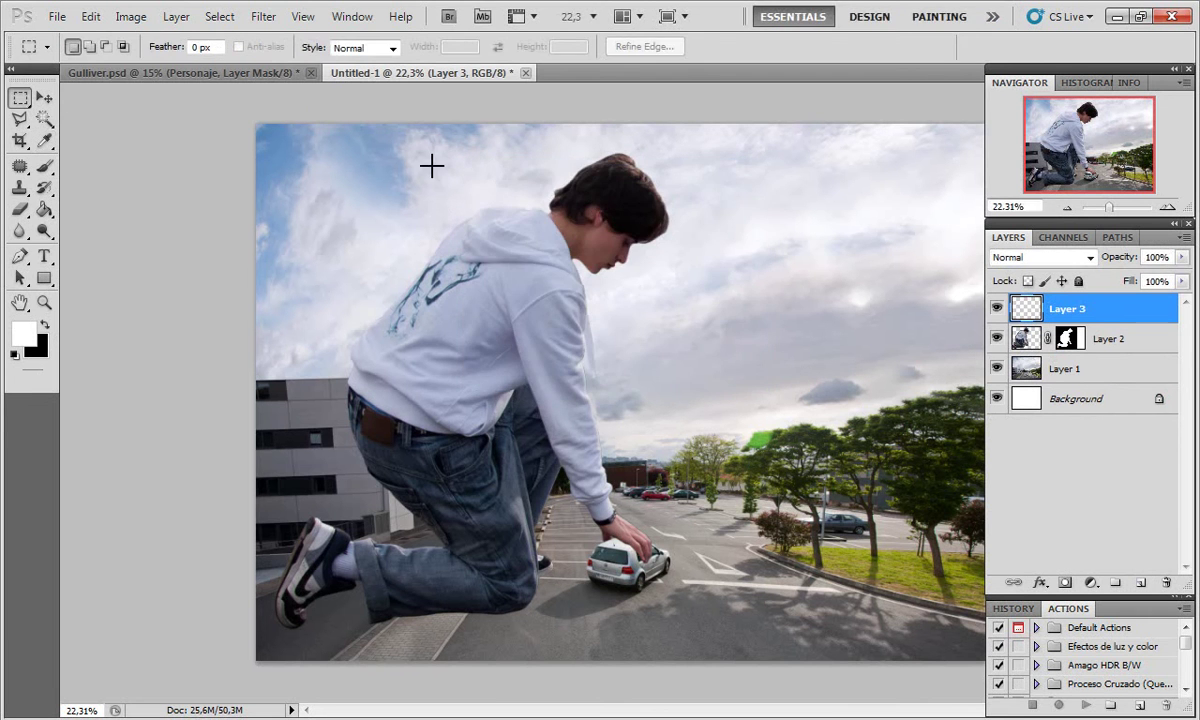
click(90, 16)
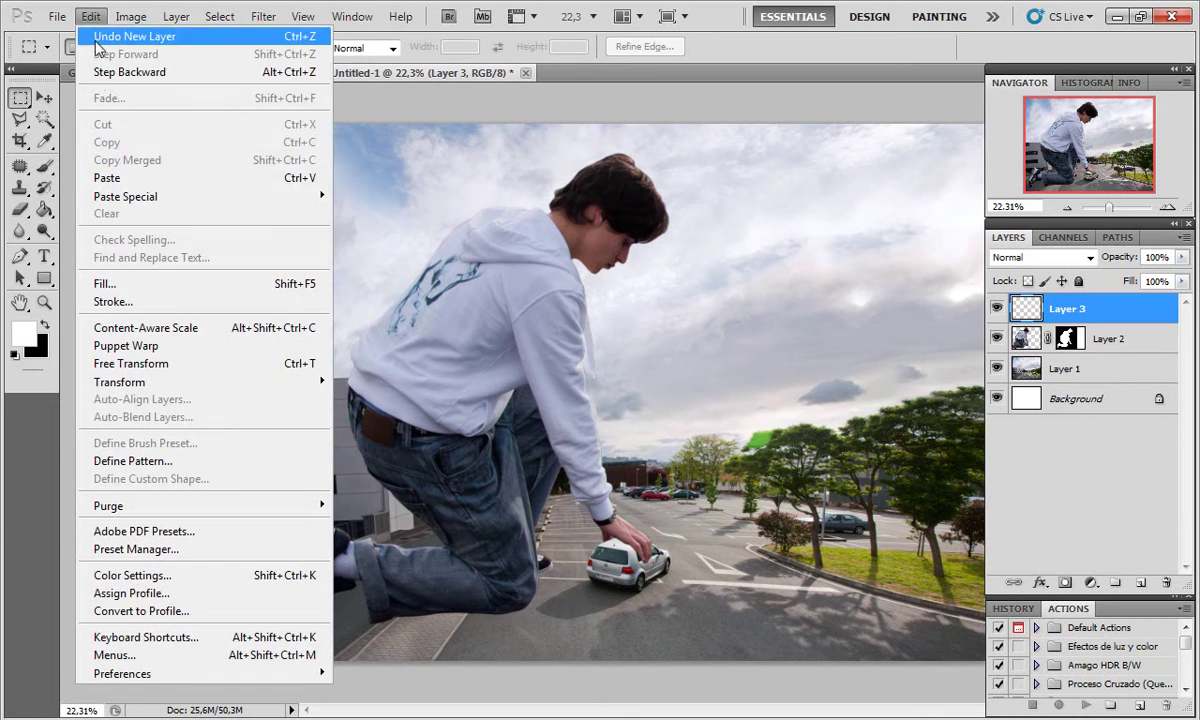
click(193, 284)
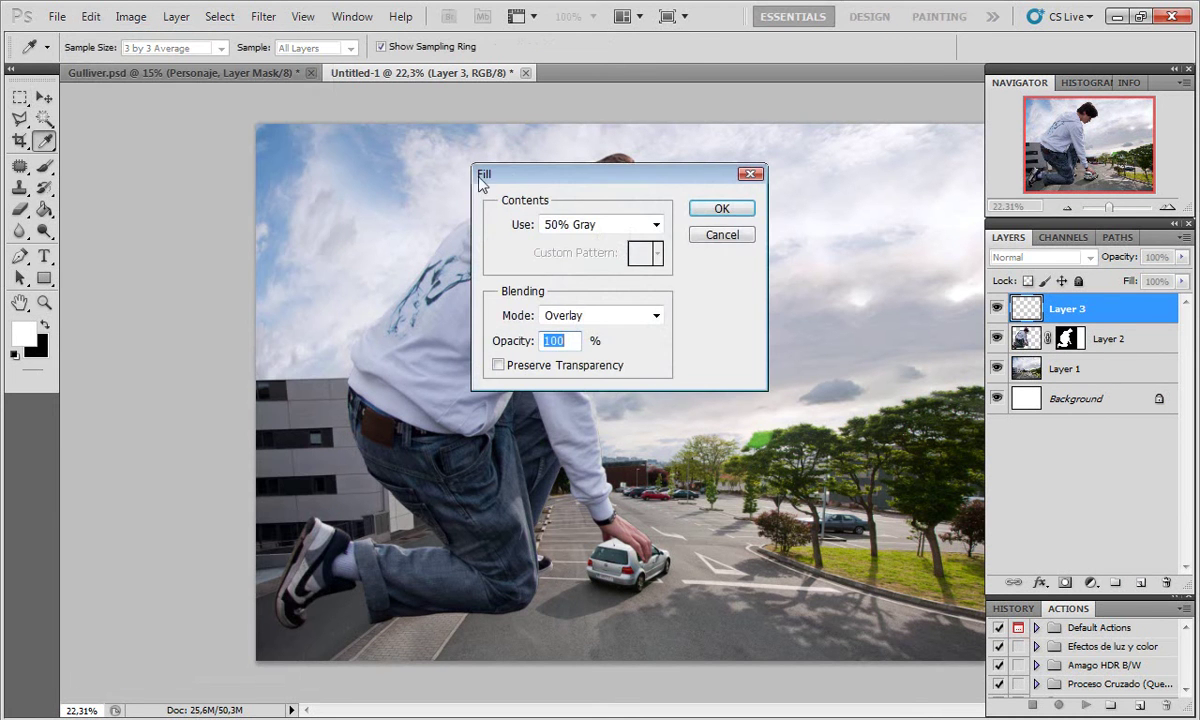
click(617, 232)
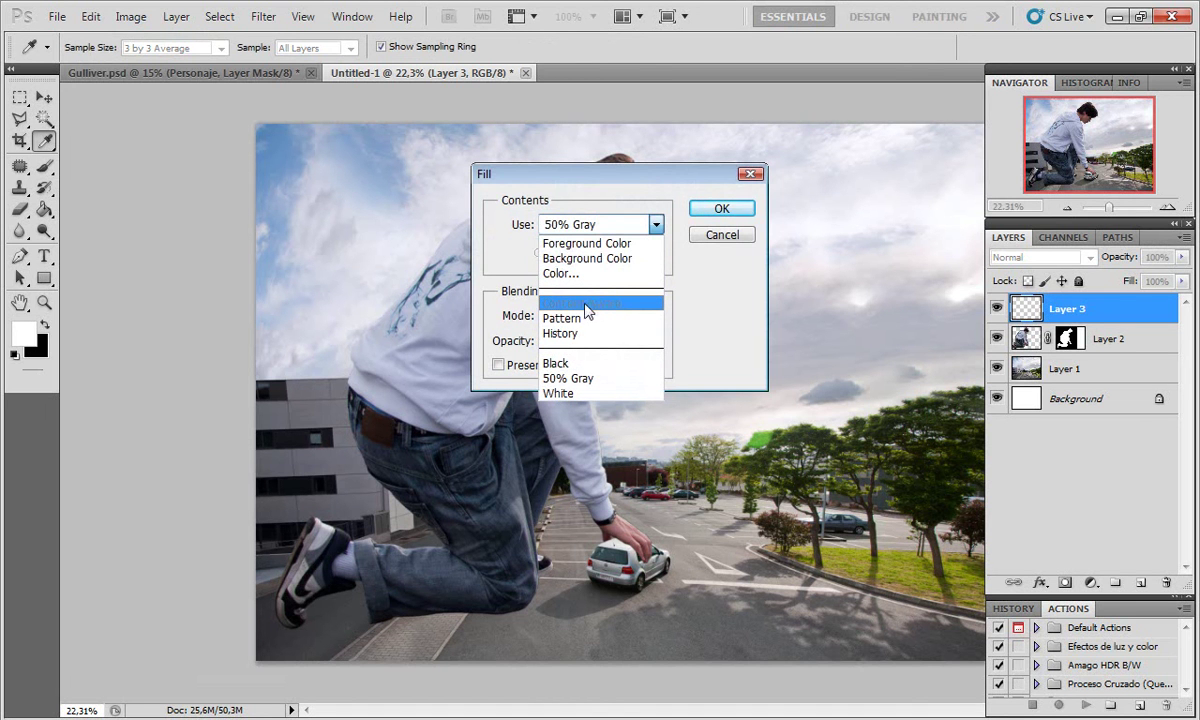
click(561, 379)
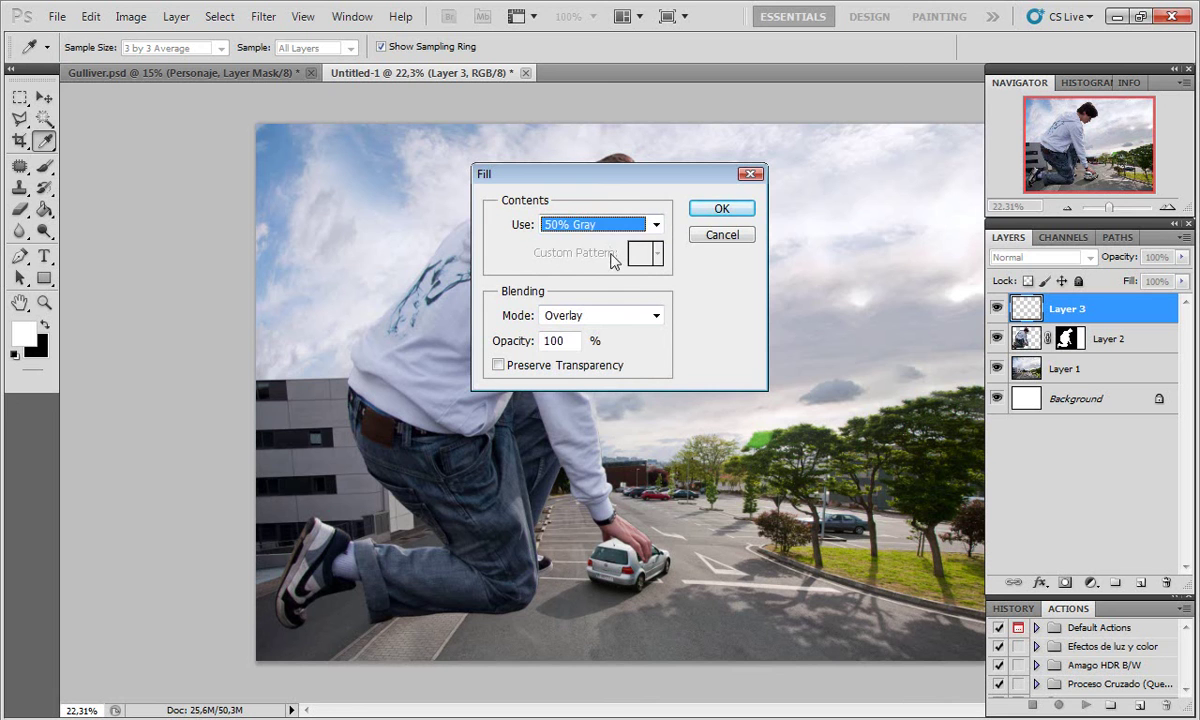
click(720, 212)
key(m)
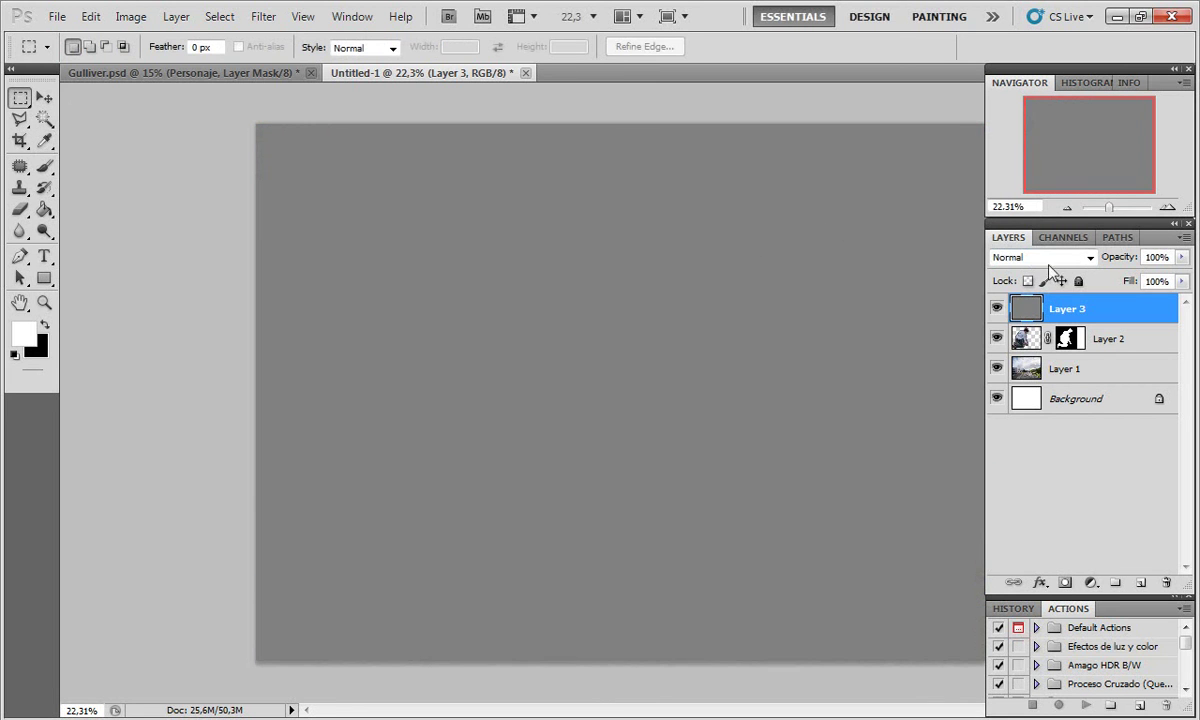
Step: Set Layer 3's blend mode to Overlay and toggle it to confirm no visible change
click(1090, 257)
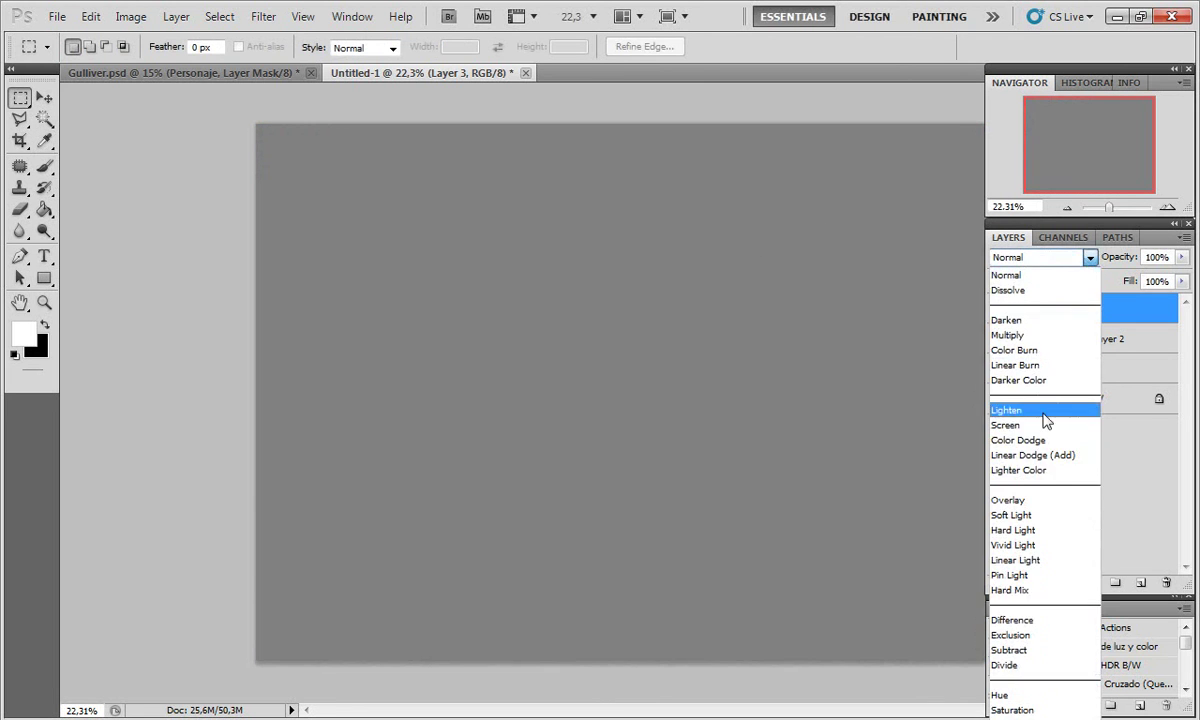
click(1017, 500)
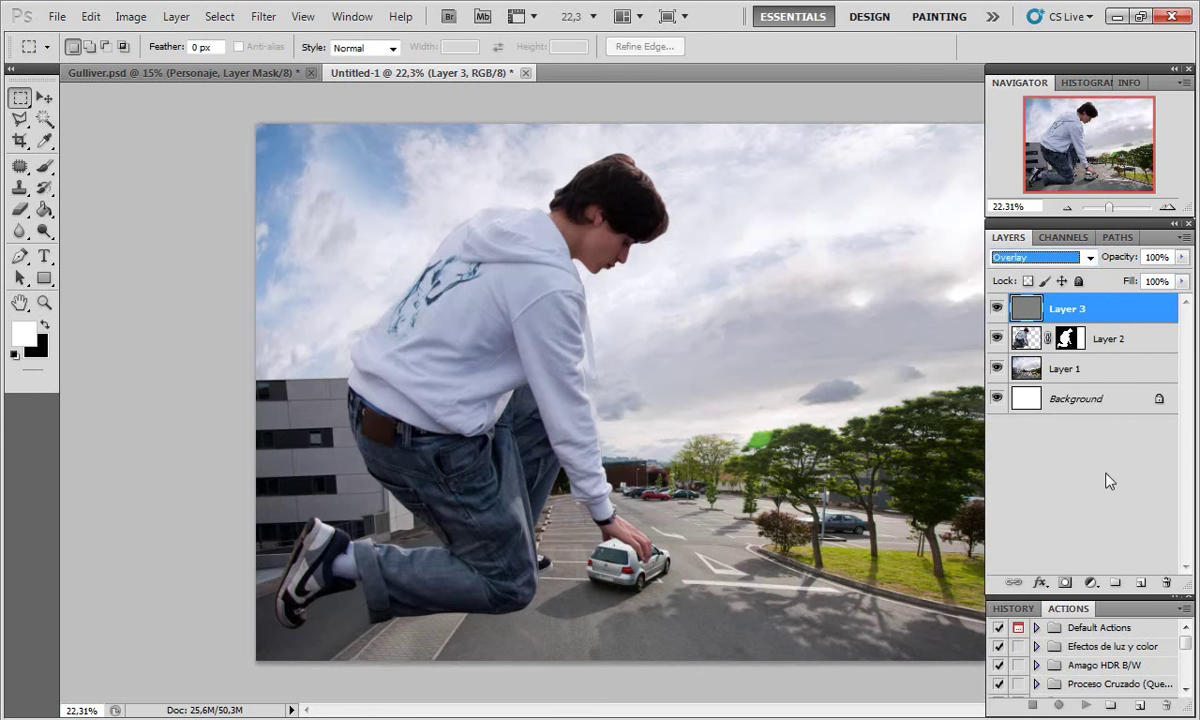
click(997, 309)
click(997, 312)
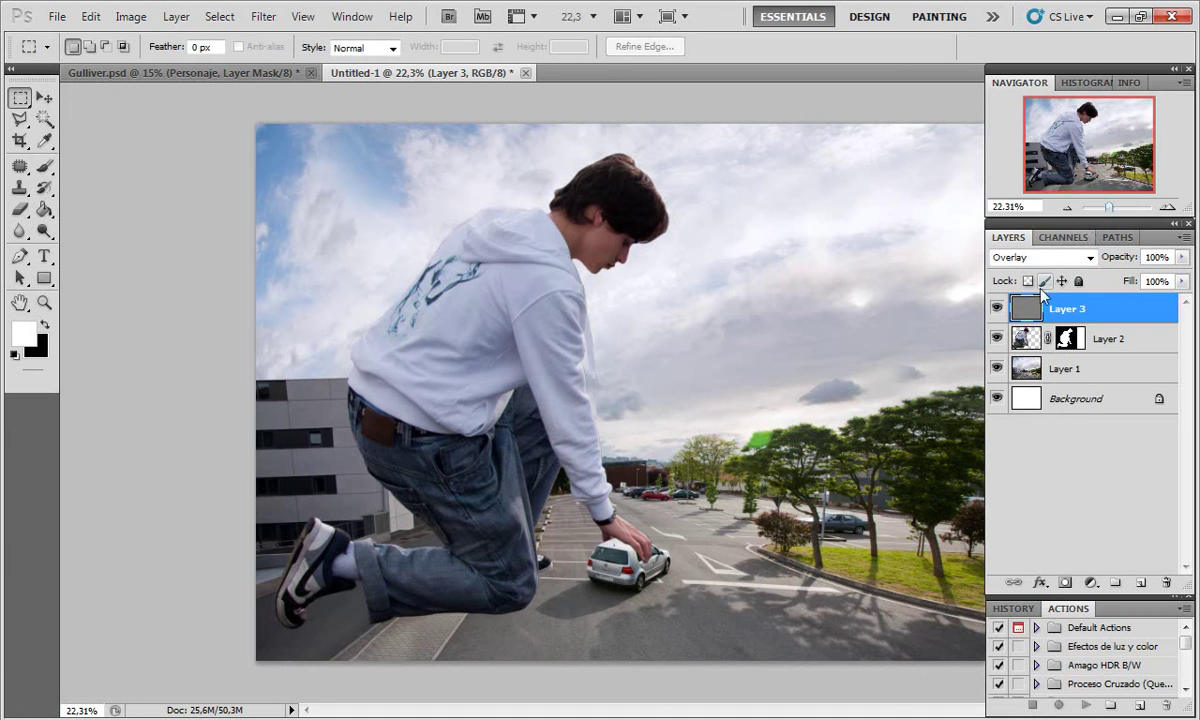
Step: Choose the Dodge tool with Midtones range, 18% exposure and a 200-pixel brush
click(44, 231)
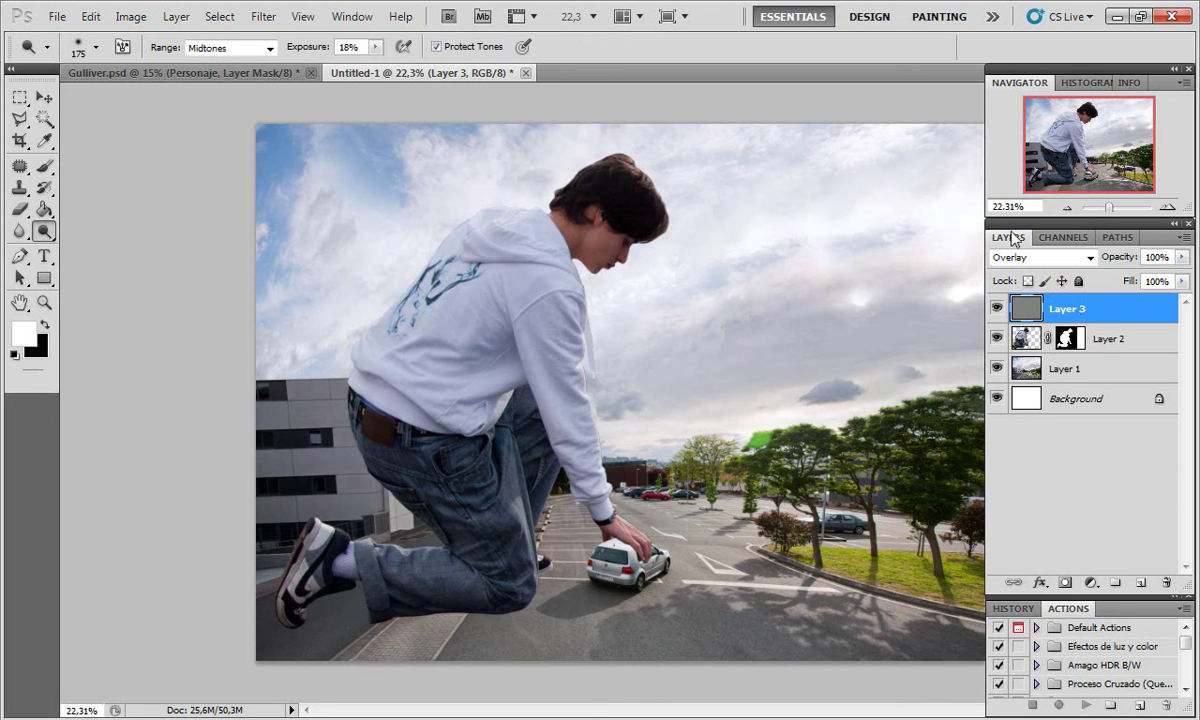
click(45, 236)
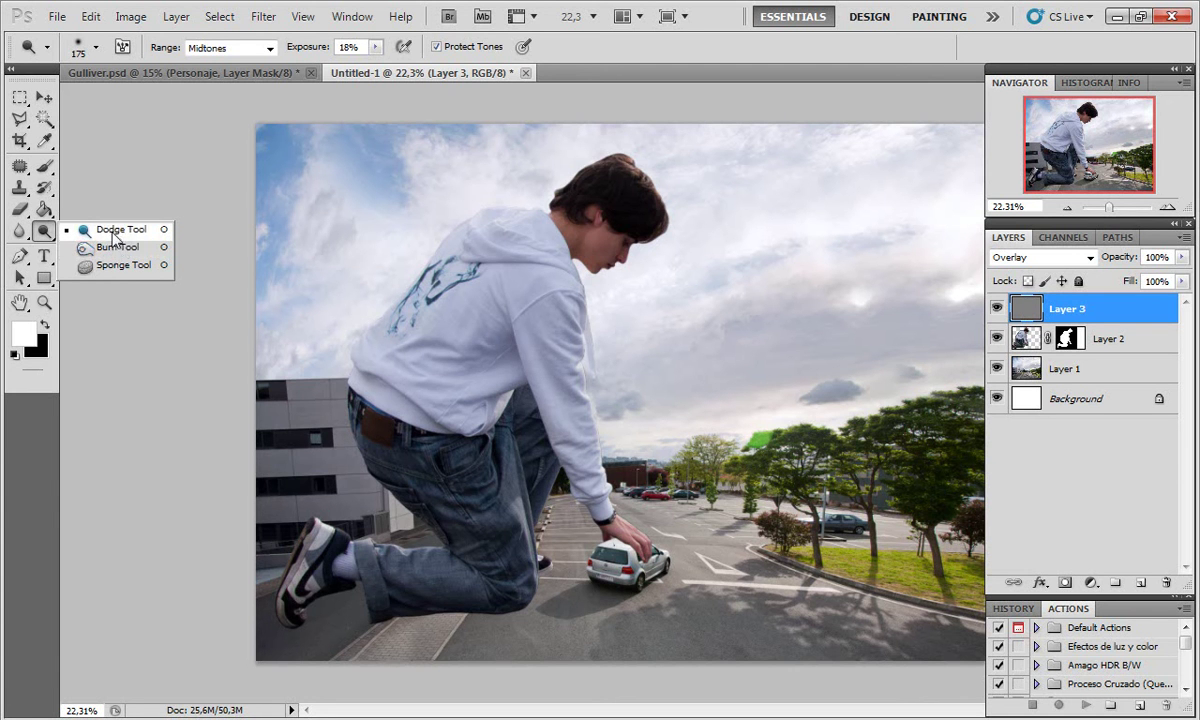
click(113, 233)
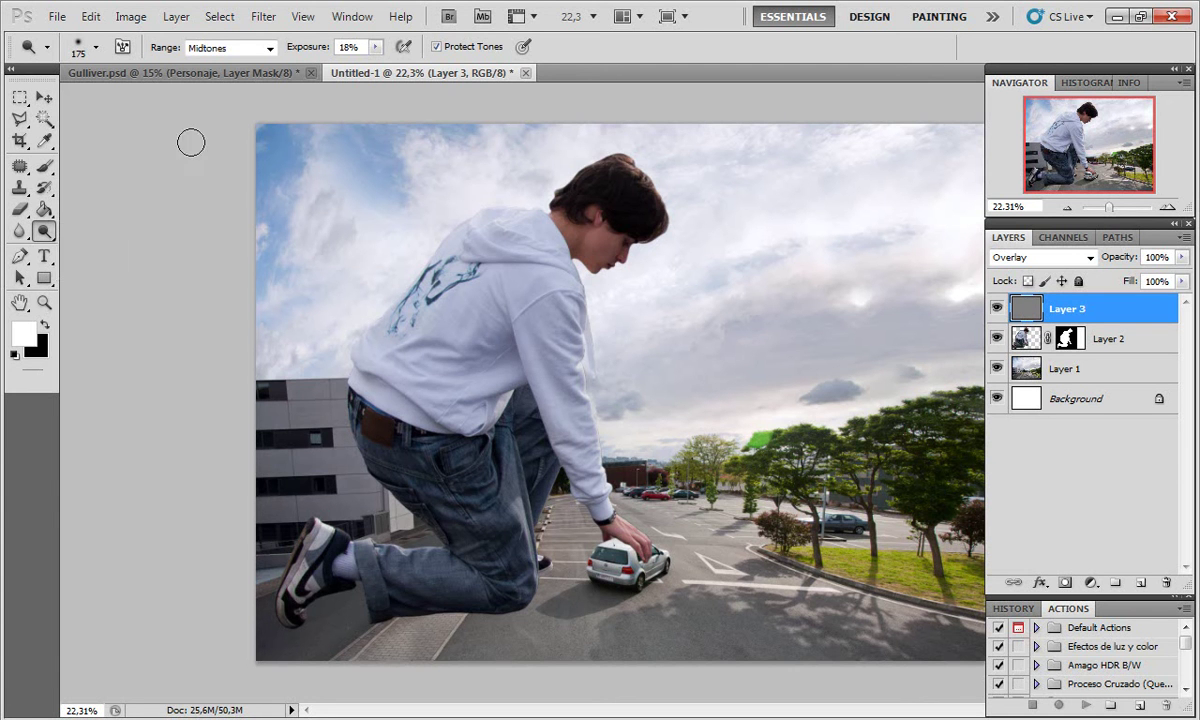
click(272, 49)
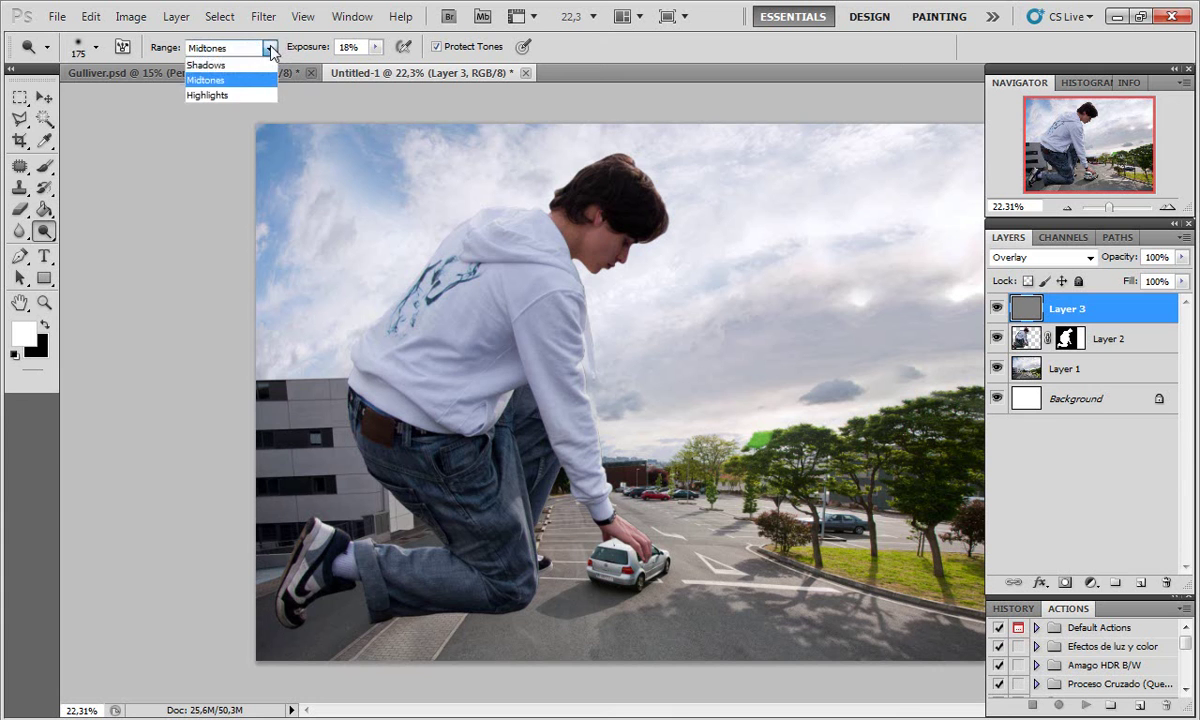
click(220, 80)
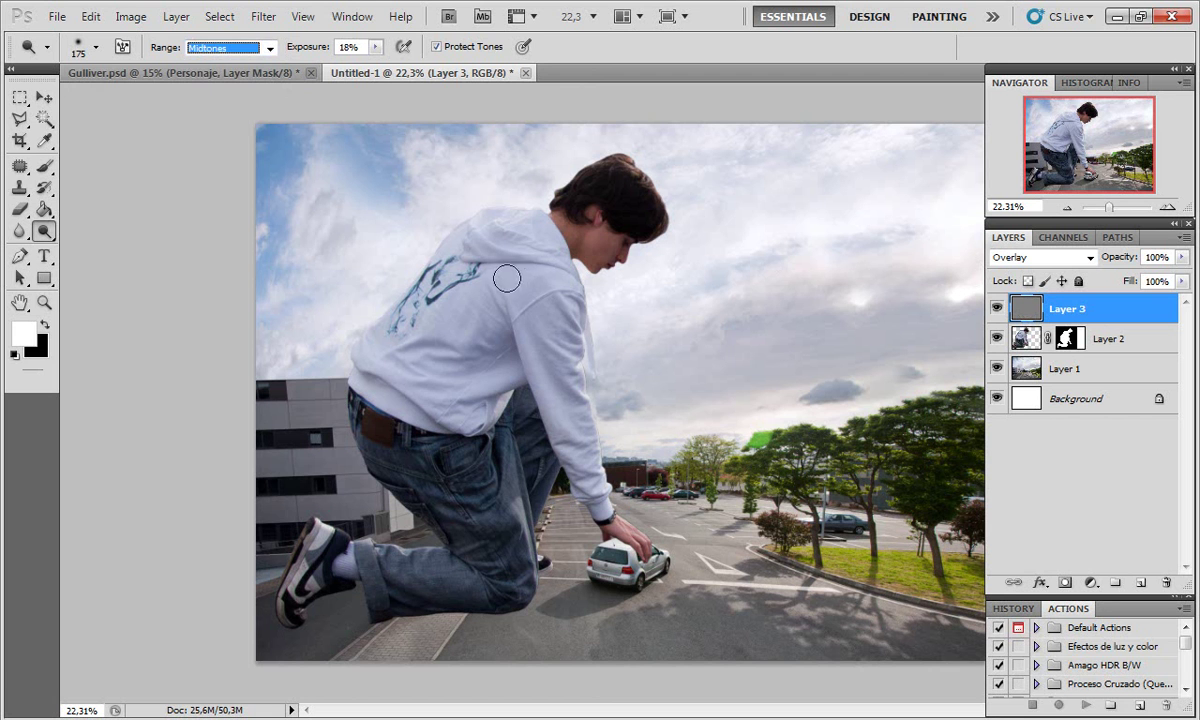
key(bracketright)
key(bracketright)
key(bracketright)
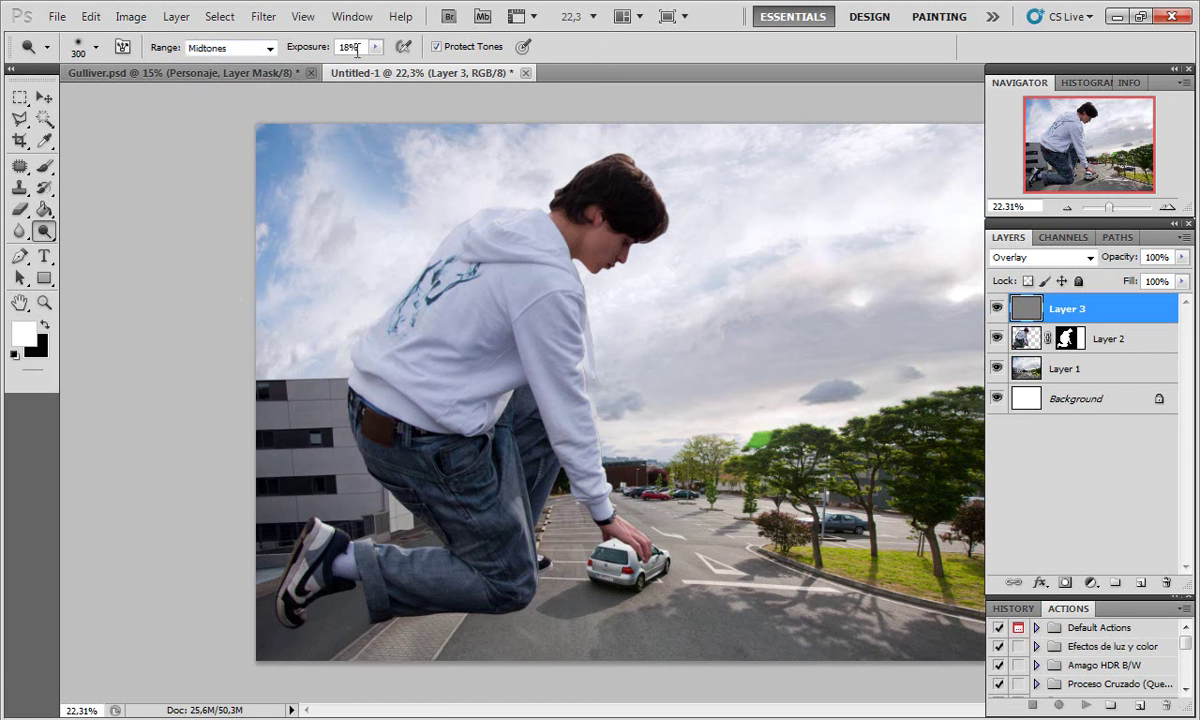
key(bracketleft)
key(bracketleft)
Step: Clip the grey overlay Layer 3 to the young man's Layer 2 with Create Clipping Mask
click(1184, 241)
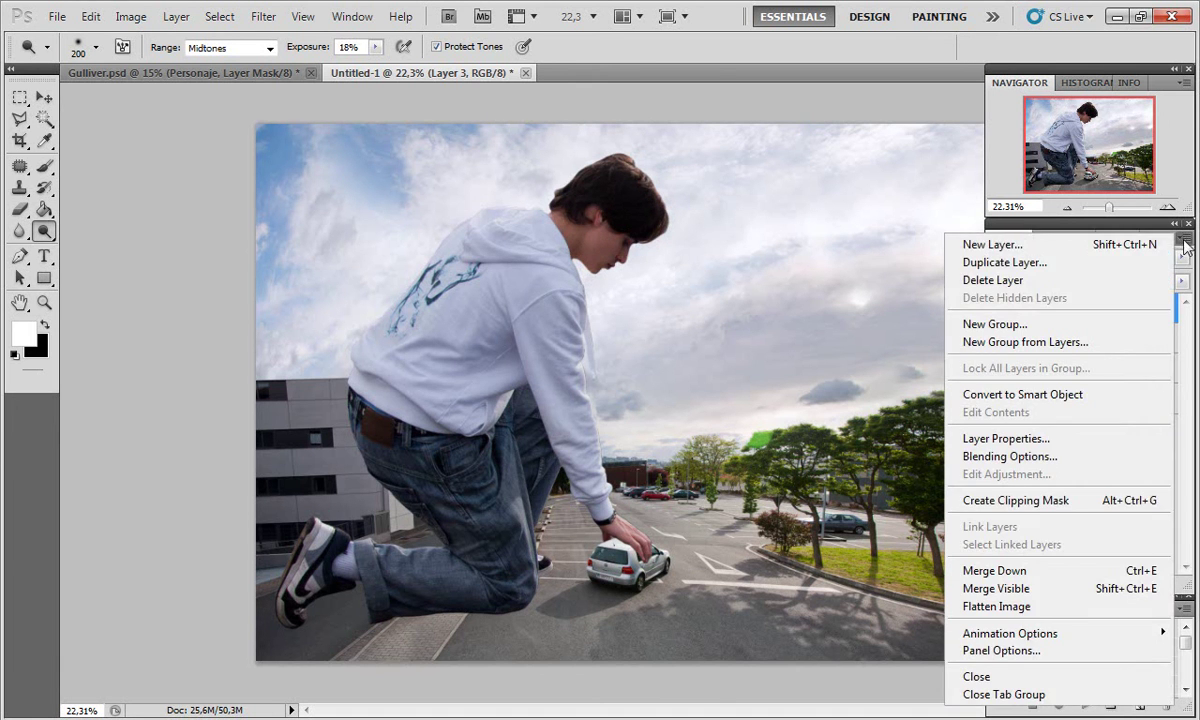
click(1185, 245)
click(1092, 336)
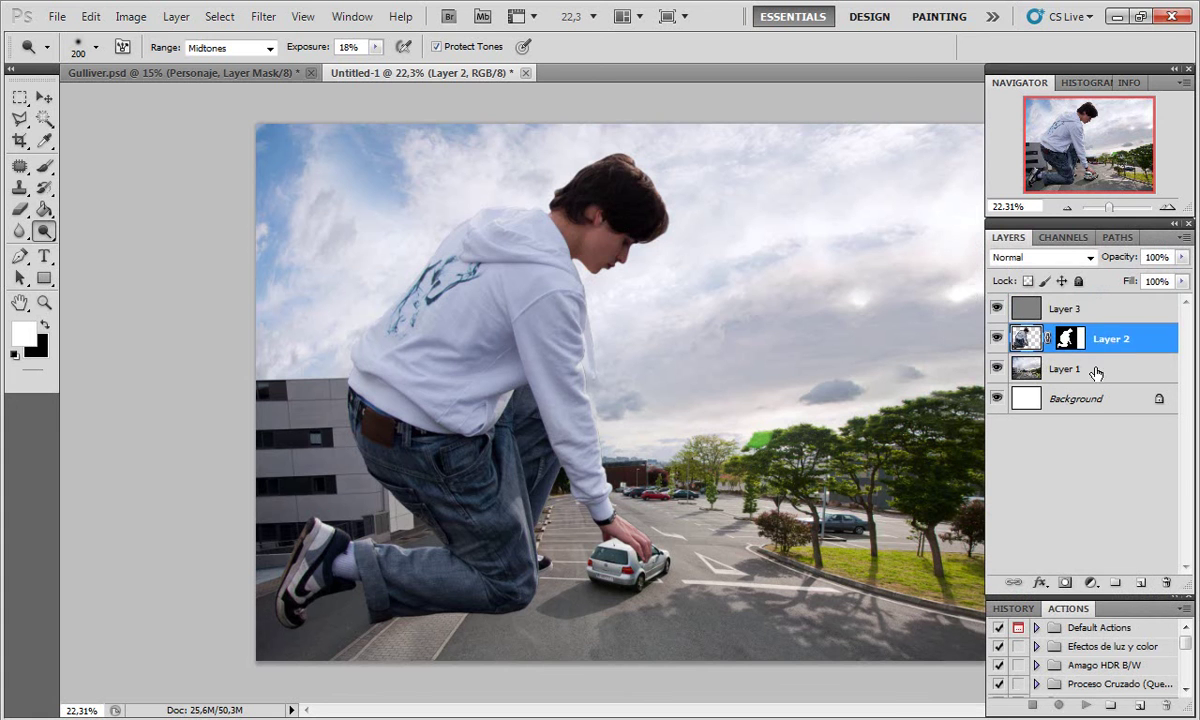
click(1095, 370)
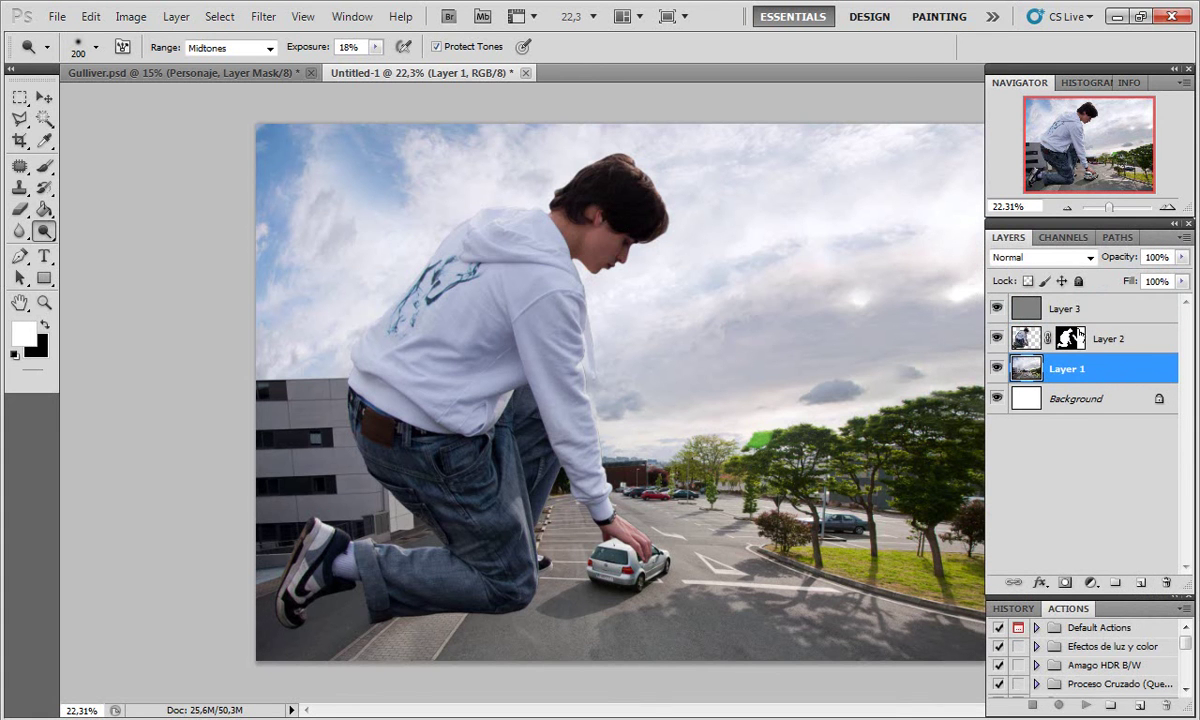
click(1014, 301)
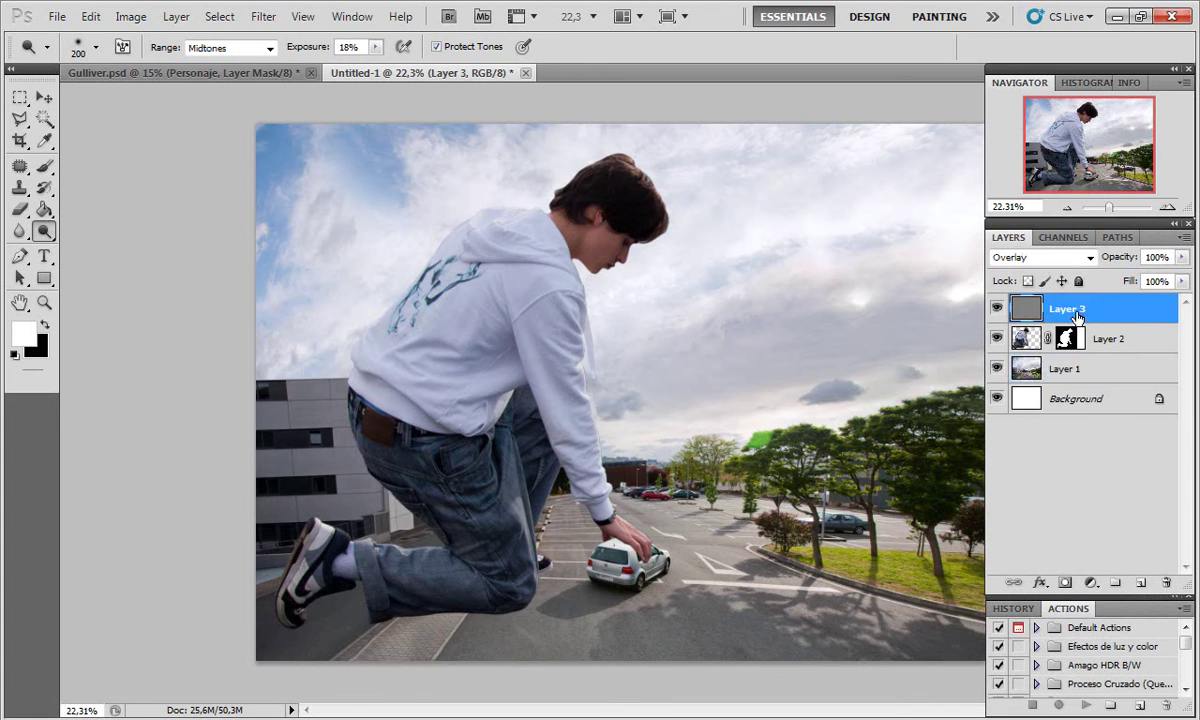
click(1183, 240)
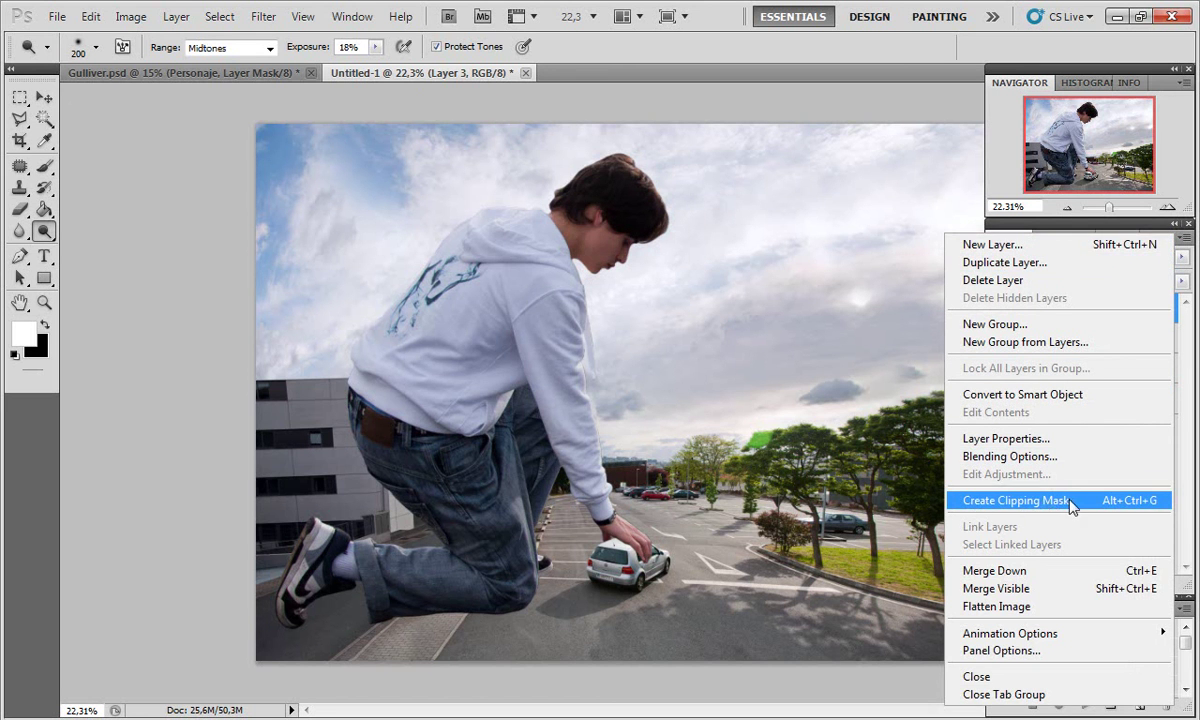
click(1025, 500)
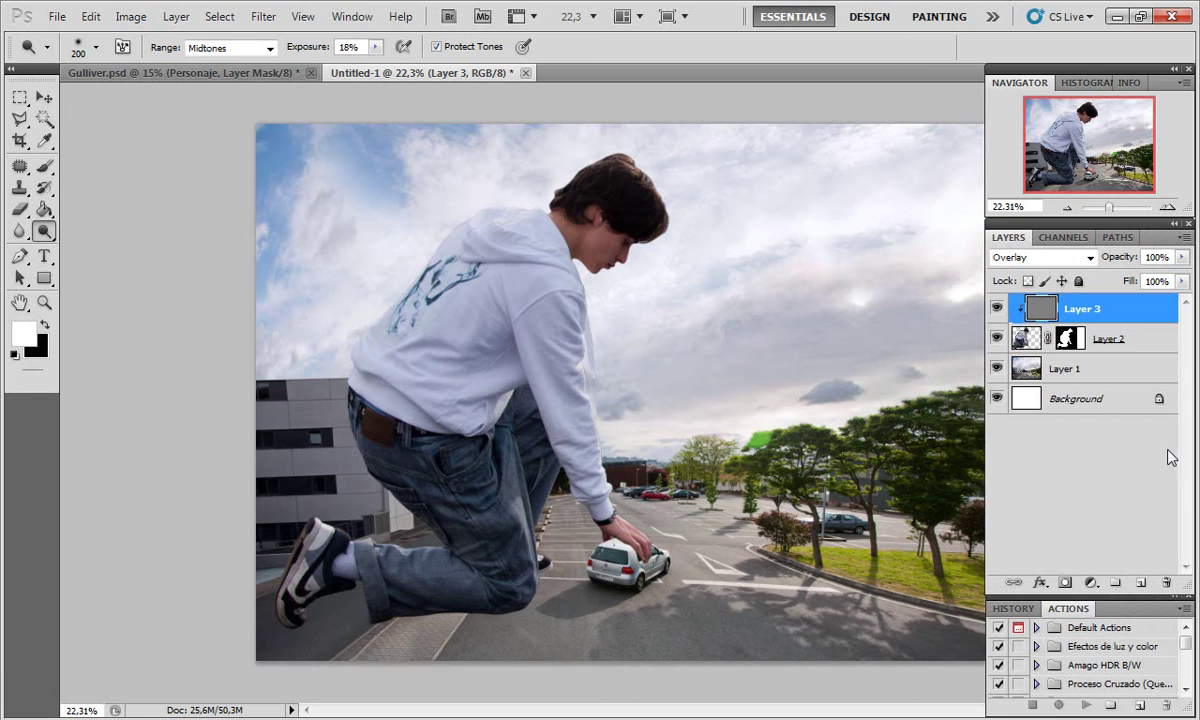
alt+click(1118, 323)
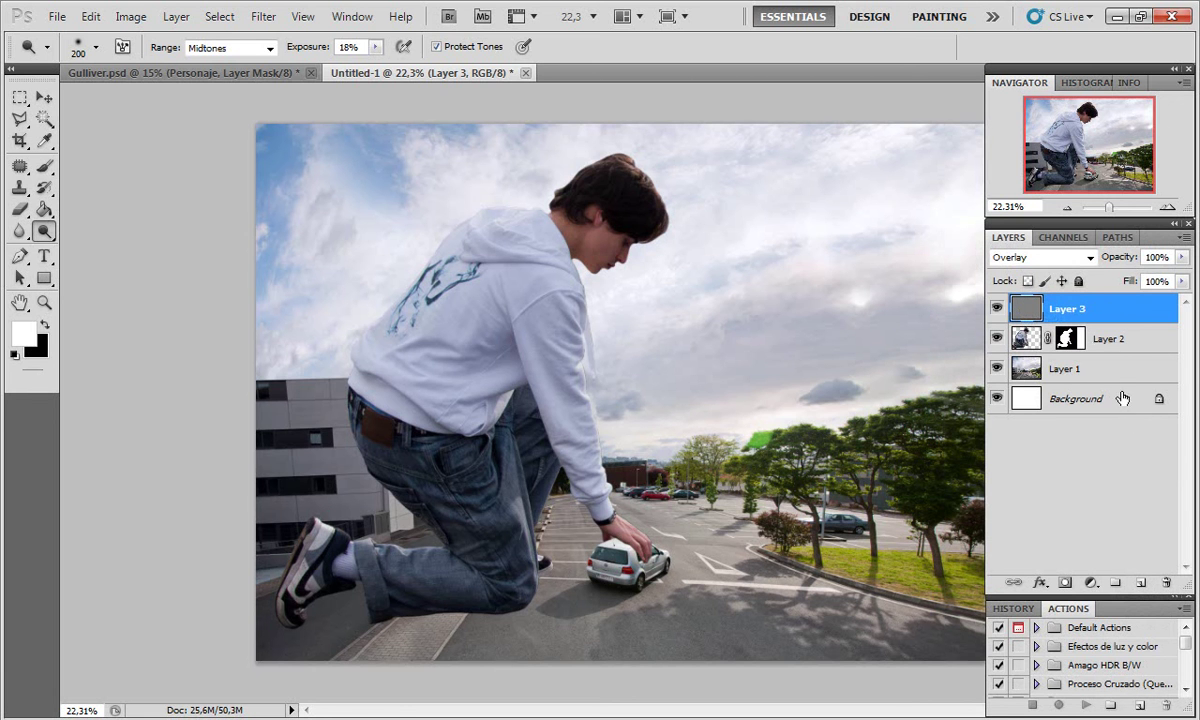
alt+click(1097, 323)
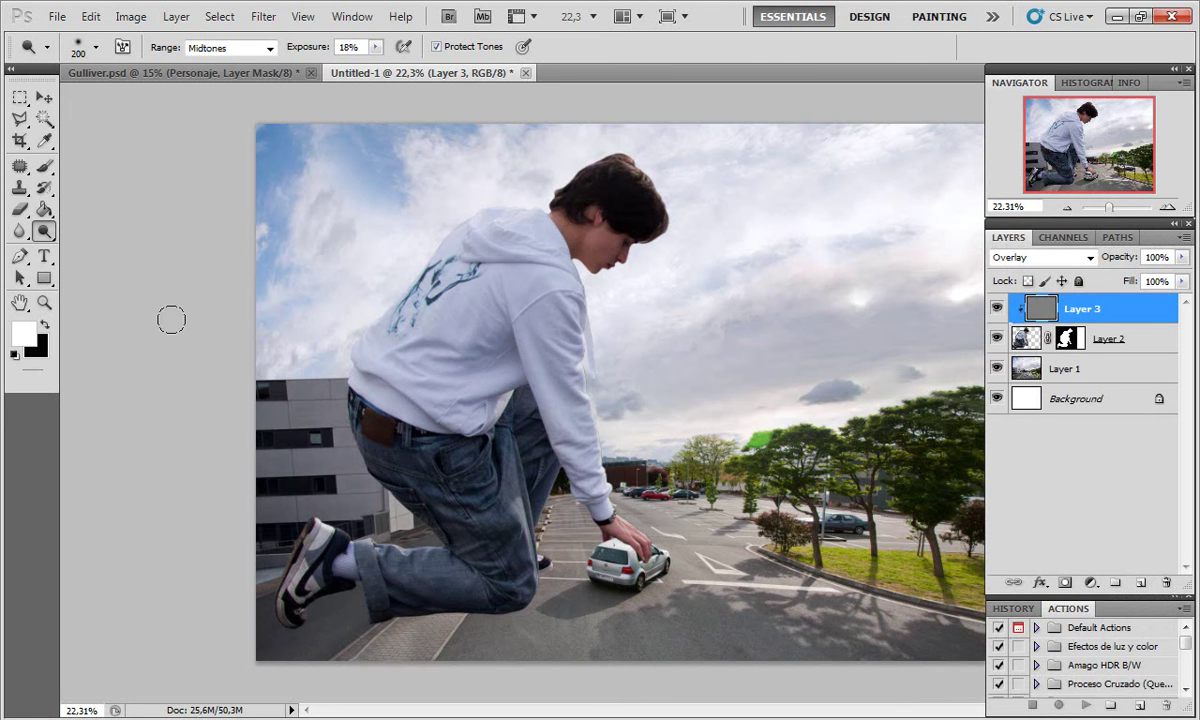
Step: Enlarge the dodge brush, raise its exposure, and brighten the face and top of the hair
key(bracketright)
drag(643, 258, 640, 258)
drag(301, 51, 317, 51)
drag(631, 157, 650, 187)
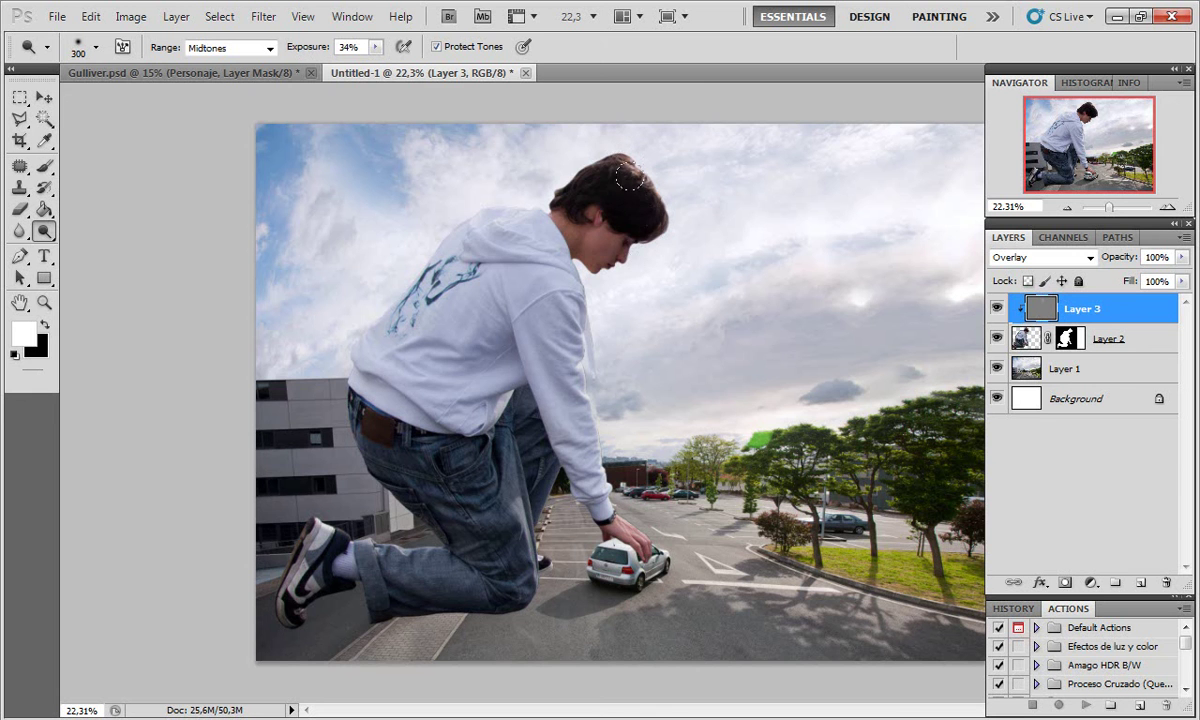
Step: Zoom to 100% on the head and toggle Layer 3's visibility to compare the hair
drag(1125, 208, 1117, 208)
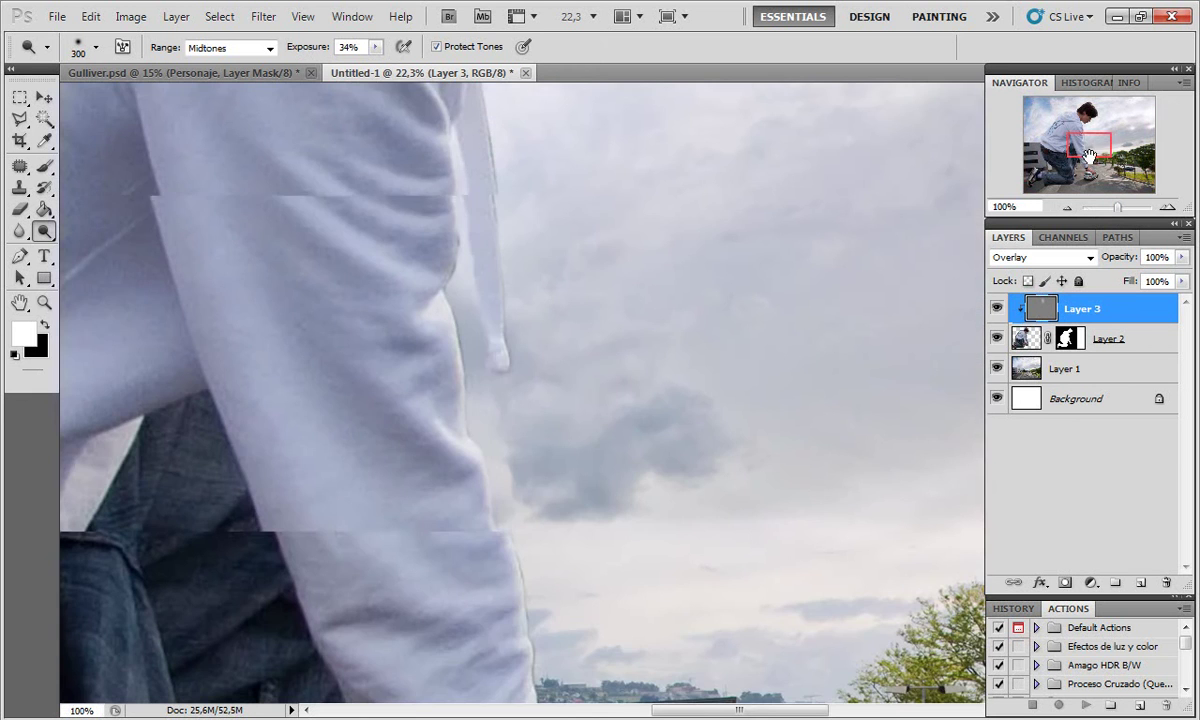
drag(1074, 128, 1093, 113)
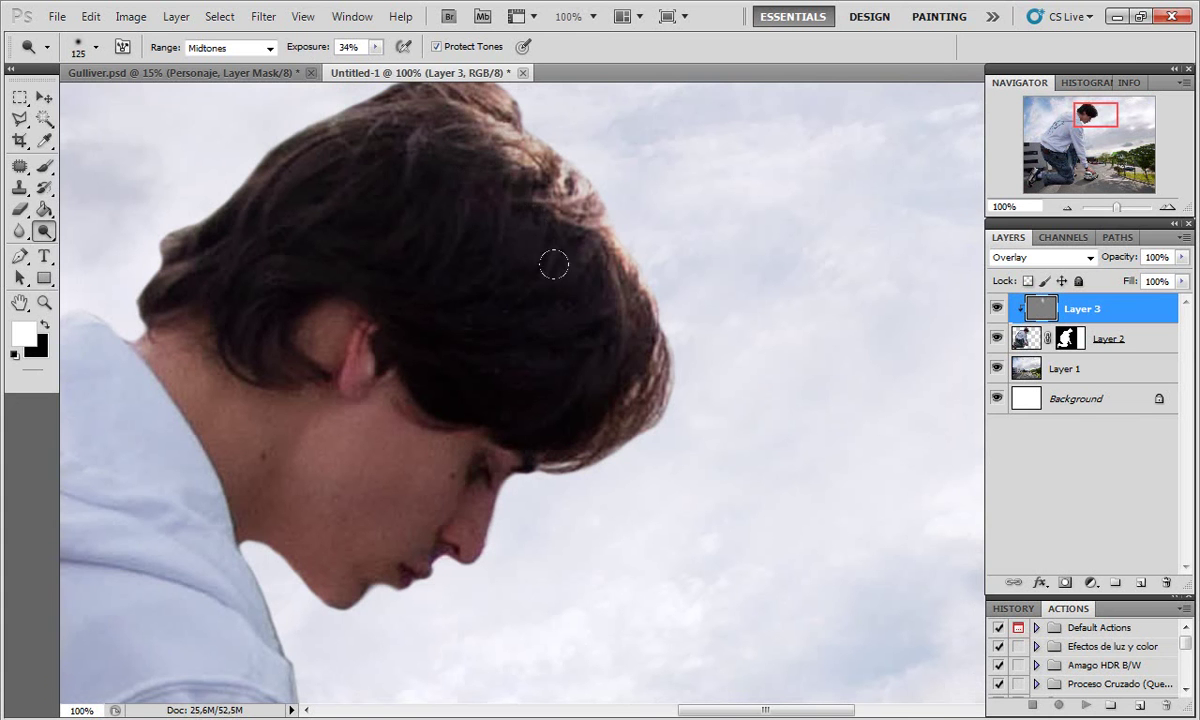
key(bracketleft)
key(bracketleft)
click(996, 308)
click(996, 308)
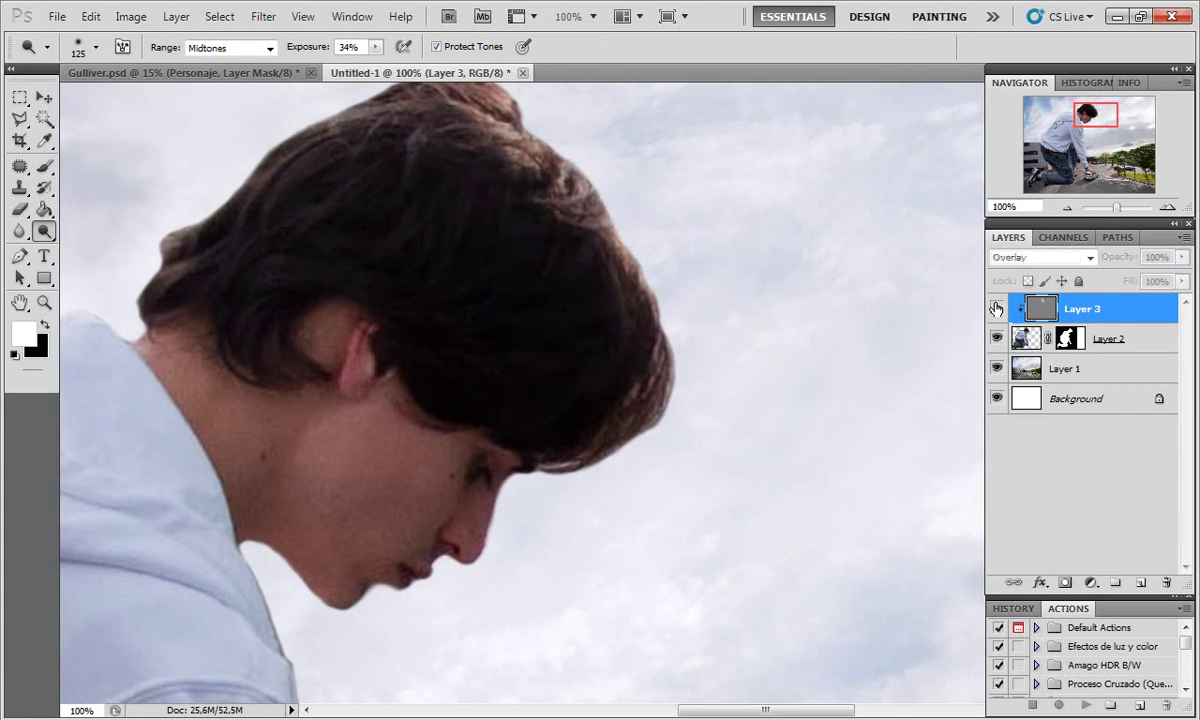
click(996, 308)
click(996, 308)
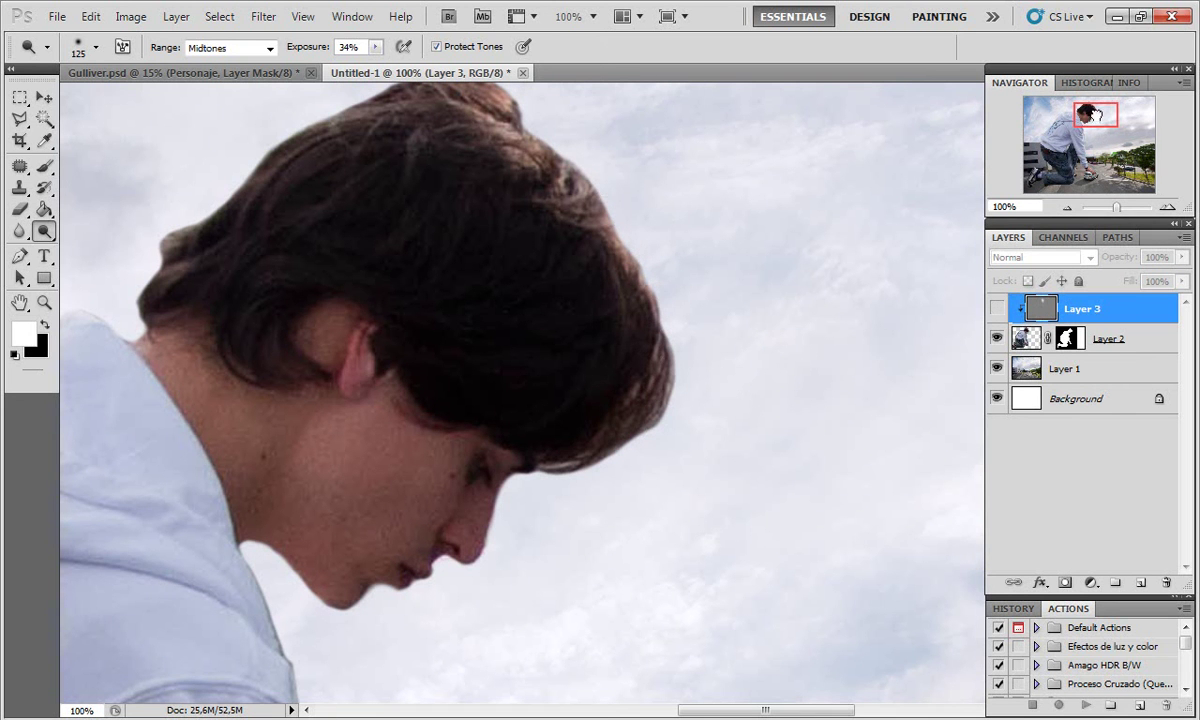
drag(1095, 118, 1095, 111)
click(996, 308)
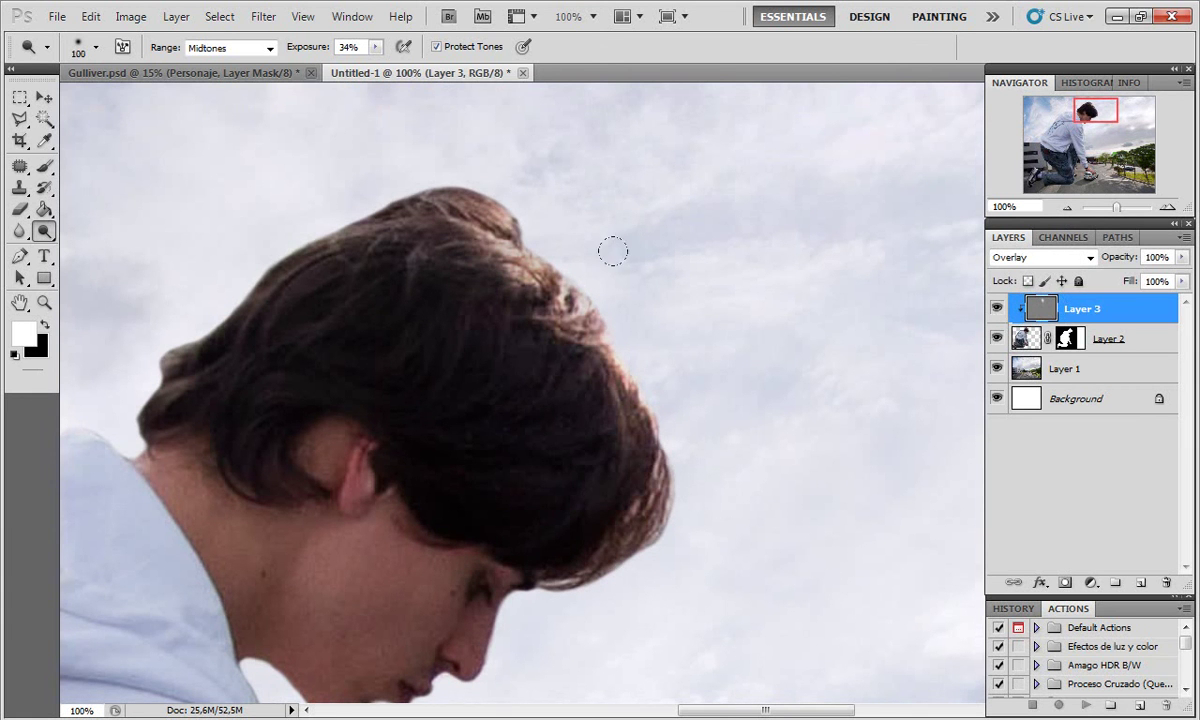
Step: Lighten the hair along its outline down toward the face with a smaller brush
key(bracketleft)
key(bracketleft)
key(bracketleft)
drag(500, 205, 620, 370)
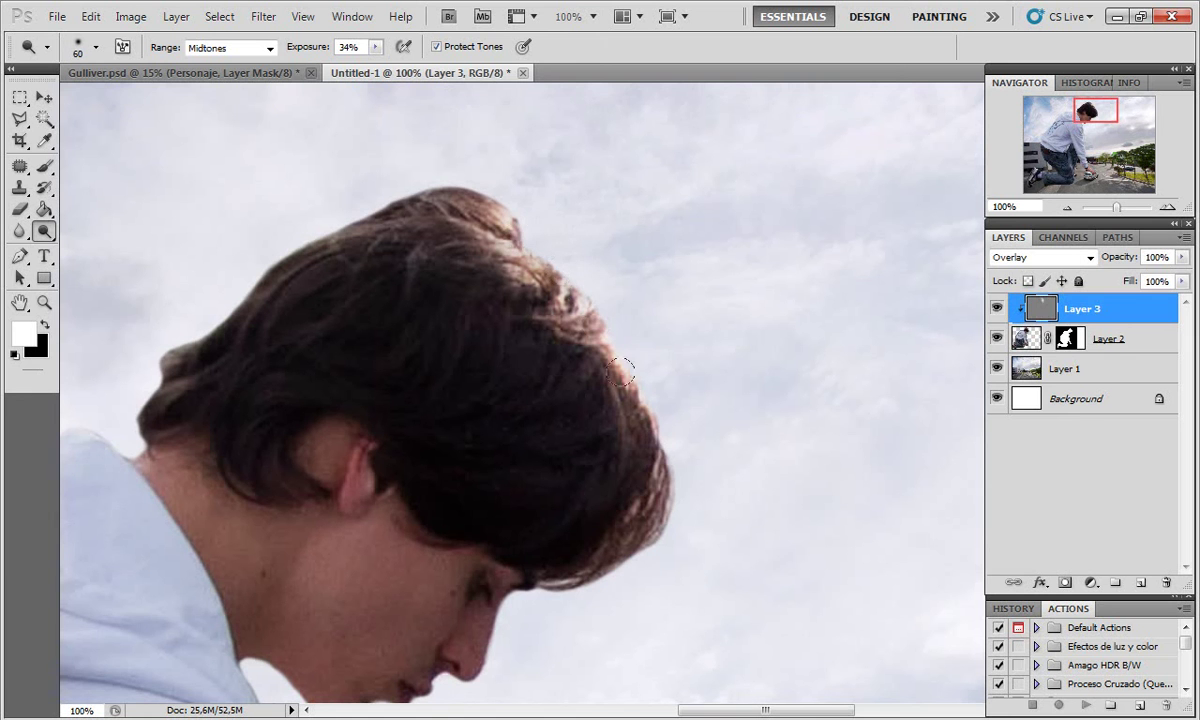
drag(657, 518, 647, 535)
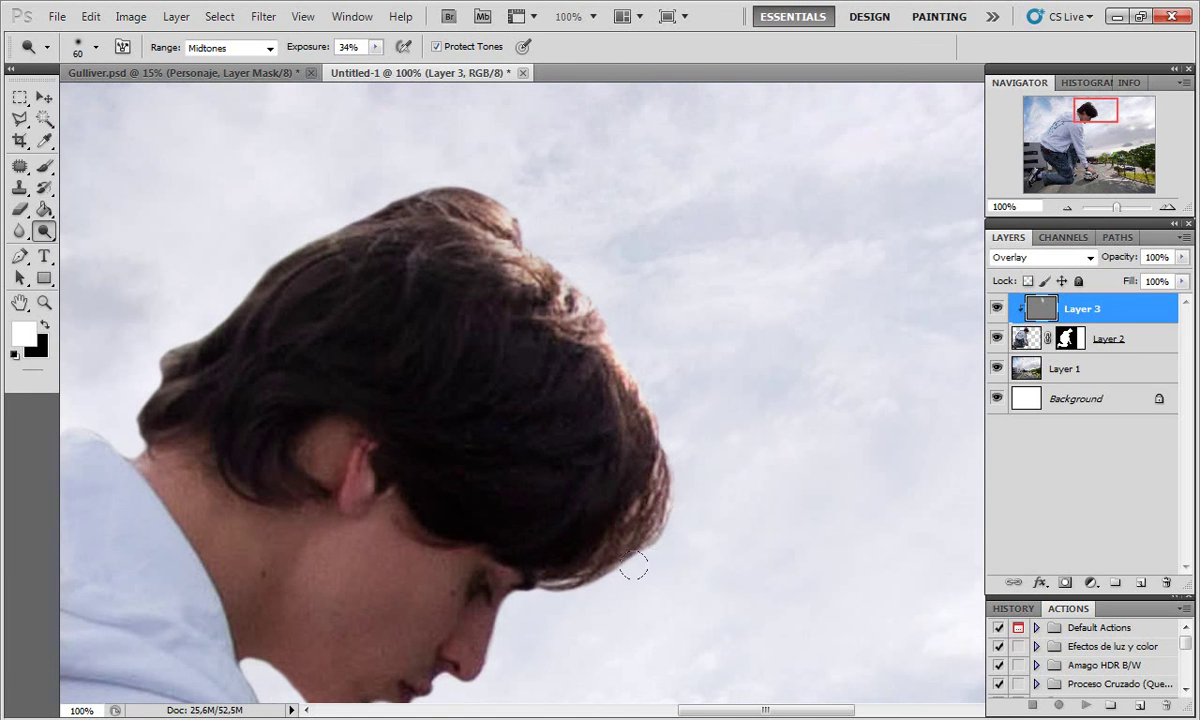
key(bracketright)
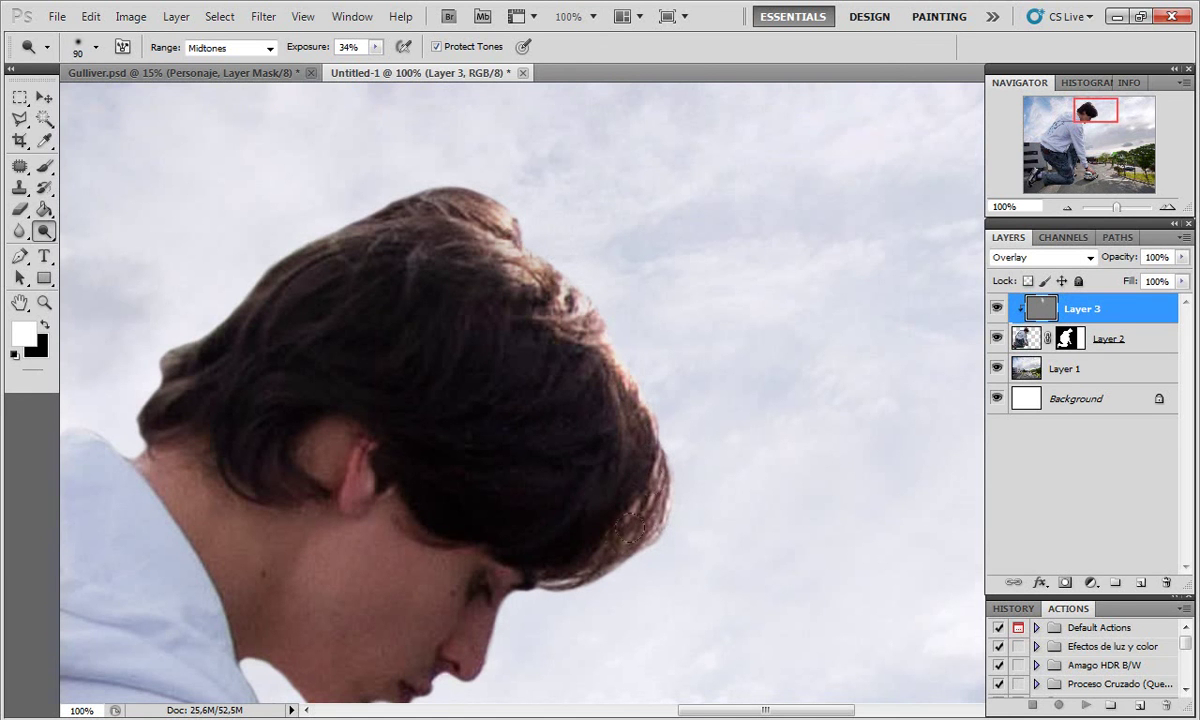
Step: Lower the dodge exposure to 10% and gently brighten the cheek and neck
drag(1097, 111, 1095, 120)
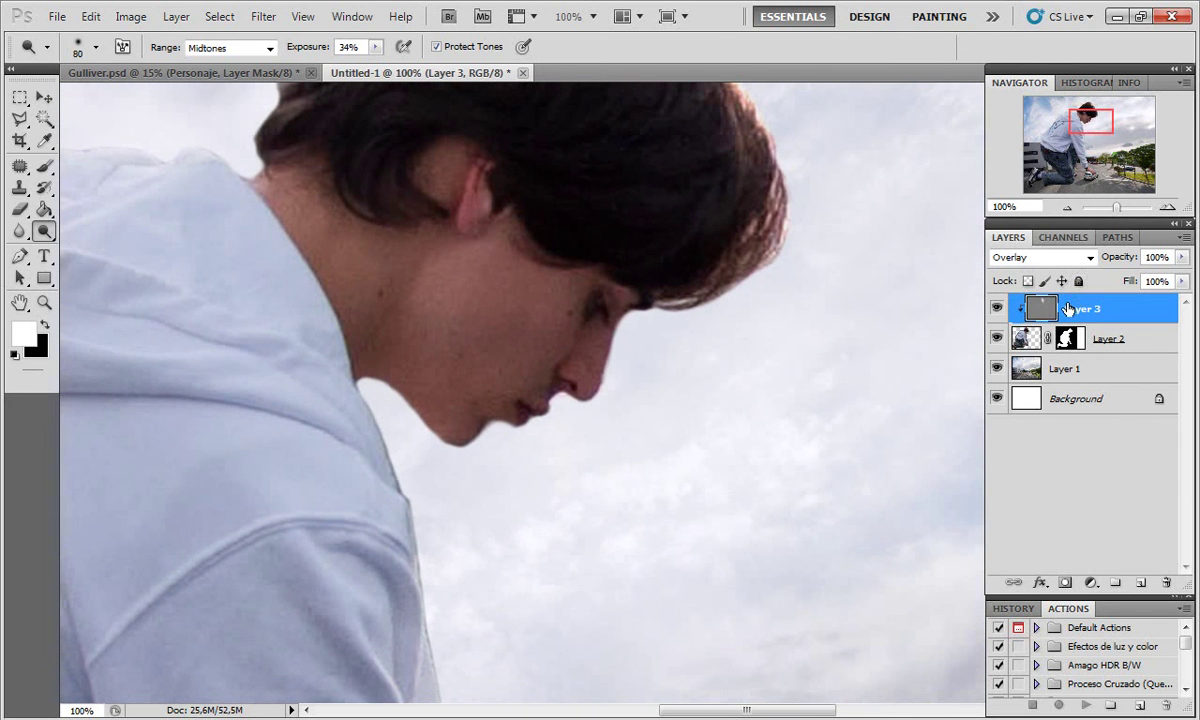
key(bracketleft)
key(bracketright)
key(bracketright)
key(bracketright)
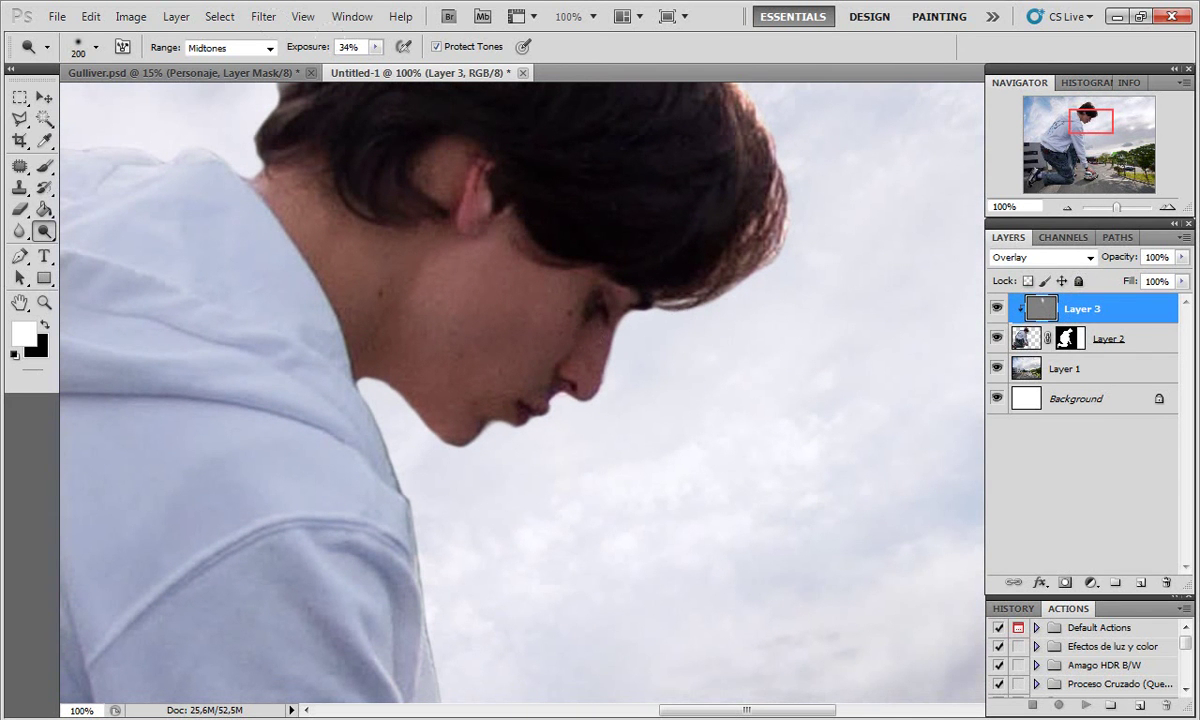
drag(293, 50, 285, 52)
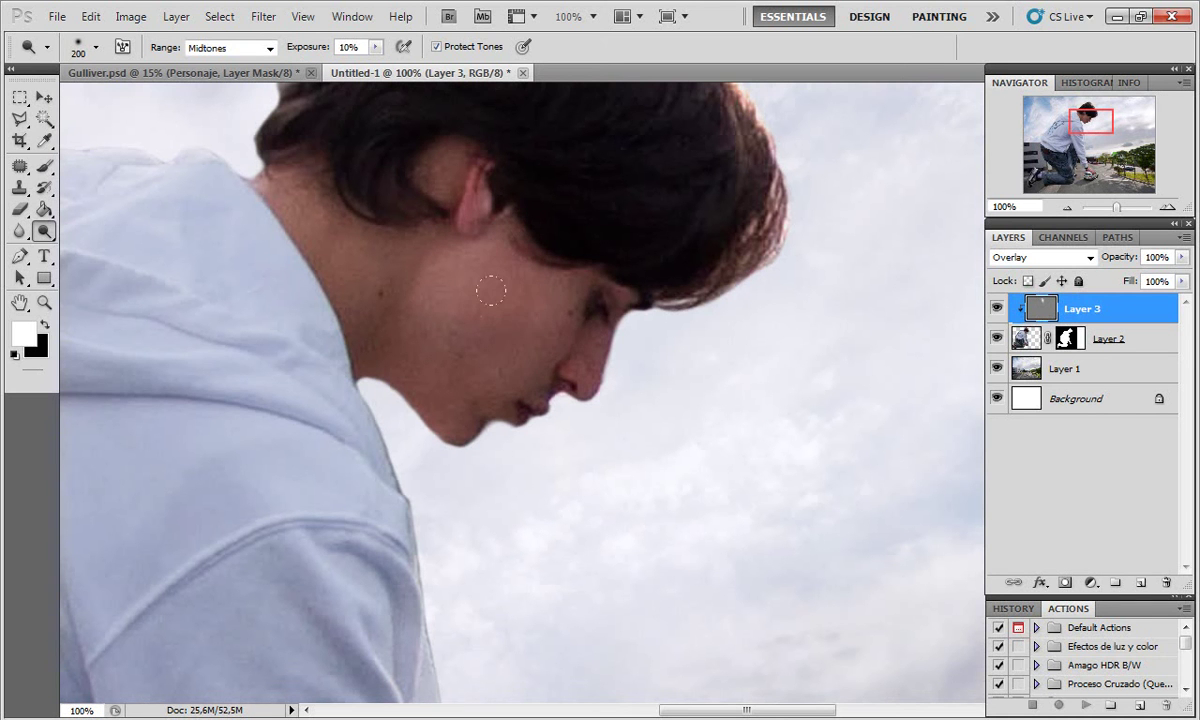
drag(496, 290, 407, 341)
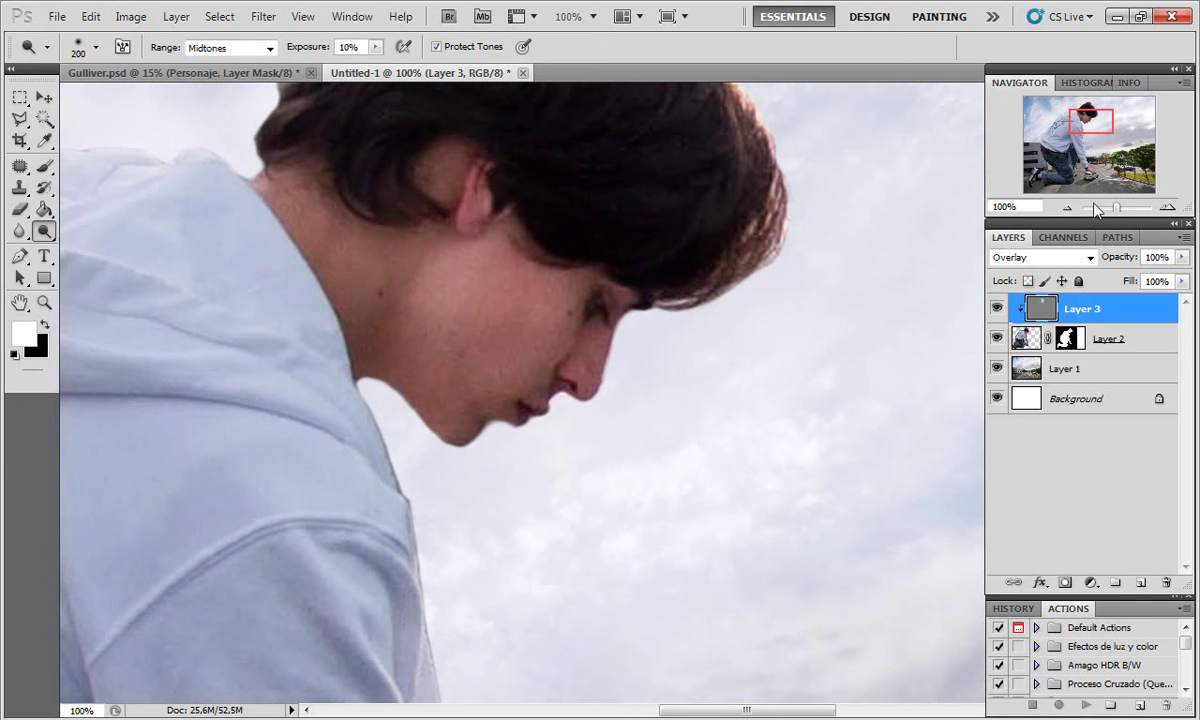
drag(1116, 208, 1116, 208)
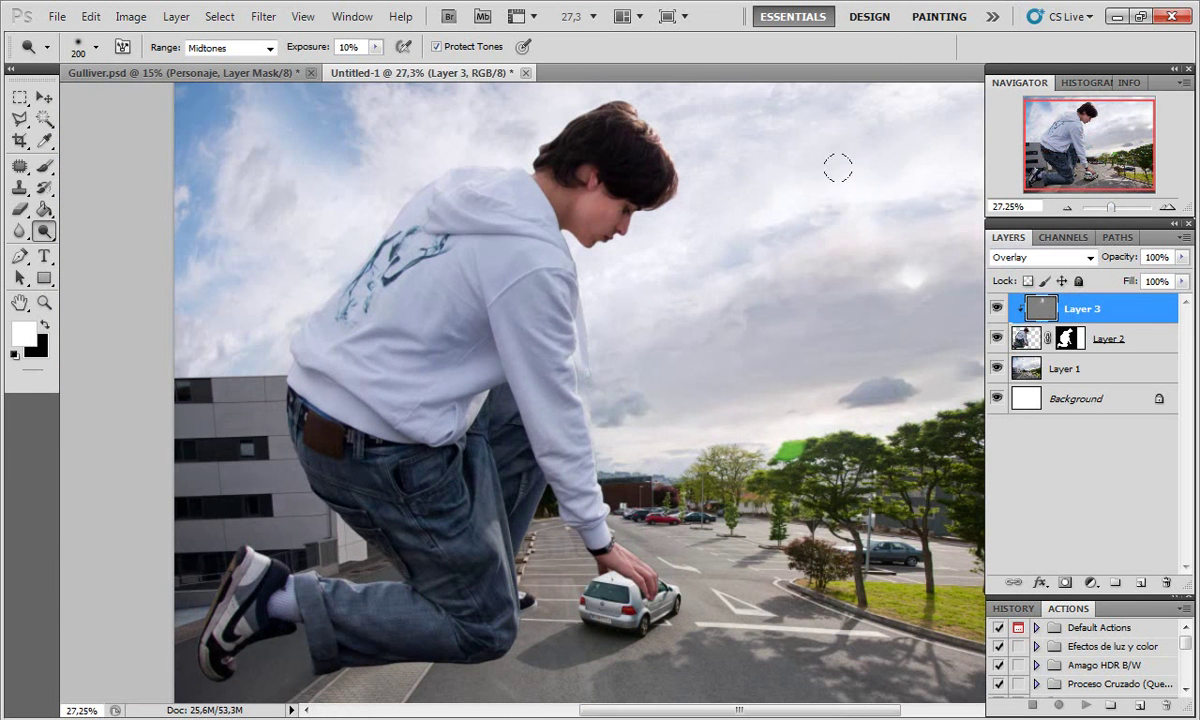
drag(1110, 208, 1112, 208)
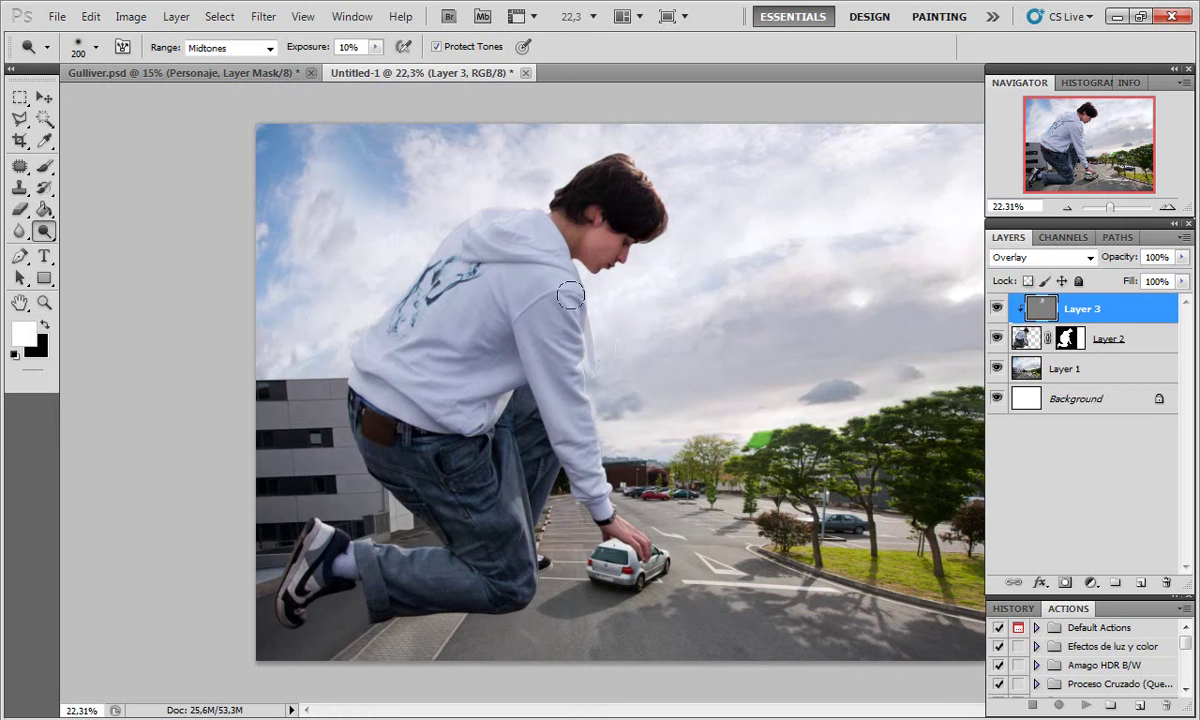
Step: Raise the dodge exposure to 32% and brighten the arm, sleeve, neck, jeans and hood
key(bracketright)
key(bracketright)
drag(548, 280, 590, 451)
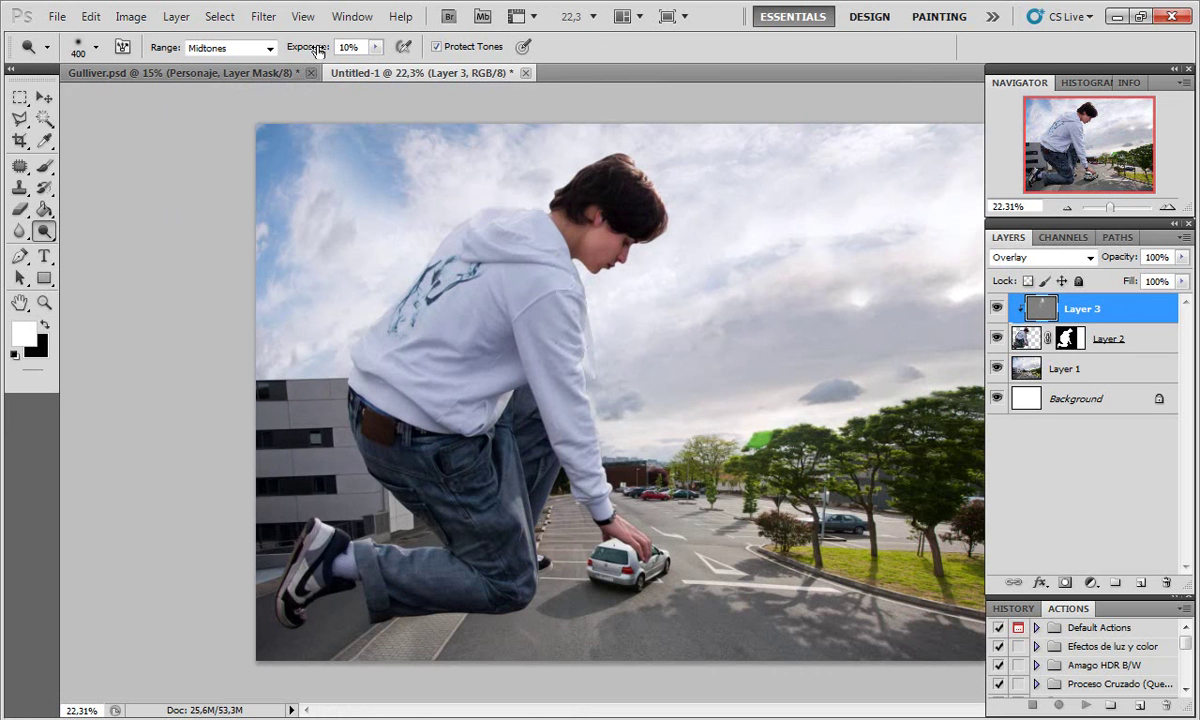
drag(310, 47, 328, 47)
drag(556, 314, 591, 393)
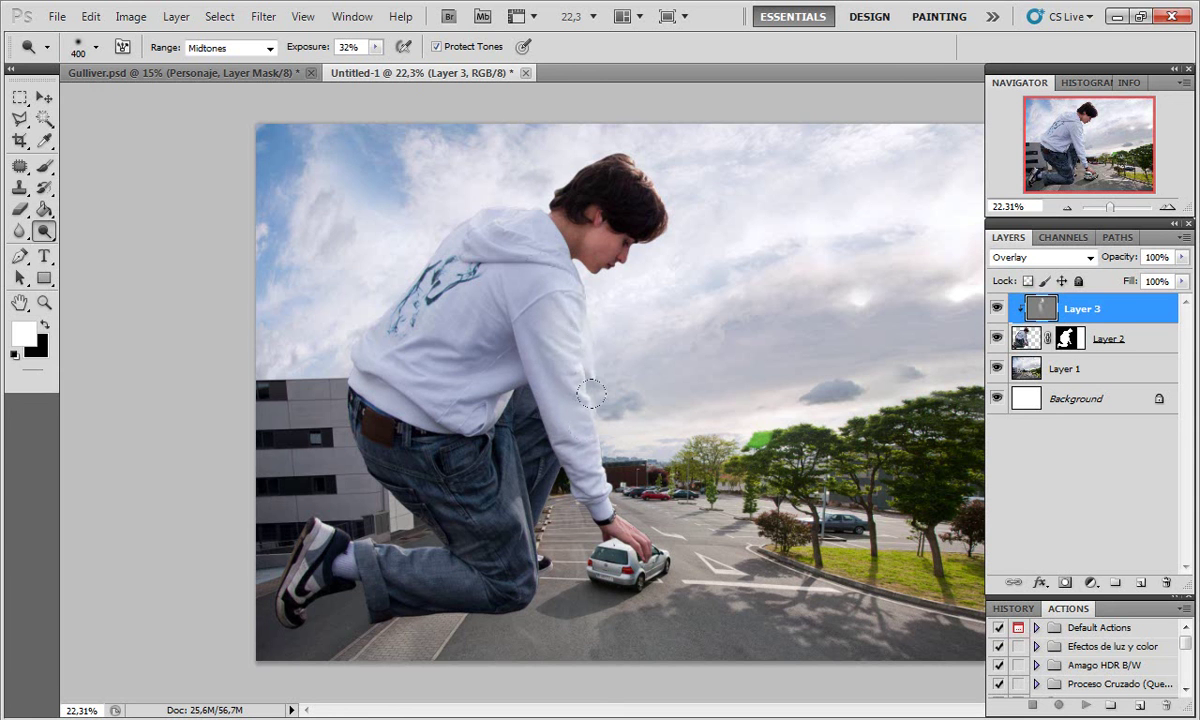
drag(597, 213, 597, 328)
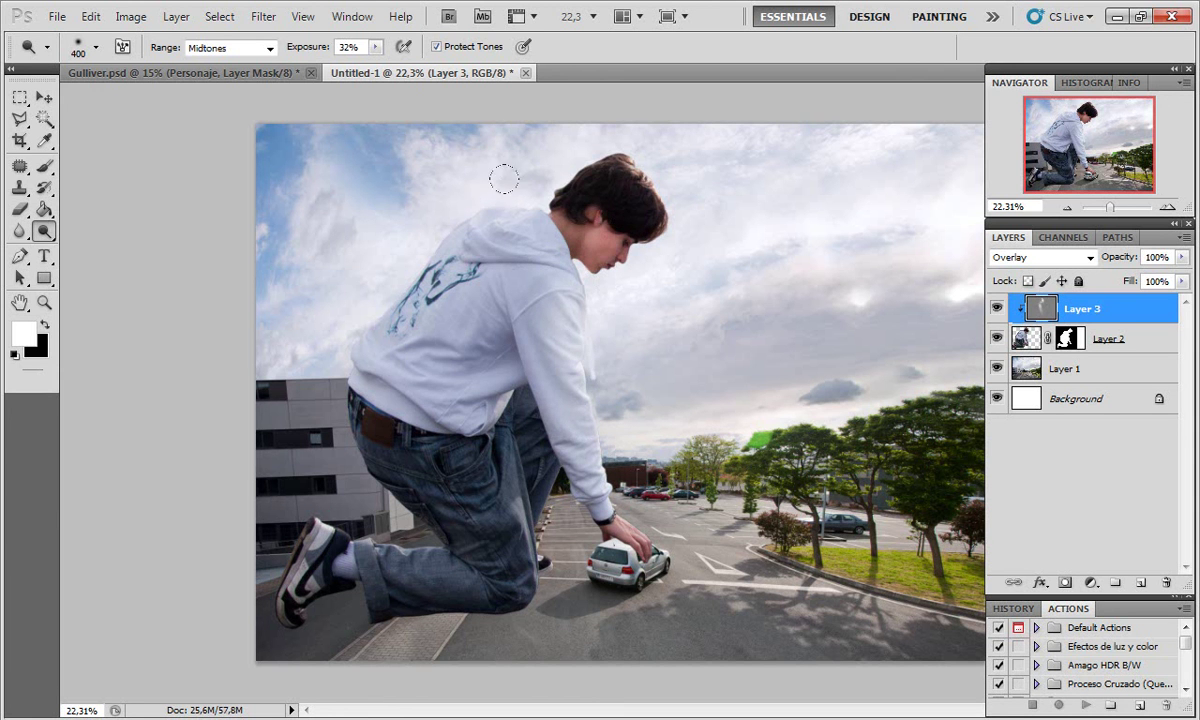
click(510, 465)
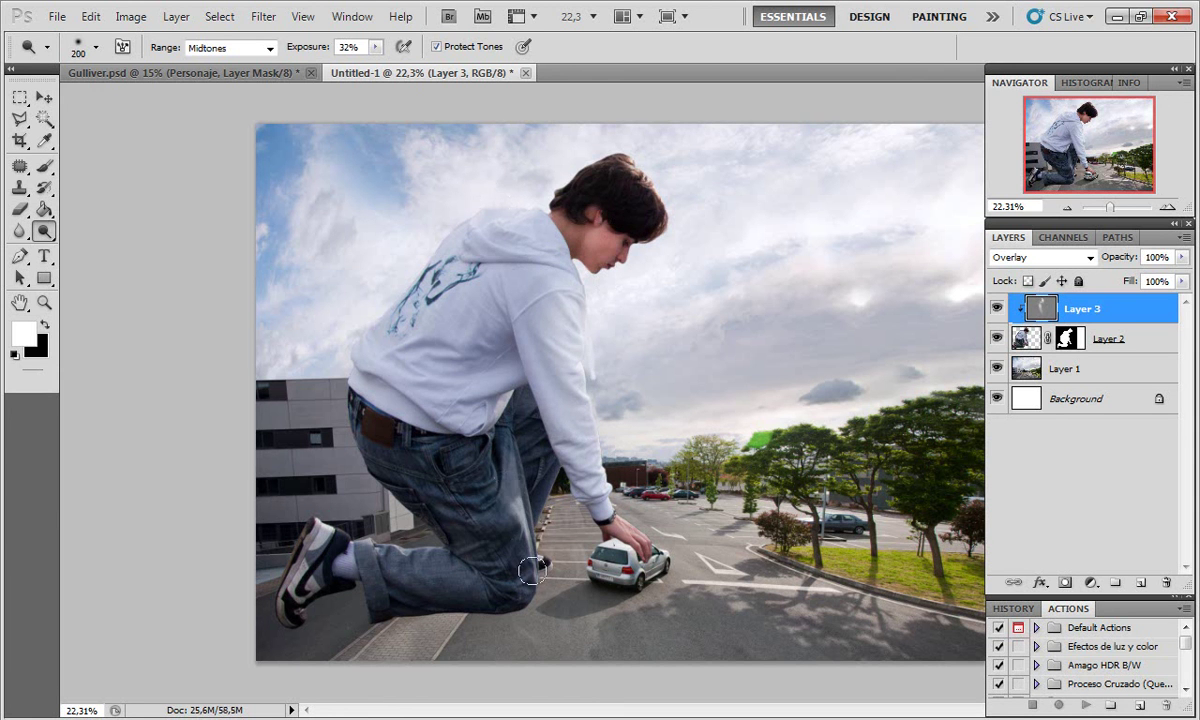
drag(512, 466, 508, 458)
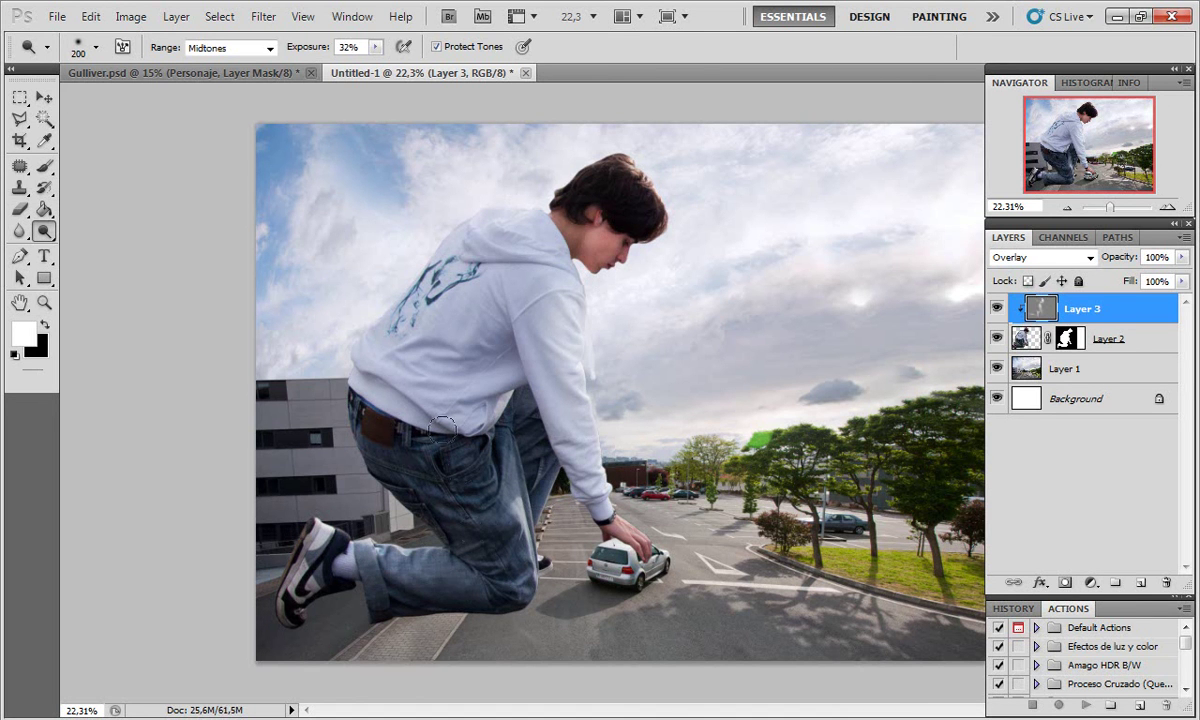
drag(474, 214, 554, 231)
Step: Compare with Layer 3 hidden and shown, try a lower opacity, and further lighten the neck and face
click(997, 308)
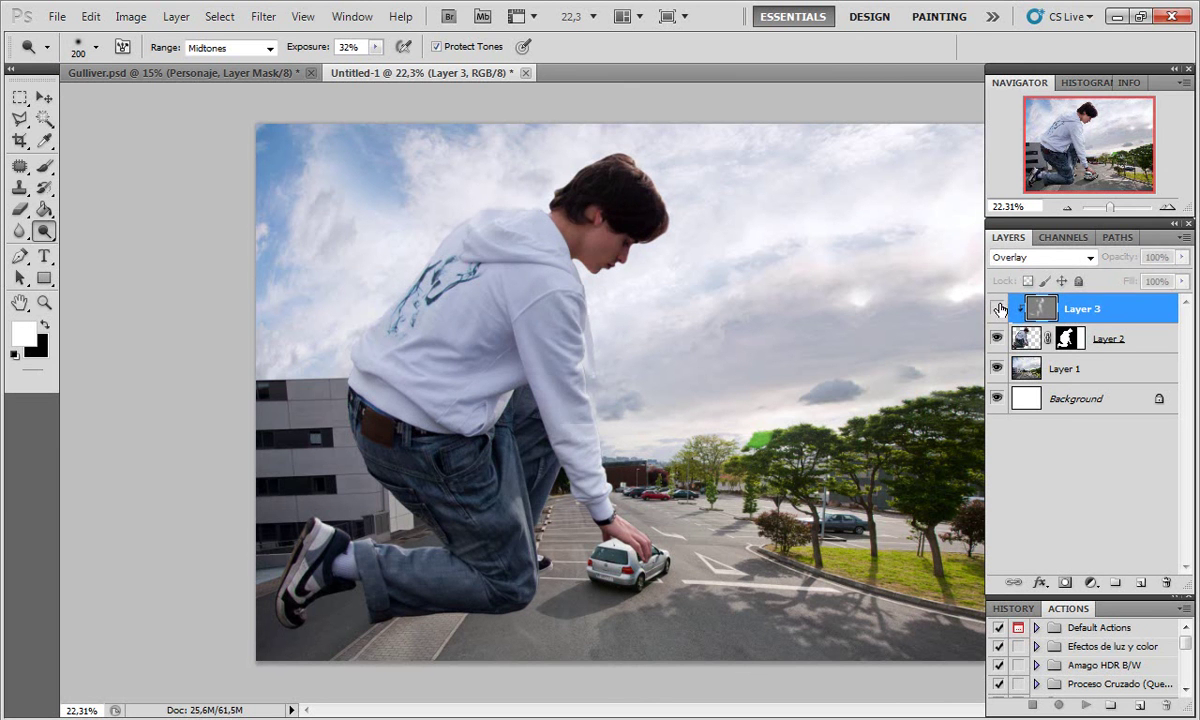
click(997, 308)
click(997, 309)
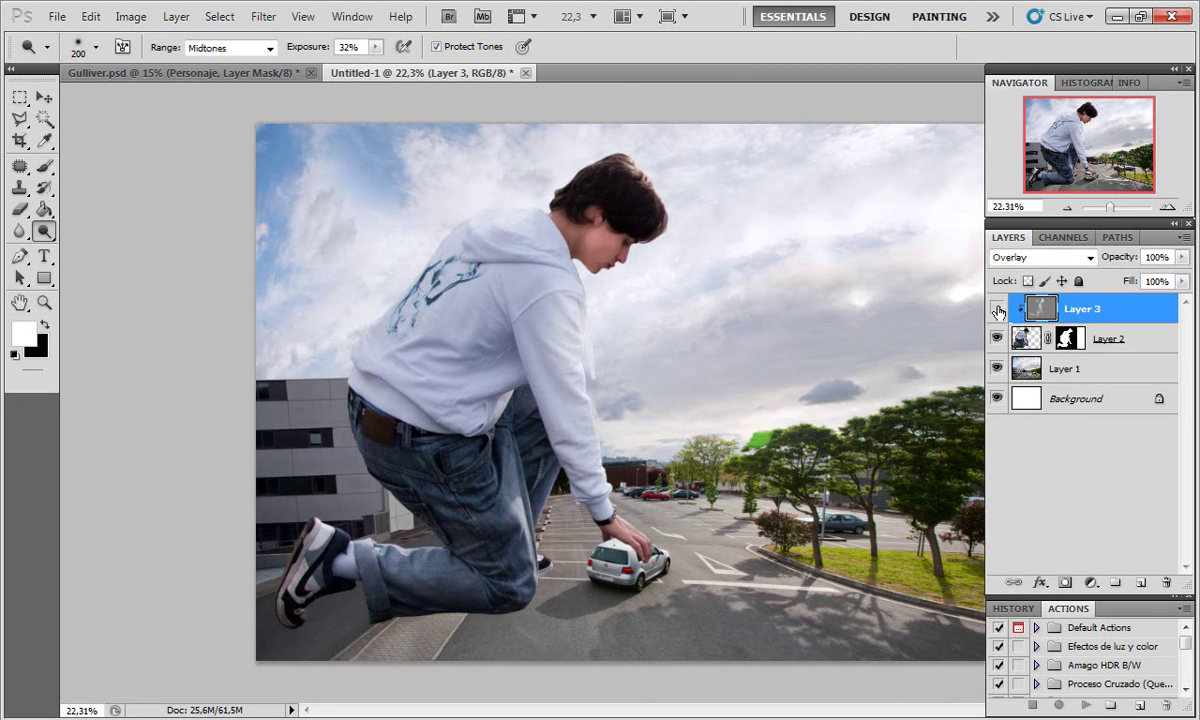
click(997, 309)
click(997, 309)
drag(1108, 259, 1158, 281)
drag(574, 235, 556, 207)
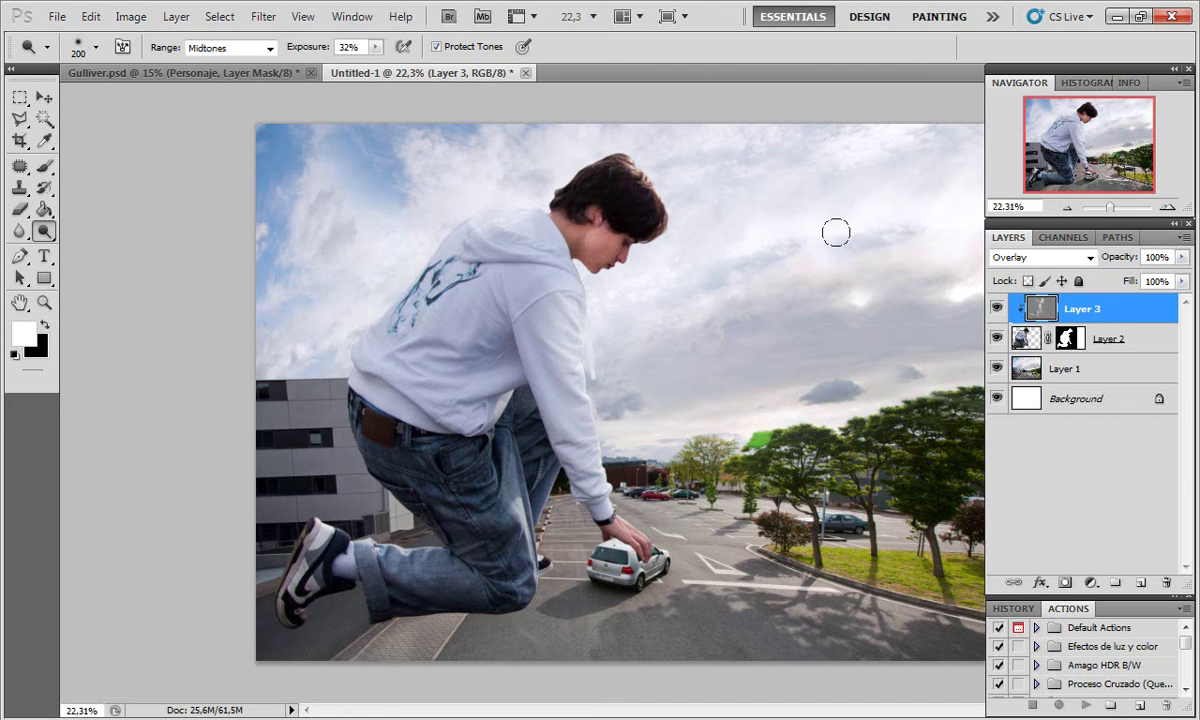
click(997, 309)
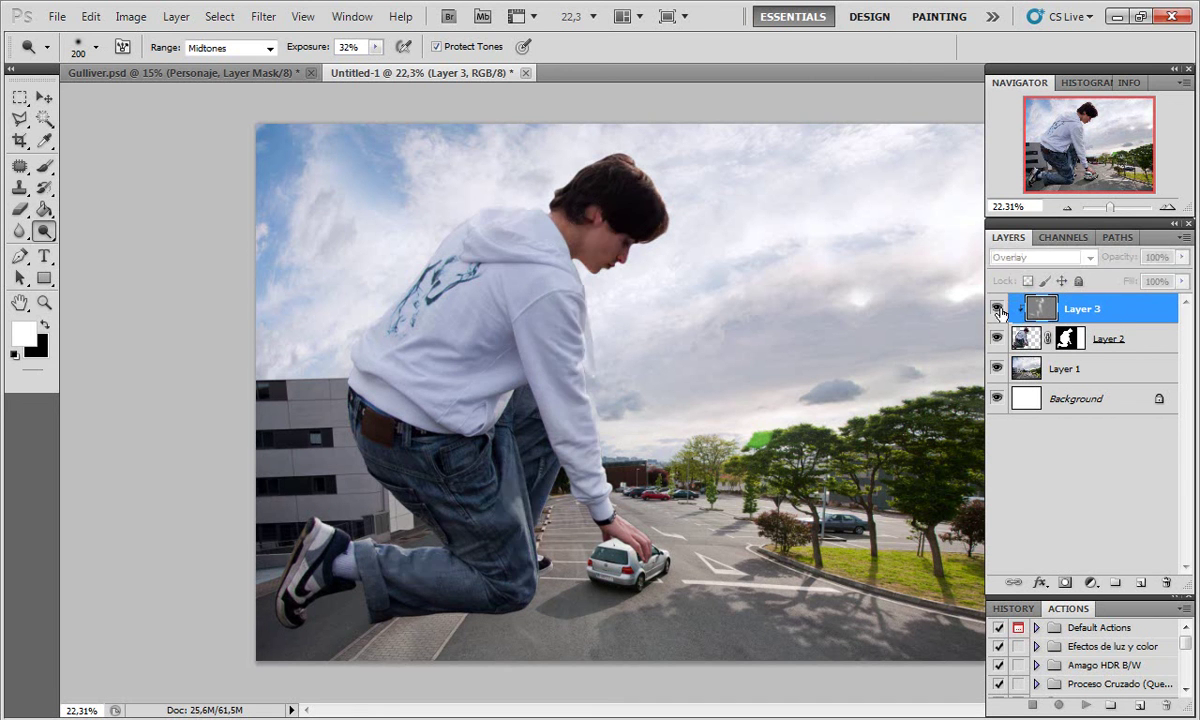
click(997, 311)
click(997, 311)
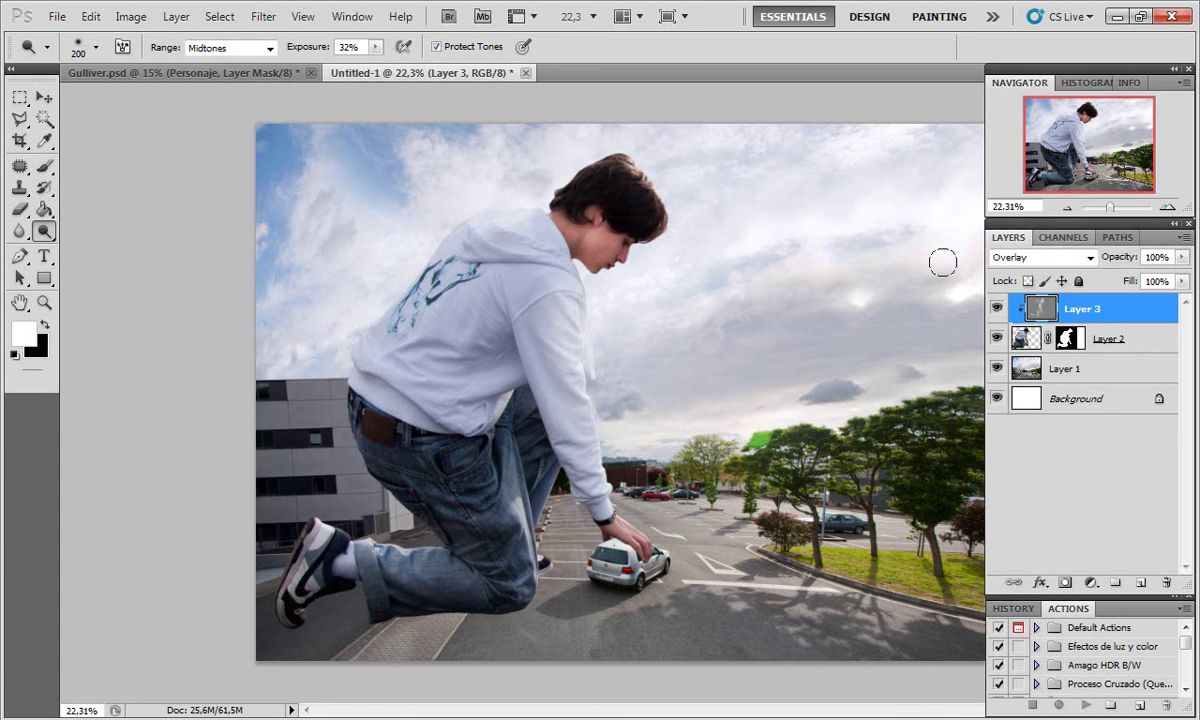
Step: Burn the belt, knee-area jeans and shoe with a 250-pixel Burn brush at about 5% exposure
click(44, 232)
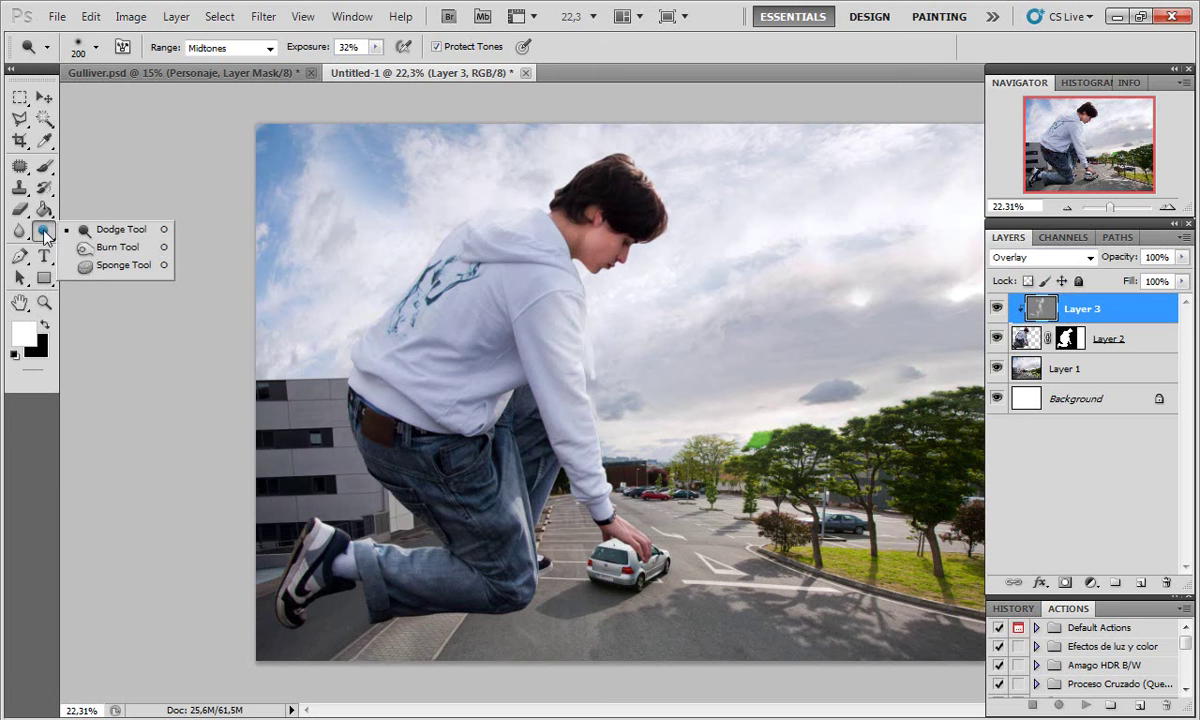
click(110, 249)
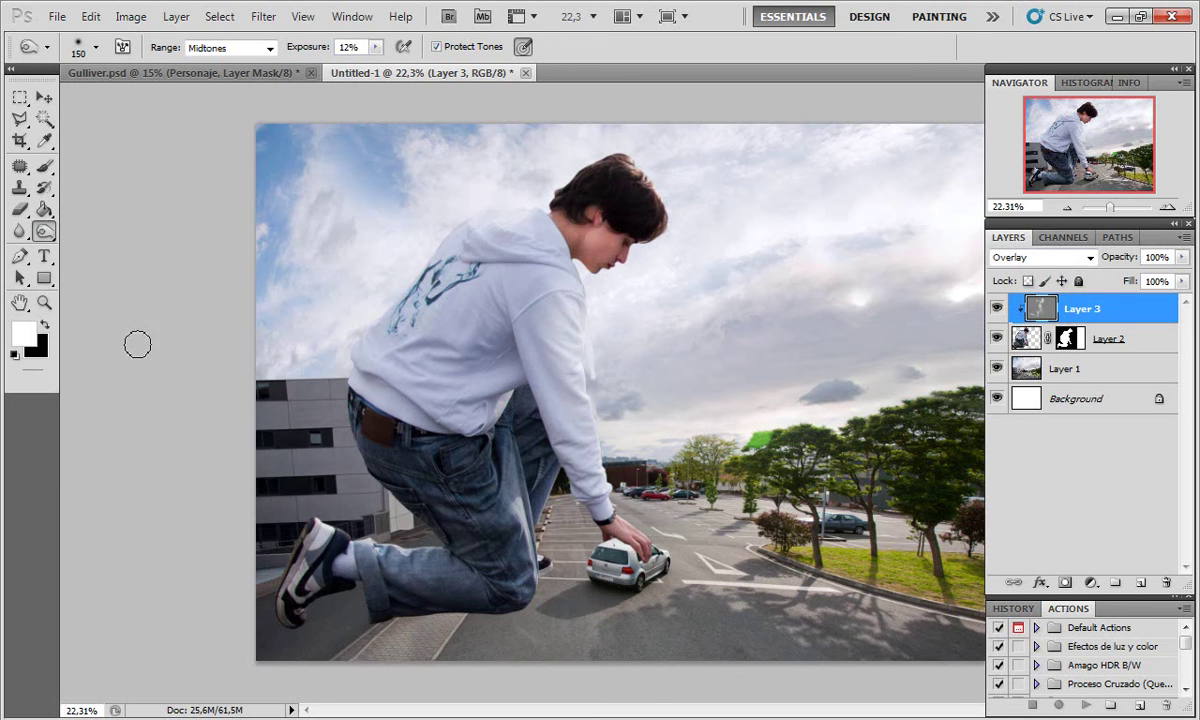
key(bracketright)
key(bracketright)
key(bracketright)
drag(303, 47, 305, 48)
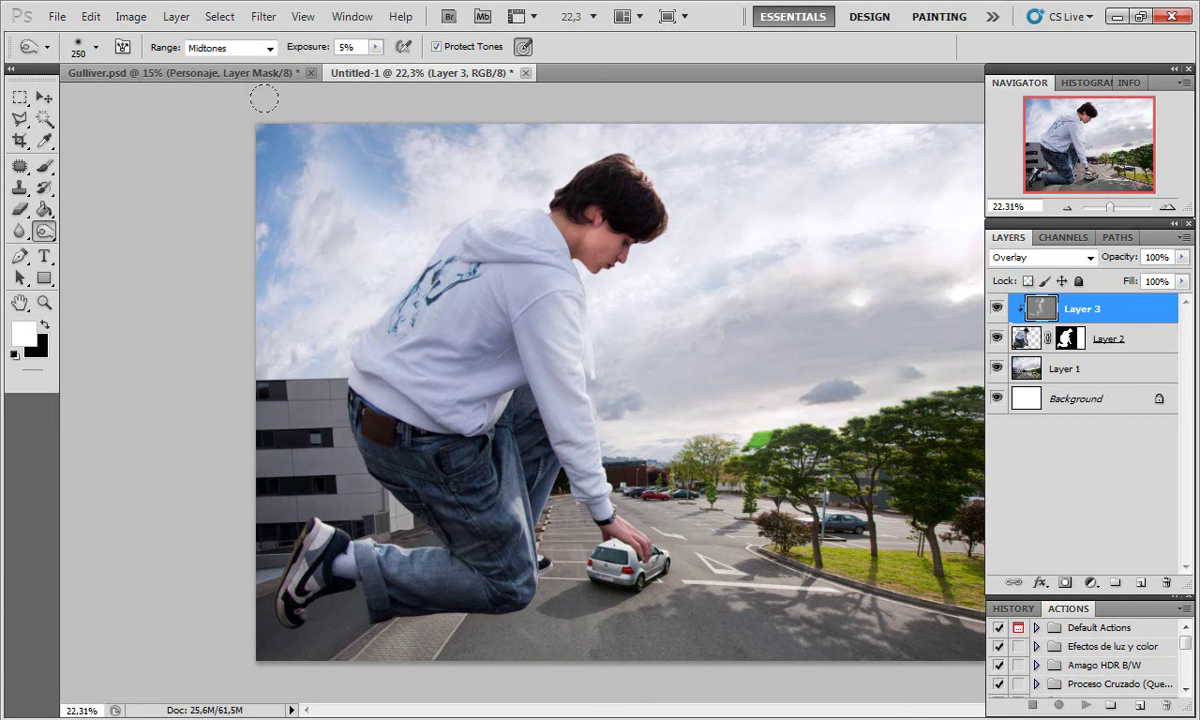
mouse_move(420, 417)
mouse_down()
mouse_move(411, 441)
mouse_move(427, 522)
mouse_up()
drag(447, 591, 477, 591)
mouse_move(246, 587)
mouse_down()
mouse_move(281, 611)
mouse_move(386, 603)
mouse_up()
key(bracketright)
key(bracketright)
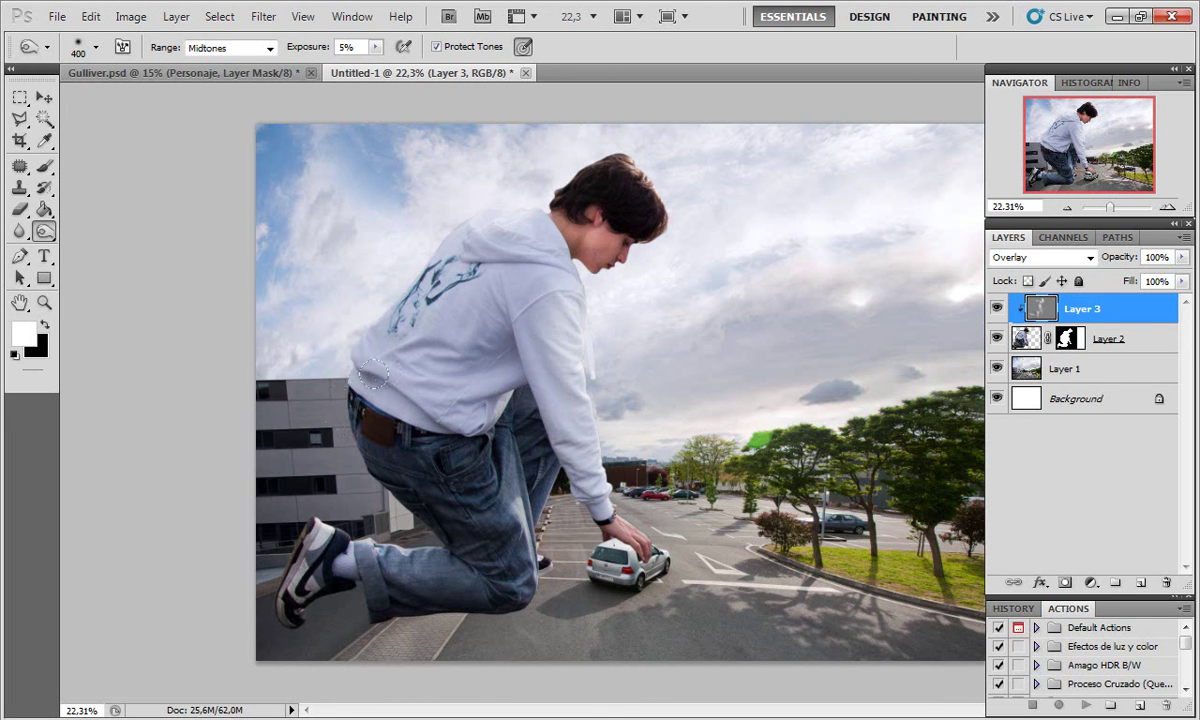
click(997, 308)
click(997, 308)
click(997, 308)
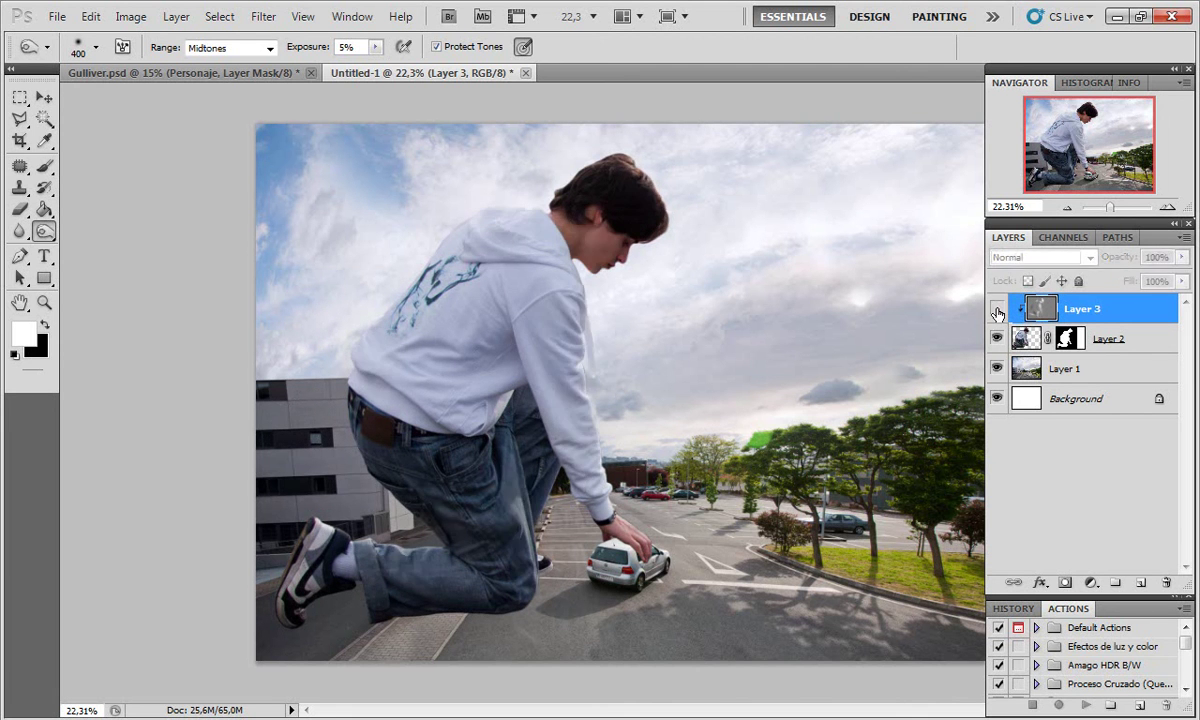
click(997, 308)
click(997, 308)
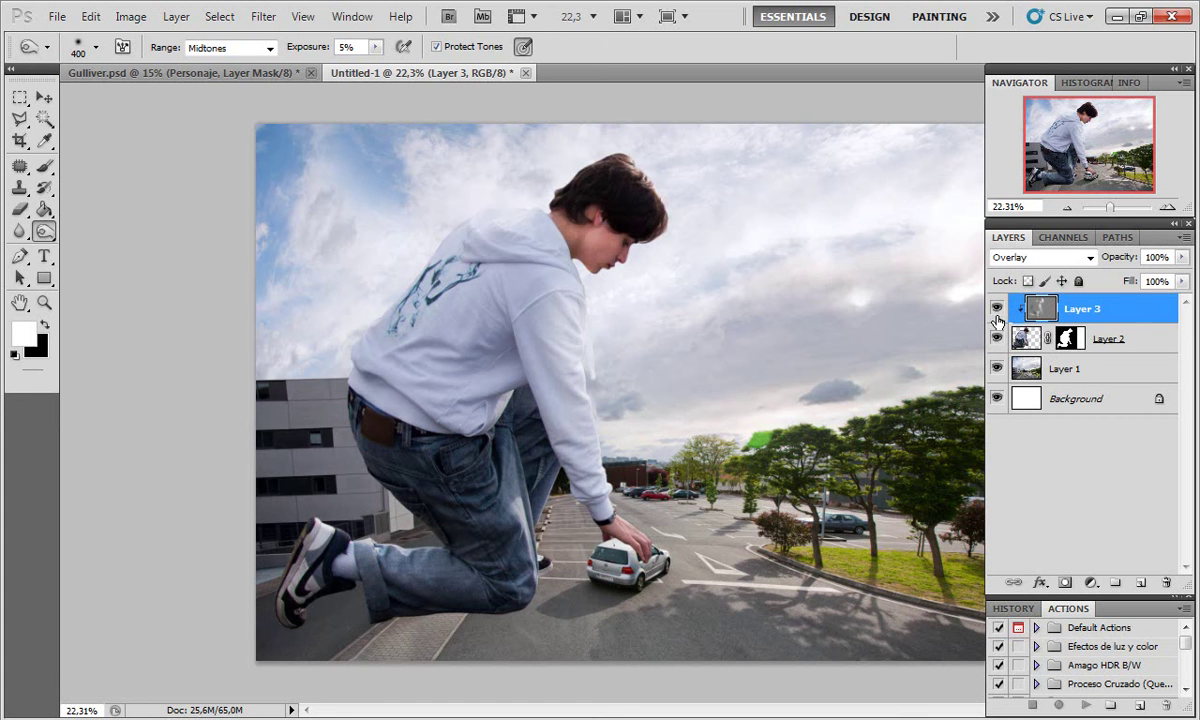
Step: Check Gulliver.psd's layer structure, then select Layer 2 and Layer 3 together in Untitled-1
shift+click(1130, 342)
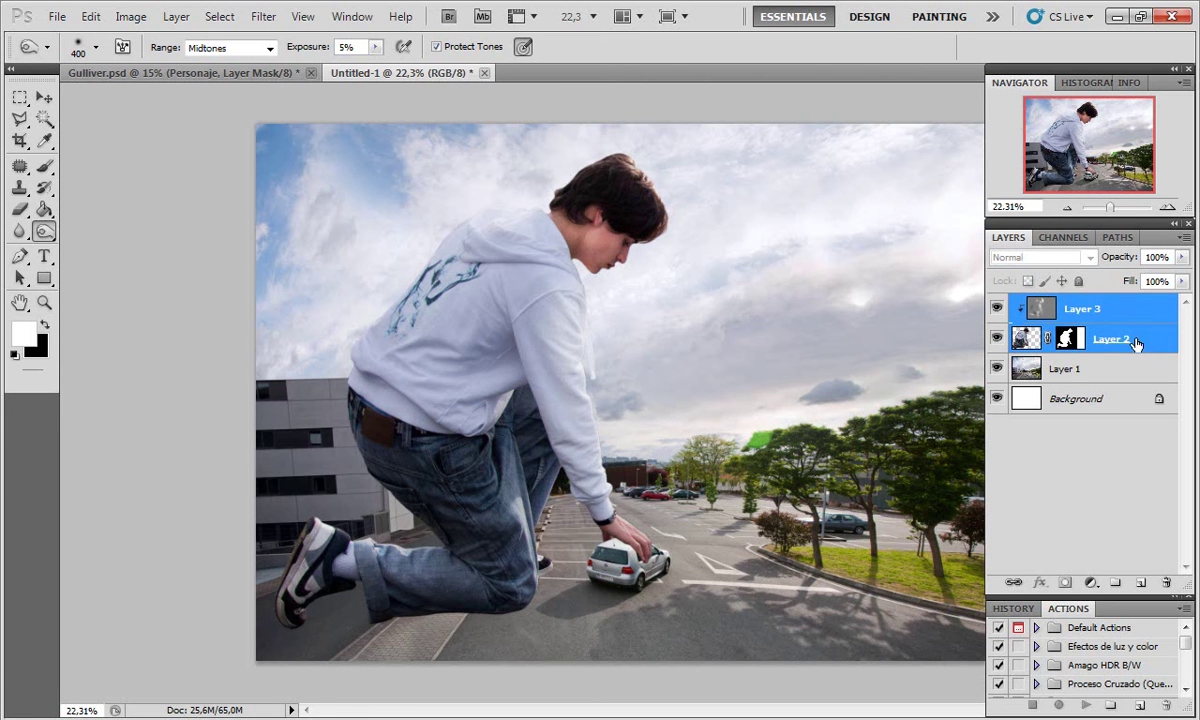
mouse_move(1133, 344)
mouse_down()
mouse_move(1102, 541)
mouse_move(1113, 581)
mouse_move(1072, 340)
mouse_move(1074, 372)
mouse_up()
mouse_move(1062, 376)
mouse_down()
mouse_move(315, 102)
mouse_move(1020, 412)
mouse_up()
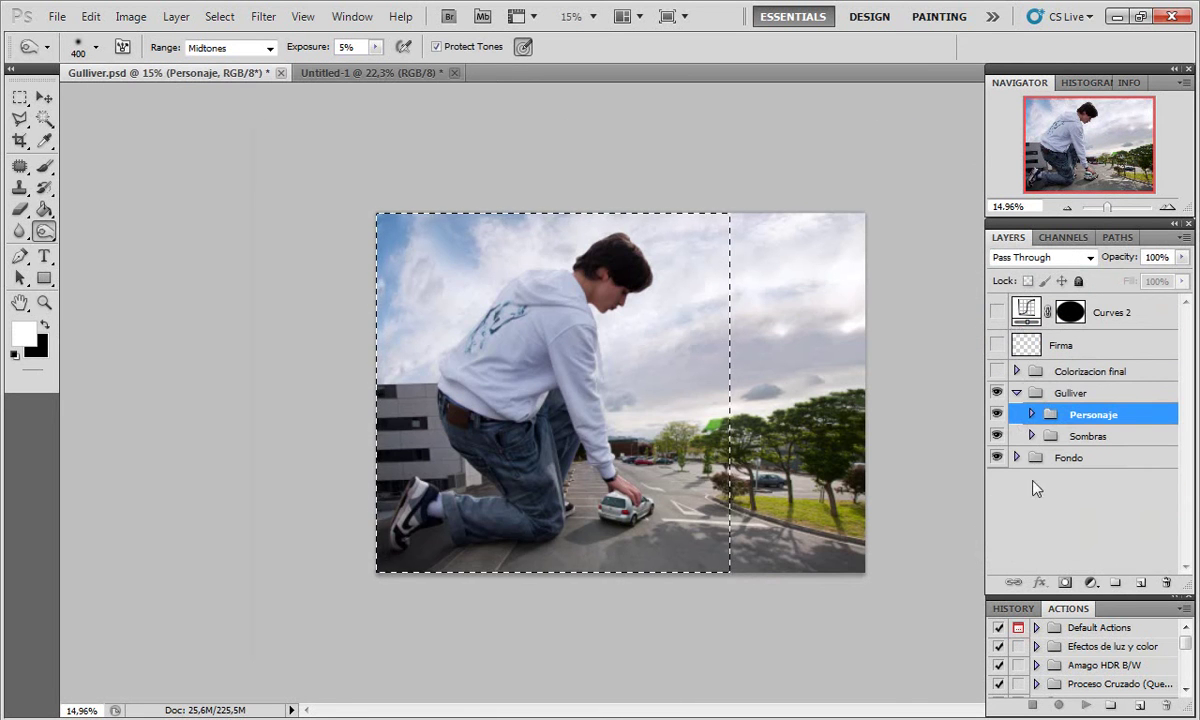
click(356, 70)
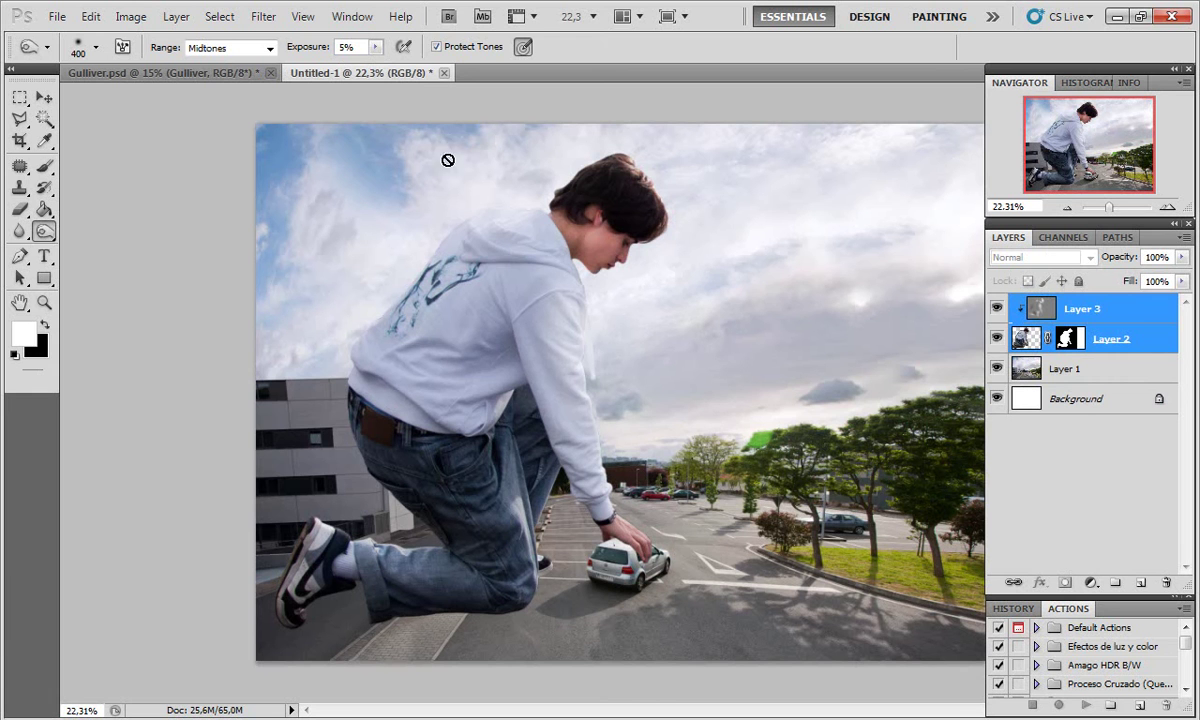
click(1137, 368)
key(alt+bracketright)
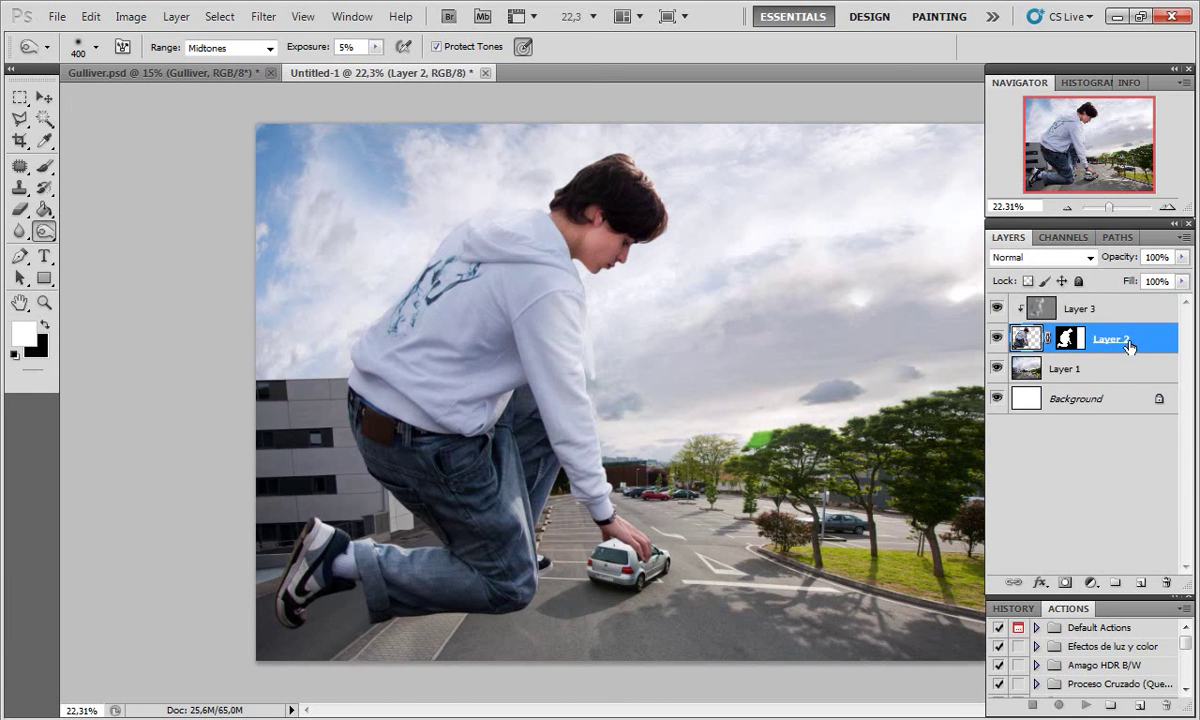
shift+click(1110, 318)
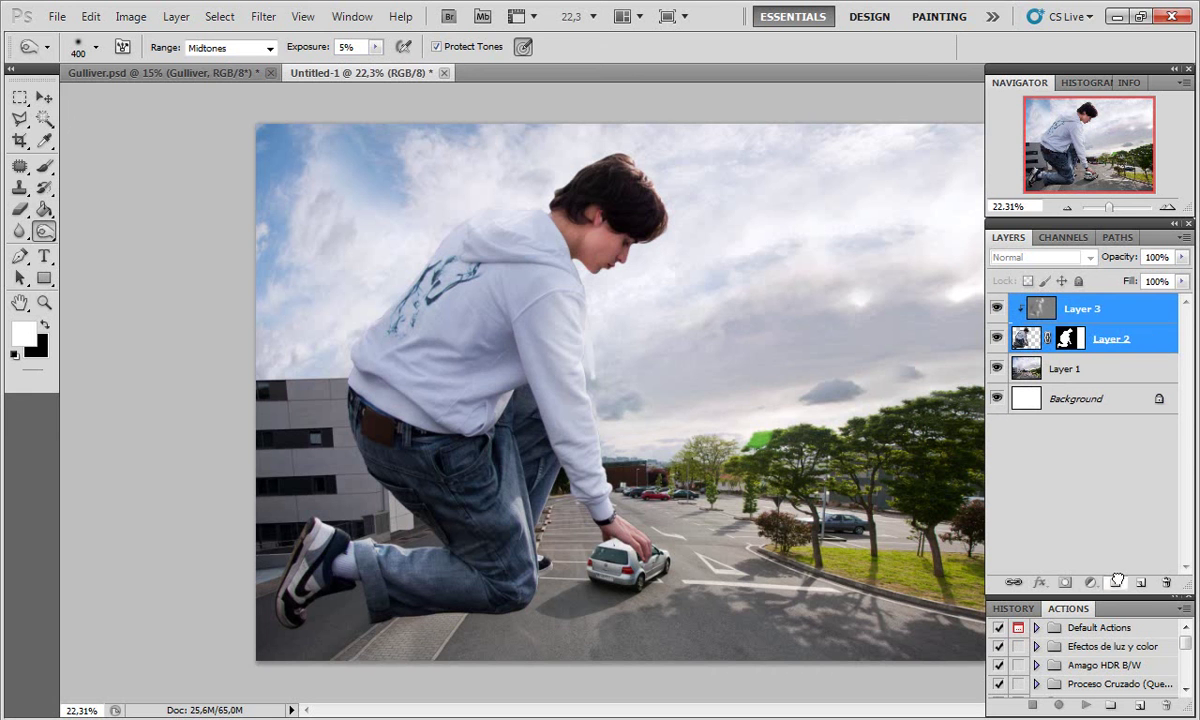
Step: Group Layer 2 and Layer 3 with Ctrl+G and name the group Sujeto
key(ctrl+g)
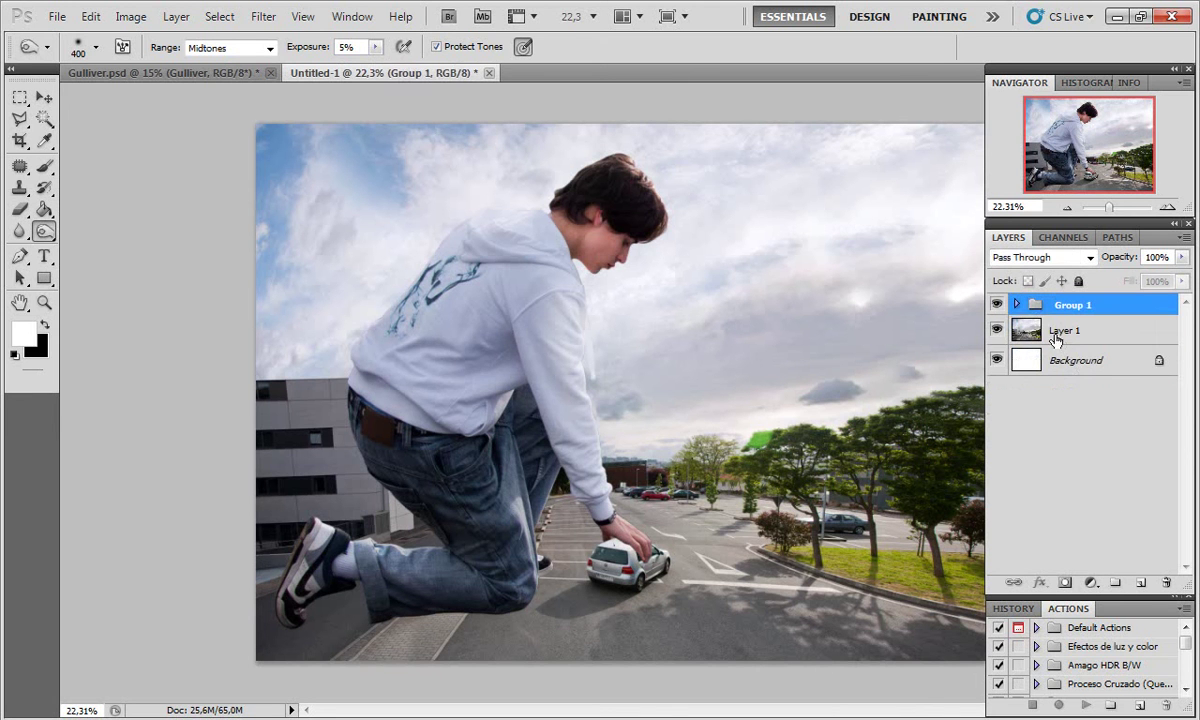
click(1018, 305)
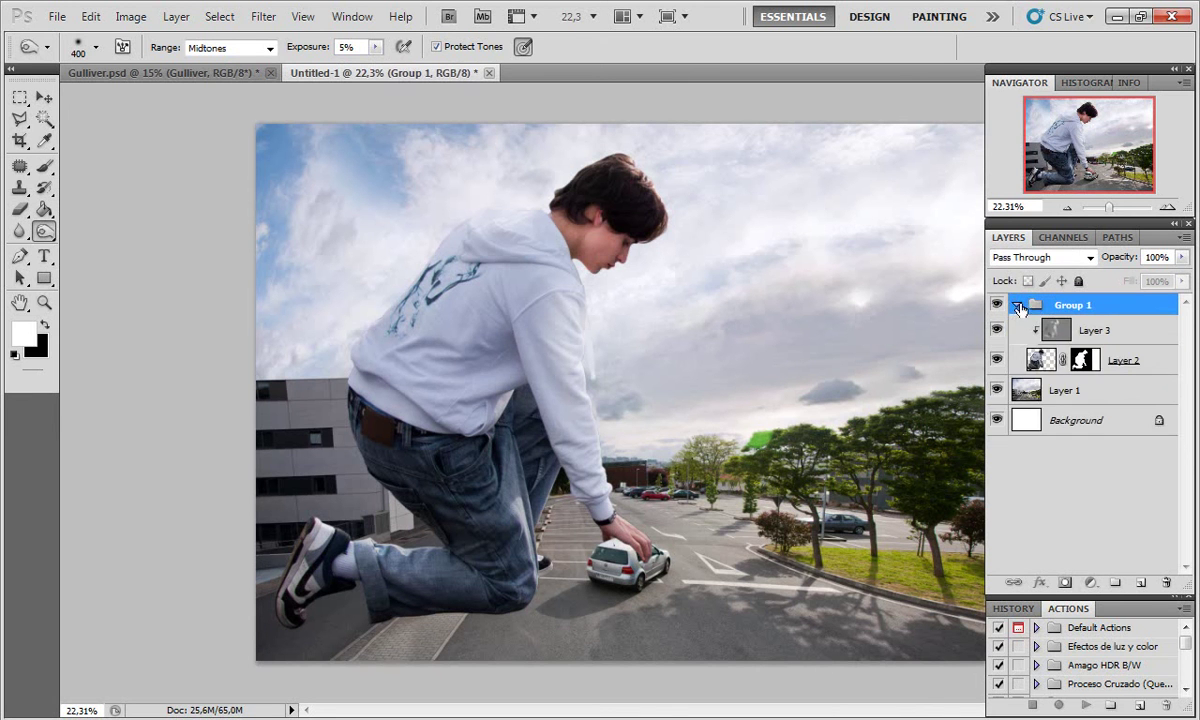
click(1018, 305)
double_click(1074, 306)
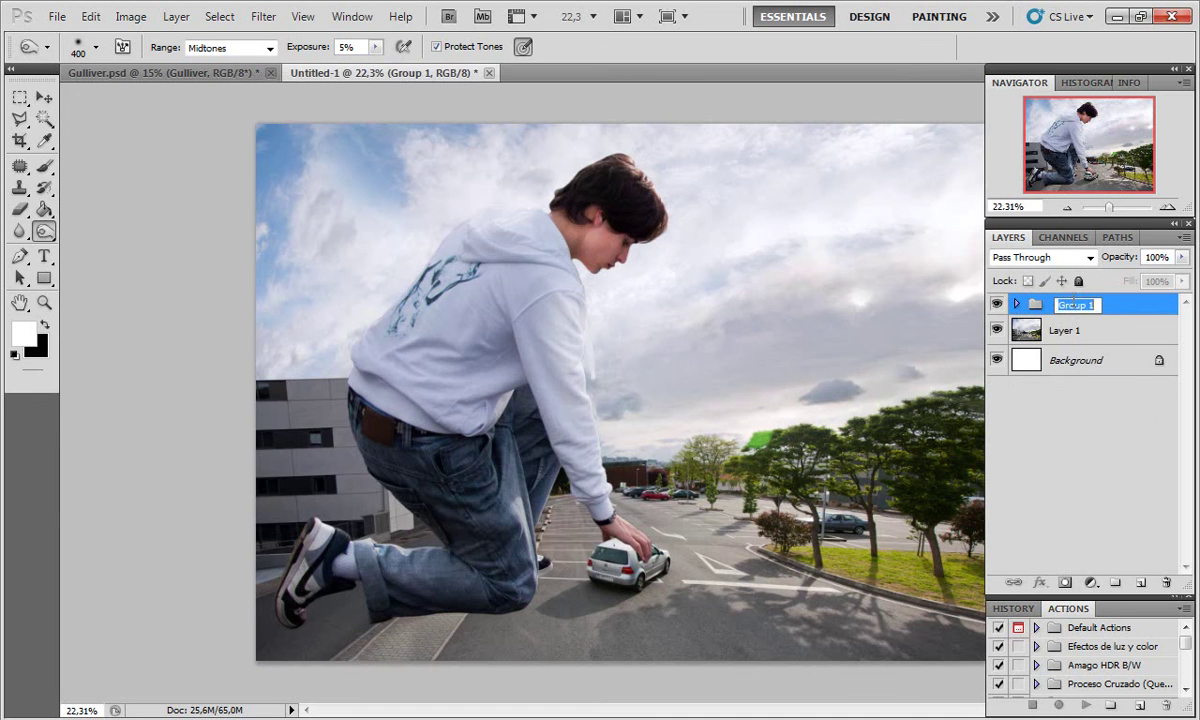
key(Return)
double_click(1070, 308)
text(Sujeto)
click(1128, 381)
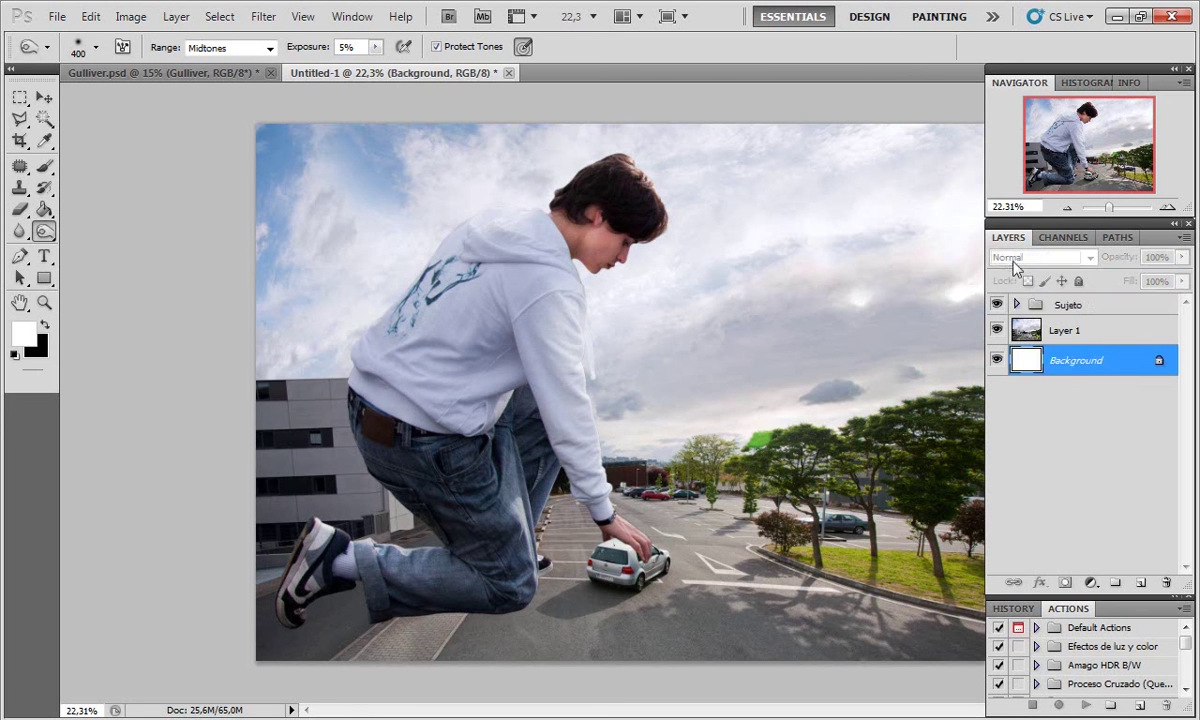
click(1077, 309)
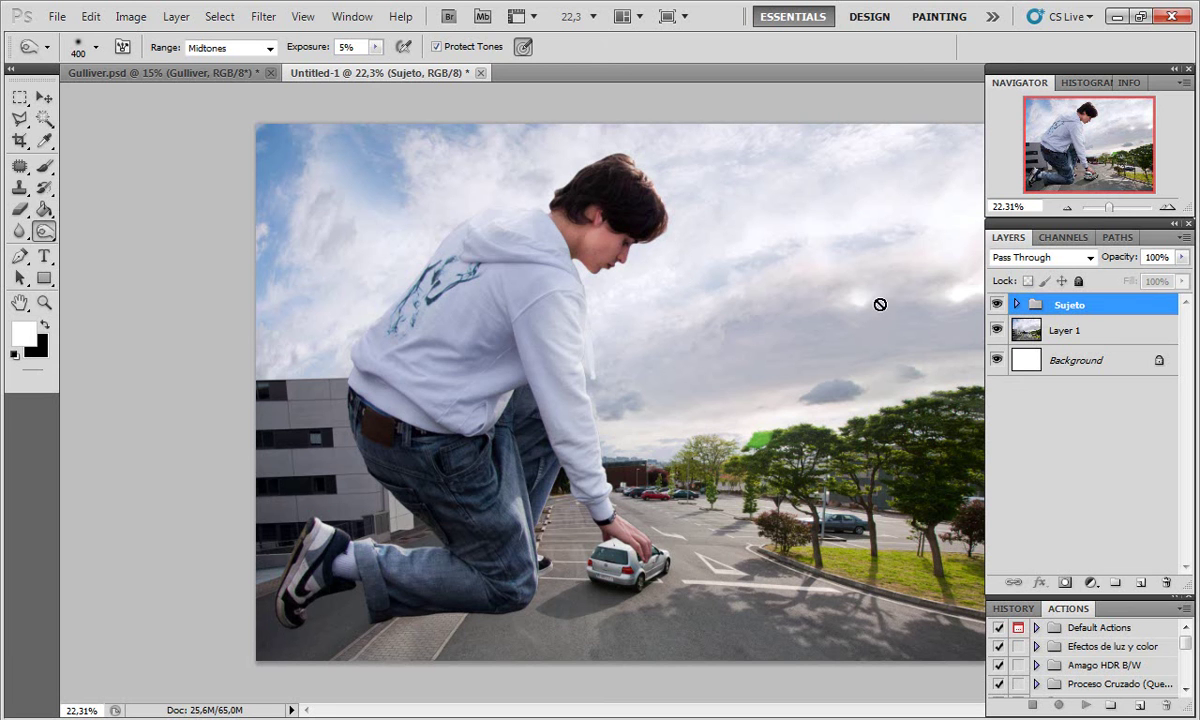
Step: Put Layer 2 and Layer 3 inside Sujeto into a new group named Sujeto real
click(1016, 304)
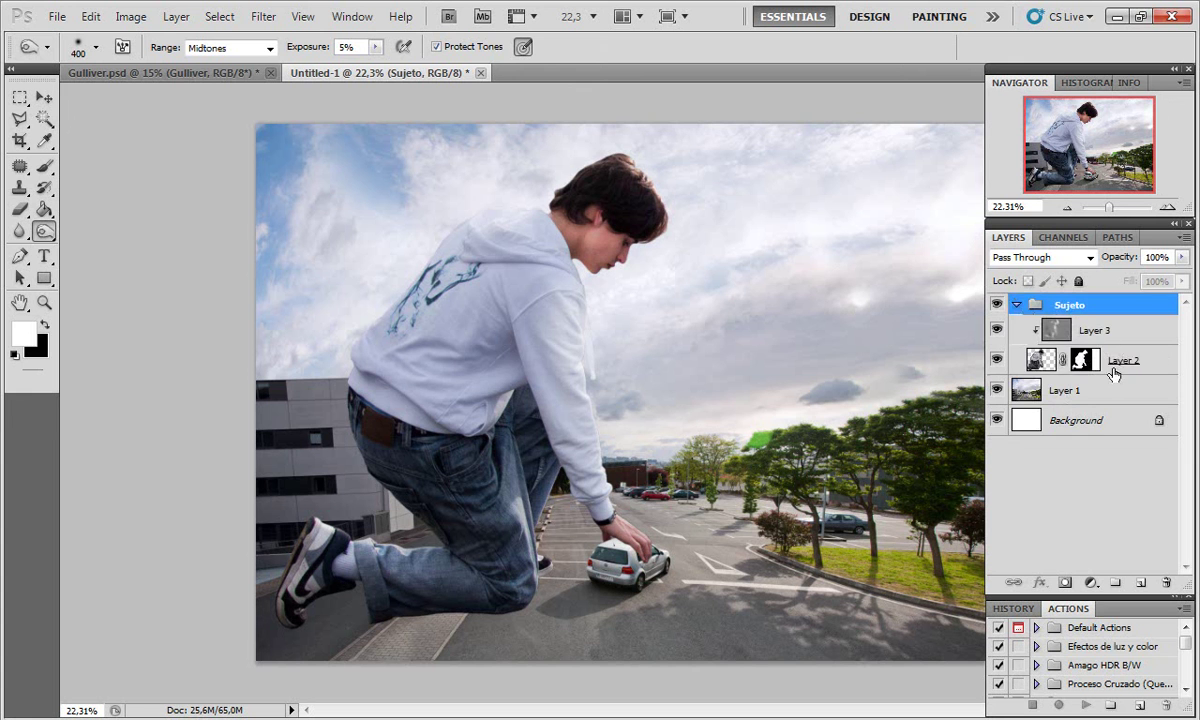
click(1113, 372)
shift+click(1018, 330)
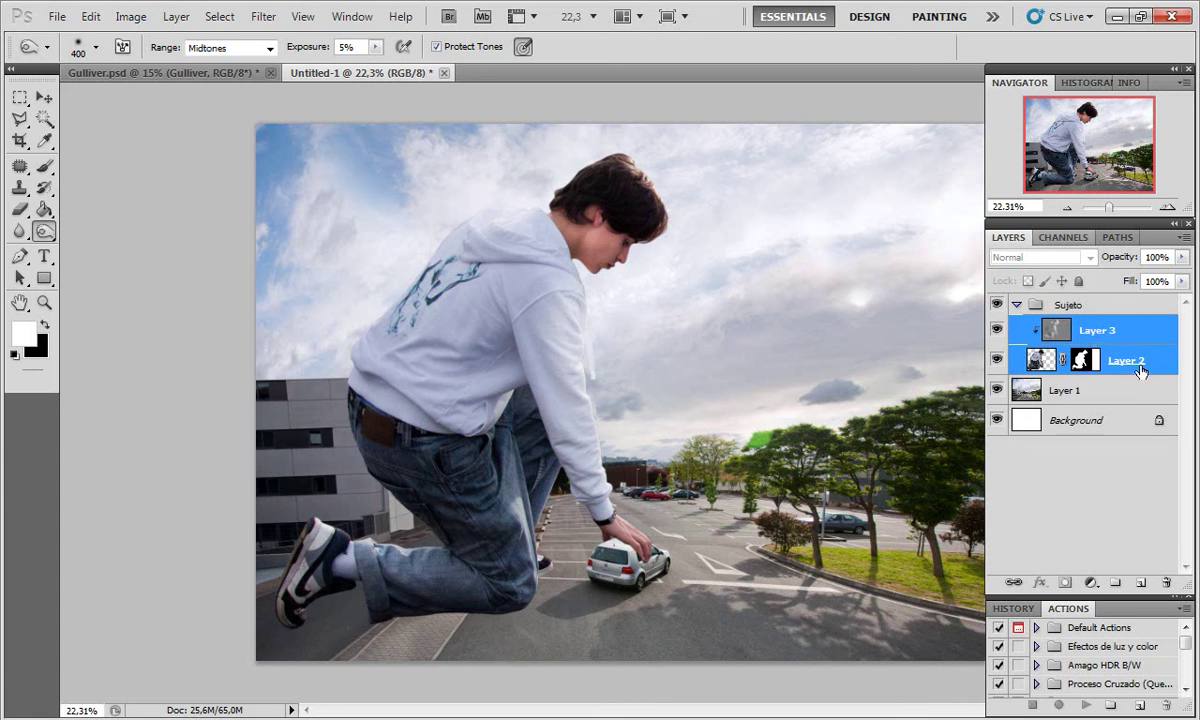
drag(1140, 372, 1129, 481)
drag(1125, 576, 1115, 582)
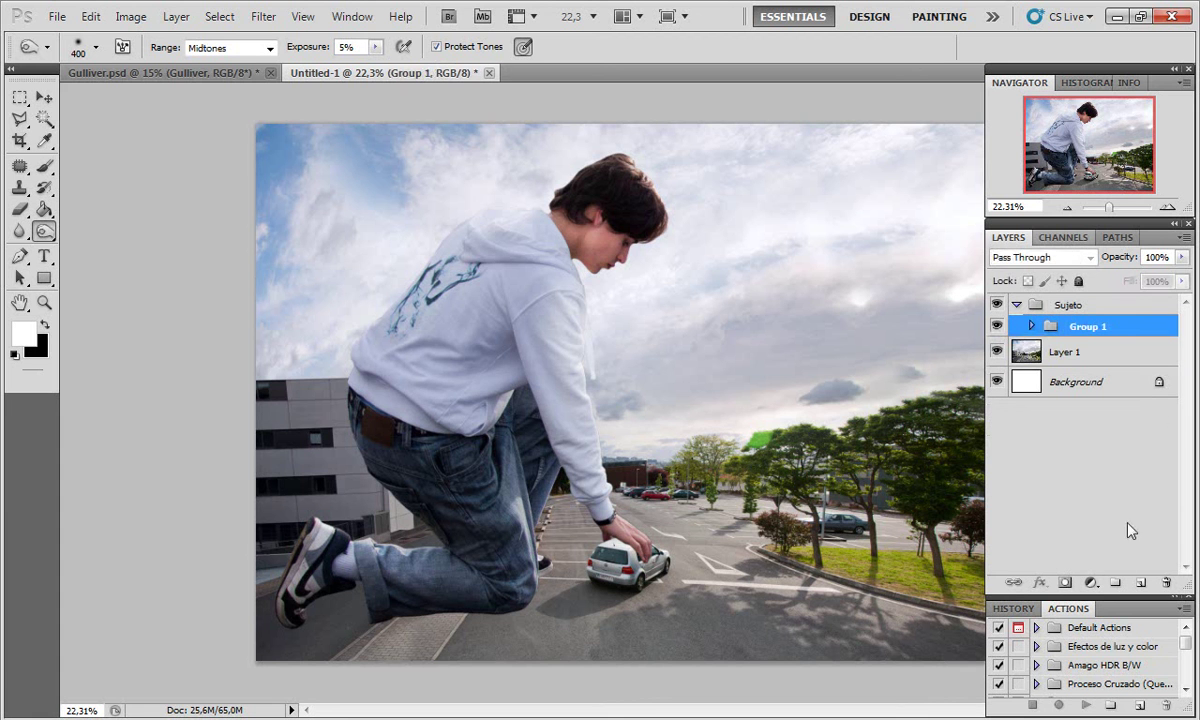
double_click(1086, 327)
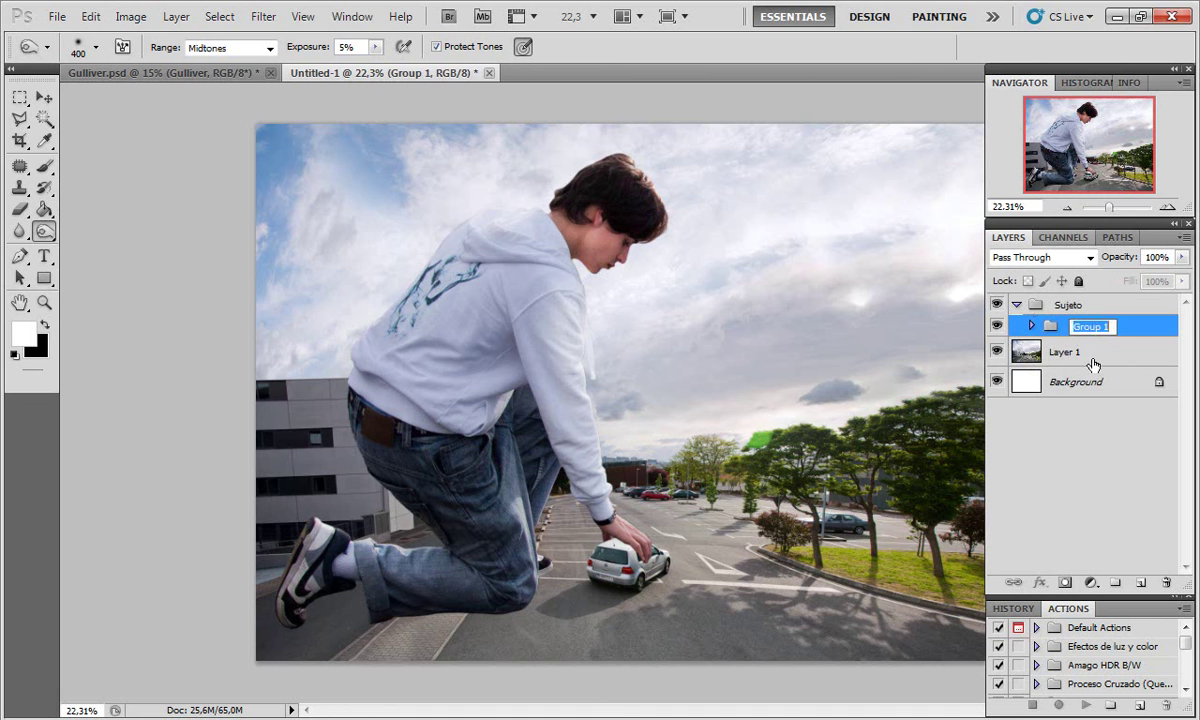
text(Sujeto real)
key(Return)
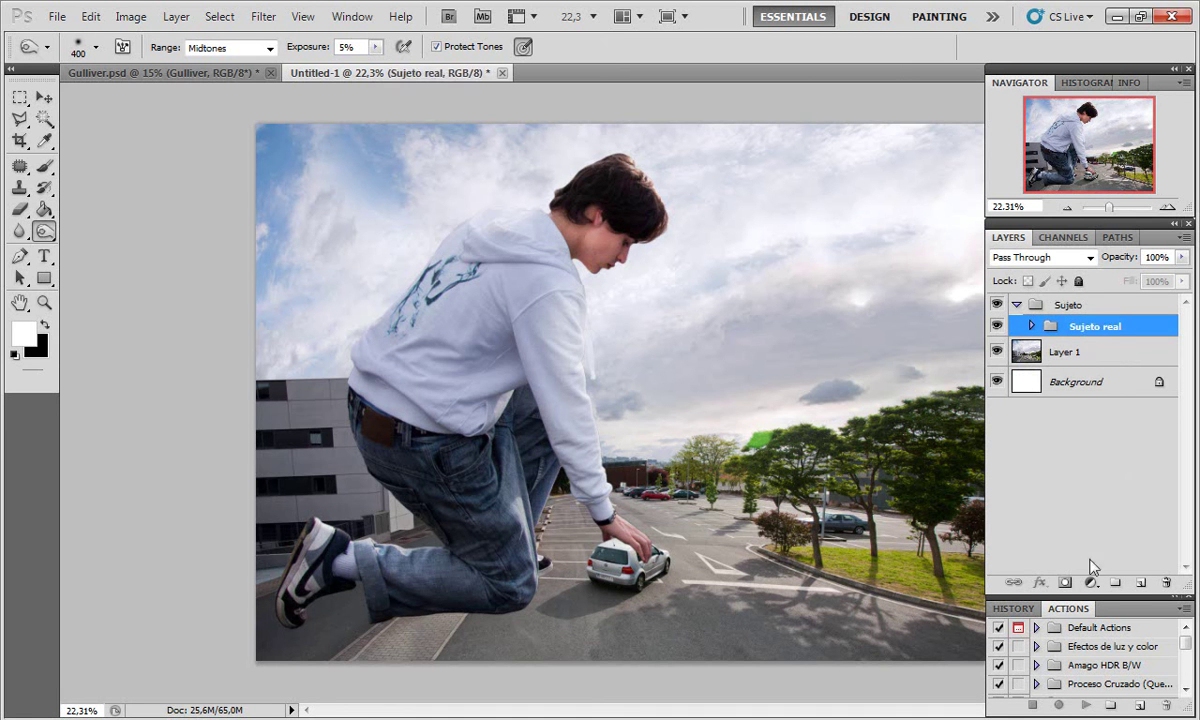
Step: Add a new group below Sujeto real and name it Sombras
click(1113, 584)
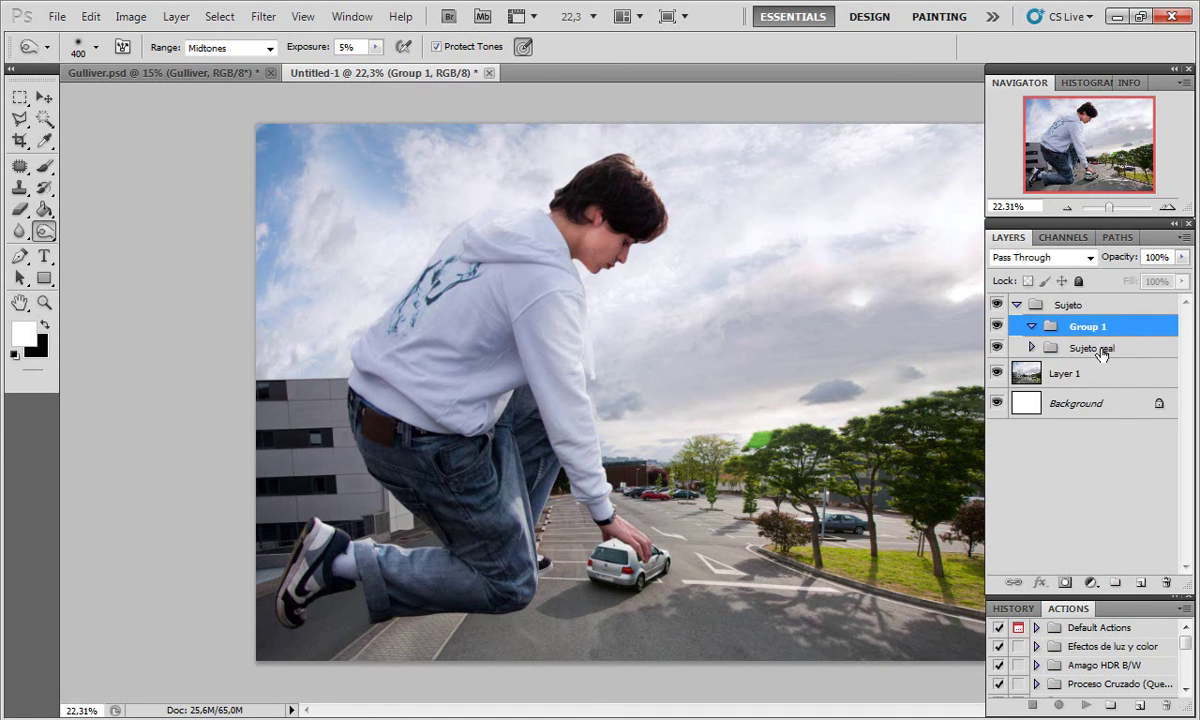
drag(1083, 330, 1080, 362)
double_click(1088, 348)
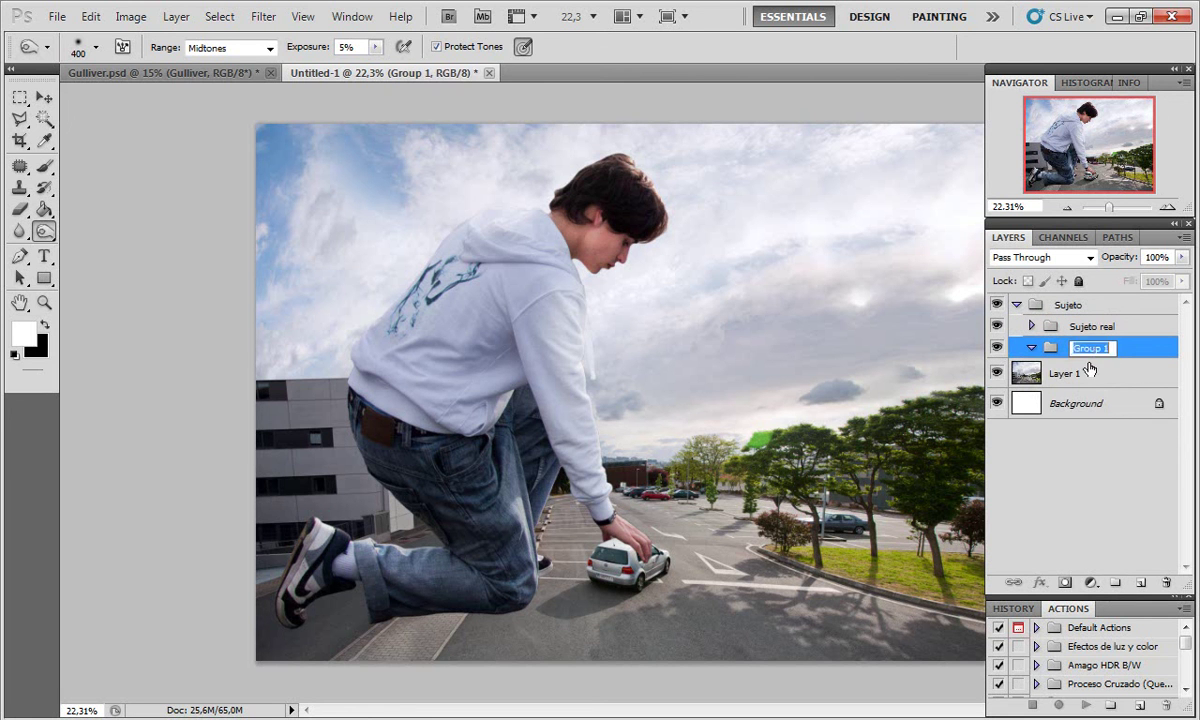
text(Sombras)
key(Return)
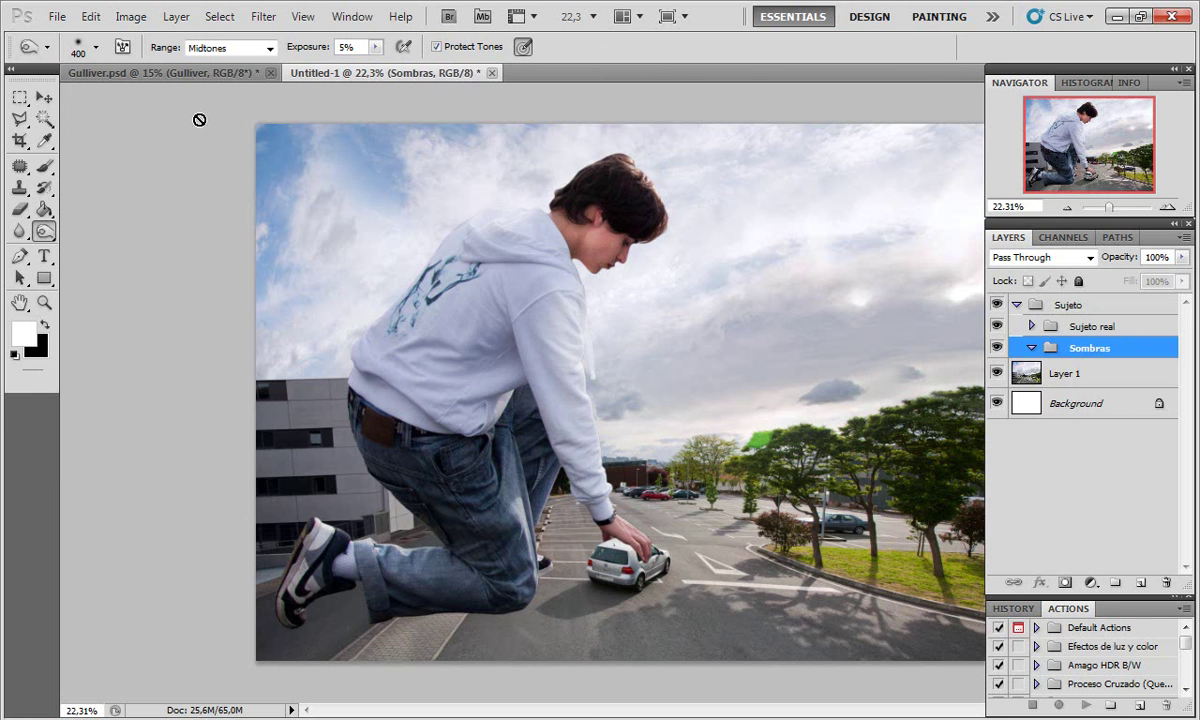
Step: In Gulliver.psd, turn on Curves 2, Firma and Colorizacion final, zoom in, then return to Untitled-1
click(188, 76)
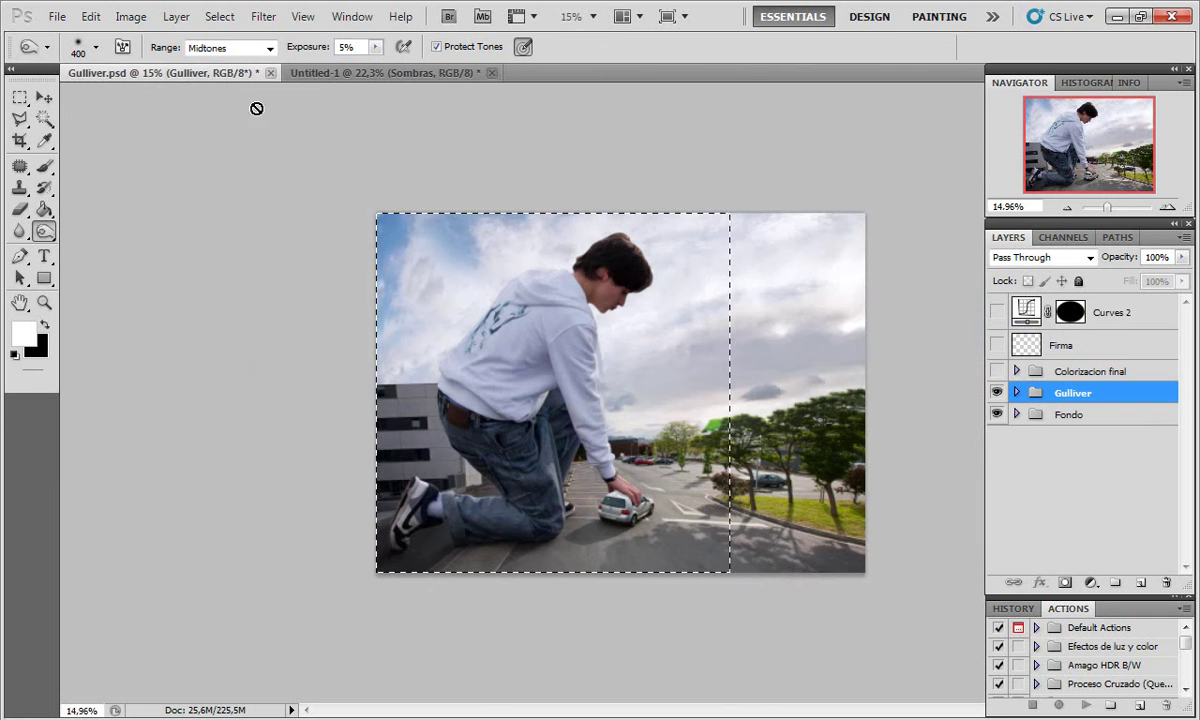
click(20, 97)
key(ctrl+d)
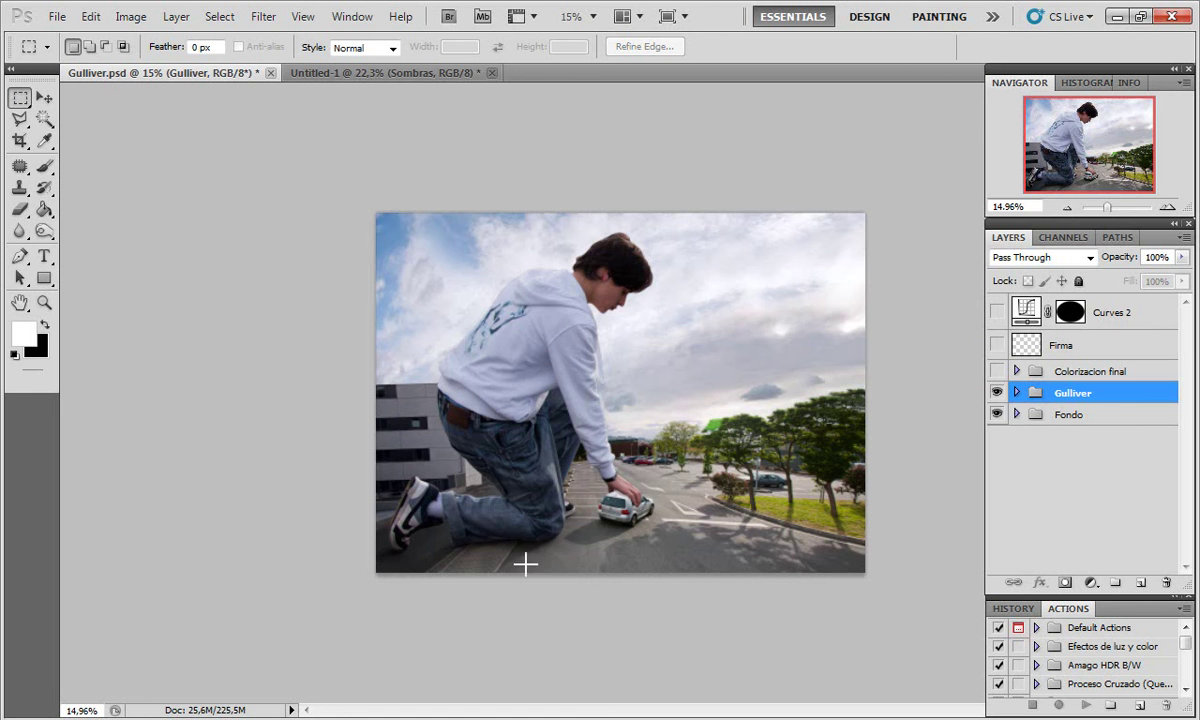
drag(1107, 212, 1104, 212)
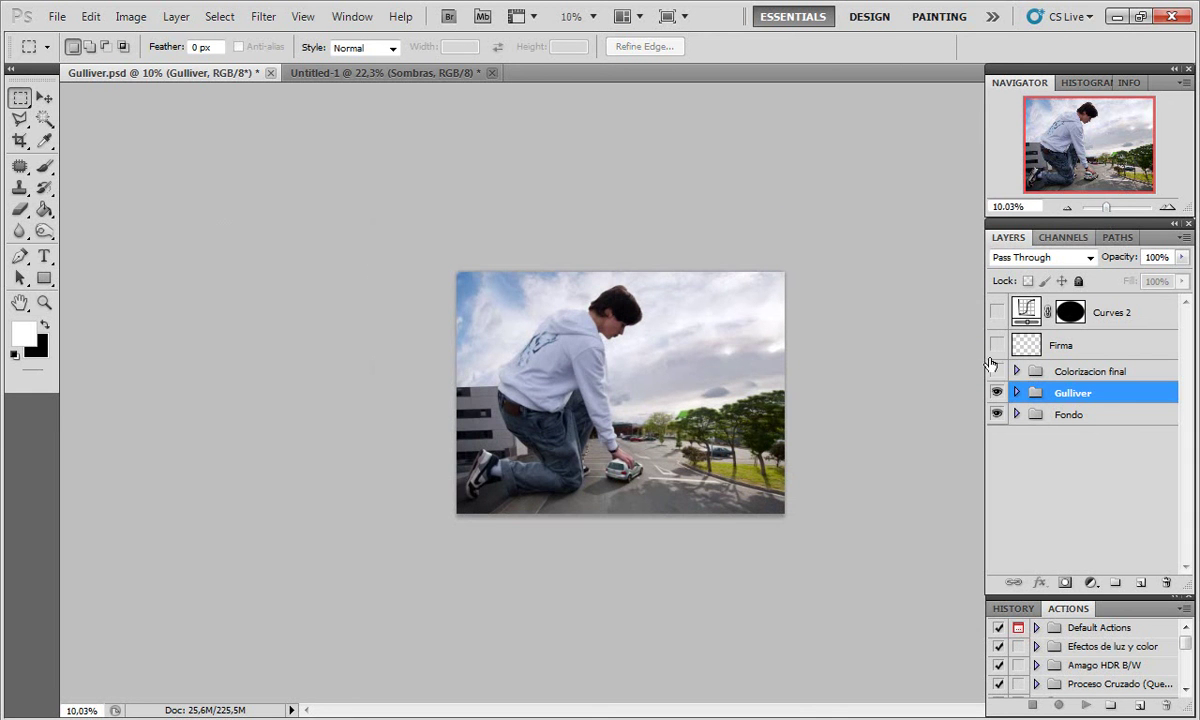
drag(997, 371, 997, 312)
drag(1106, 207, 1112, 207)
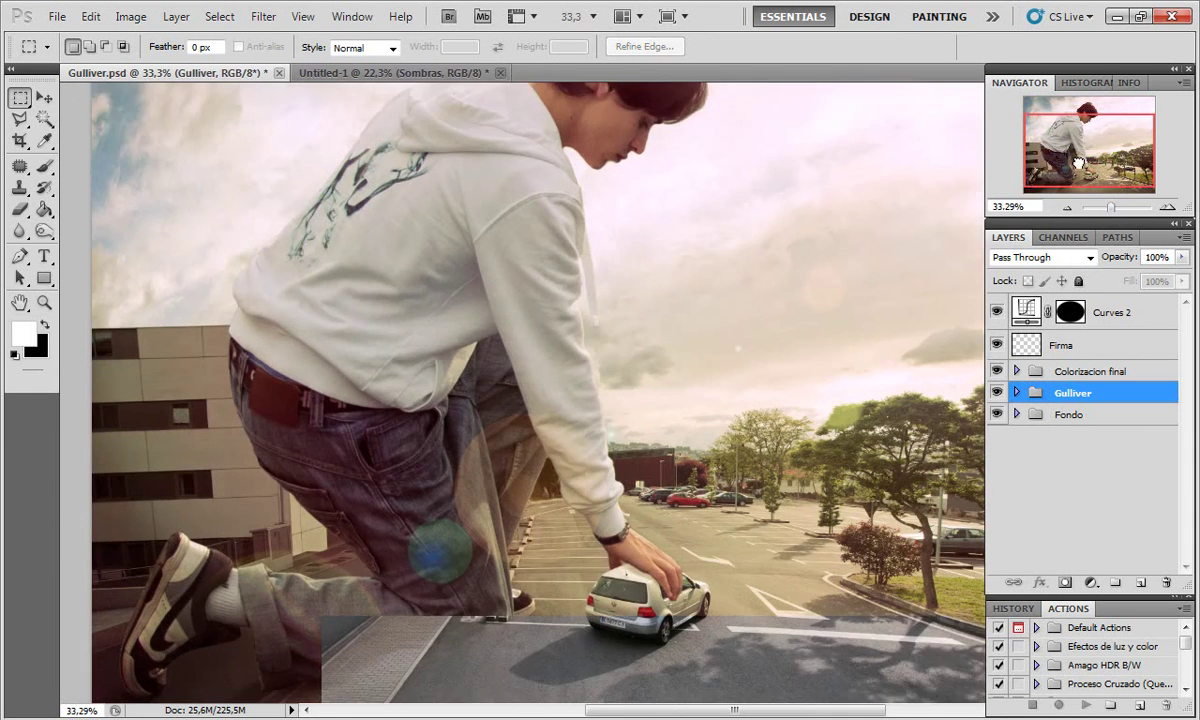
drag(1085, 163, 1085, 169)
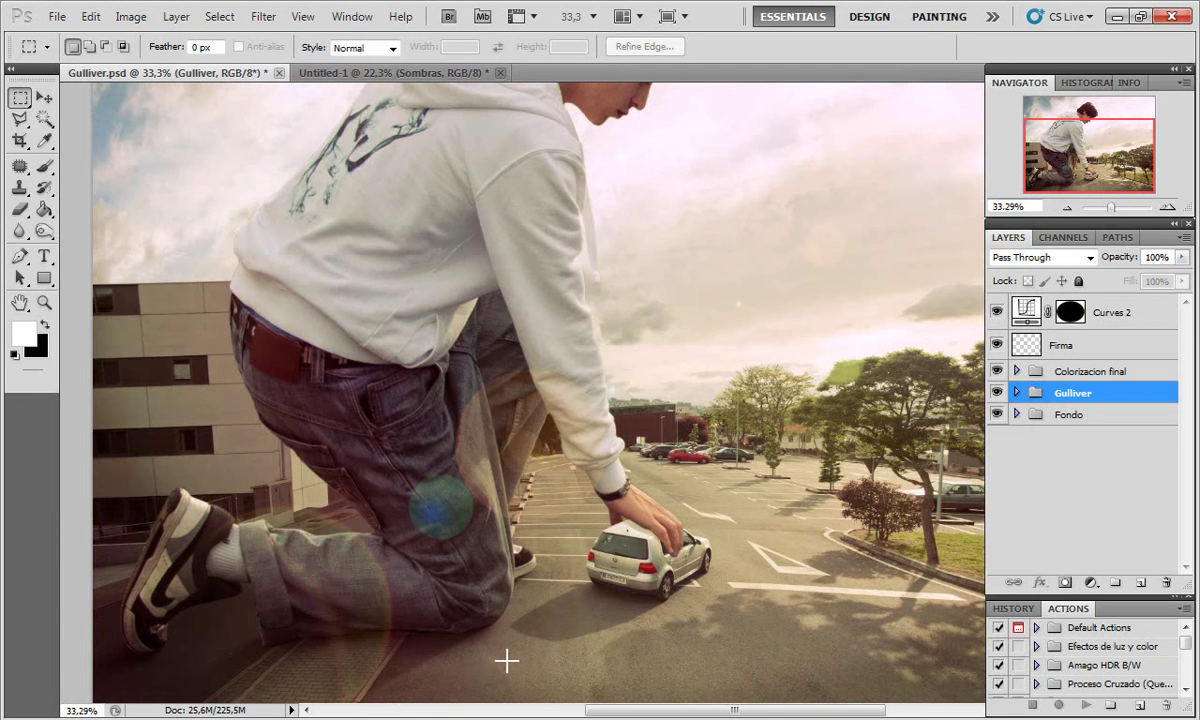
click(330, 72)
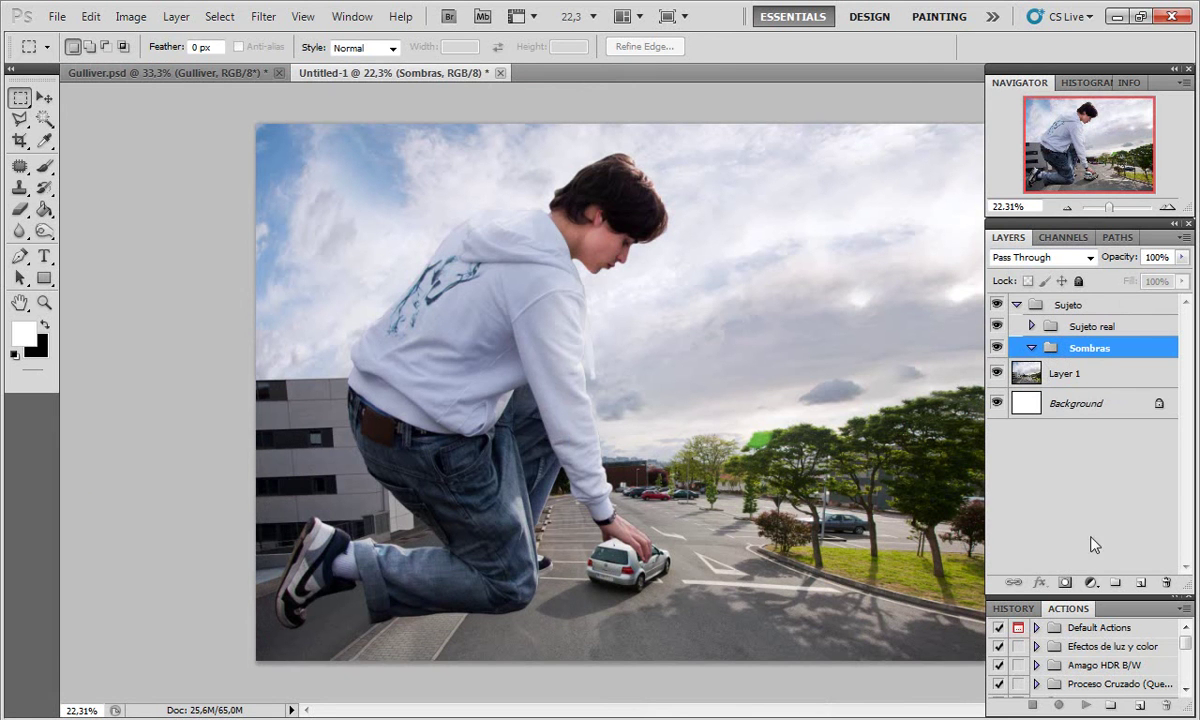
Step: Create Layer 4 inside the selected Sombras group, then select Sujeto and create Layer 5
click(1140, 582)
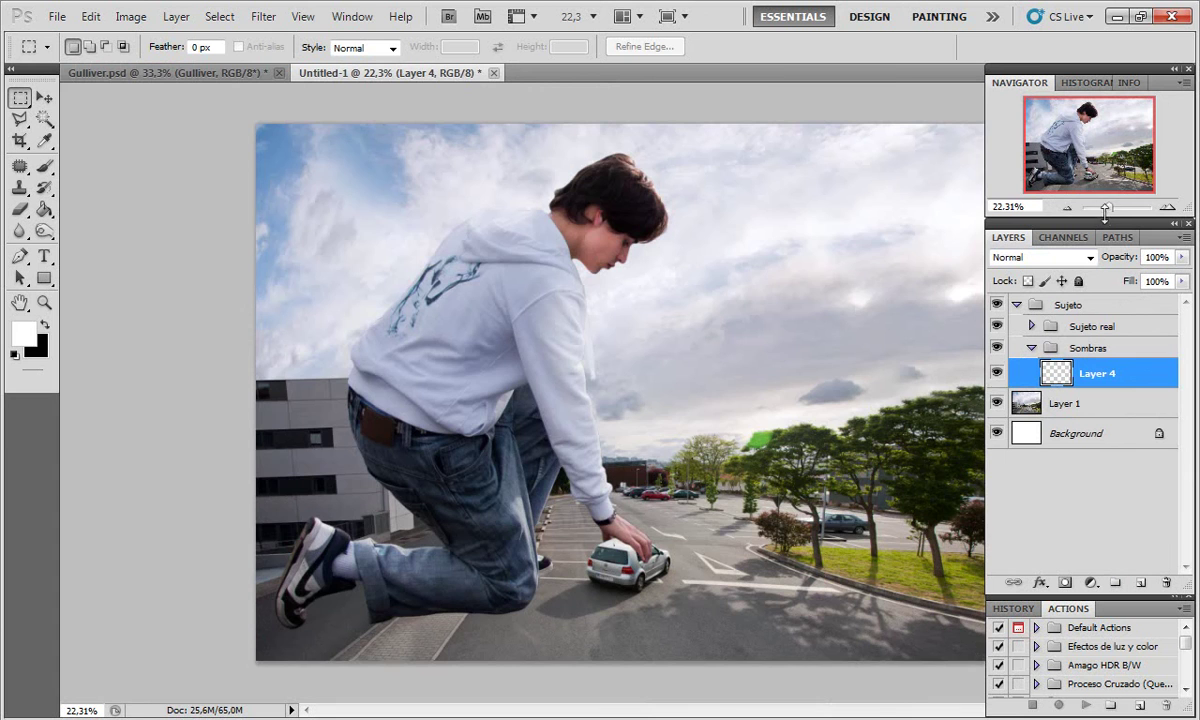
mouse_move(1105, 210)
mouse_down()
mouse_move(1117, 208)
mouse_move(1085, 178)
mouse_move(1080, 187)
mouse_up()
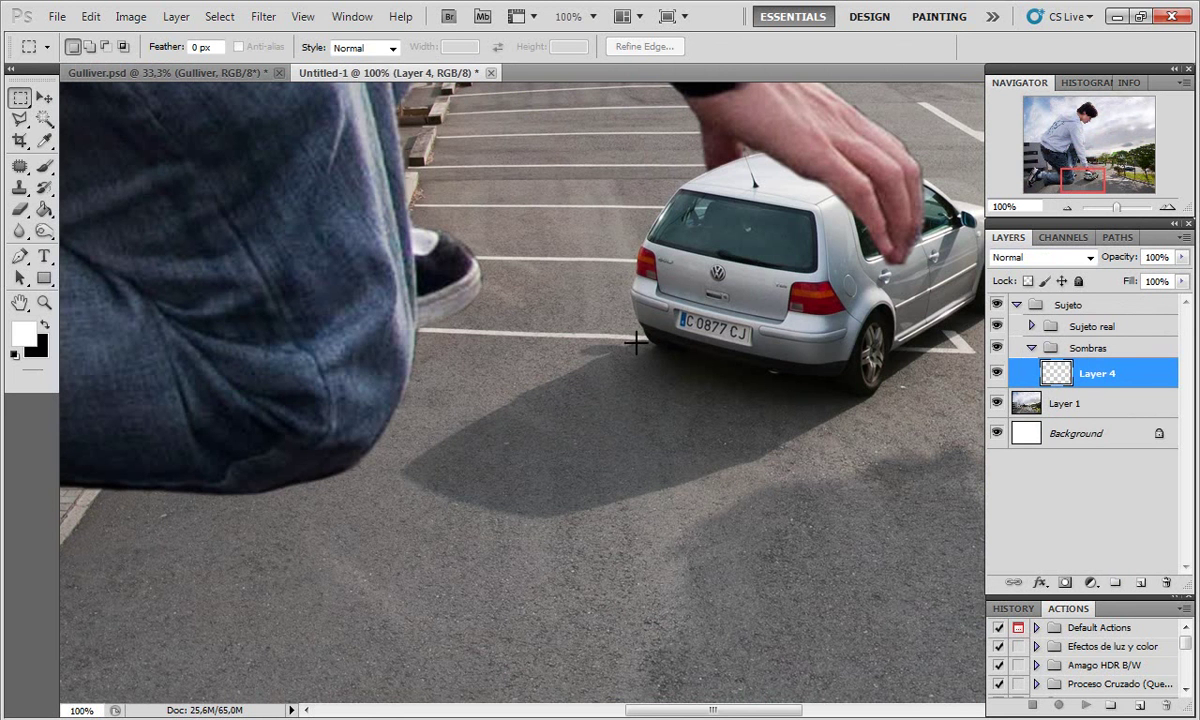
drag(1117, 212, 1110, 210)
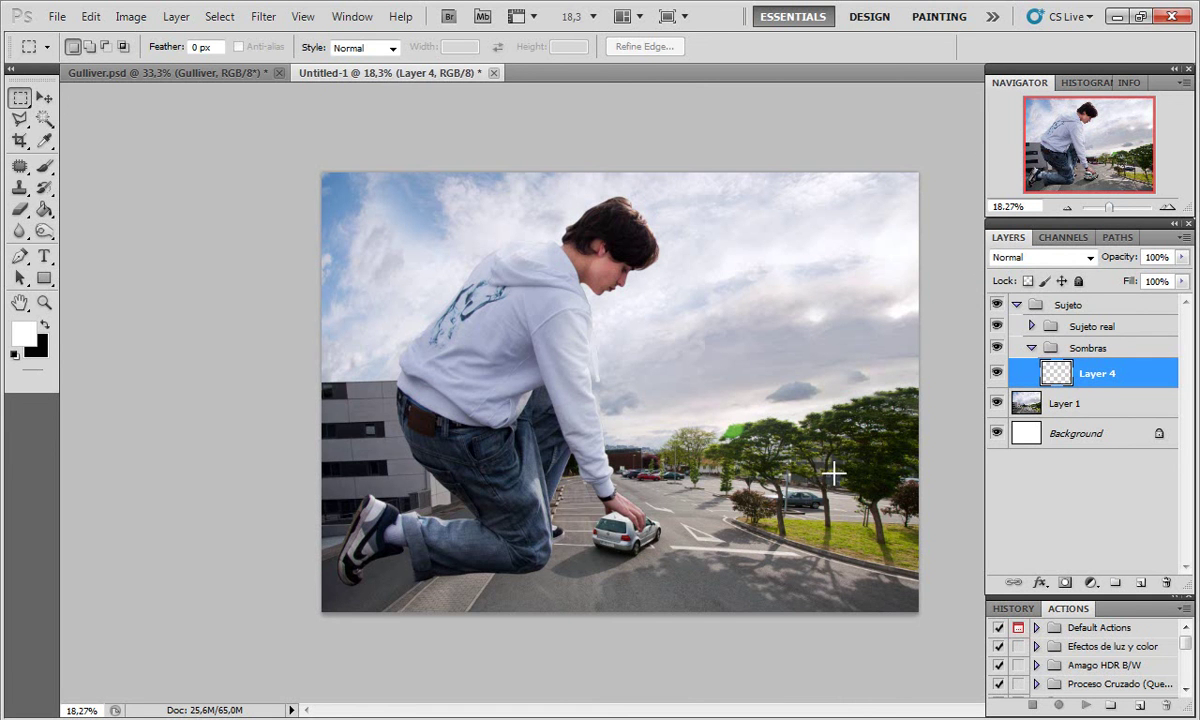
click(1050, 304)
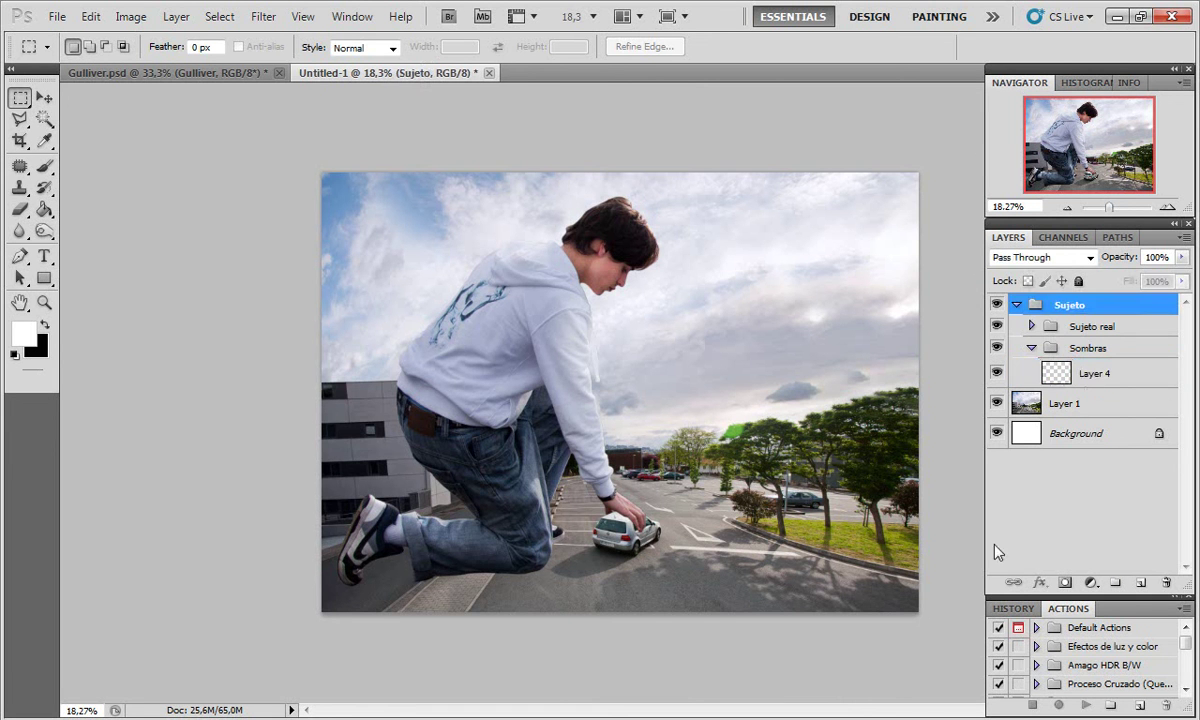
click(1137, 585)
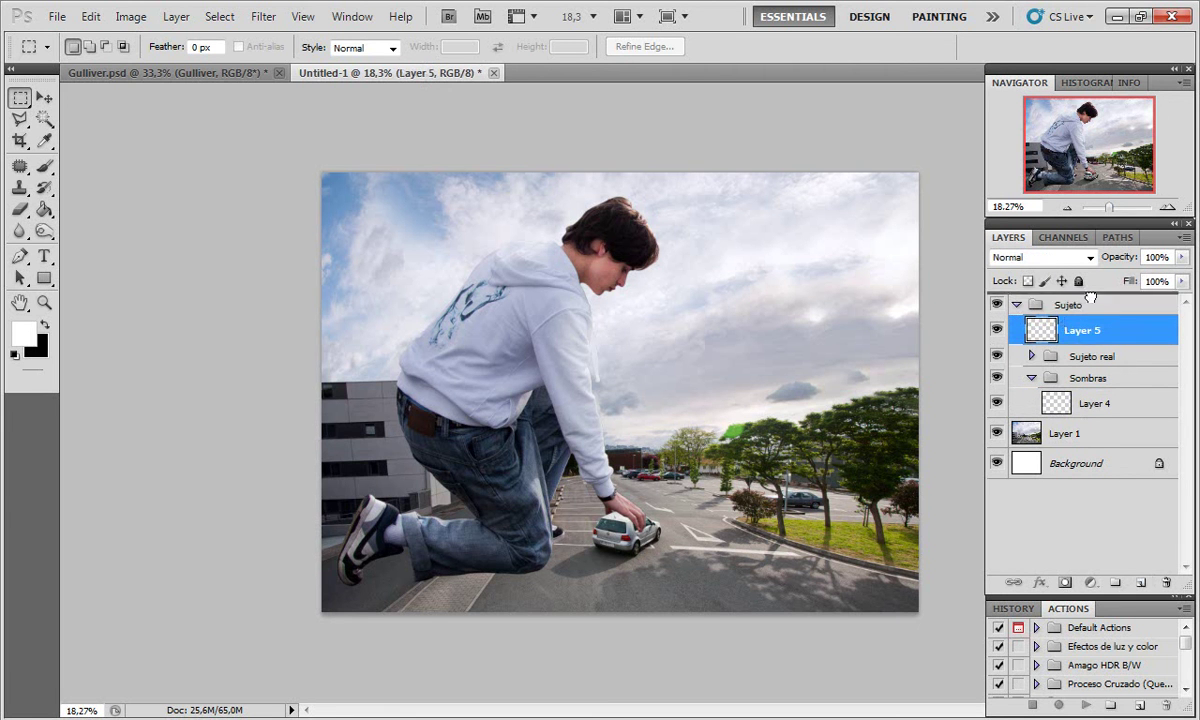
Step: Move Layer 5 to the top of the stack and fill it with black
drag(1085, 307, 1060, 292)
click(45, 210)
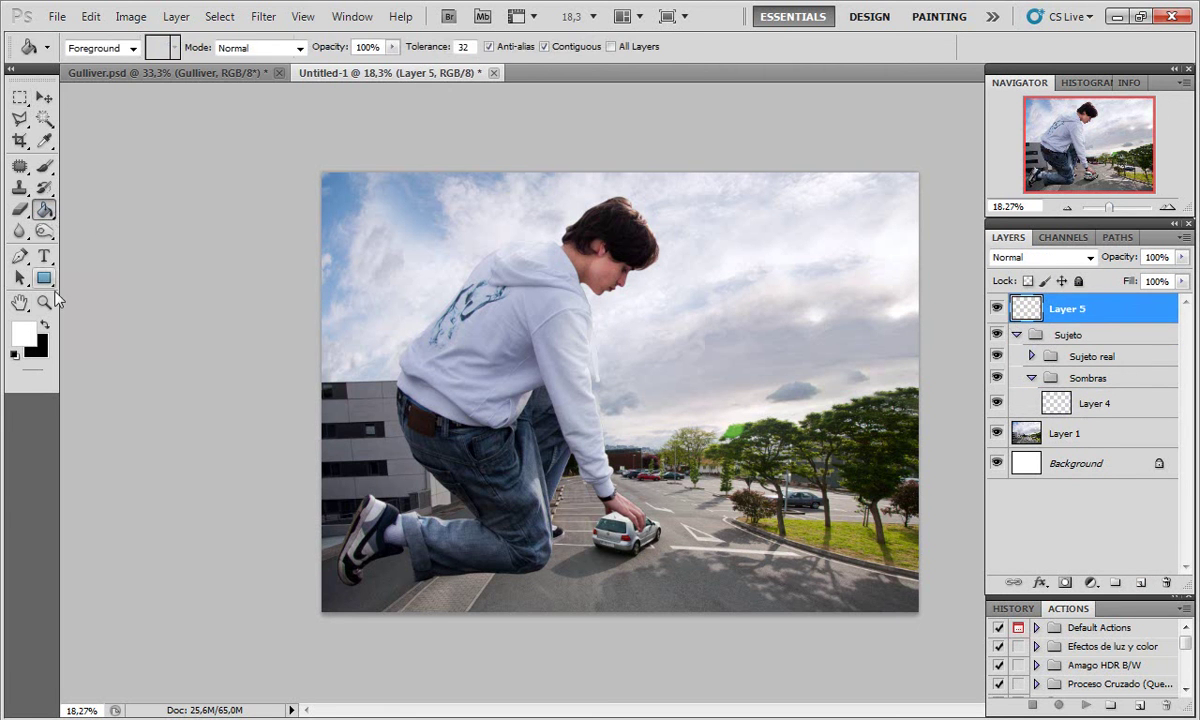
key(x)
key(alt+BackSpace)
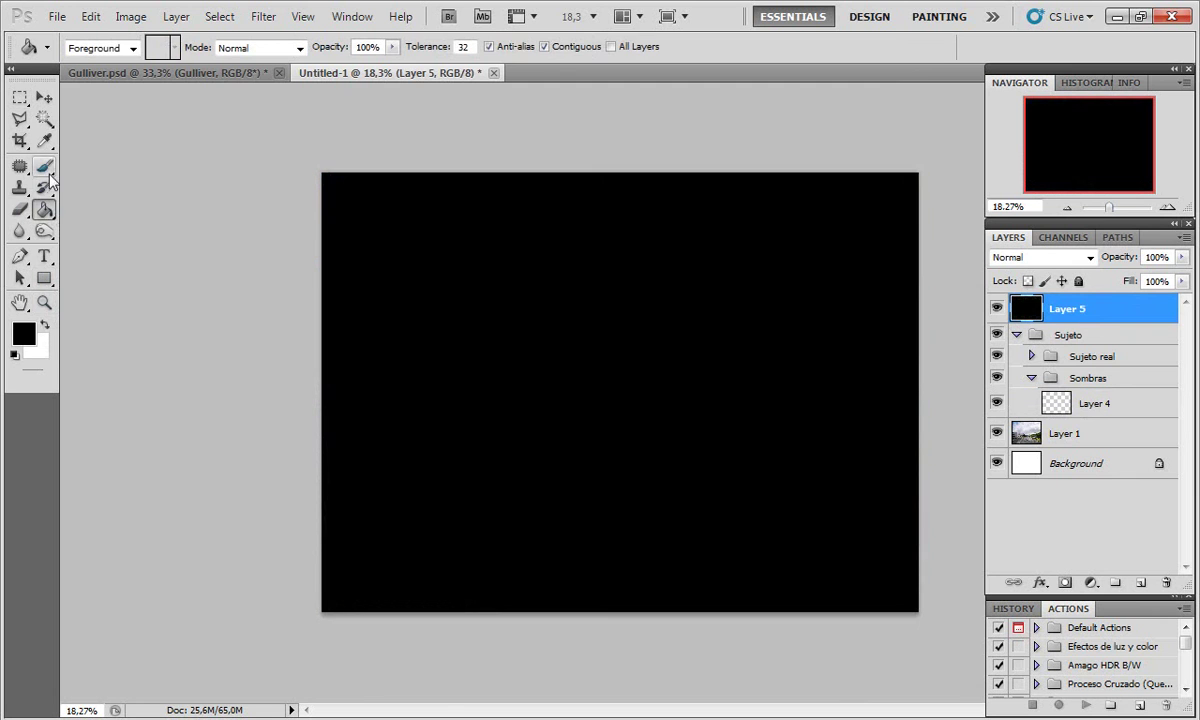
click(44, 166)
click(44, 324)
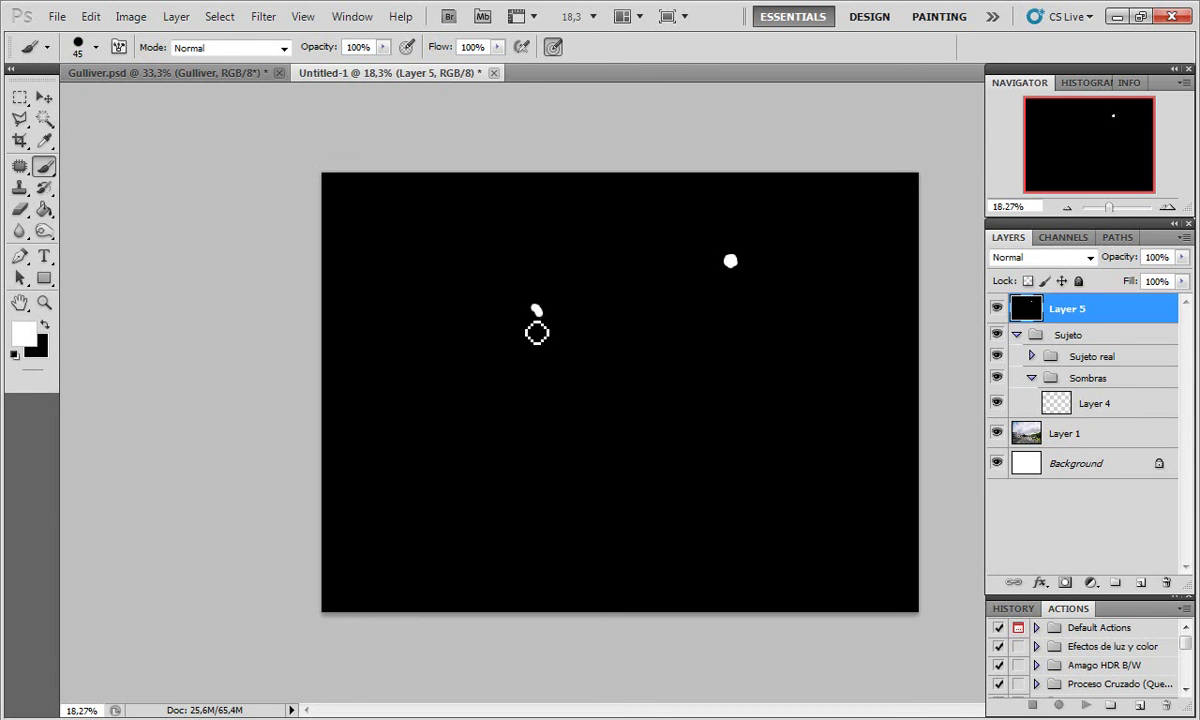
Step: Sketch two white stick figures with shadow lines, delete that layer, and switch to Gulliver.psd
mouse_move(536, 308)
mouse_down()
mouse_move(558, 391)
mouse_move(541, 392)
mouse_up()
mouse_move(760, 358)
mouse_down()
mouse_move(785, 383)
mouse_move(759, 476)
mouse_move(790, 474)
mouse_up()
drag(757, 414, 783, 402)
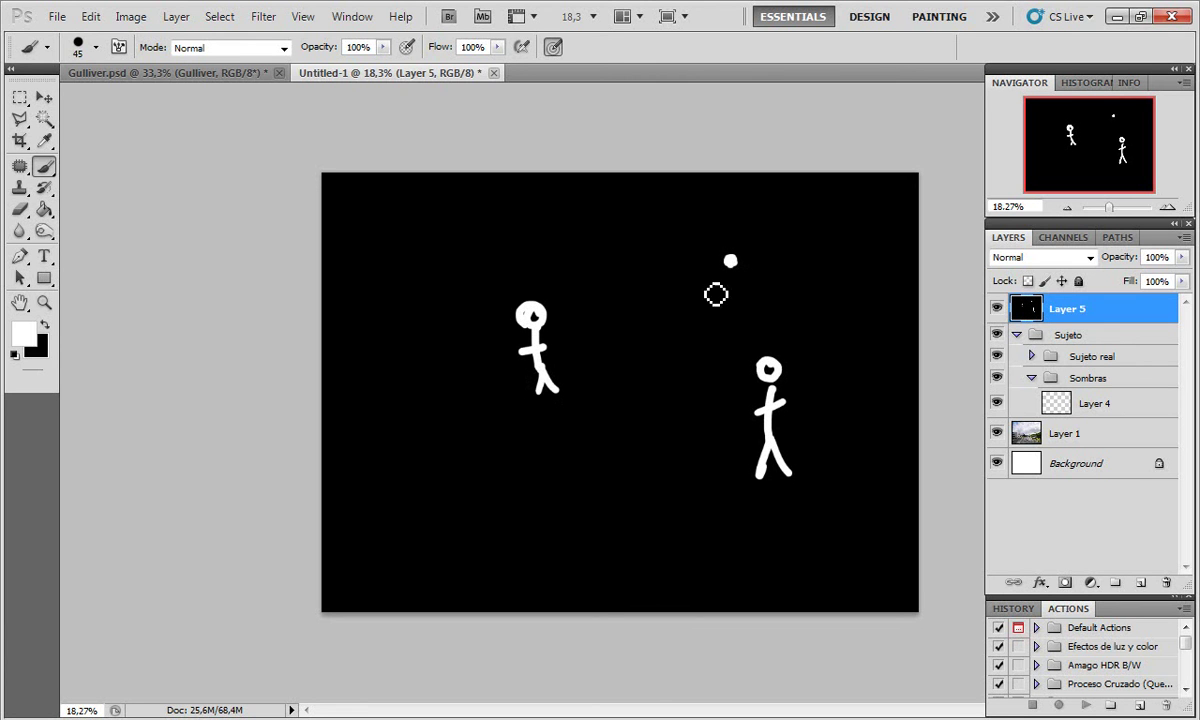
drag(558, 400, 470, 450)
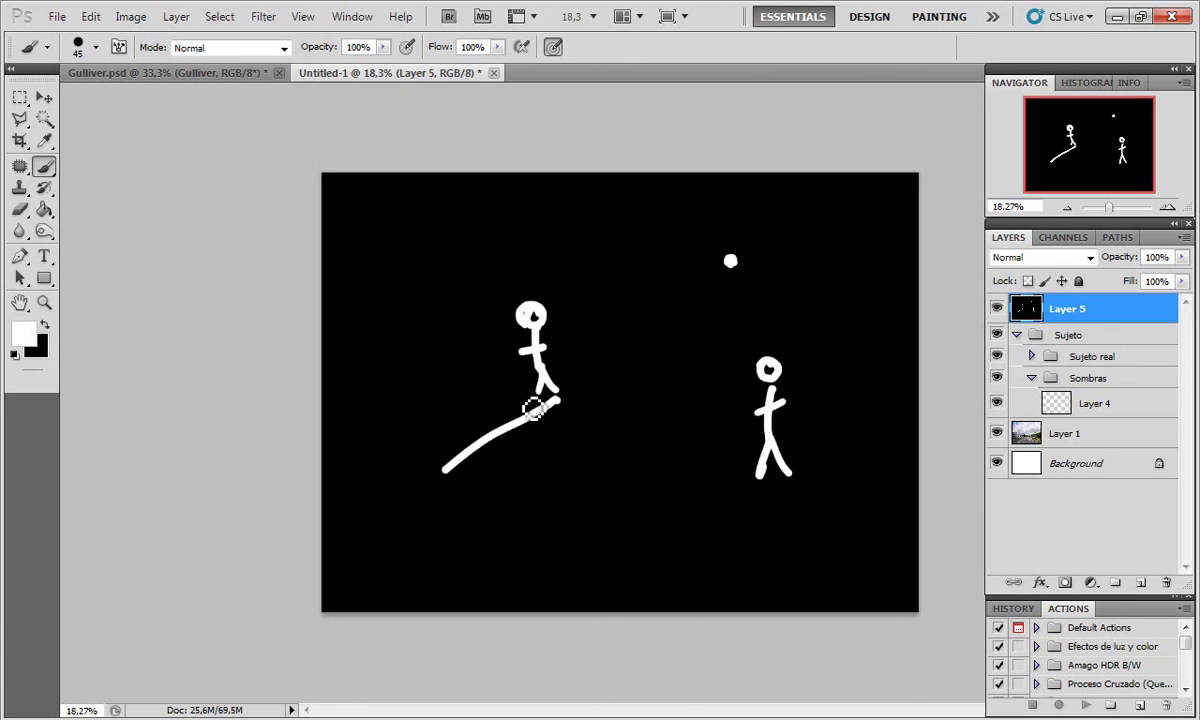
drag(534, 398, 372, 490)
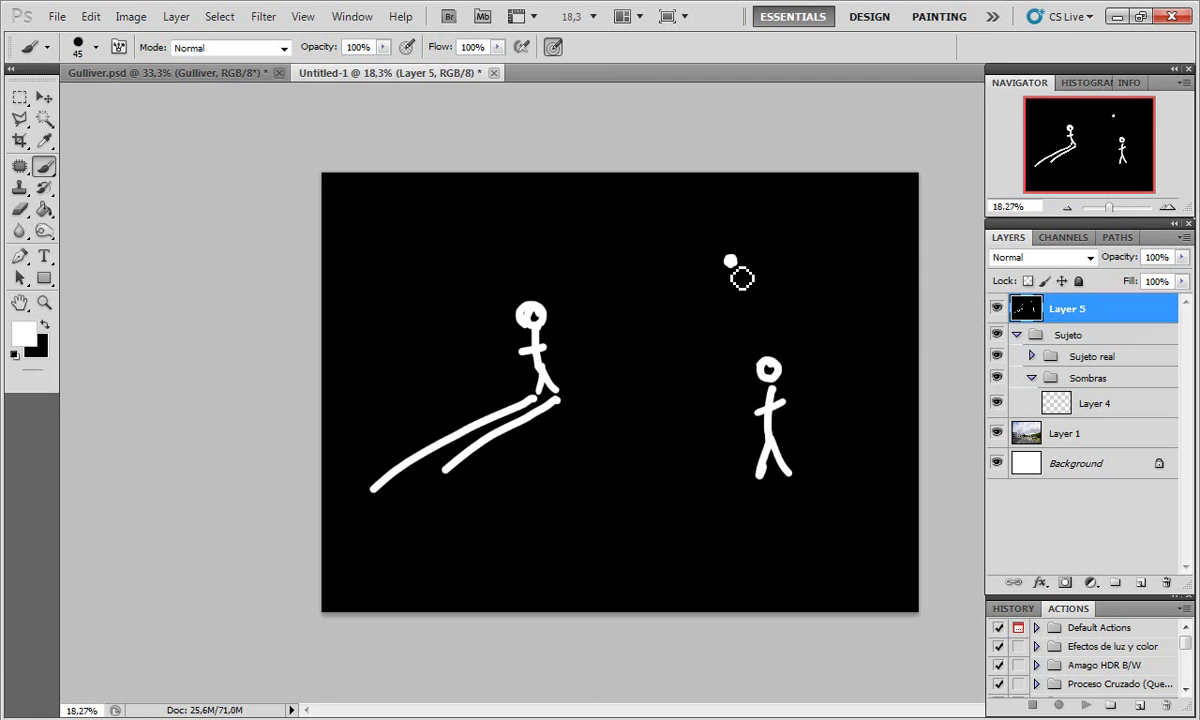
mouse_move(762, 490)
mouse_down()
mouse_move(790, 588)
mouse_move(820, 598)
mouse_up()
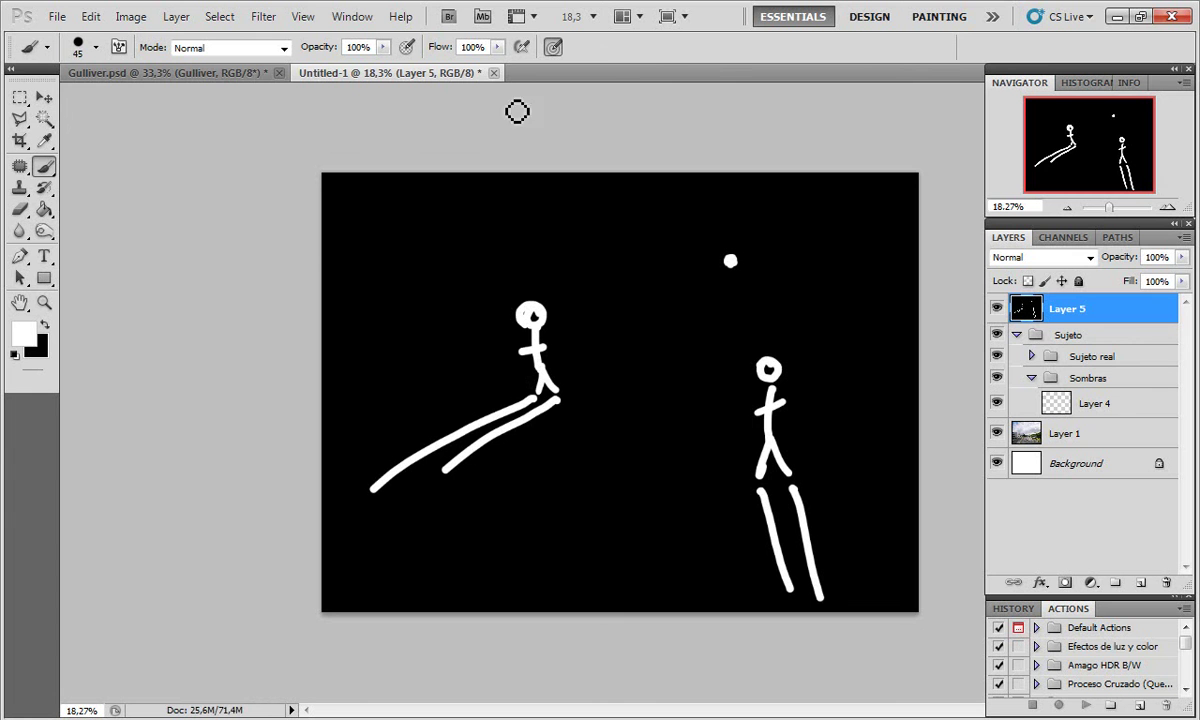
mouse_move(1040, 305)
mouse_down()
mouse_move(1145, 360)
mouse_move(1166, 582)
mouse_up()
key(ctrl+Tab)
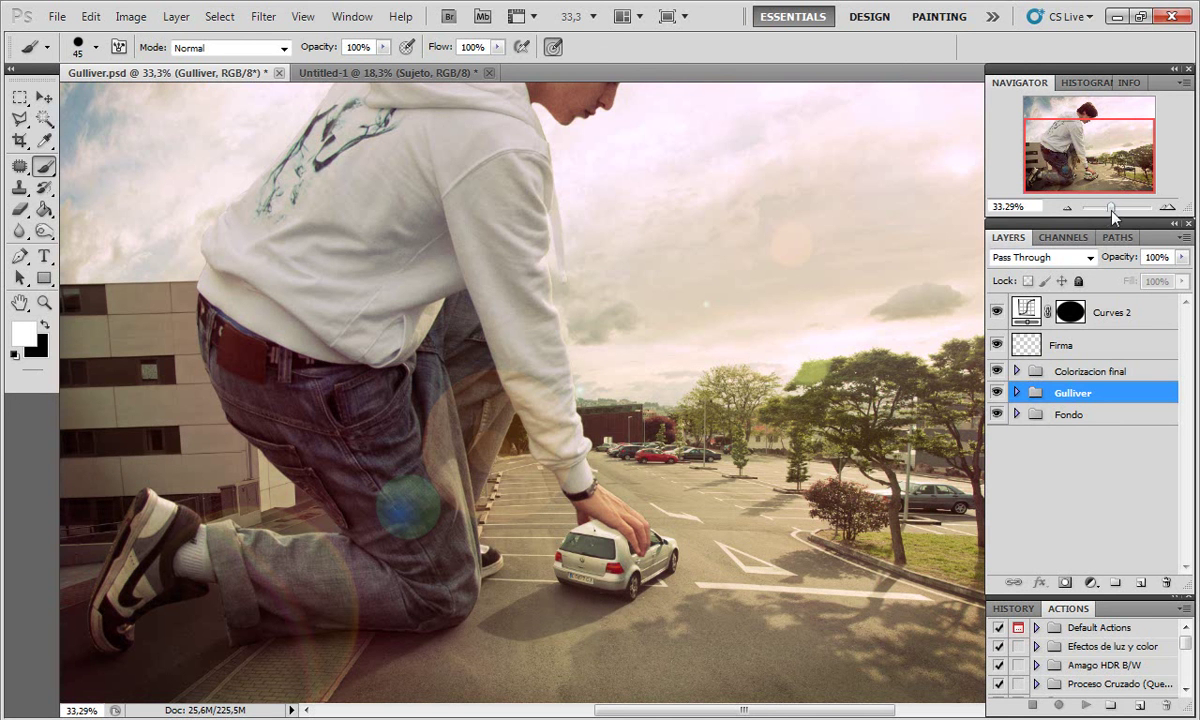
Step: Return to Untitled-1, select the empty Layer 4 in Sombras, and zoom onto the legs and car
drag(1112, 210, 1095, 230)
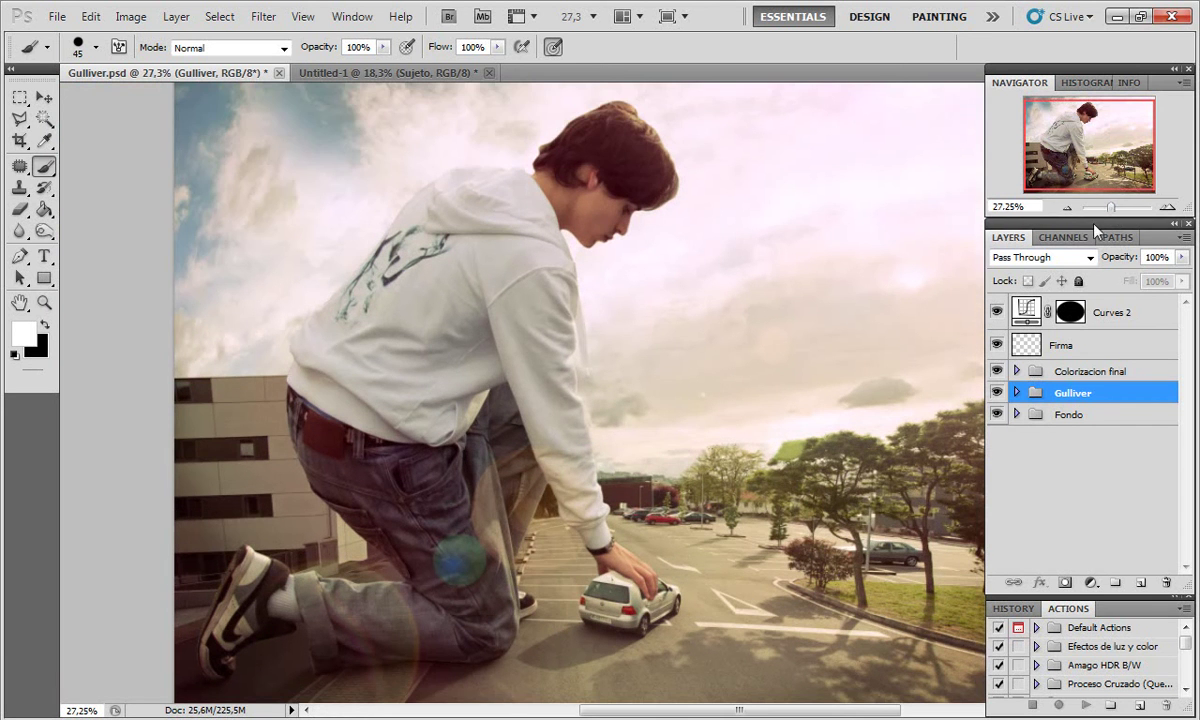
click(440, 73)
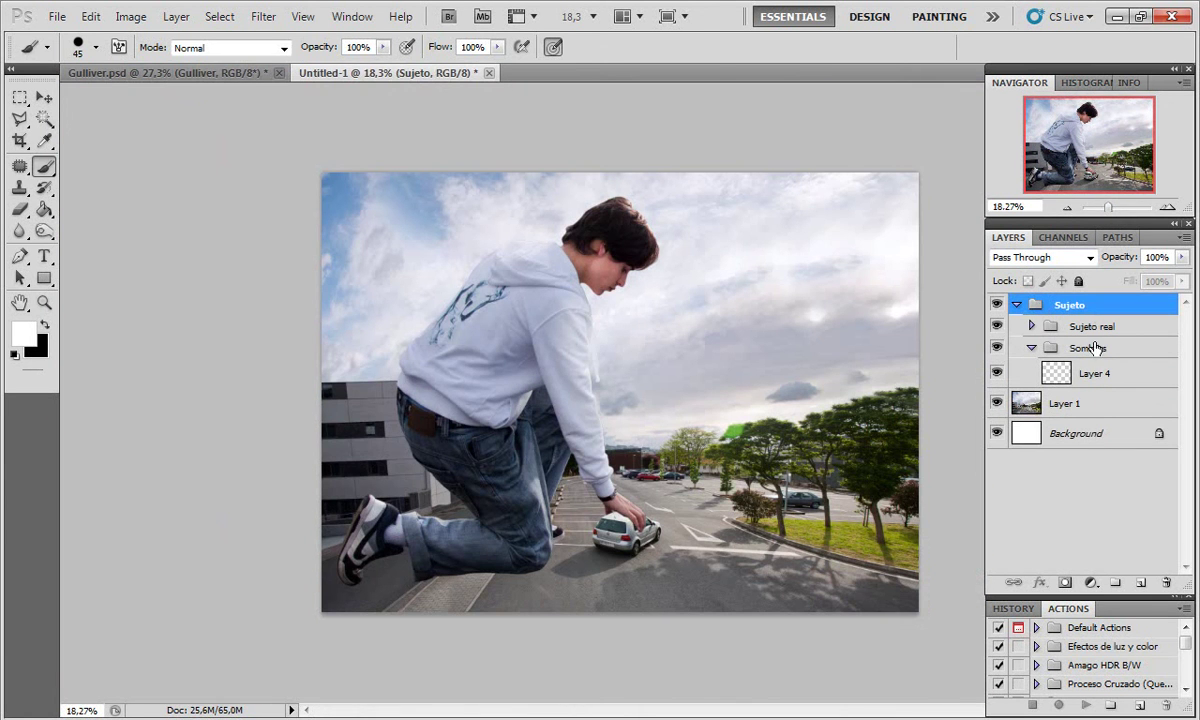
click(1020, 372)
drag(1107, 208, 1113, 216)
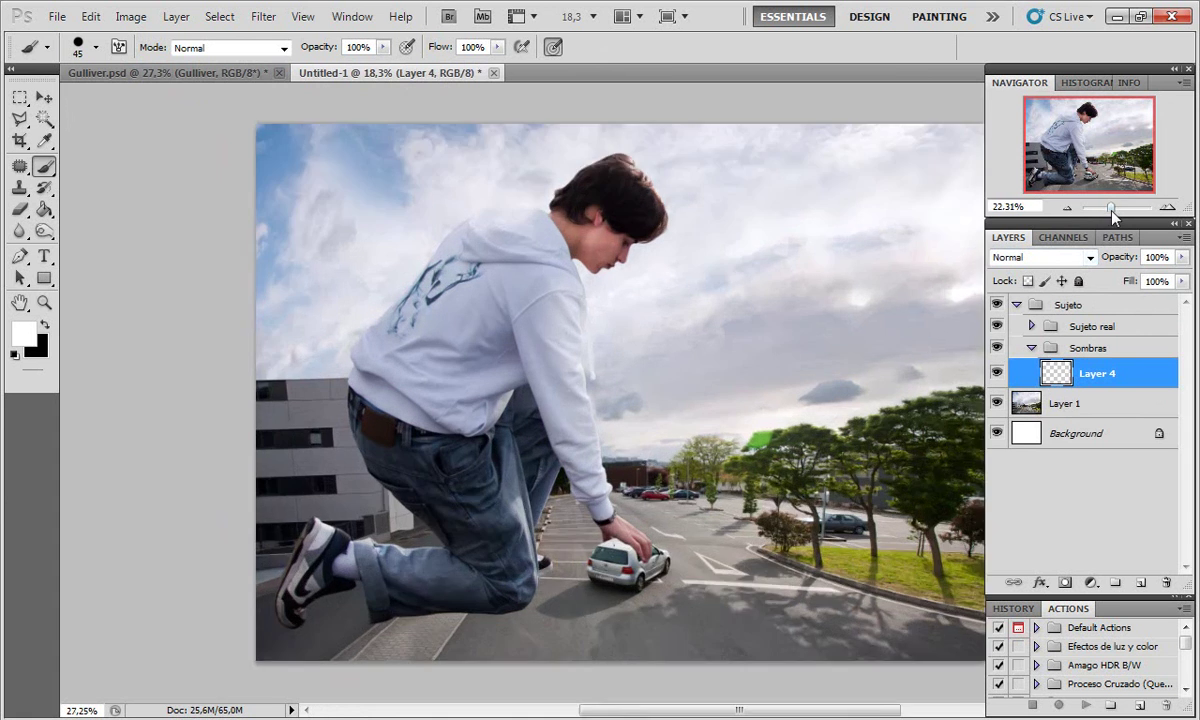
drag(1090, 164, 1080, 182)
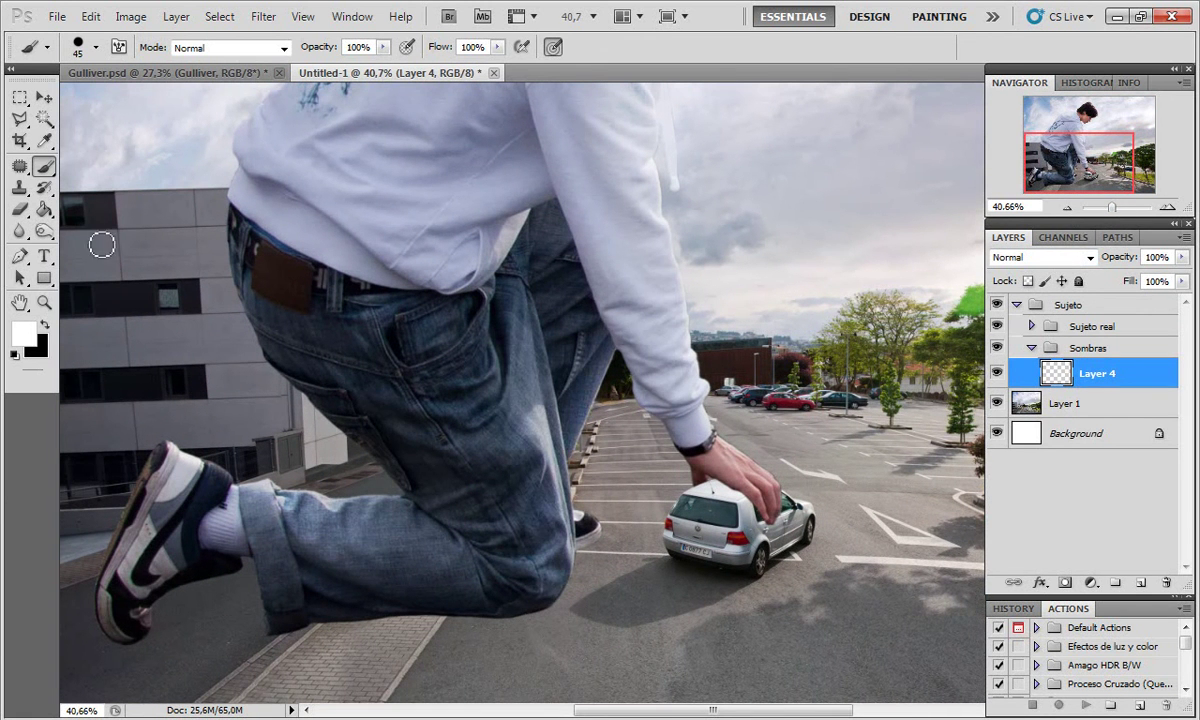
Step: Switch to the Polygonal Lasso, draw test triangle selections on the jeans, then deselect
click(16, 122)
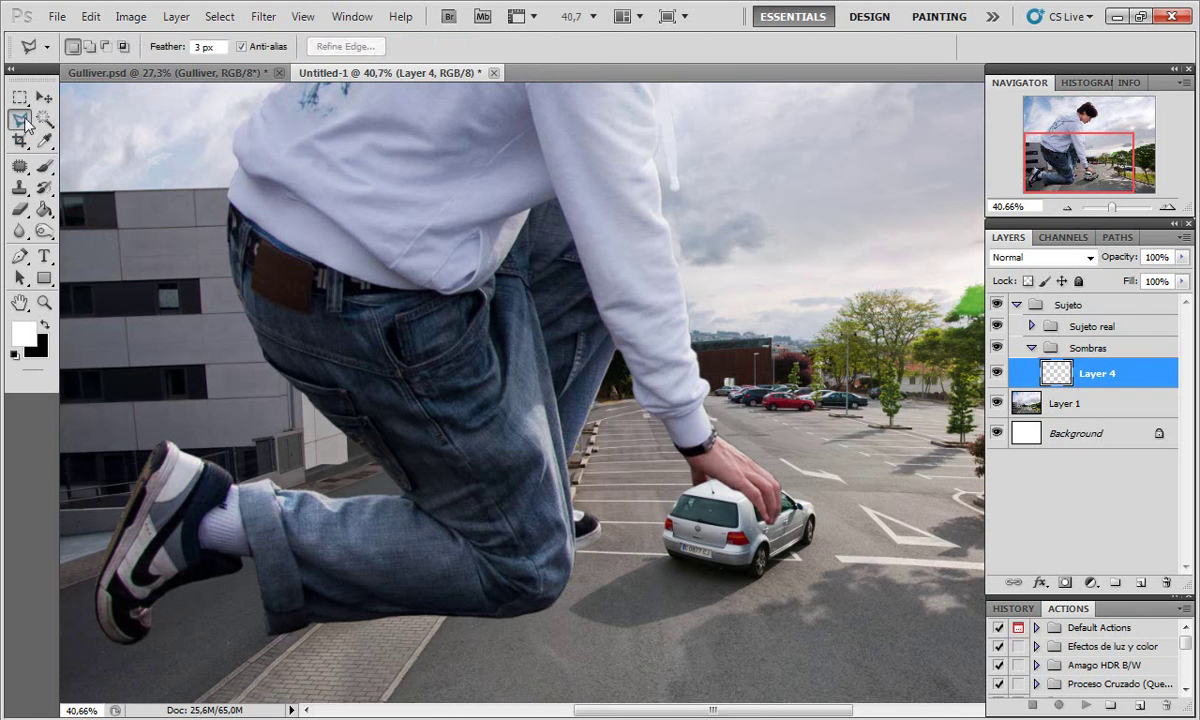
right_click(22, 126)
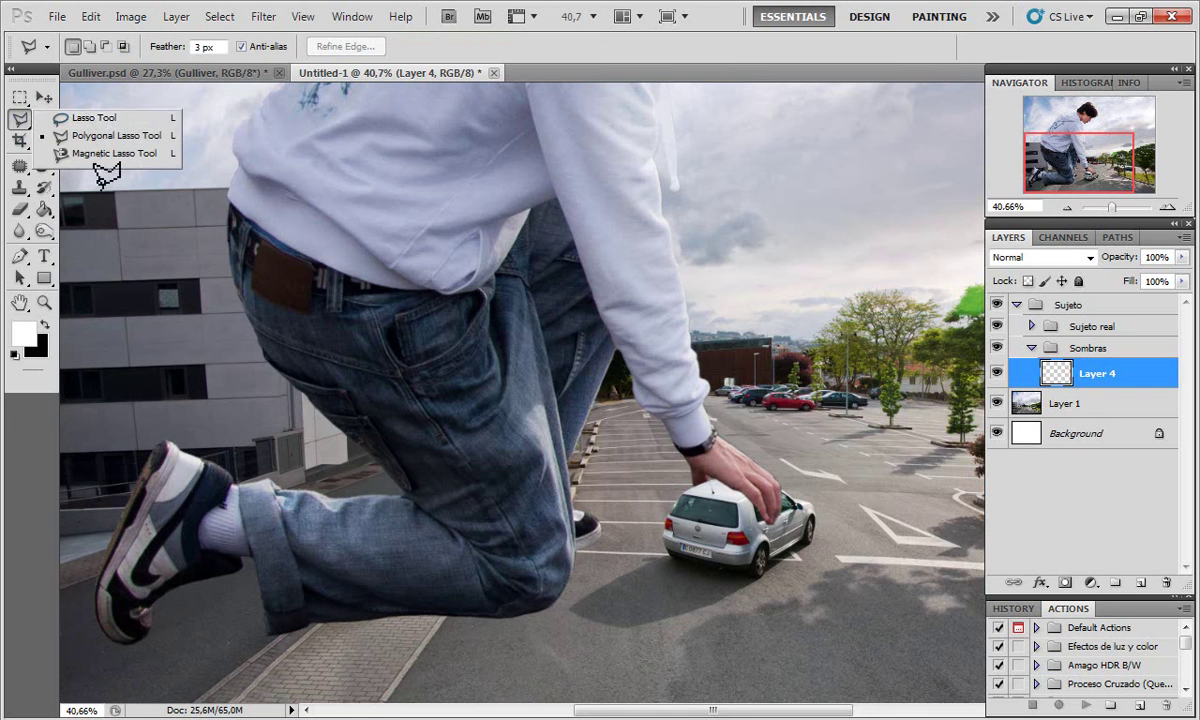
click(404, 281)
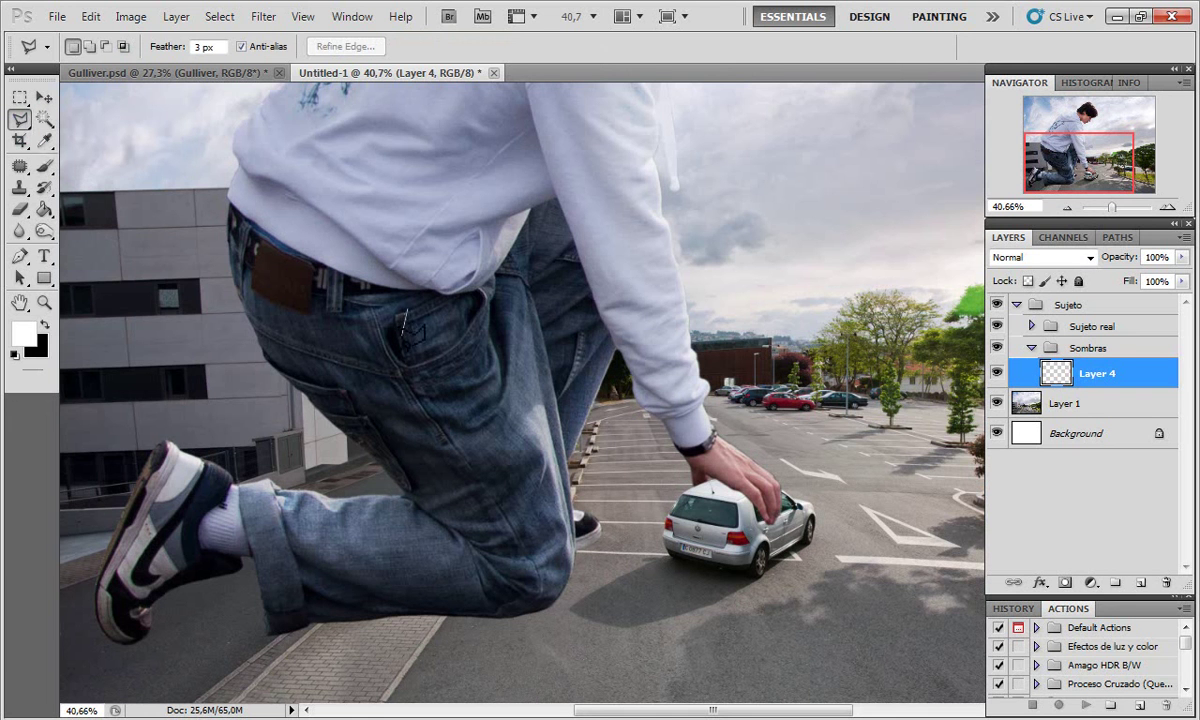
click(562, 362)
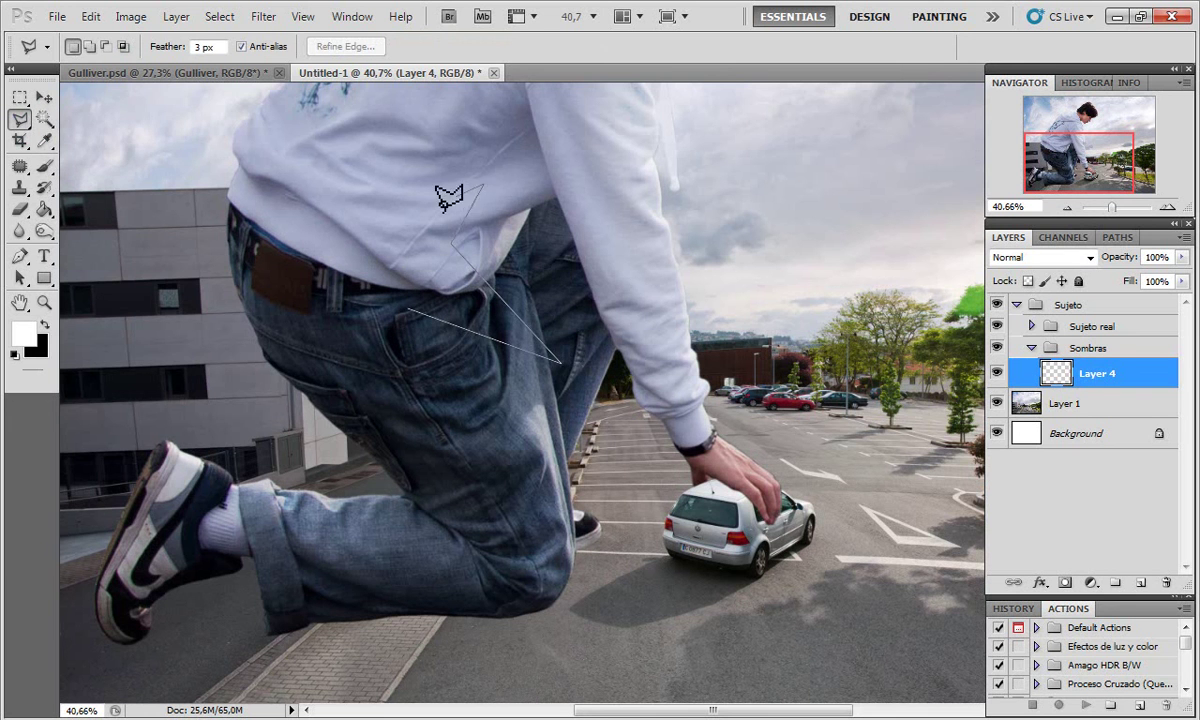
click(483, 185)
click(411, 308)
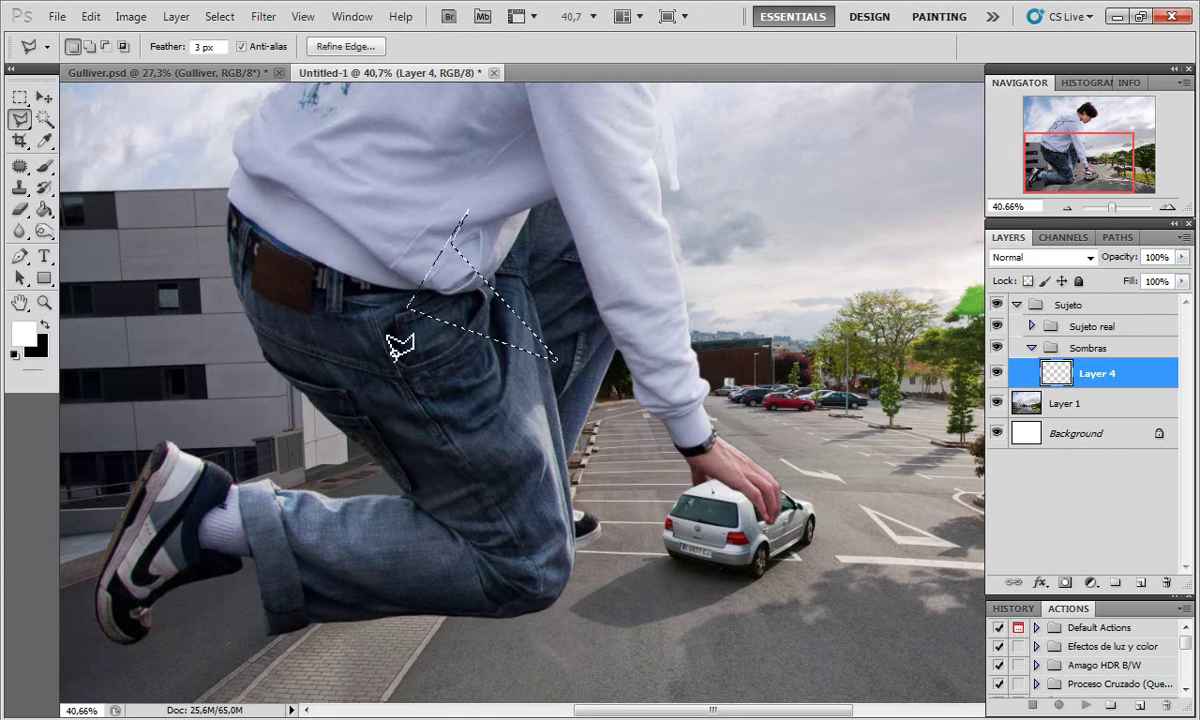
click(387, 343)
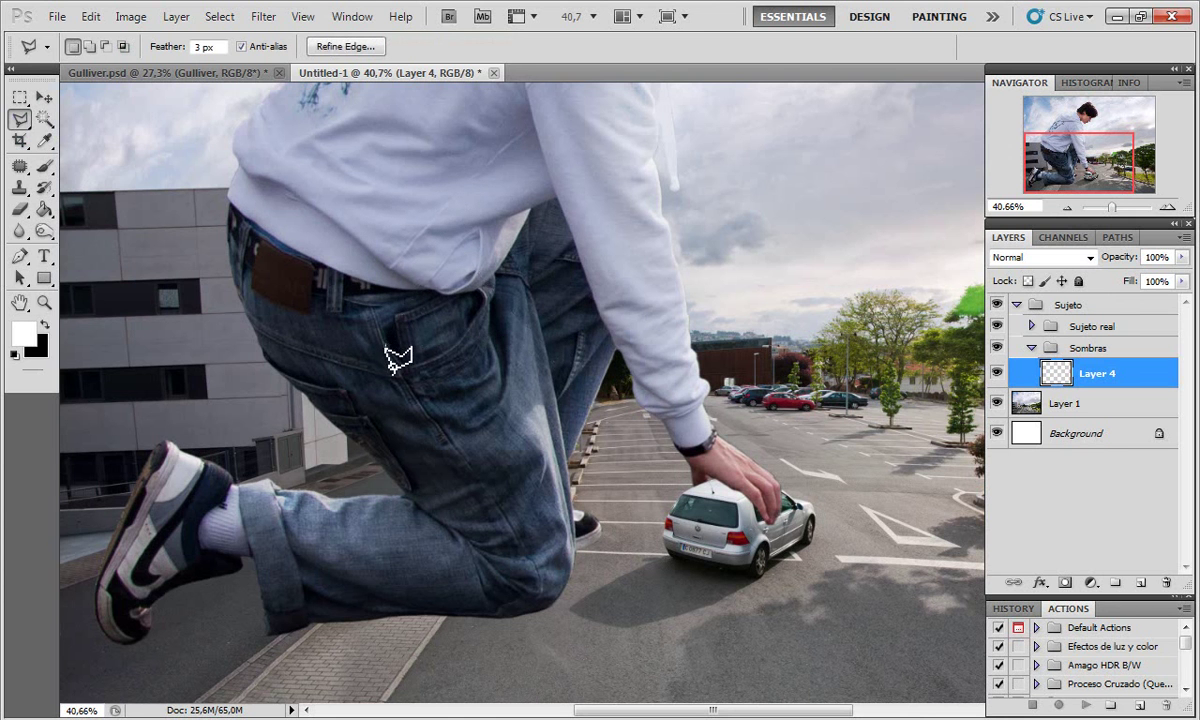
click(406, 293)
click(445, 325)
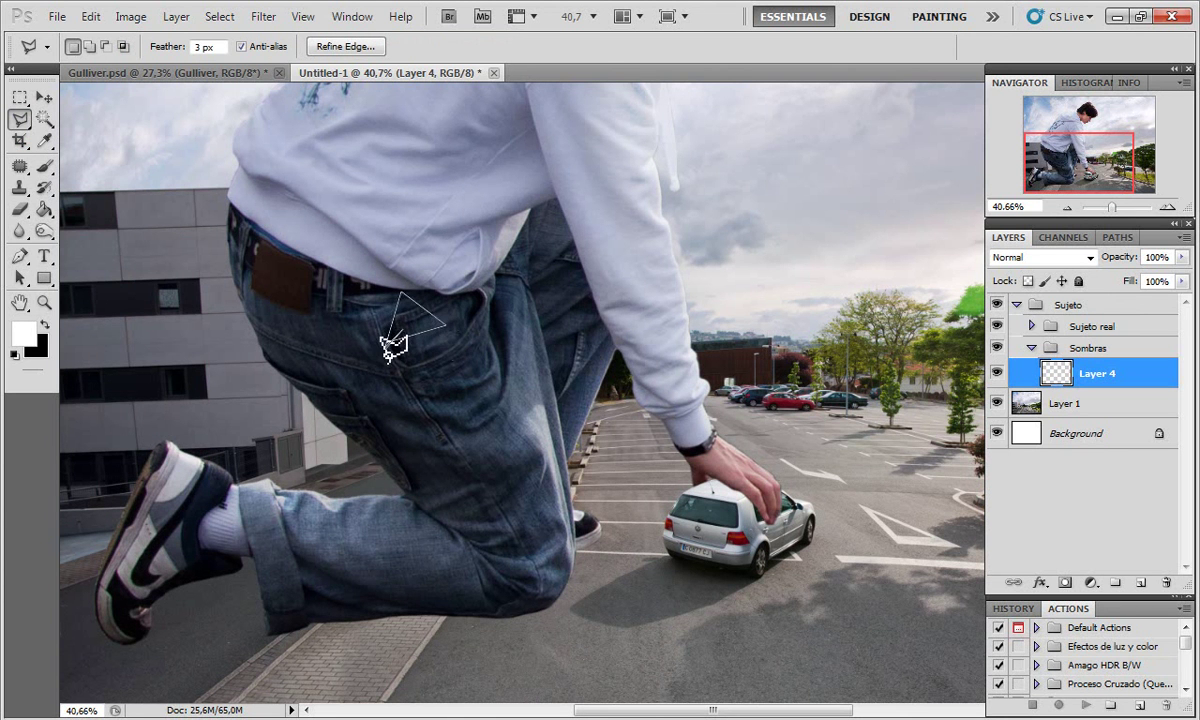
click(390, 342)
drag(1040, 131, 1044, 131)
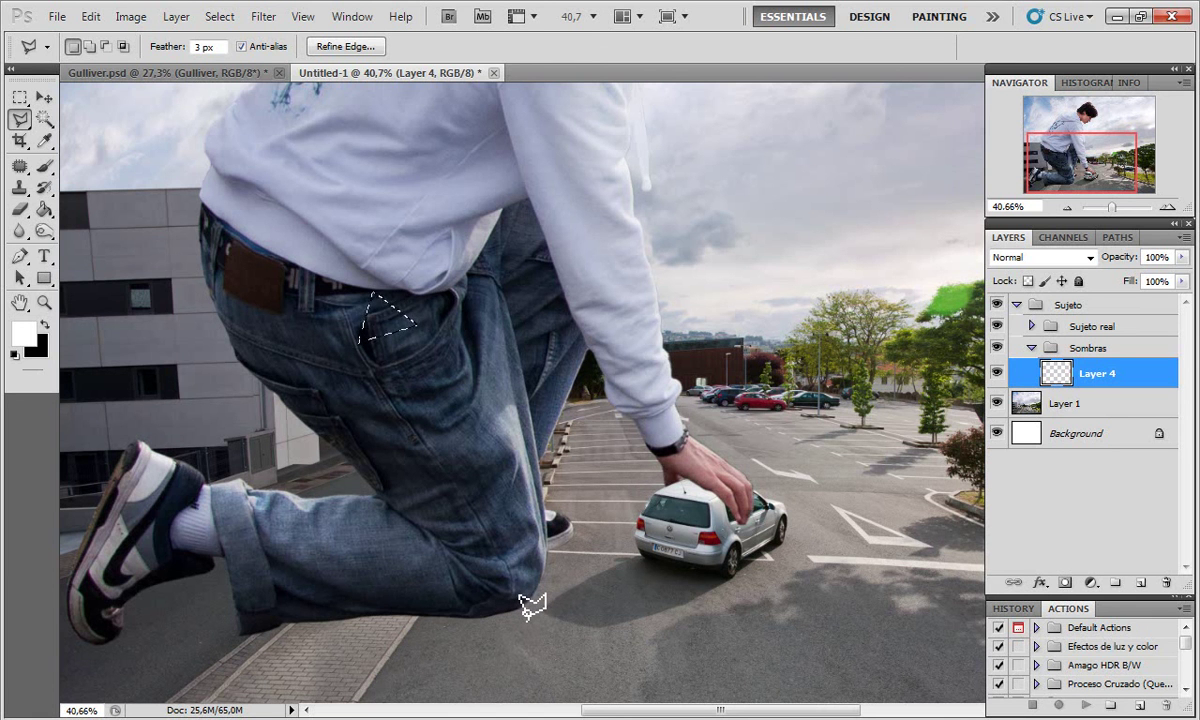
key(ctrl+d)
Step: Outline a polygonal shadow selection on the ground from the jeans bottom to the lower-left edge
click(520, 606)
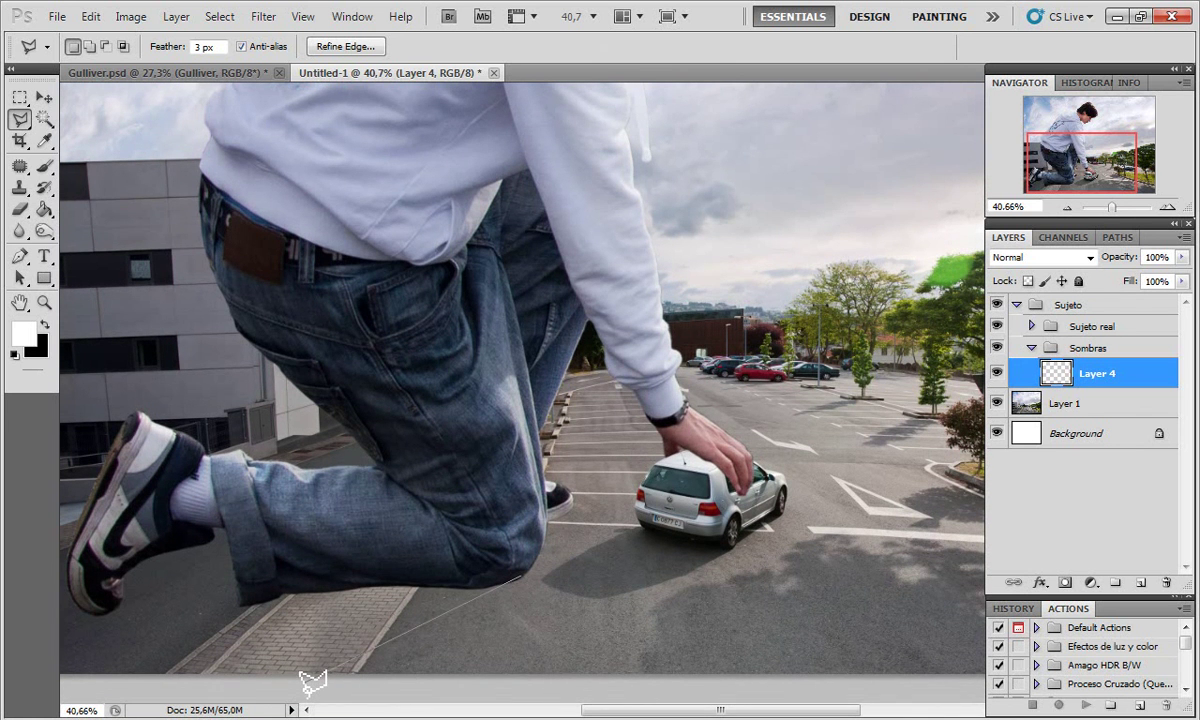
click(303, 680)
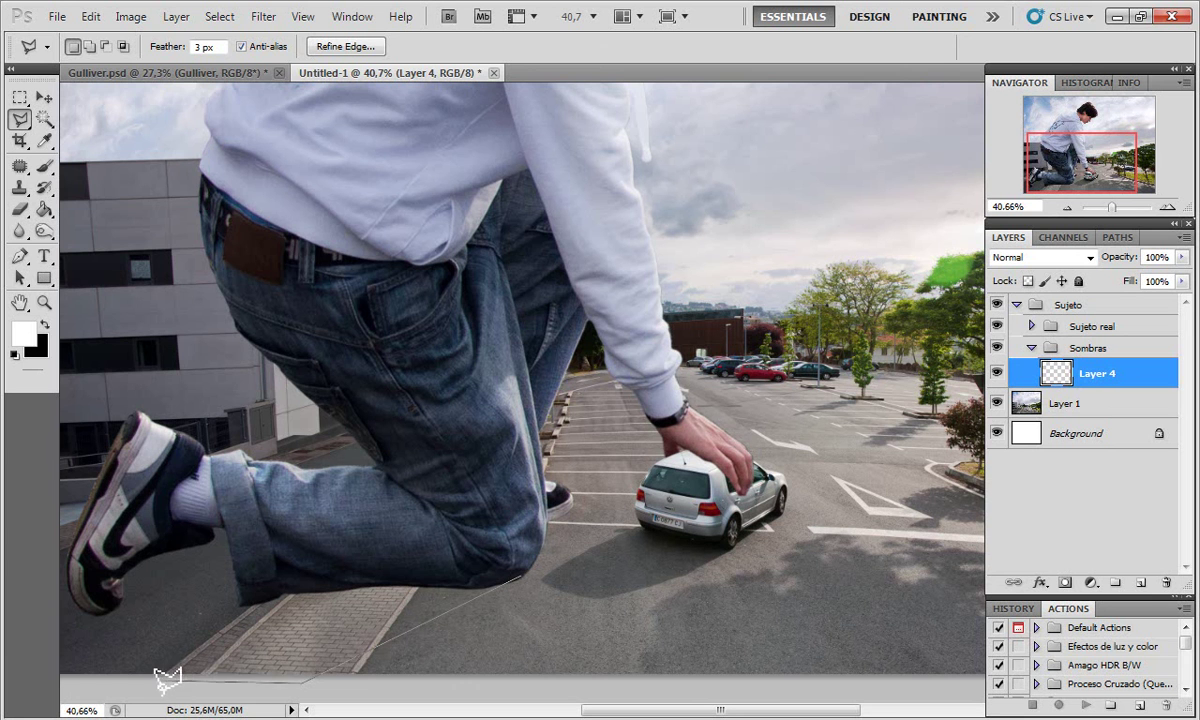
click(72, 682)
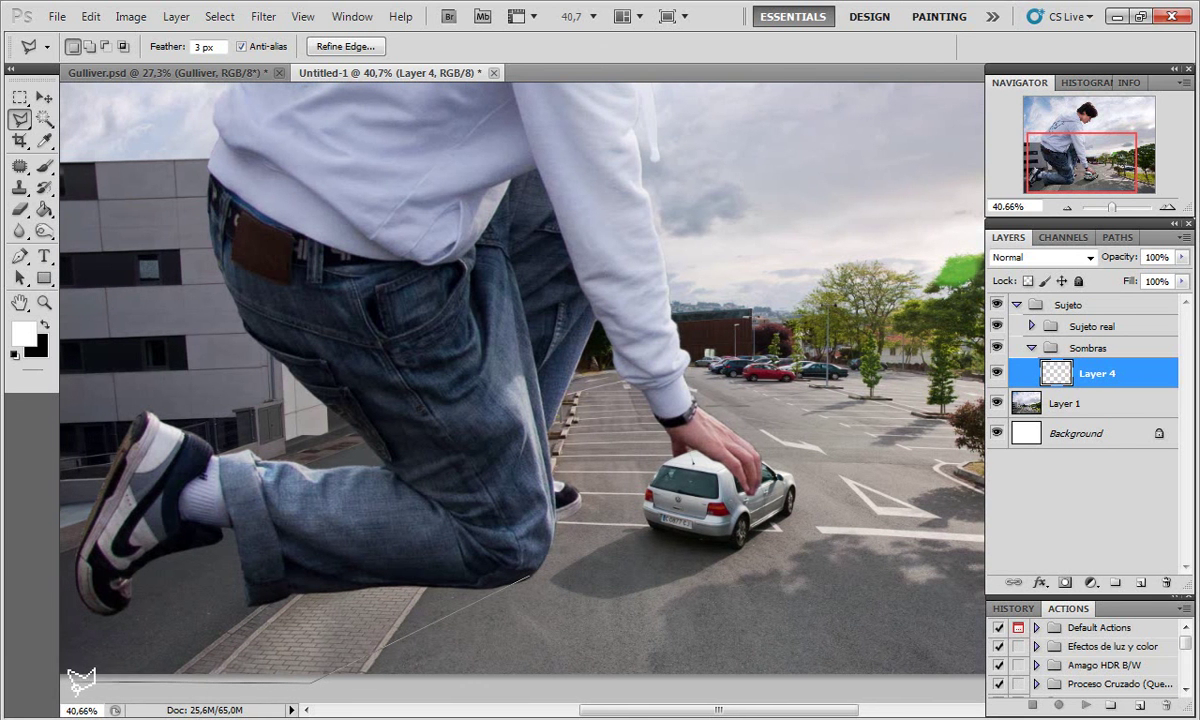
click(250, 581)
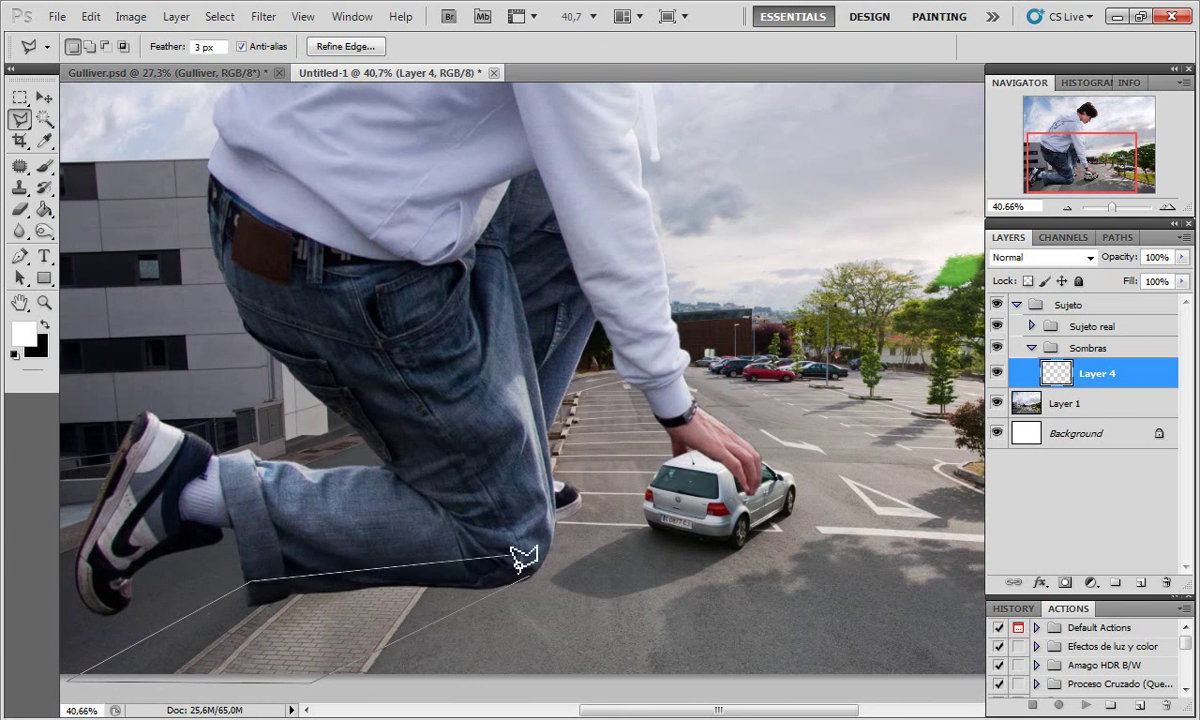
double_click(526, 577)
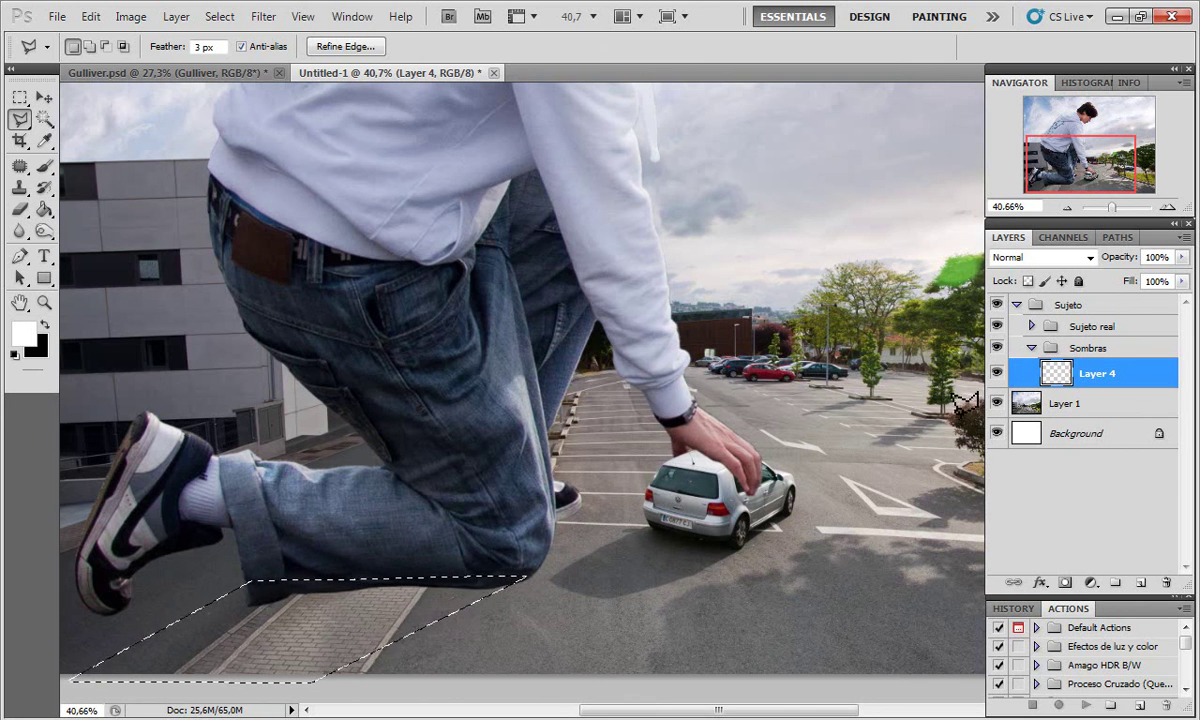
Step: Make black the foreground colour and fill the shadow selection with the Paint Bucket
click(45, 322)
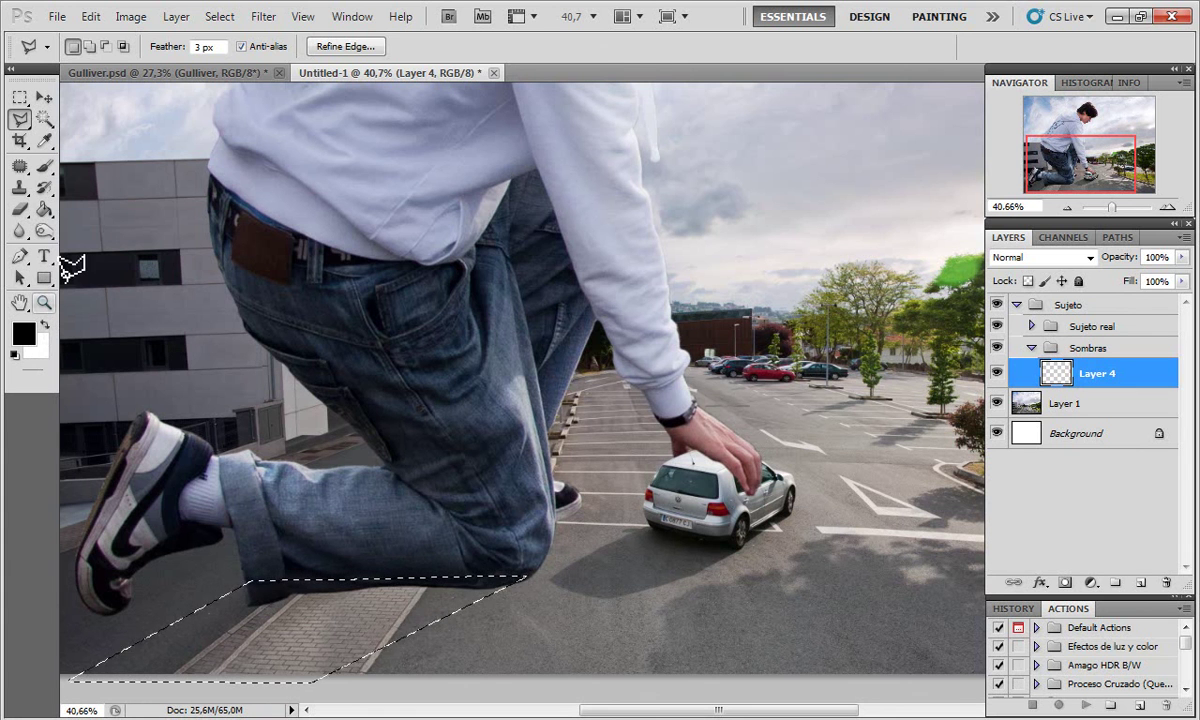
click(45, 209)
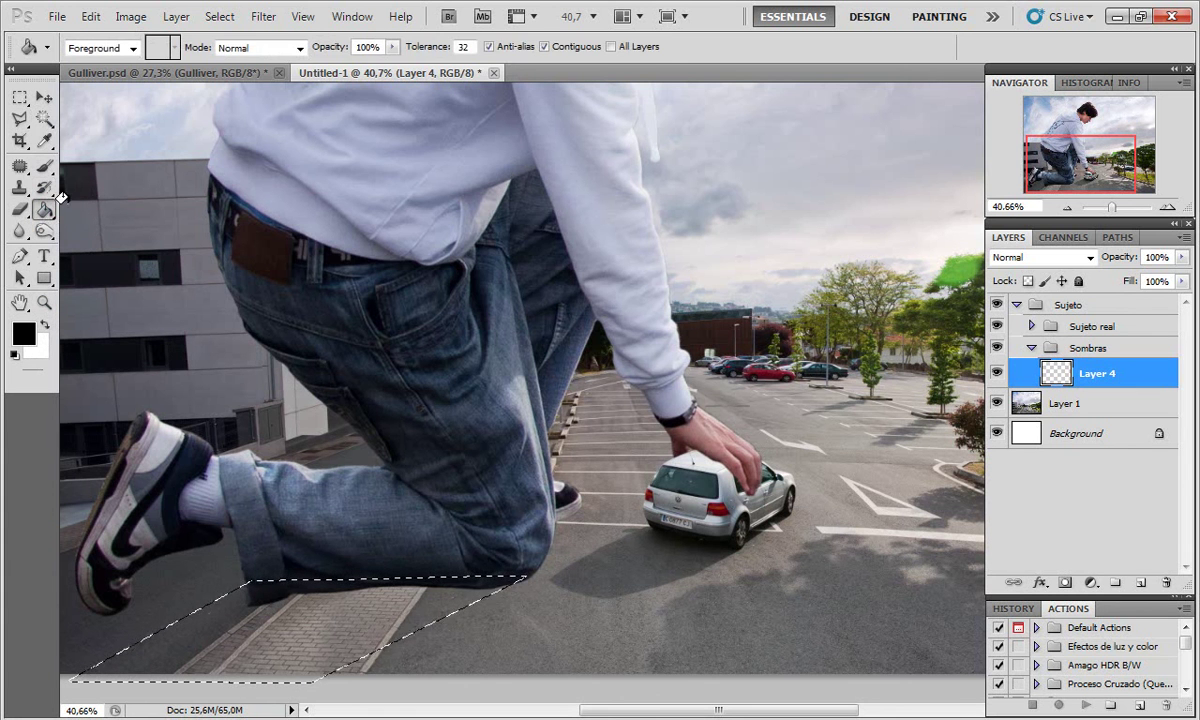
click(45, 165)
click(45, 209)
click(346, 589)
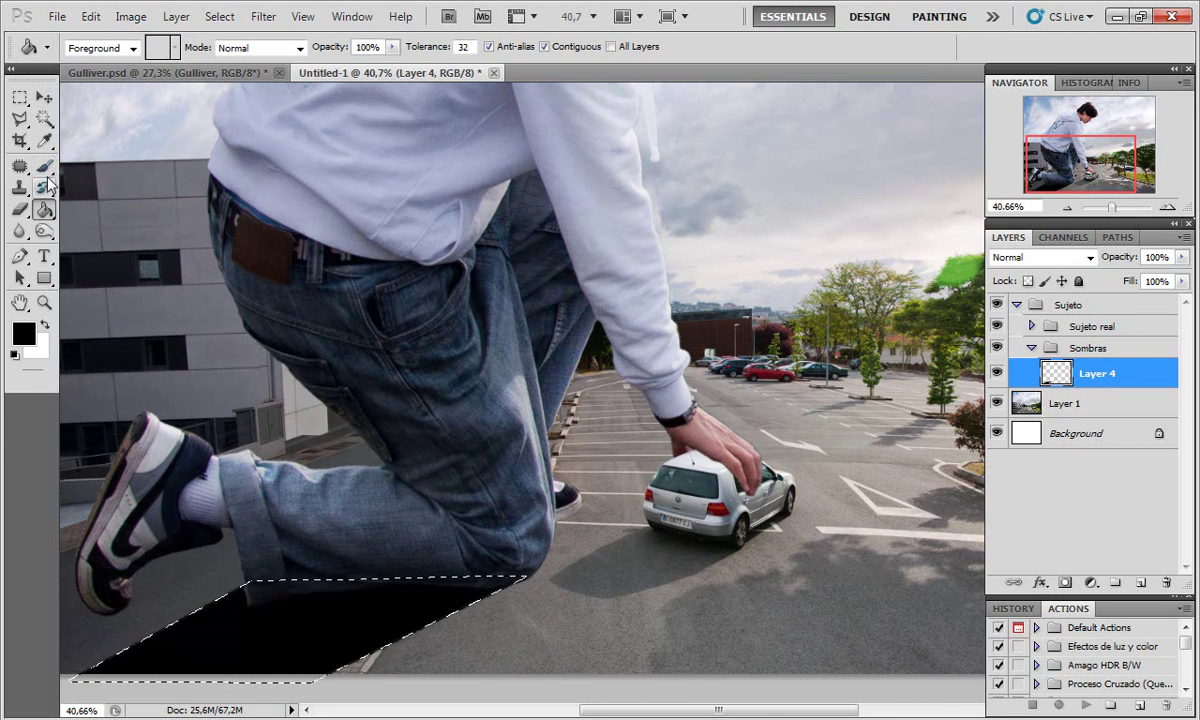
click(19, 119)
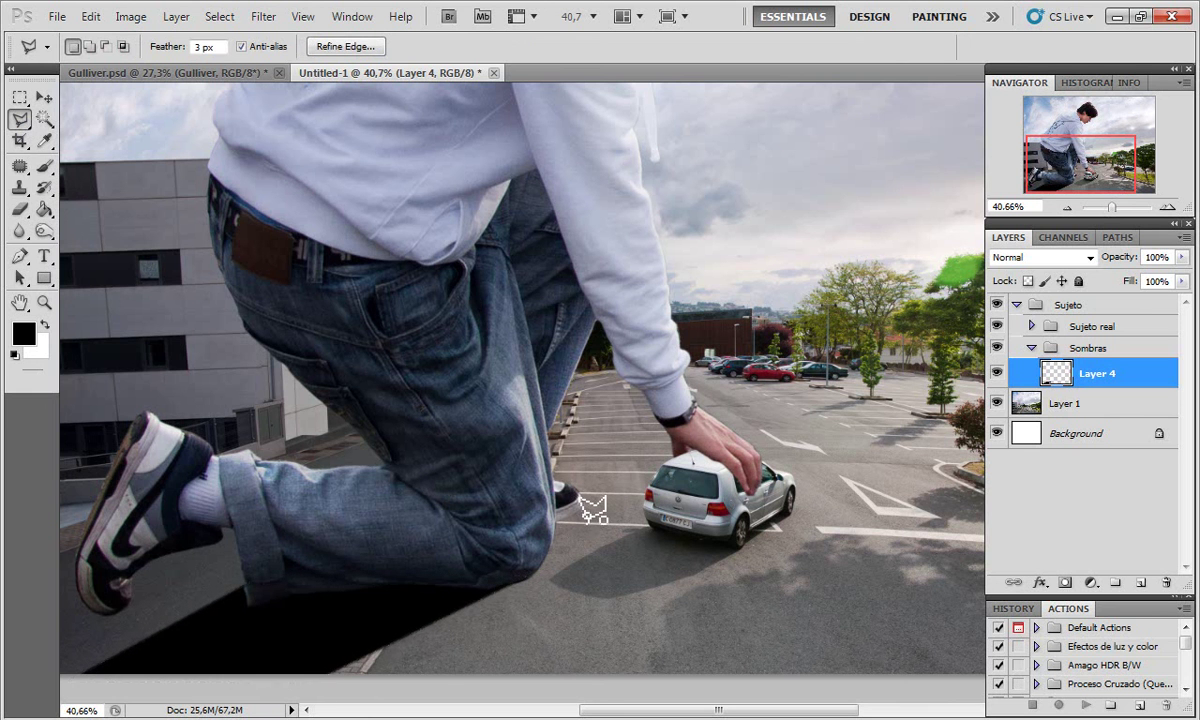
Step: Deselect the shadow and draw a small test selection near the knee
key(ctrl+d)
click(537, 537)
double_click(571, 514)
click(46, 212)
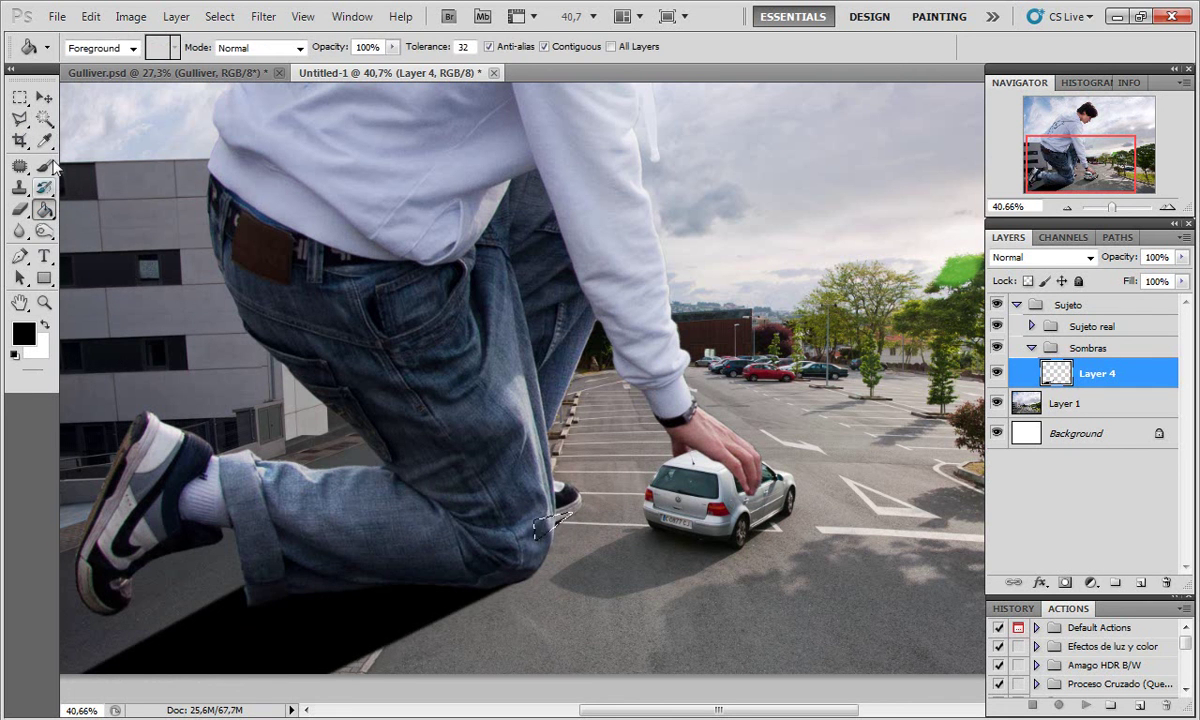
click(20, 118)
Step: Select a narrow wedge under the left shoe tip and fill it with black
drag(160, 400, 365, 312)
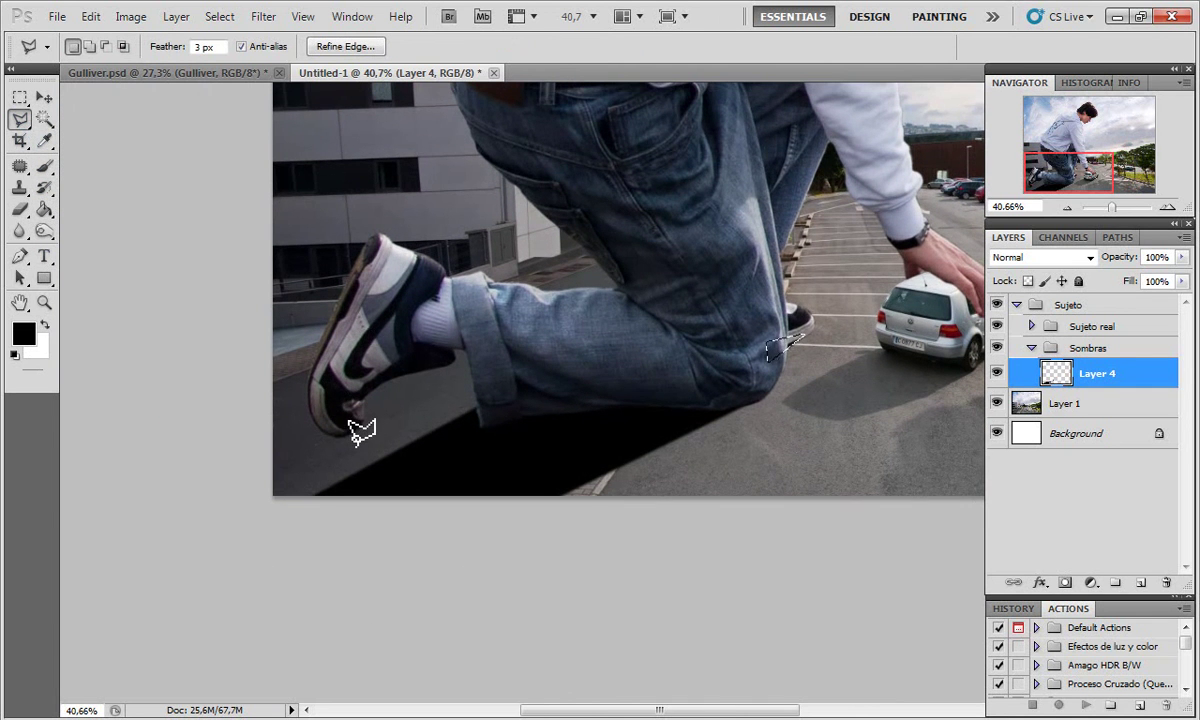
click(348, 423)
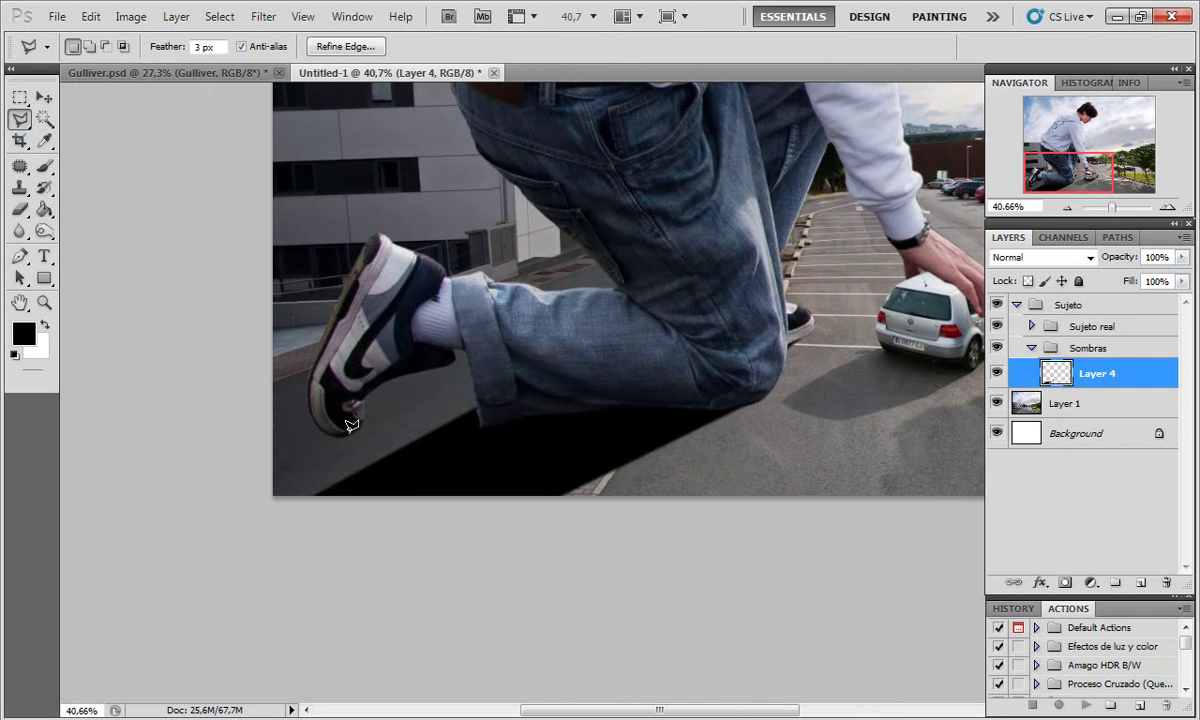
click(260, 483)
click(260, 457)
click(344, 428)
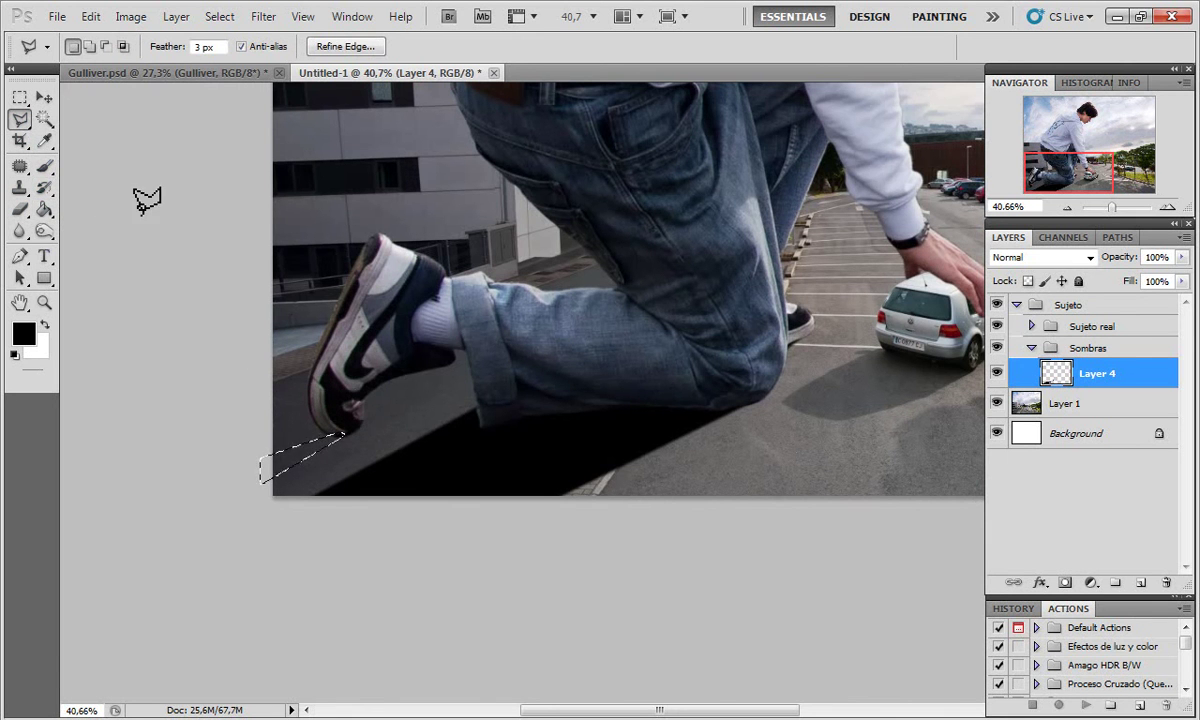
click(44, 210)
click(285, 455)
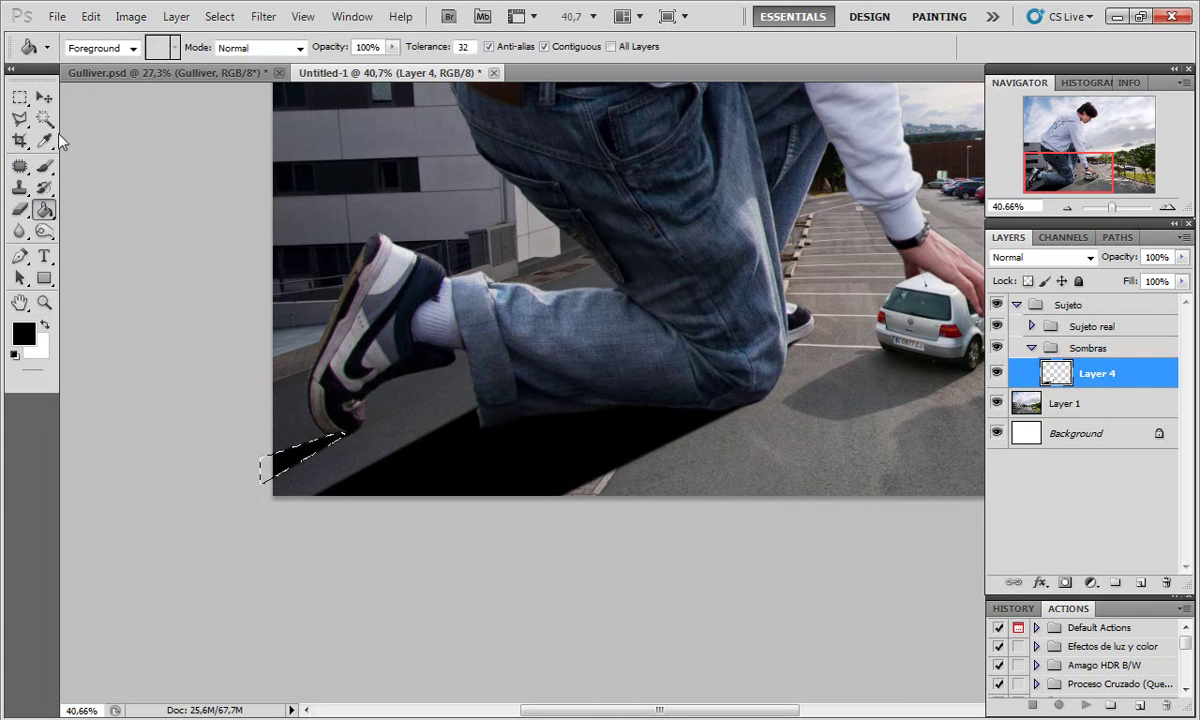
click(20, 97)
Step: Deselect, zoom out, and lower Layer 4's shadow opacity toward 38%
key(ctrl+d)
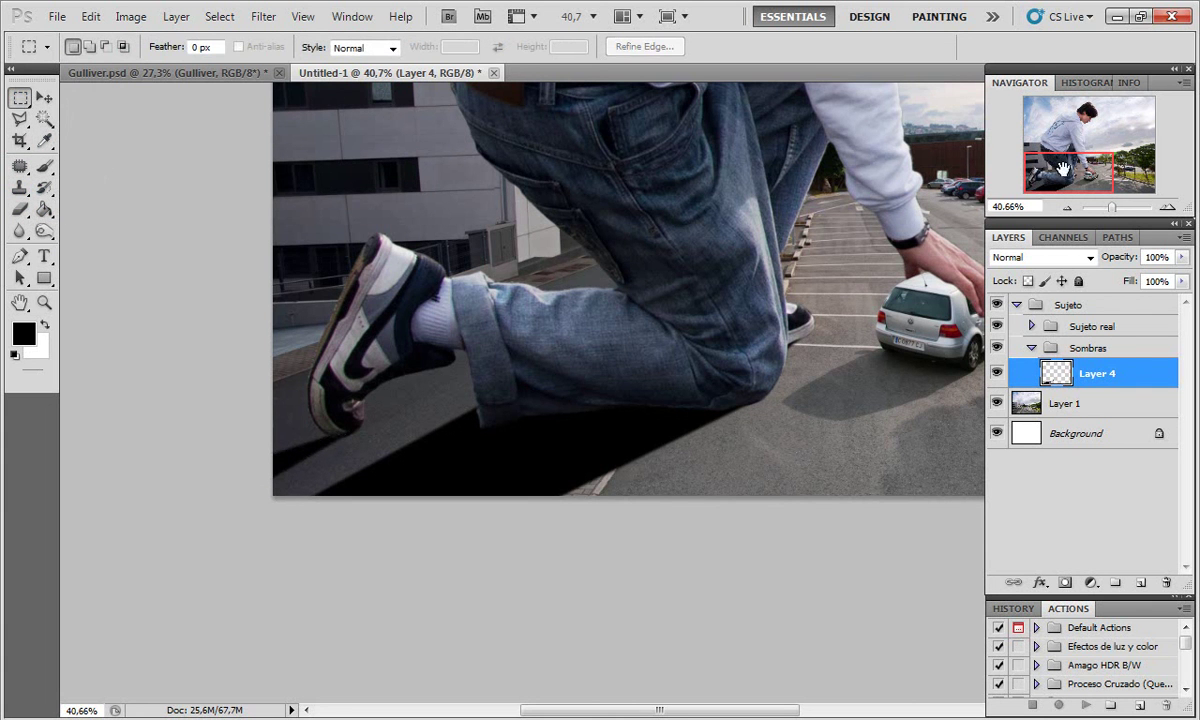
drag(1116, 208, 1113, 213)
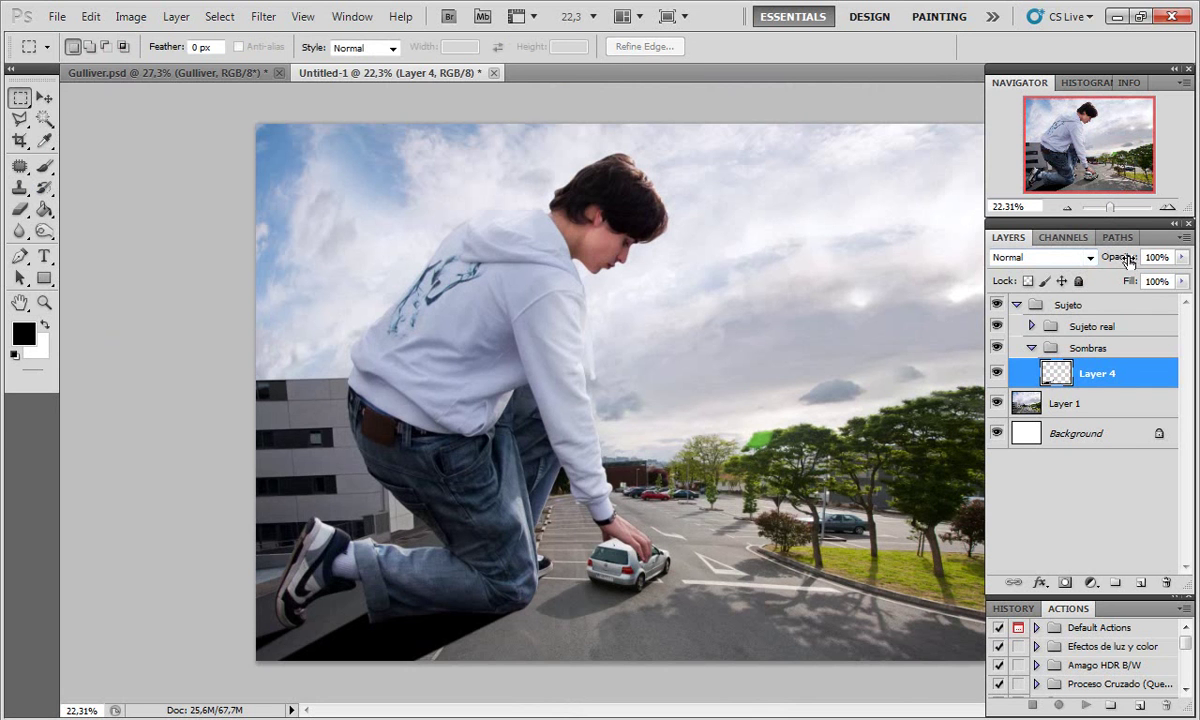
drag(1120, 259, 1116, 259)
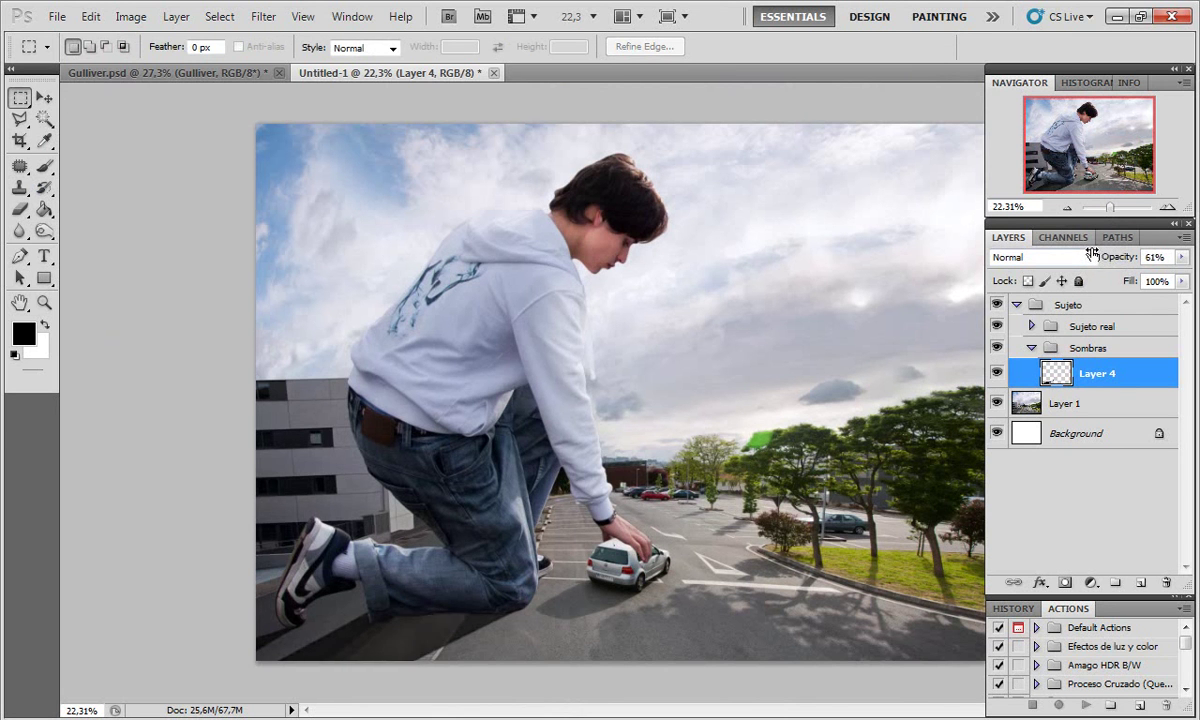
drag(1086, 254, 1081, 251)
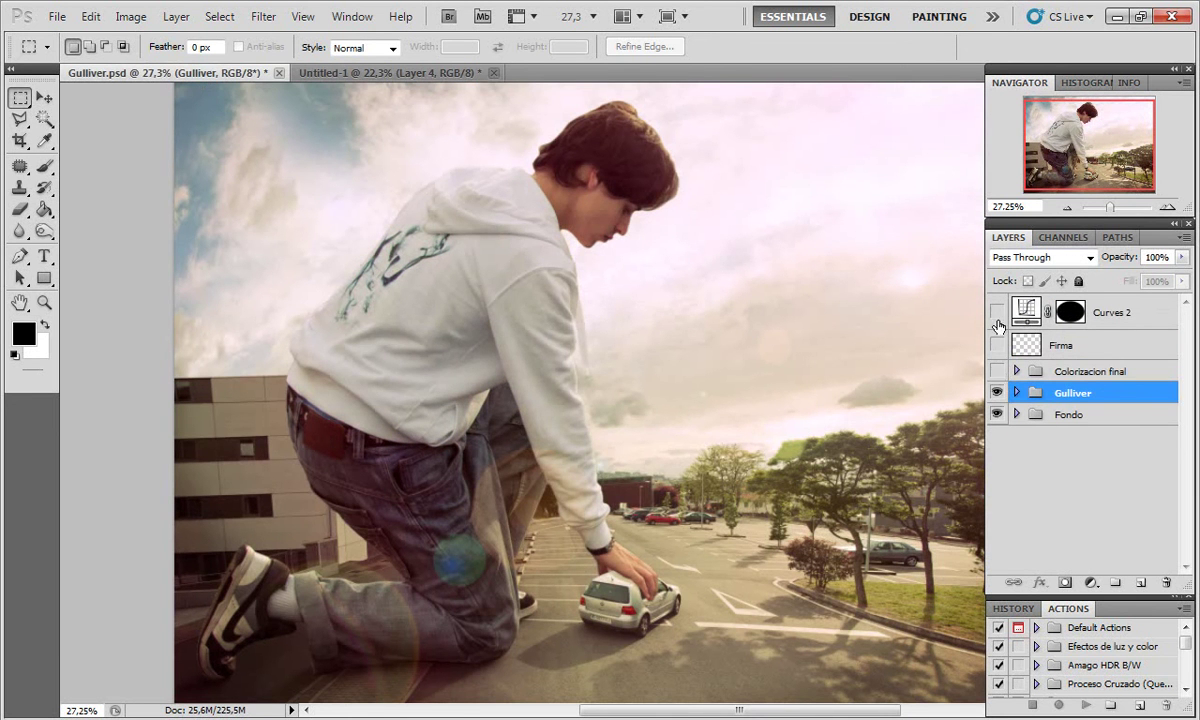
Step: In Gulliver.psd, hide the colour grading and signature layers and expand the Gulliver and Sombras groups
drag(997, 312, 997, 371)
click(1017, 392)
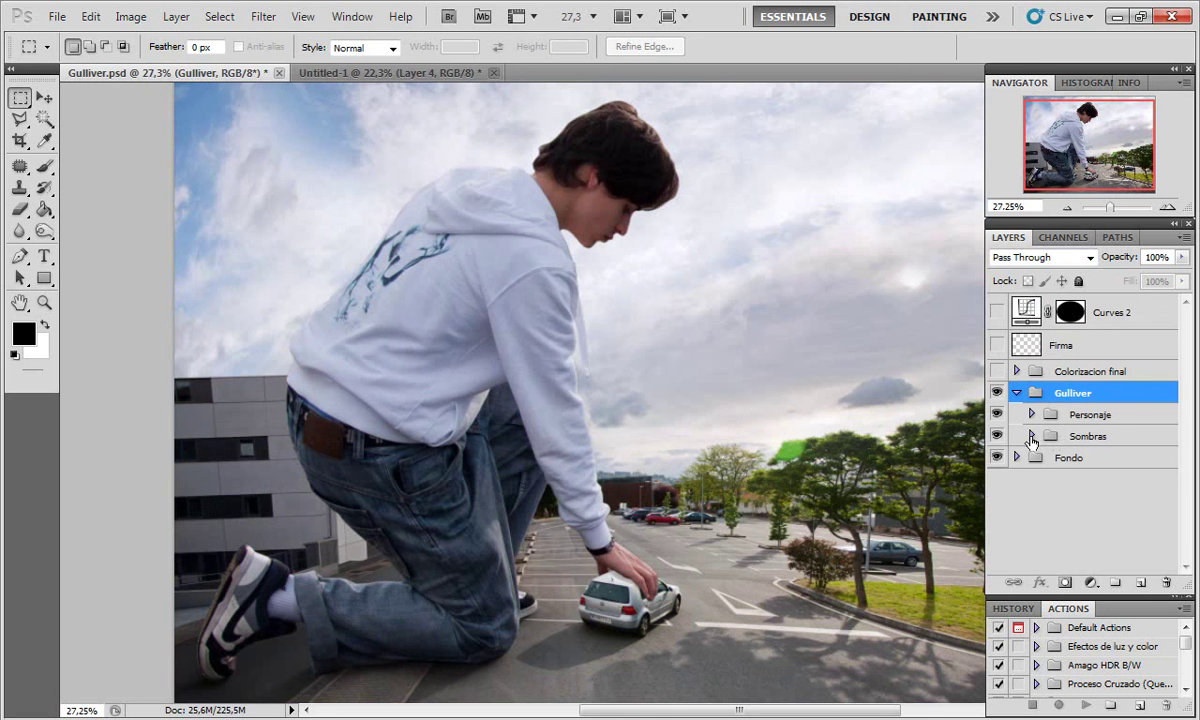
click(1032, 437)
drag(1173, 423, 1142, 474)
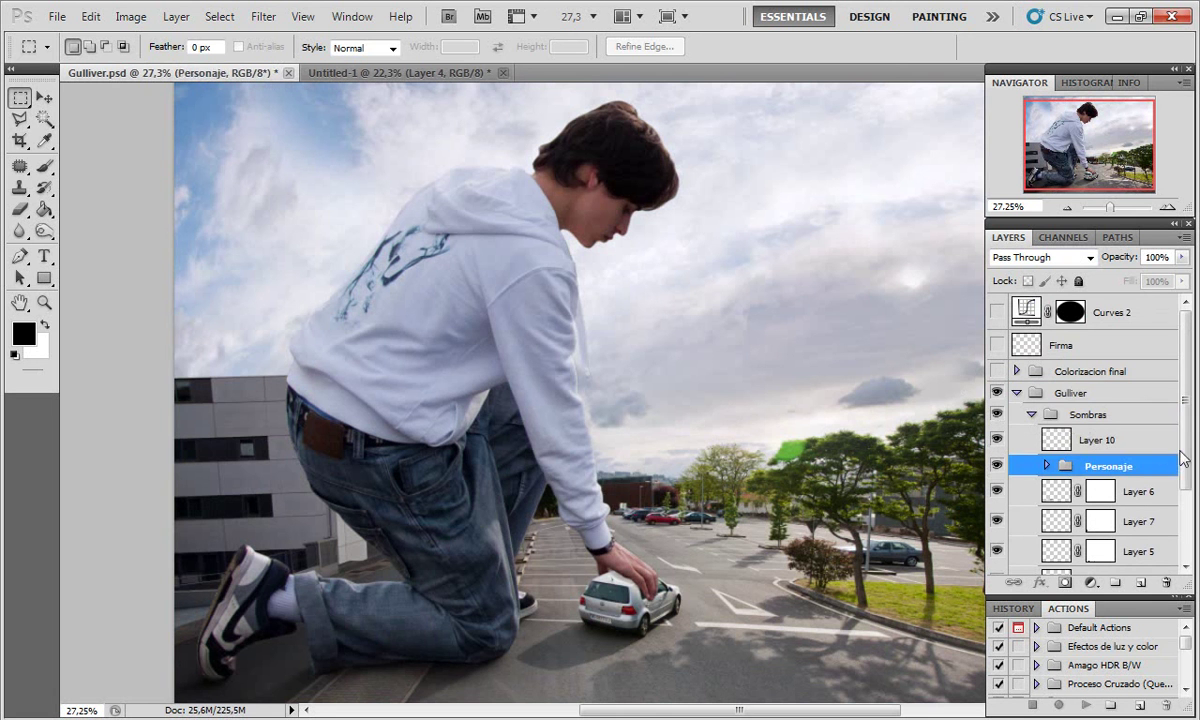
key(ctrl+z)
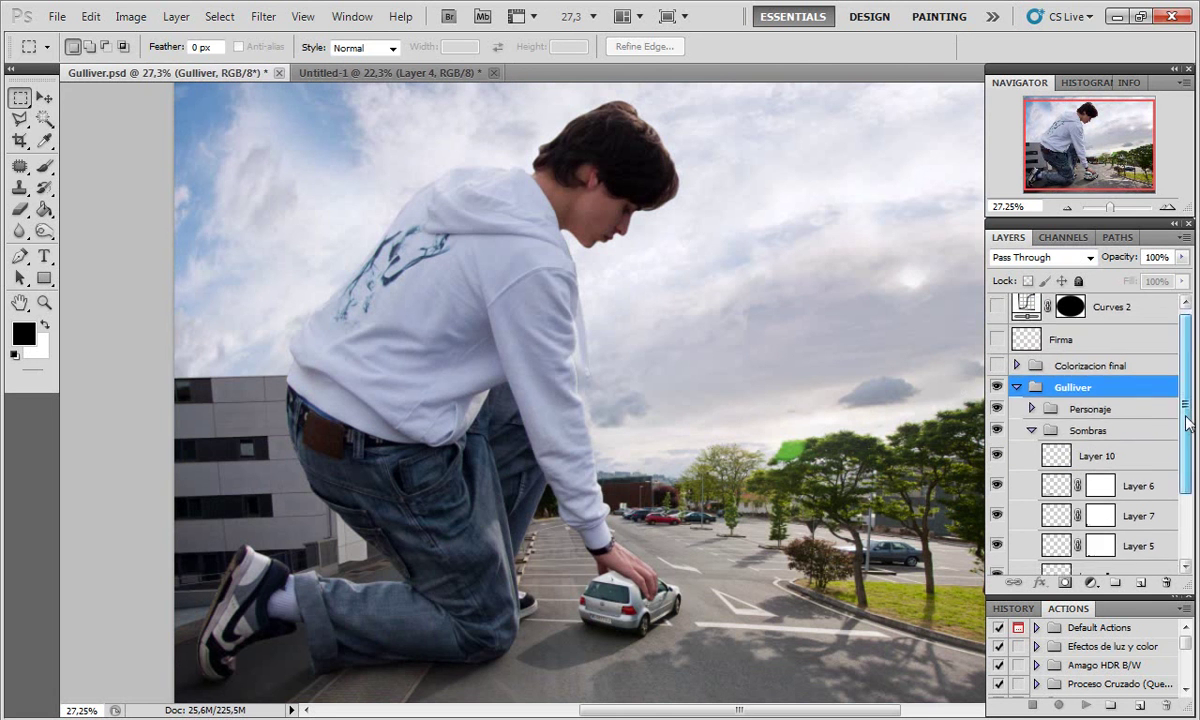
Step: Inspect the Sombras shadow layers 11, 8, 9, 5, 7, 6 and 10, then collapse the groups
scroll(1140, 440, down, 3)
click(1098, 537)
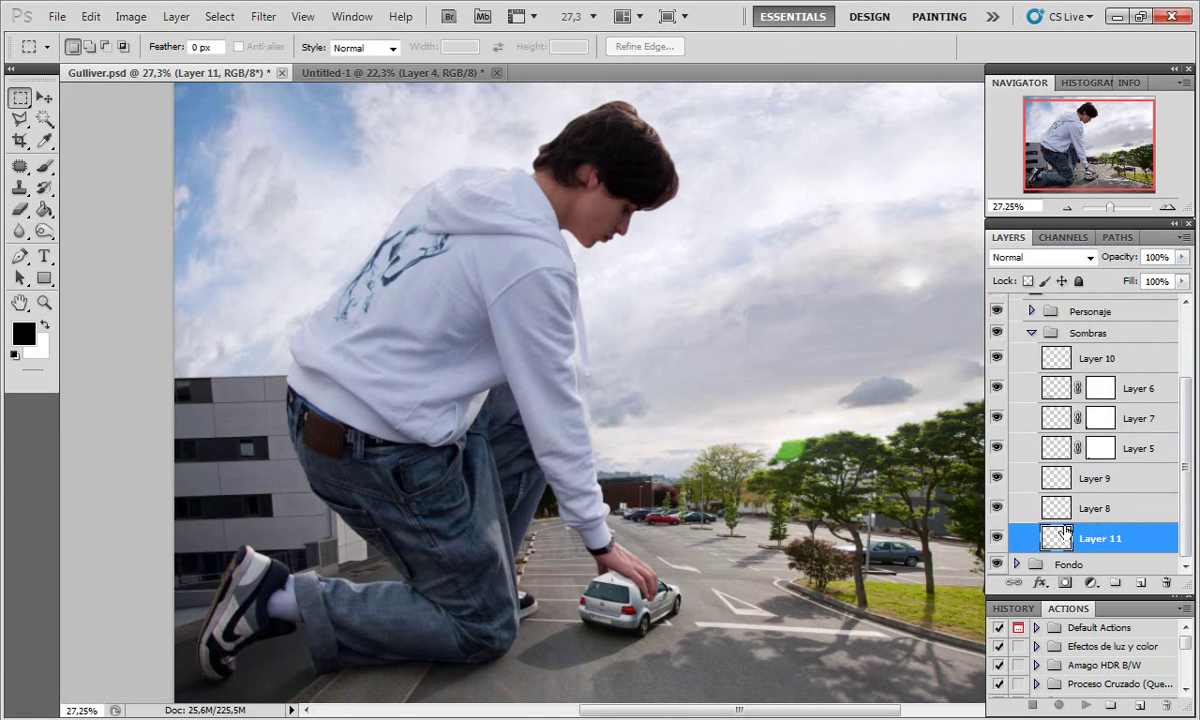
click(1070, 508)
click(1084, 479)
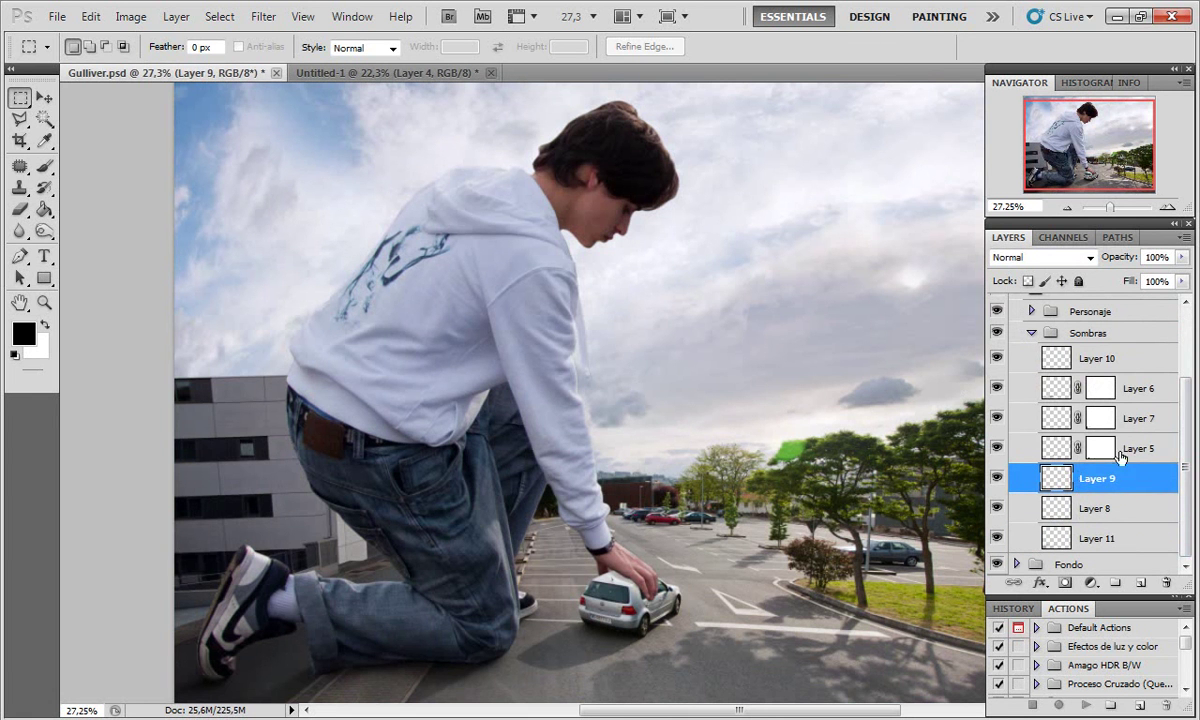
click(1120, 450)
click(1124, 418)
click(1130, 388)
click(1138, 362)
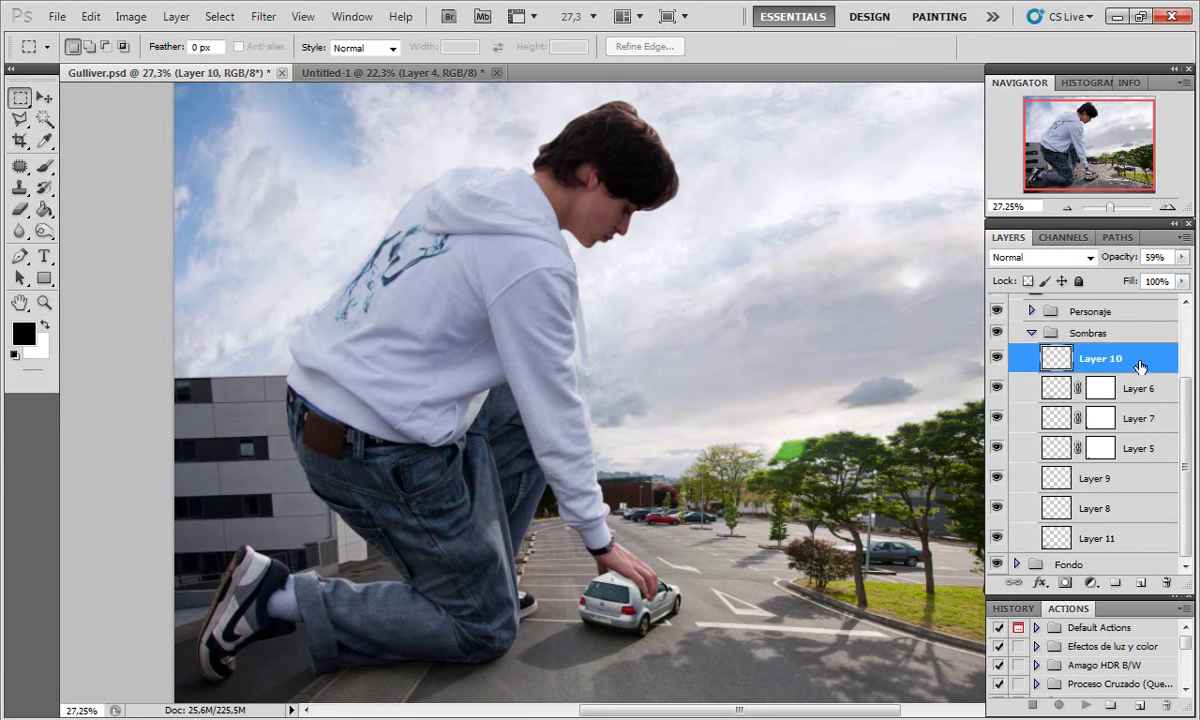
click(1107, 390)
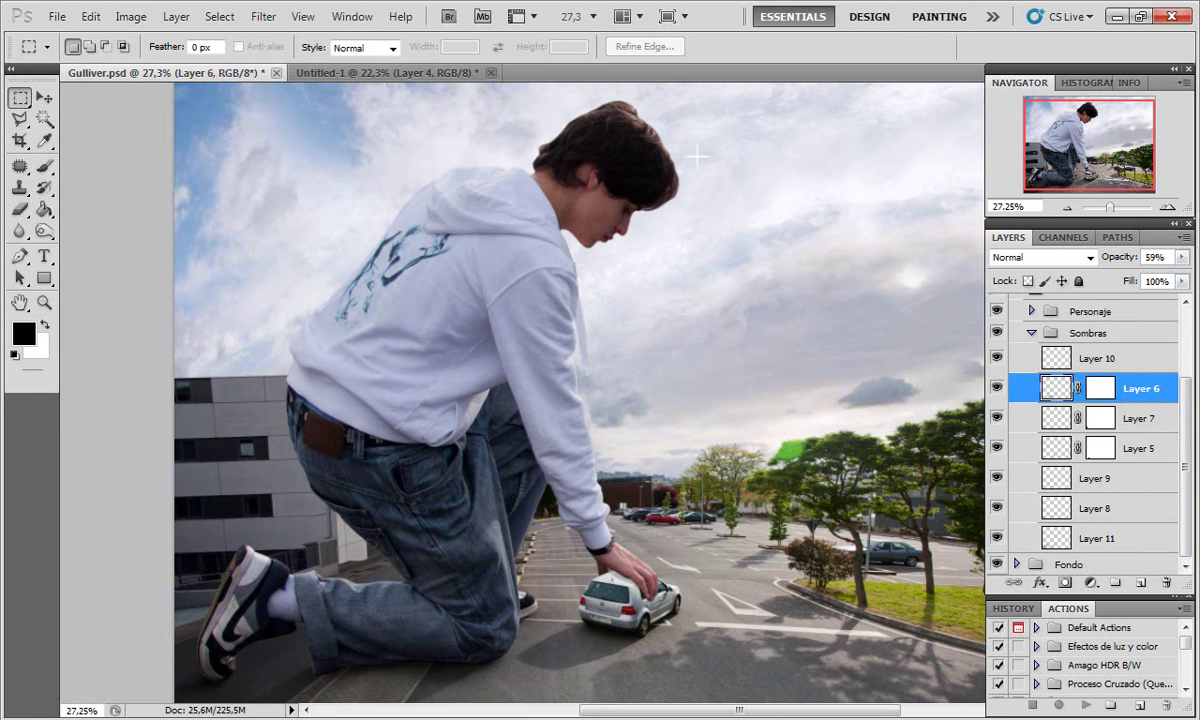
scroll(1080, 420, up, 2)
scroll(1043, 435, up, 1)
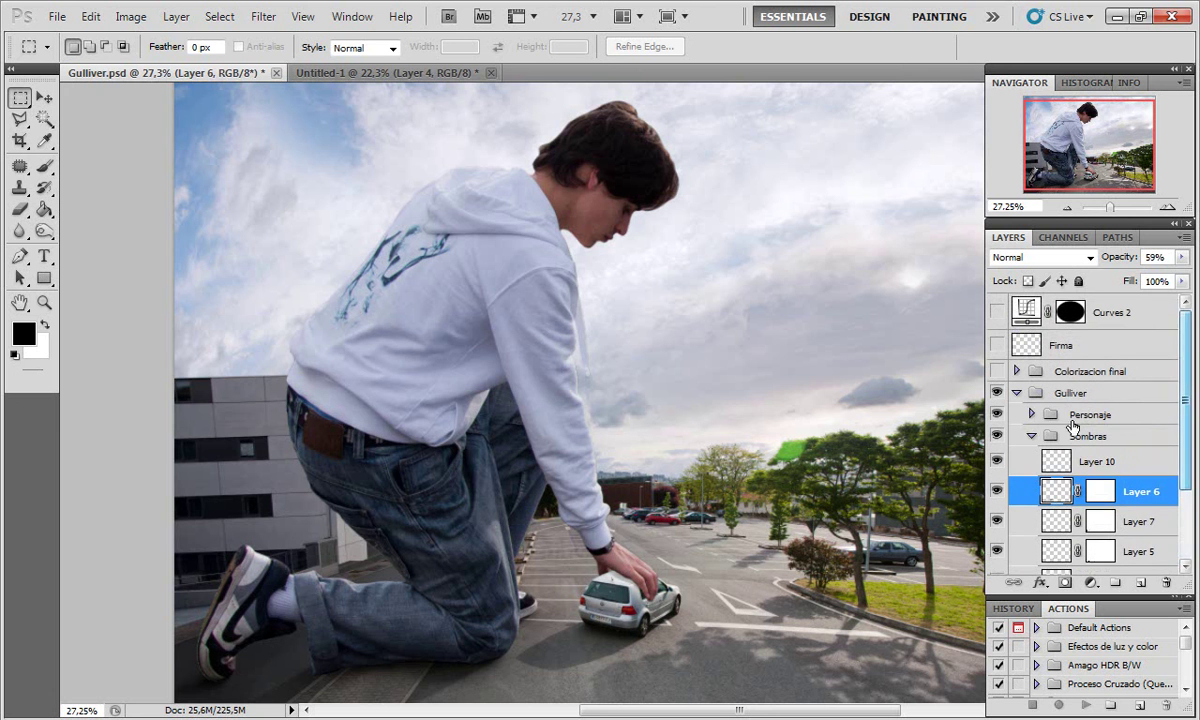
click(1033, 436)
click(1016, 392)
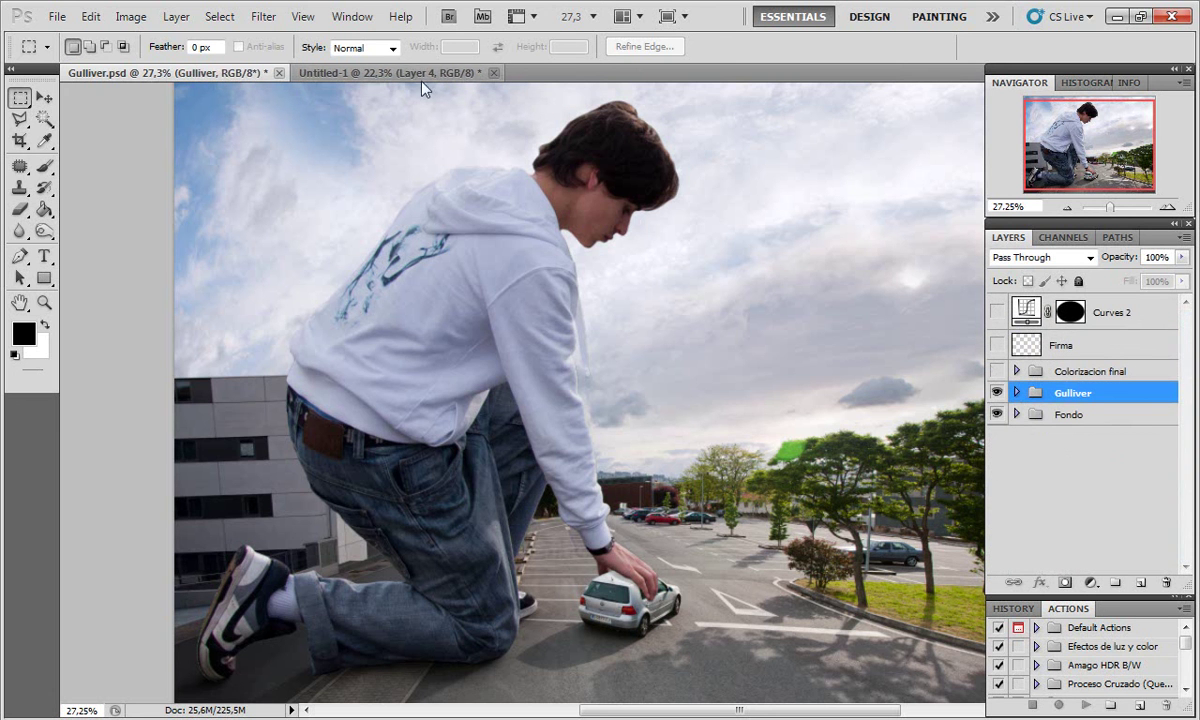
Step: Back in Untitled-1, zoom in and pan to the shadow at the image's bottom-left
click(390, 73)
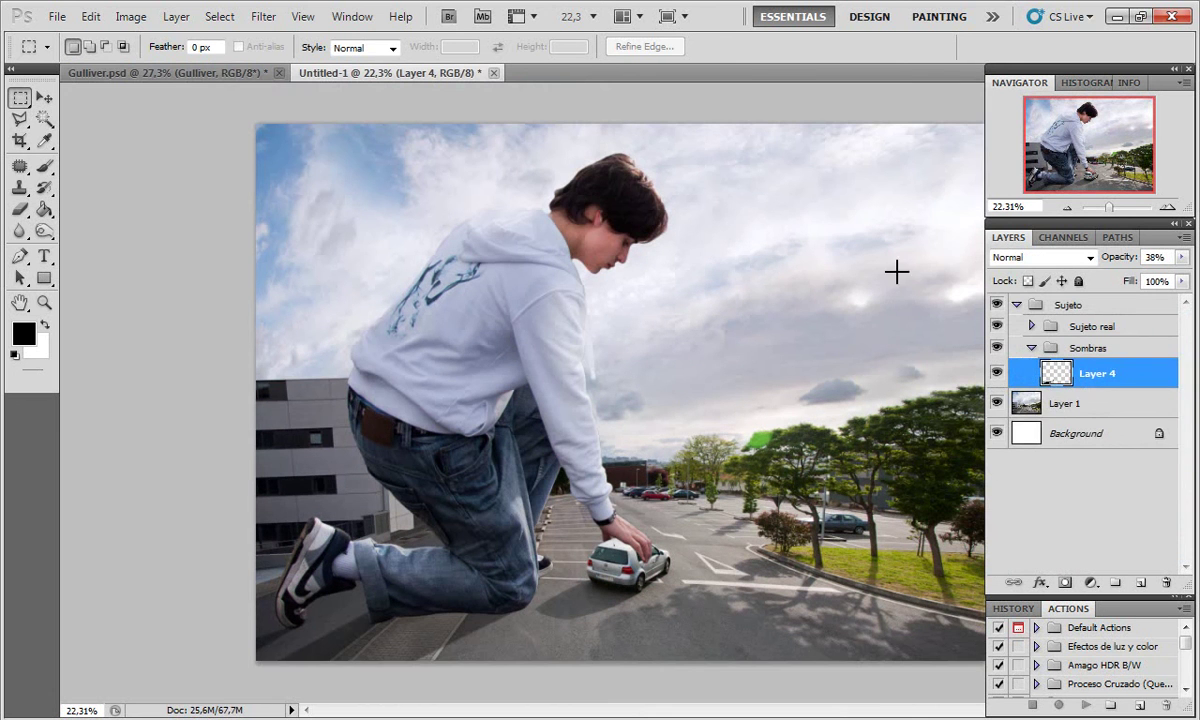
click(1112, 208)
drag(1015, 155, 1070, 184)
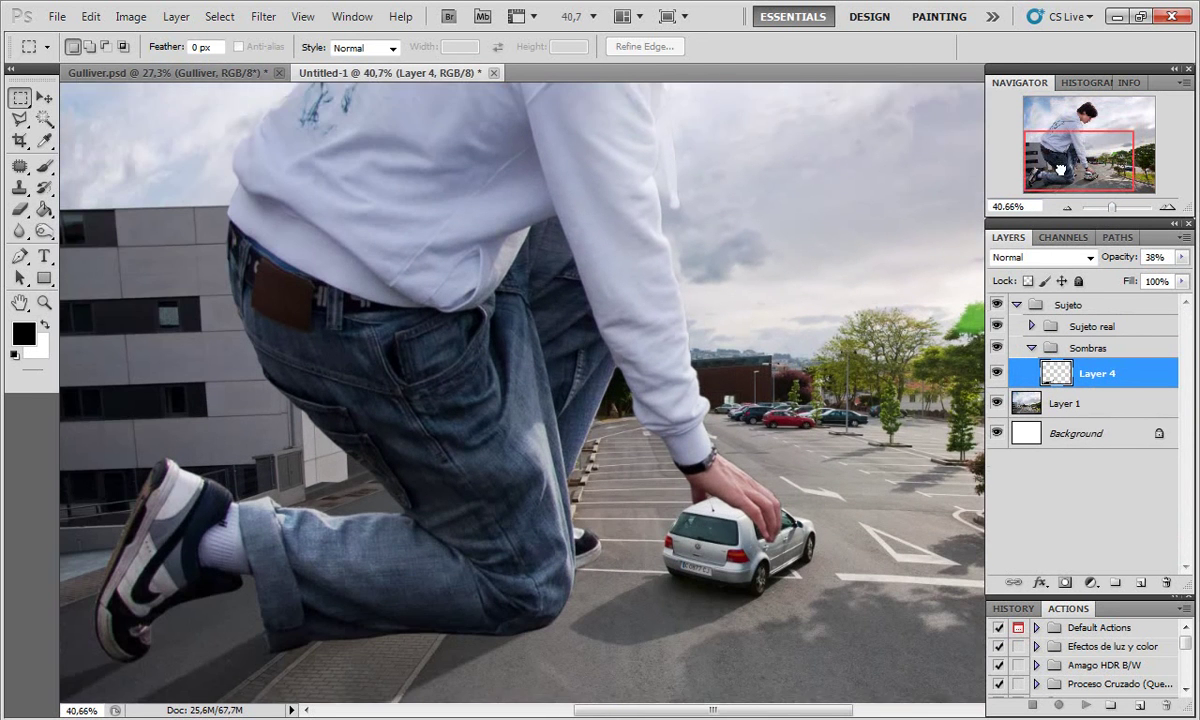
drag(452, 610, 480, 545)
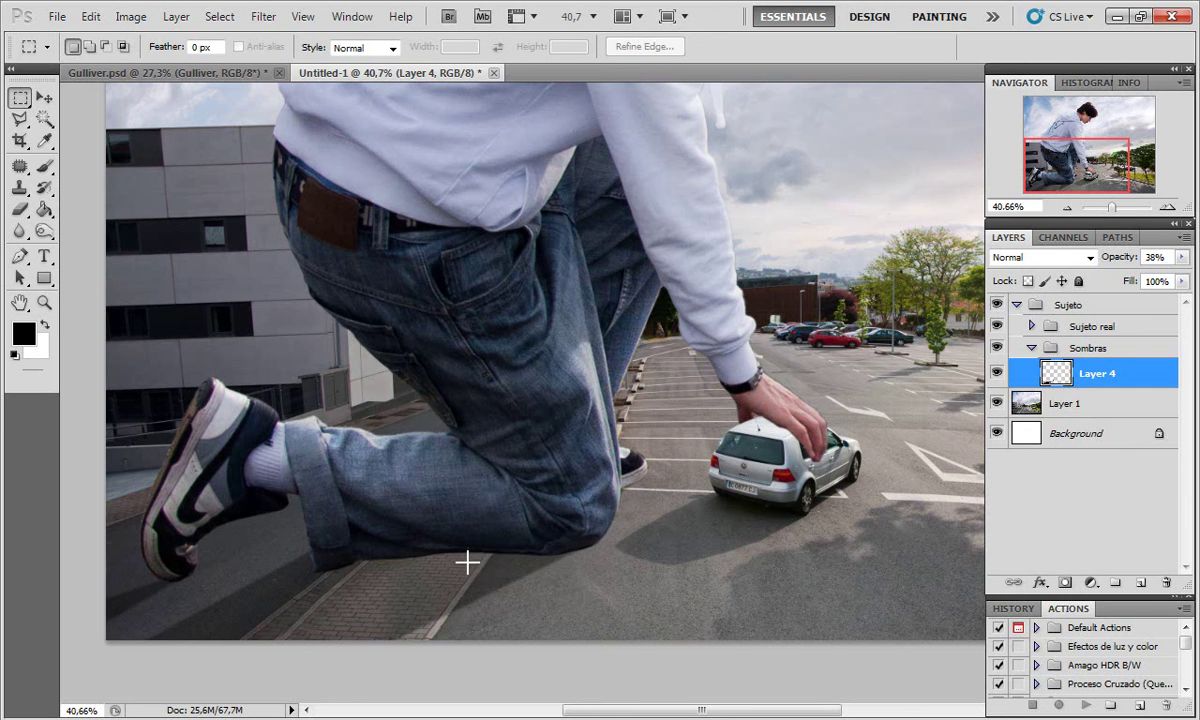
Step: Add a white mask to Layer 4 and set a 160 px, 0% hardness brush with lower flow
click(1064, 583)
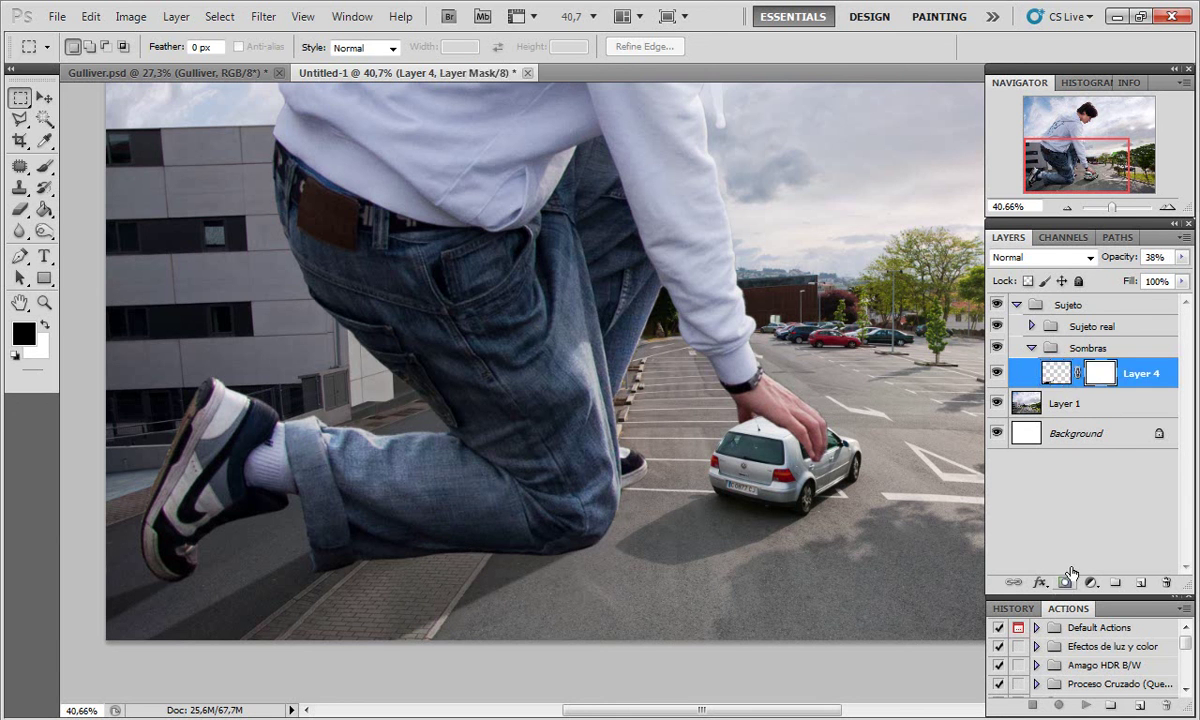
click(47, 165)
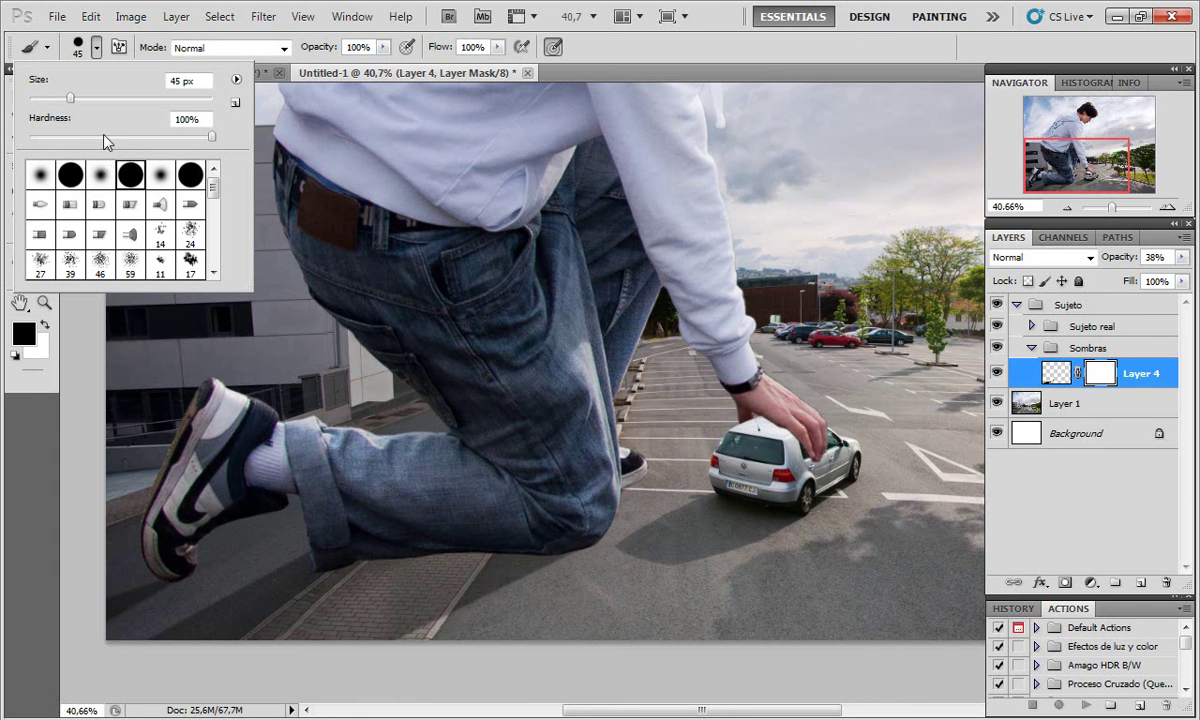
drag(104, 137, 26, 136)
drag(70, 98, 89, 98)
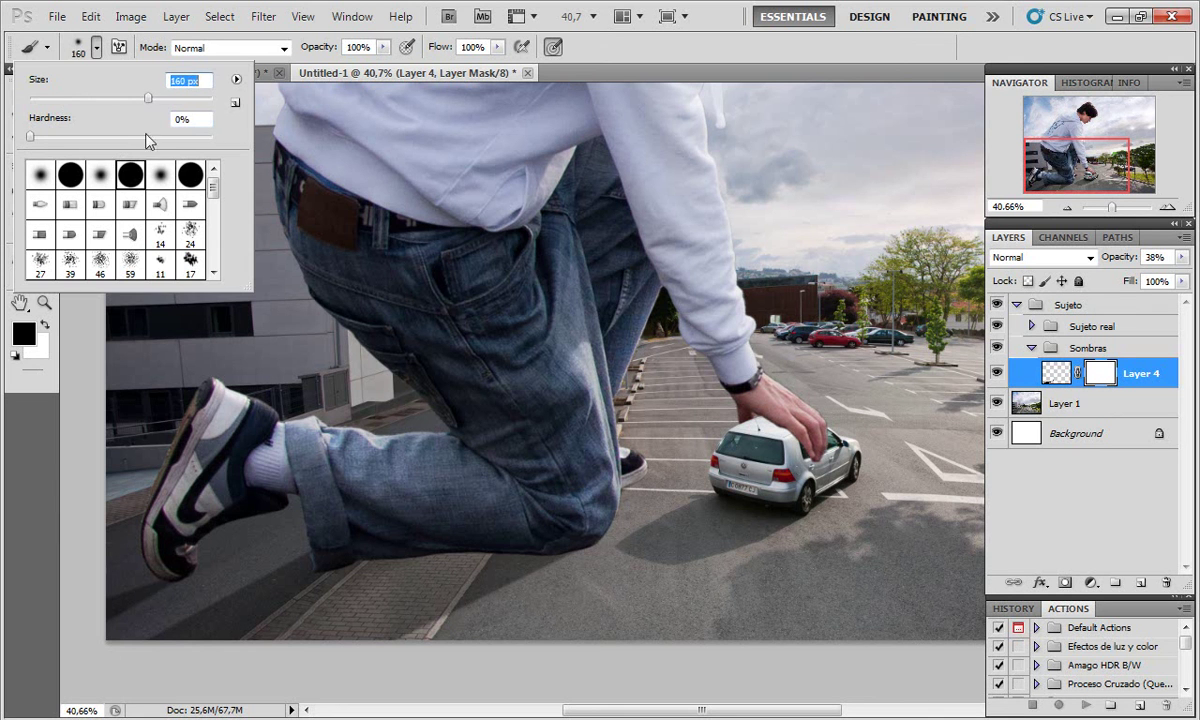
click(59, 470)
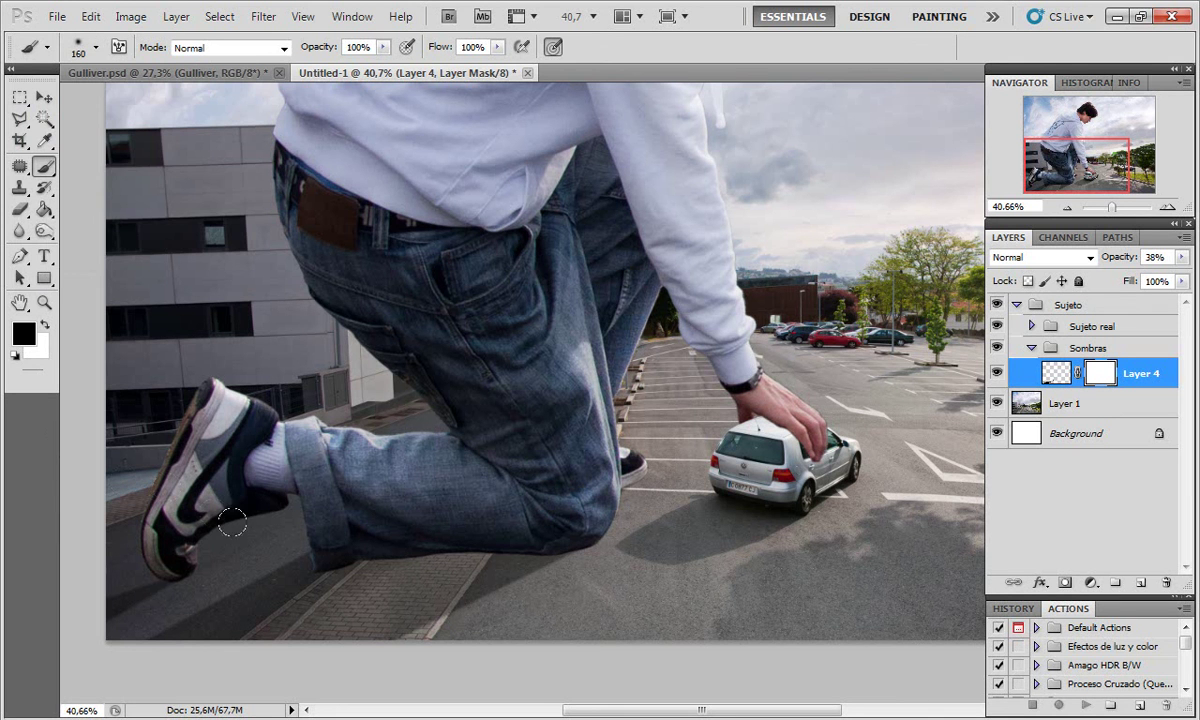
drag(438, 47, 402, 47)
Step: Create Layer 5 above the Sujeto group and fill it with black
click(1062, 305)
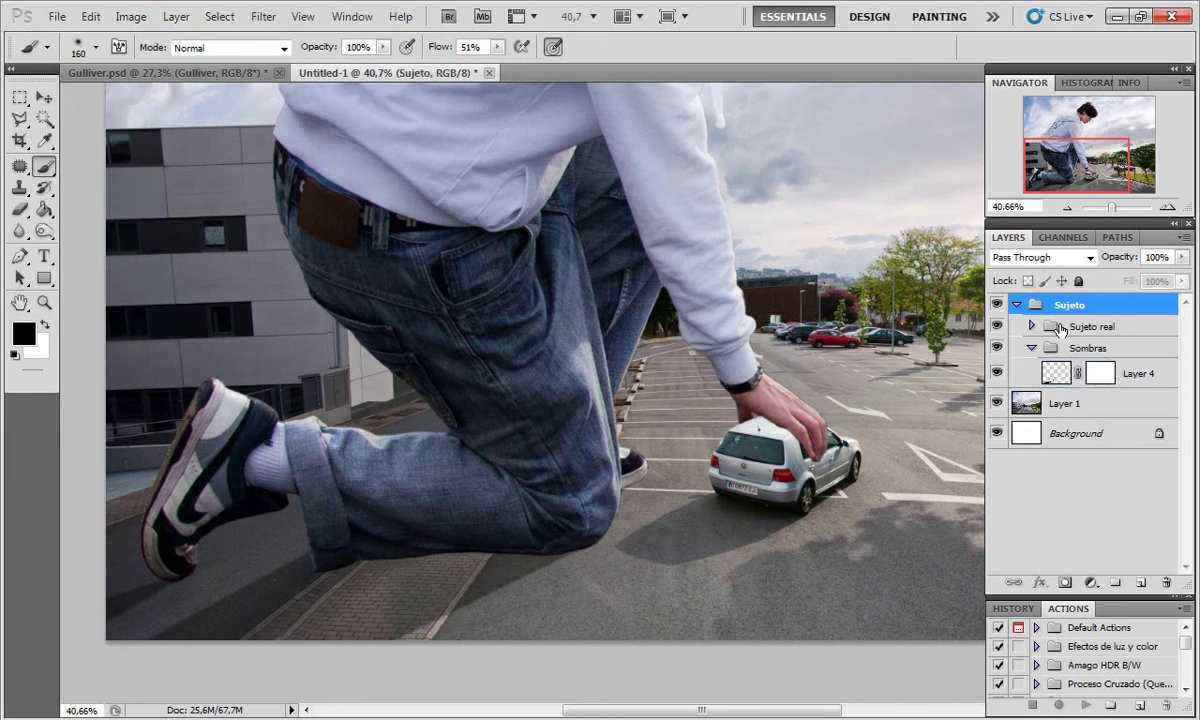
click(1140, 582)
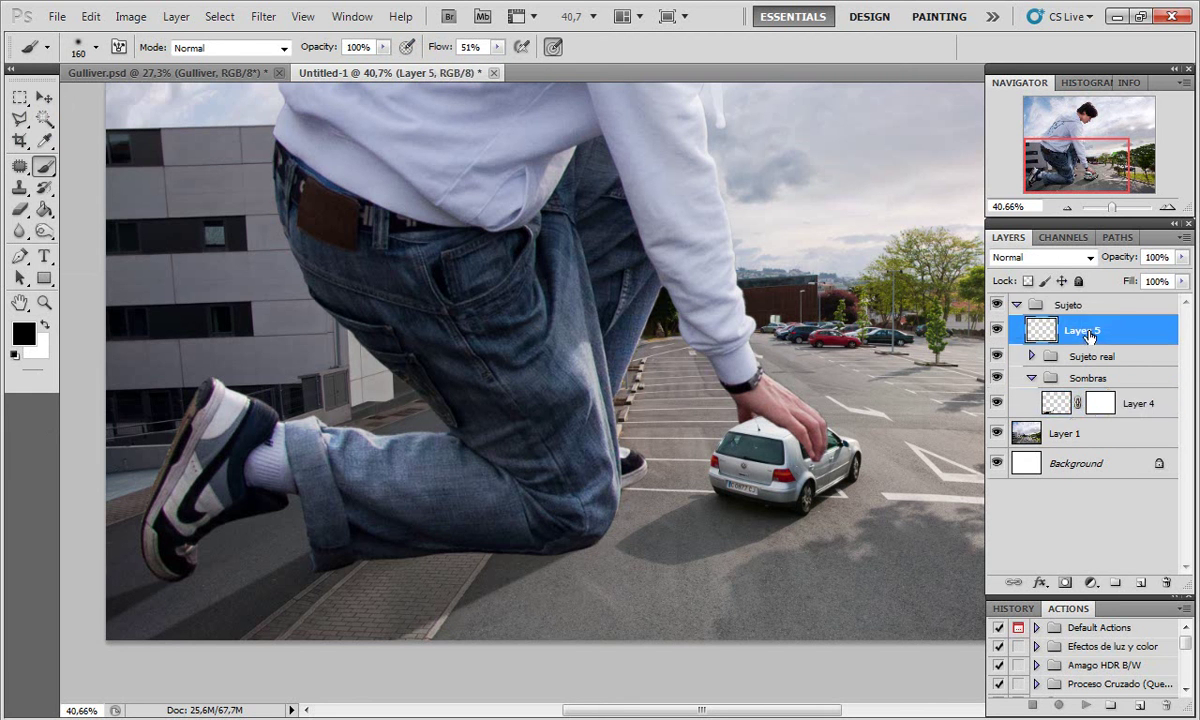
key(ctrl+shift+bracketleft)
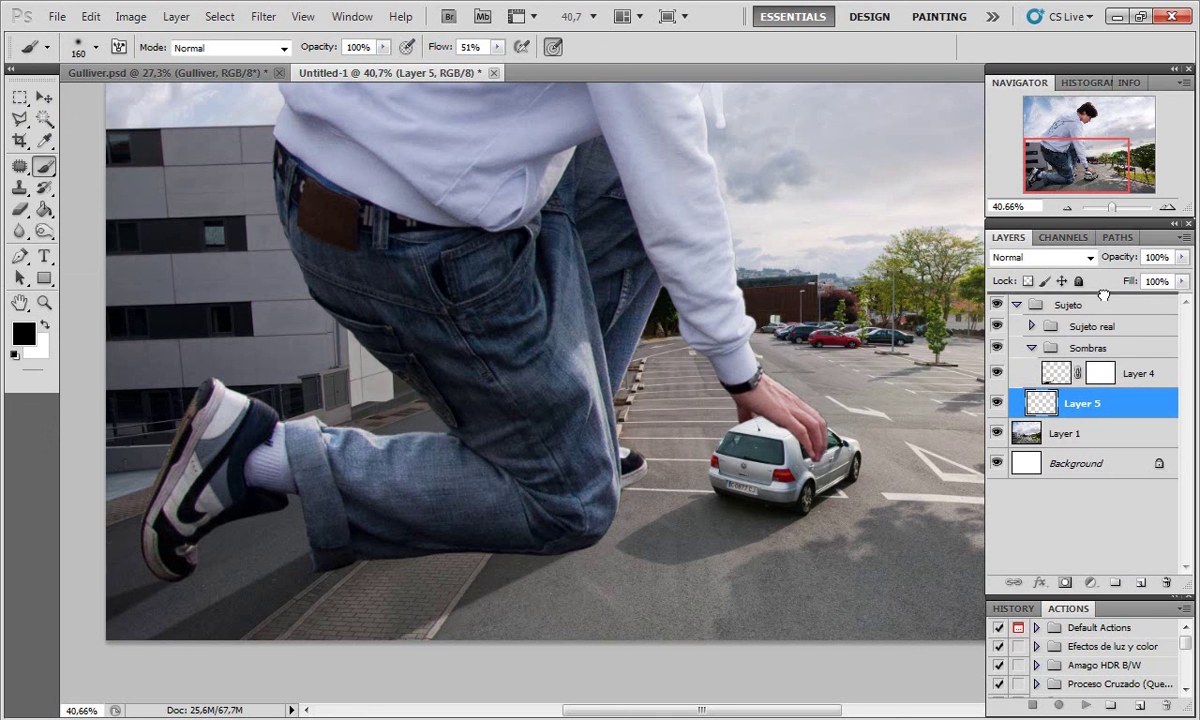
drag(1104, 293, 1100, 290)
click(44, 209)
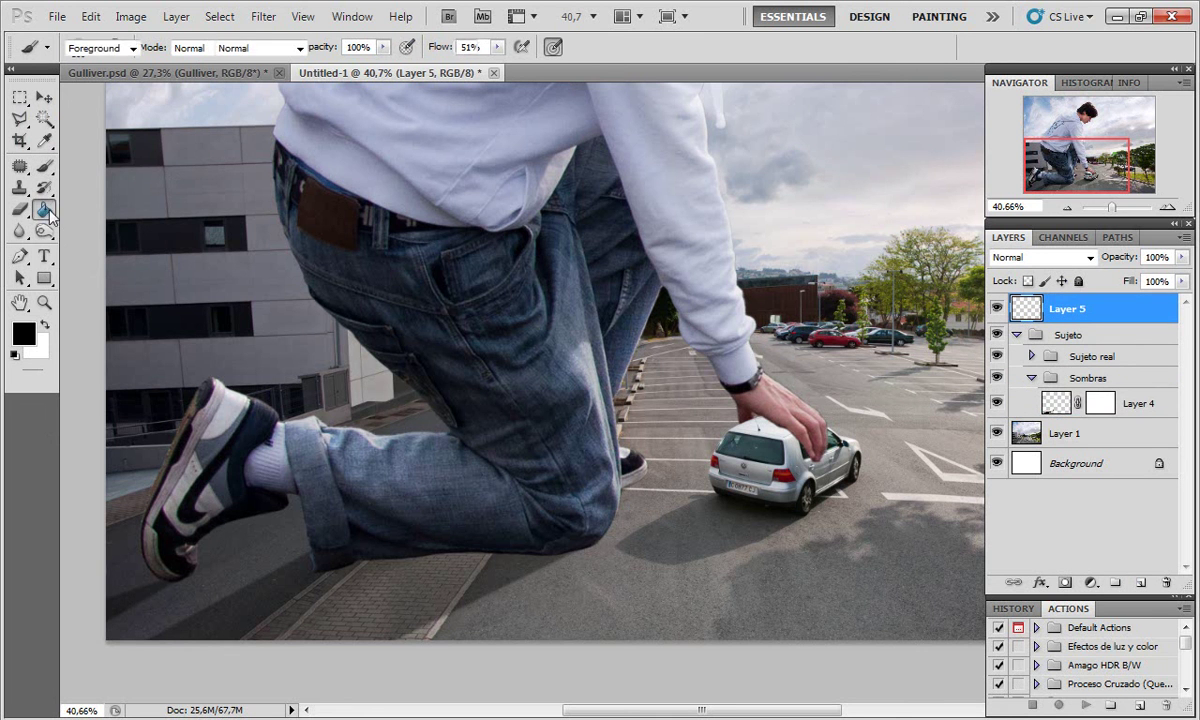
click(115, 215)
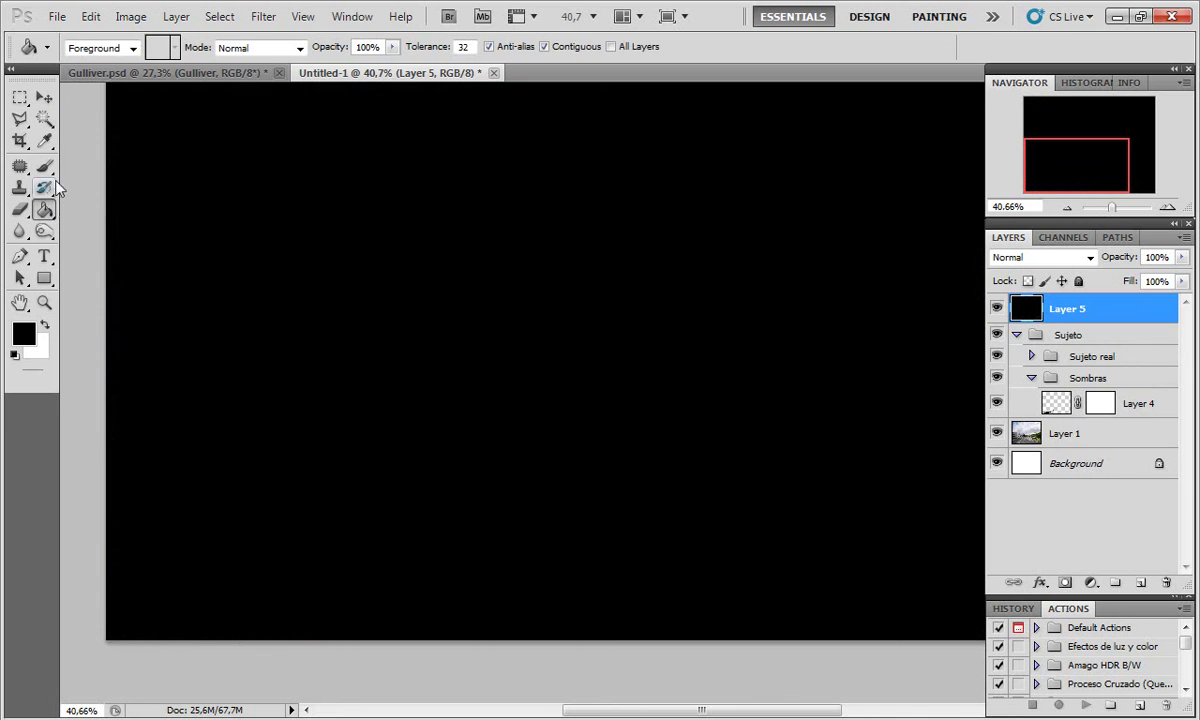
Step: Paint a full-flow white stroke, then grey strokes at 37% opacity, and restore full opacity
click(44, 166)
key(x)
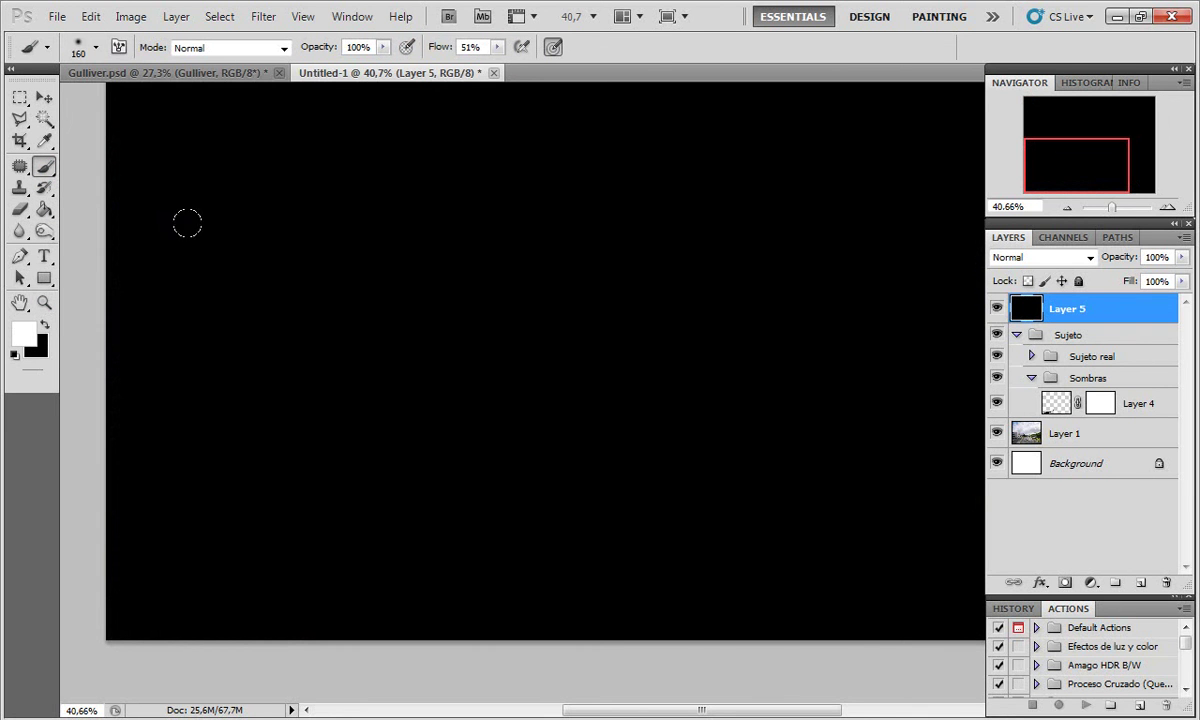
drag(432, 47, 447, 65)
drag(207, 160, 240, 342)
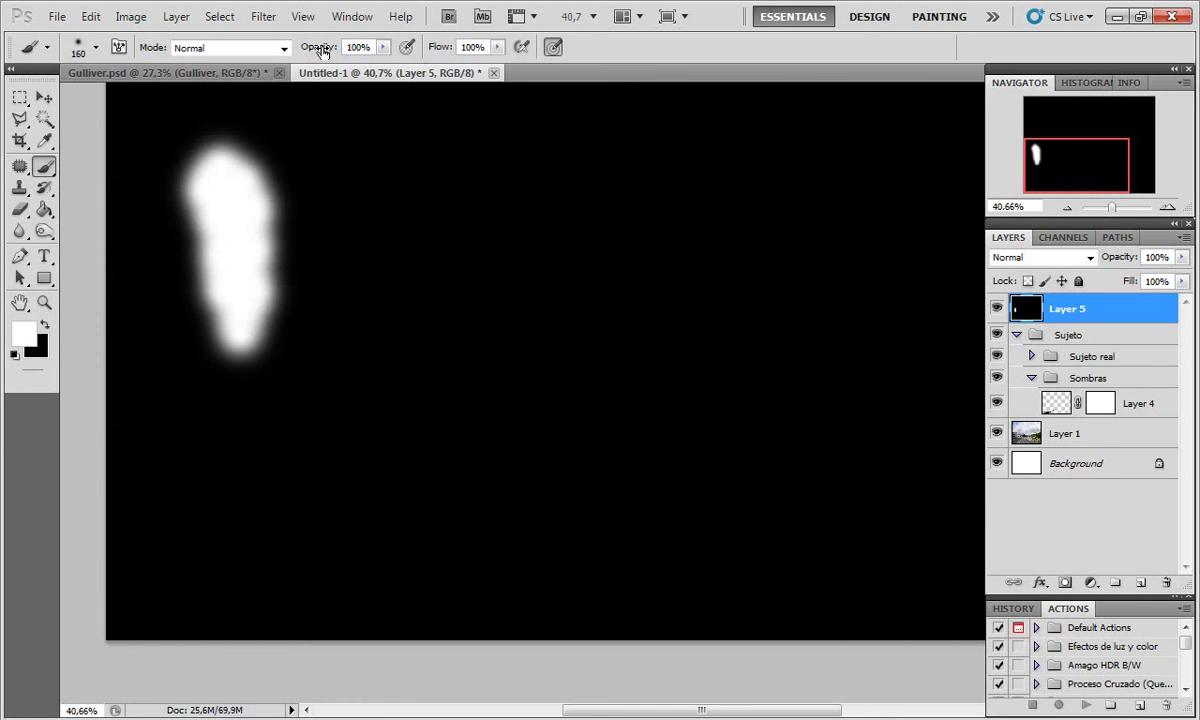
drag(324, 50, 264, 46)
mouse_move(330, 140)
mouse_down()
mouse_move(367, 182)
mouse_move(335, 230)
mouse_move(340, 258)
mouse_move(359, 252)
mouse_move(353, 313)
mouse_move(335, 188)
mouse_move(332, 305)
mouse_move(320, 230)
mouse_move(335, 209)
mouse_move(351, 222)
mouse_move(374, 313)
mouse_up()
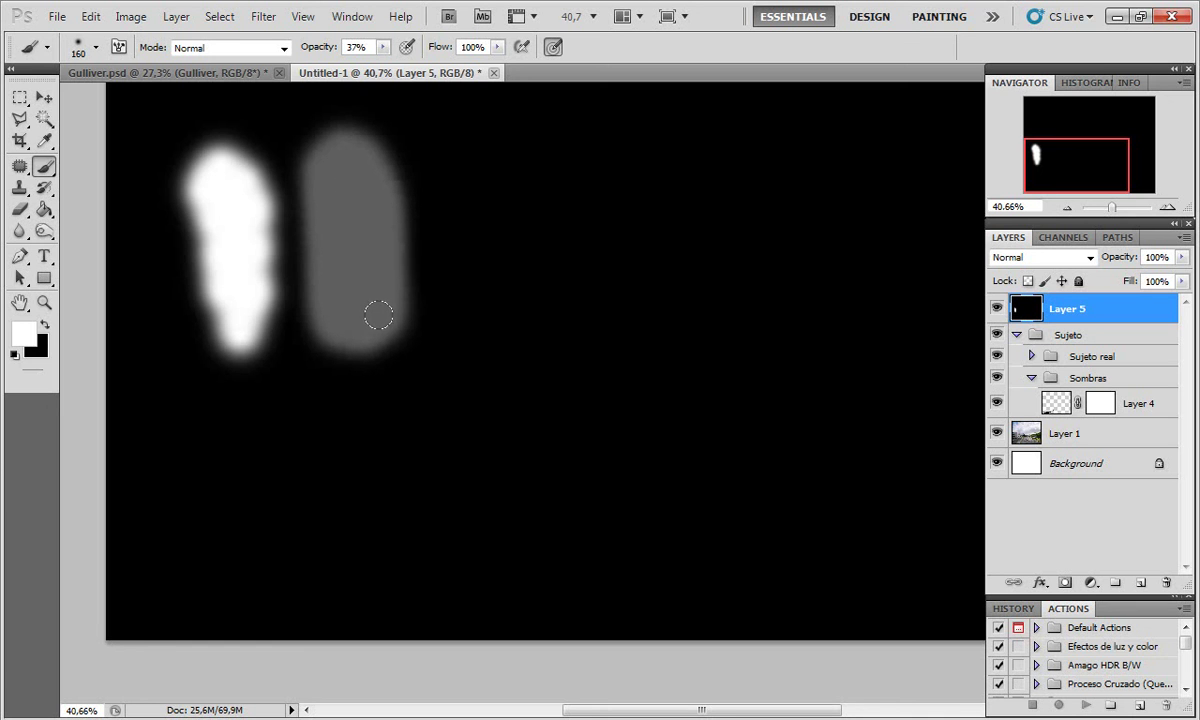
mouse_move(445, 289)
mouse_down()
mouse_move(297, 264)
mouse_move(399, 208)
mouse_move(262, 147)
mouse_up()
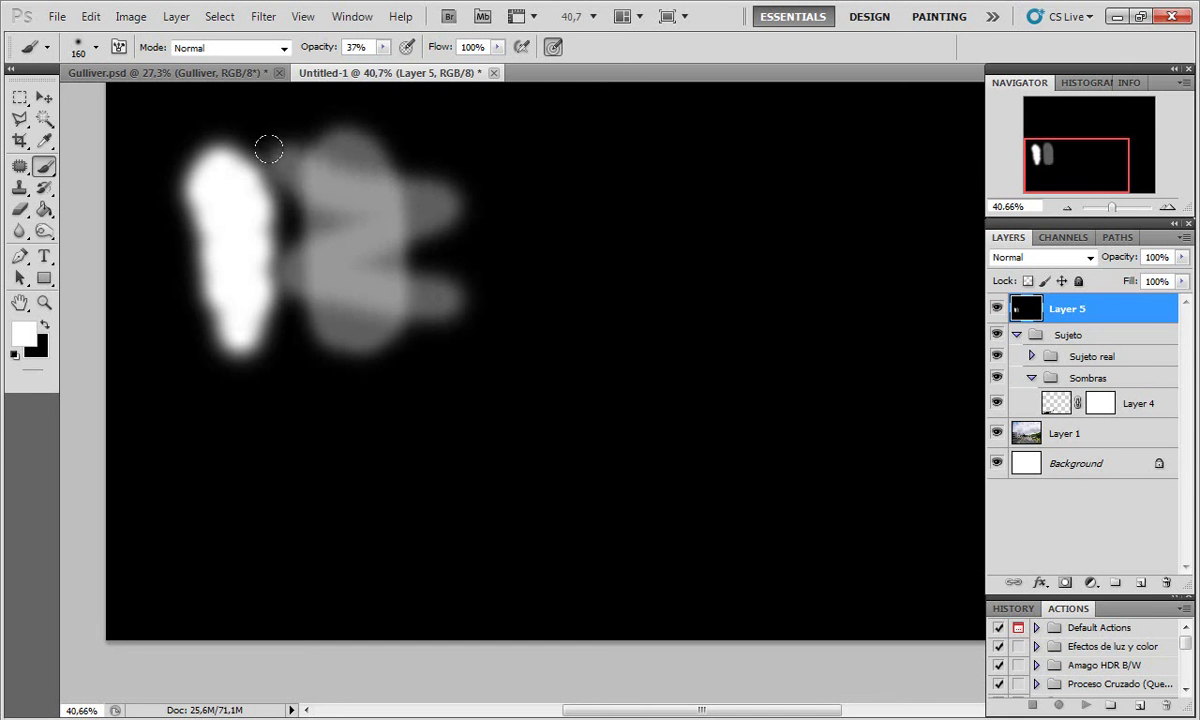
mouse_move(425, 115)
mouse_down()
mouse_move(406, 110)
mouse_move(285, 201)
mouse_move(265, 258)
mouse_move(420, 290)
mouse_move(296, 363)
mouse_move(305, 385)
mouse_up()
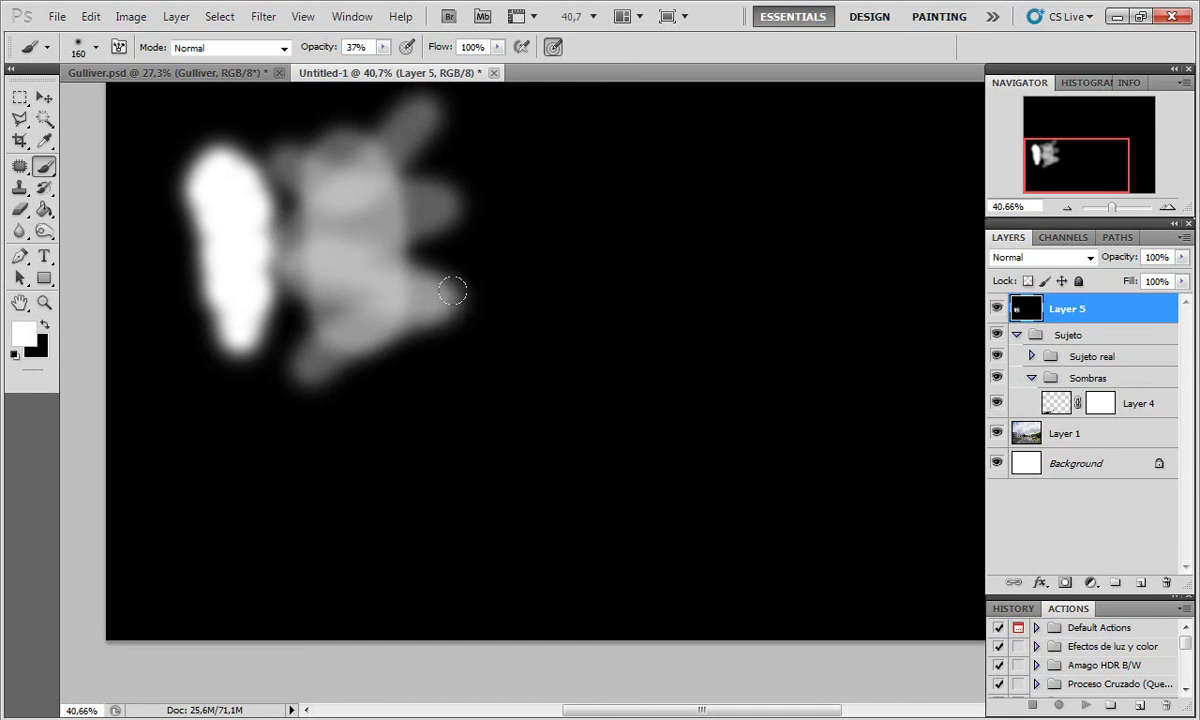
mouse_move(330, 48)
mouse_down()
mouse_move(316, 48)
mouse_move(380, 48)
mouse_up()
Step: Paint faint strokes at half and very low flow, then delete black practice Layer 5
drag(443, 50, 404, 50)
mouse_move(640, 208)
mouse_down()
mouse_move(549, 265)
mouse_move(545, 355)
mouse_move(640, 281)
mouse_move(557, 153)
mouse_move(560, 265)
mouse_move(626, 346)
mouse_move(600, 100)
mouse_move(670, 180)
mouse_up()
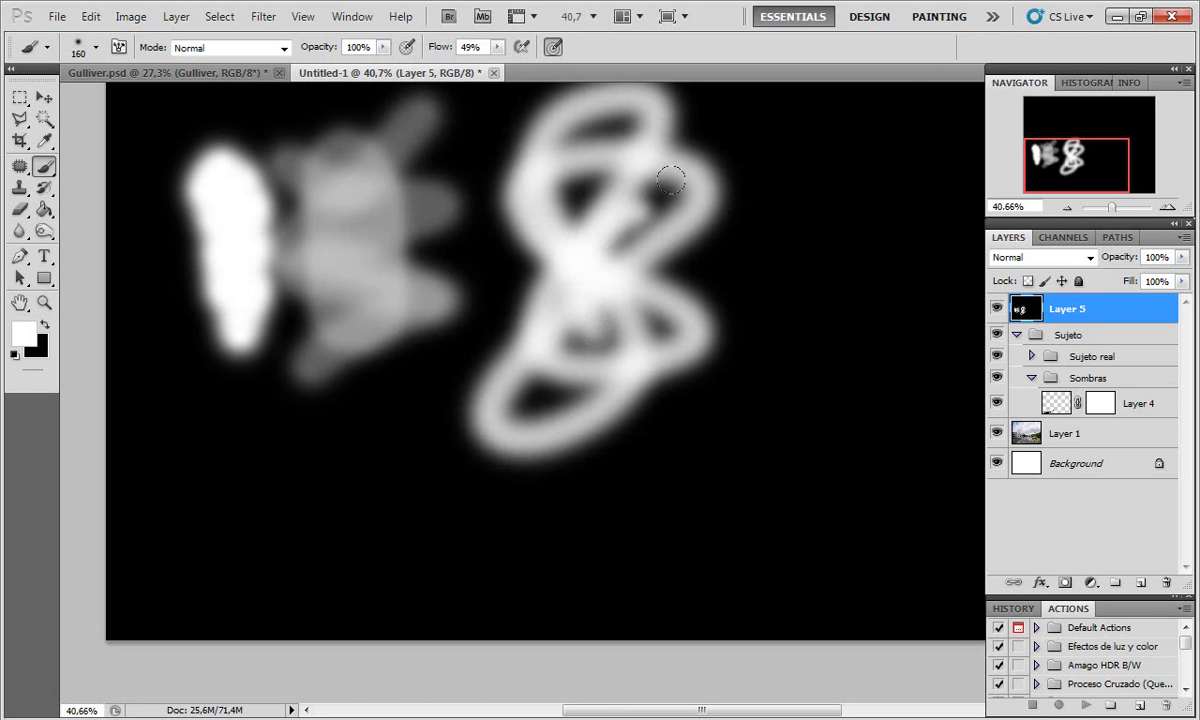
drag(440, 47, 400, 57)
click(648, 514)
mouse_move(675, 466)
mouse_down()
mouse_move(761, 474)
mouse_move(825, 501)
mouse_move(847, 380)
mouse_move(600, 547)
mouse_move(801, 351)
mouse_move(863, 372)
mouse_move(635, 557)
mouse_move(752, 544)
mouse_move(739, 501)
mouse_move(742, 367)
mouse_move(830, 375)
mouse_move(754, 438)
mouse_move(828, 383)
mouse_move(747, 396)
mouse_move(771, 490)
mouse_move(760, 347)
mouse_move(801, 429)
mouse_move(713, 405)
mouse_move(812, 429)
mouse_move(812, 482)
mouse_move(685, 486)
mouse_move(775, 440)
mouse_move(680, 500)
mouse_move(749, 461)
mouse_move(851, 366)
mouse_up()
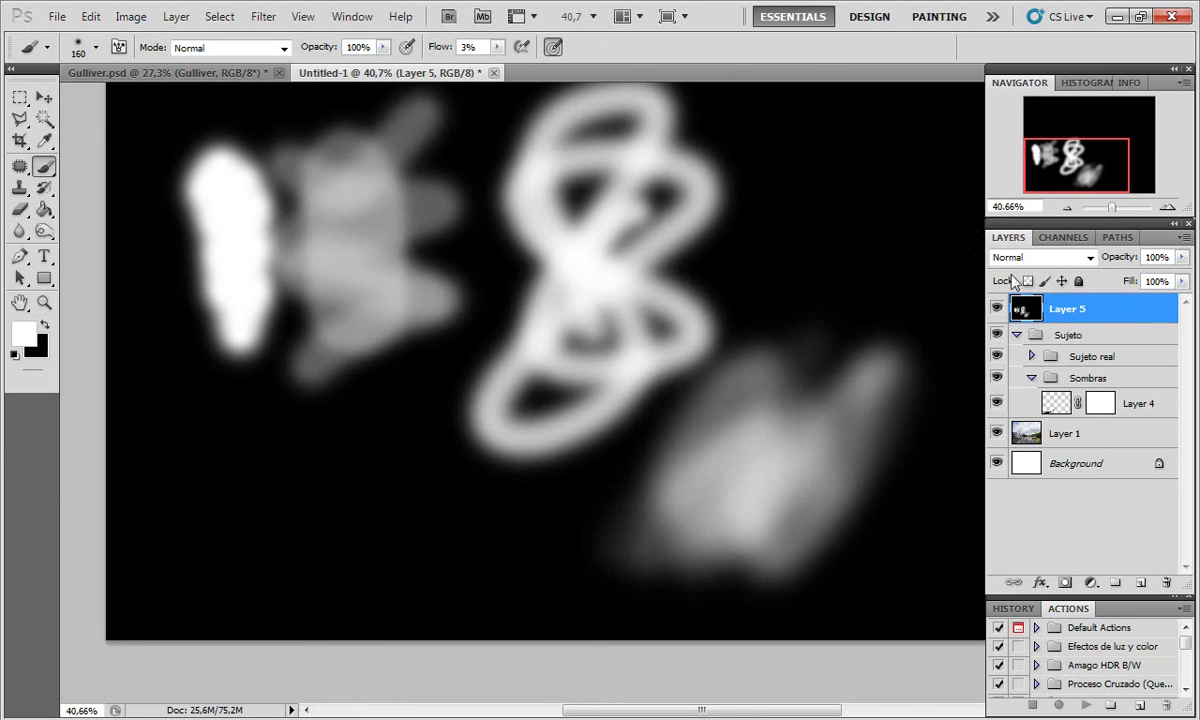
drag(1130, 316, 1166, 582)
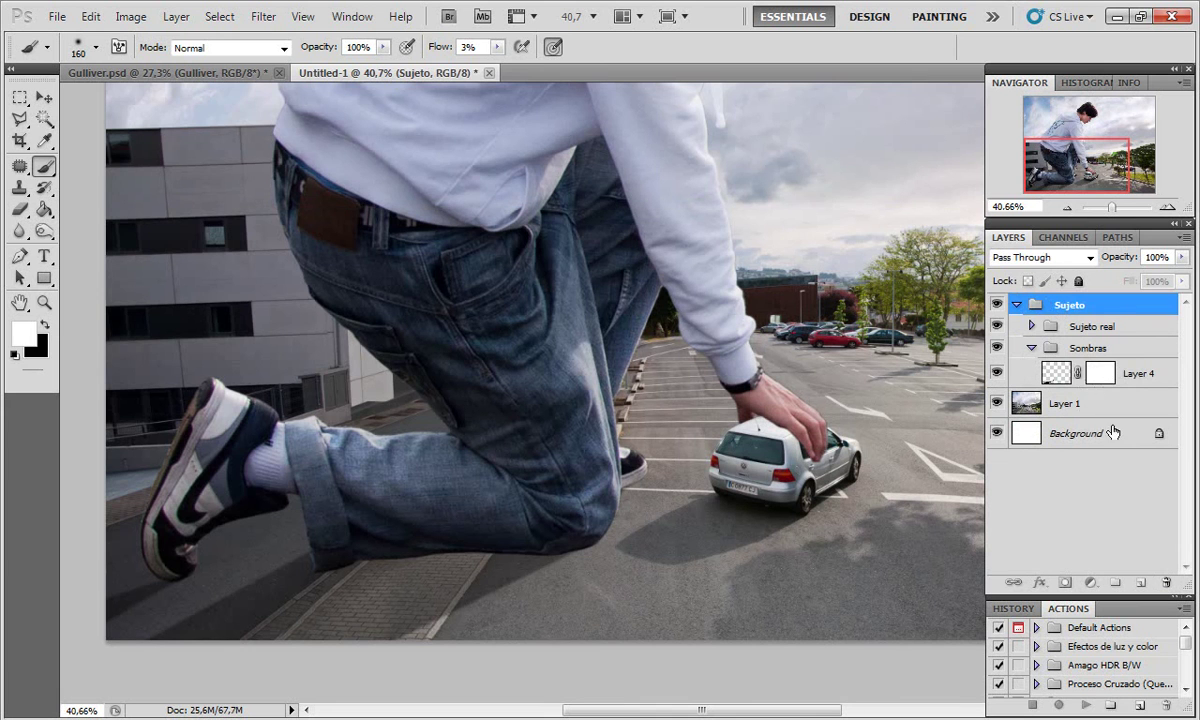
Step: On Layer 4's mask, paint black with an enlarged soft brush to fade the shadow near the shoe
click(1035, 368)
key(x)
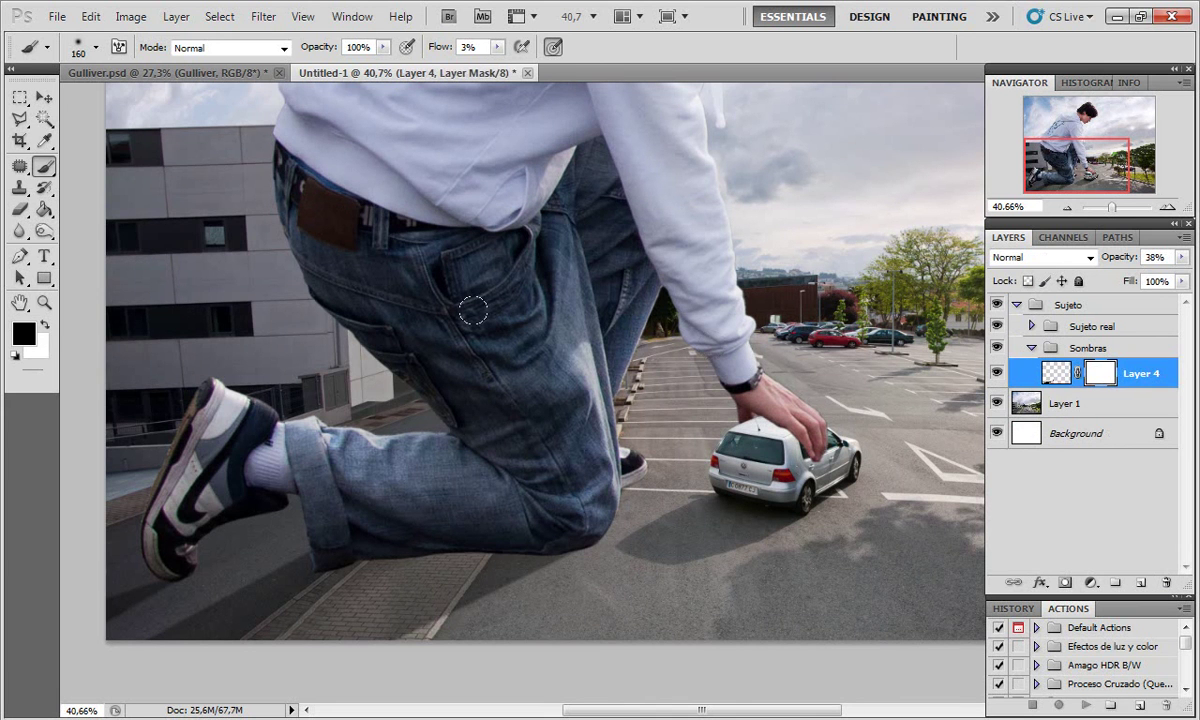
drag(428, 47, 447, 50)
key(bracketright)
key(bracketright)
key(bracketright)
drag(244, 643, 418, 613)
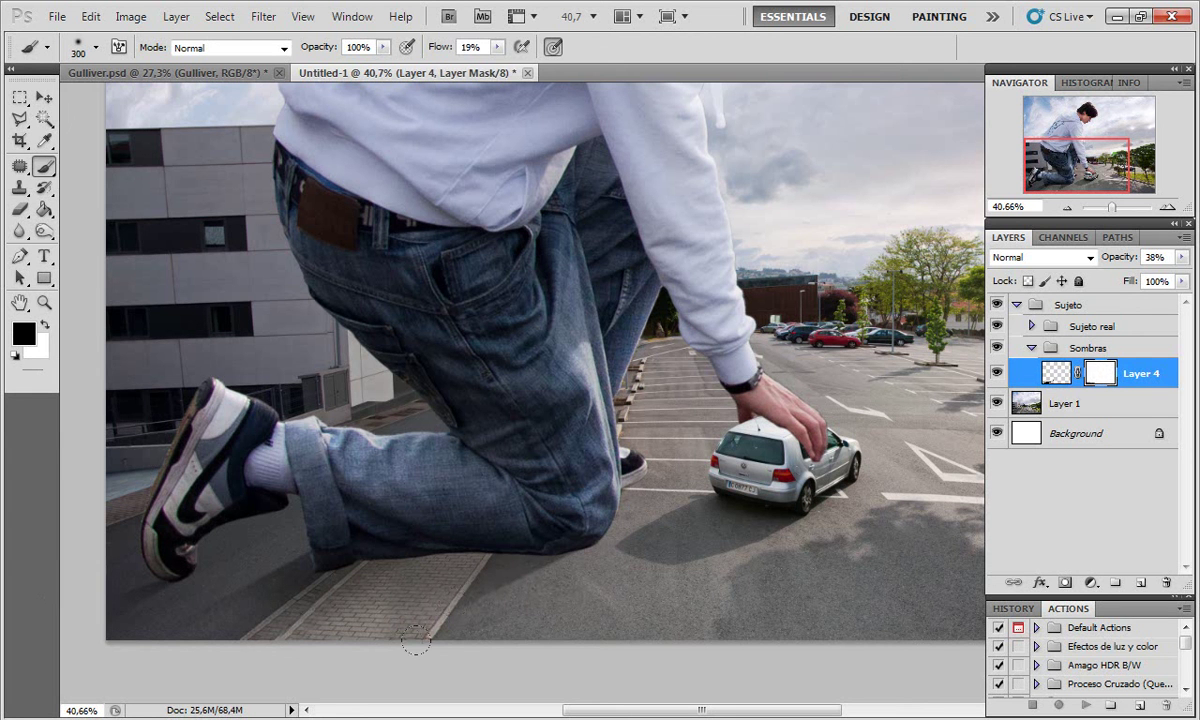
drag(416, 640, 246, 612)
Step: Soften the shadow under the knee with a smaller brush, zooming in on the legs
key(bracketleft)
key(bracketleft)
key(bracketleft)
drag(452, 559, 472, 560)
drag(1045, 192, 1090, 192)
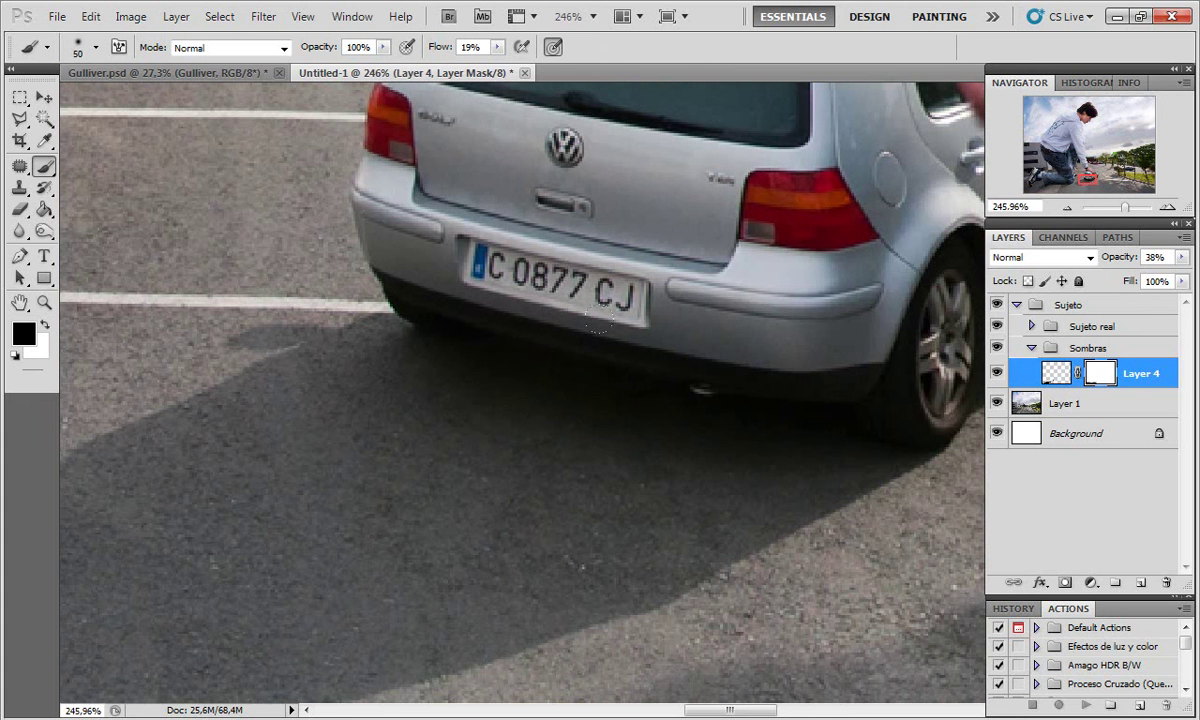
key(bracketleft)
drag(1127, 210, 1114, 208)
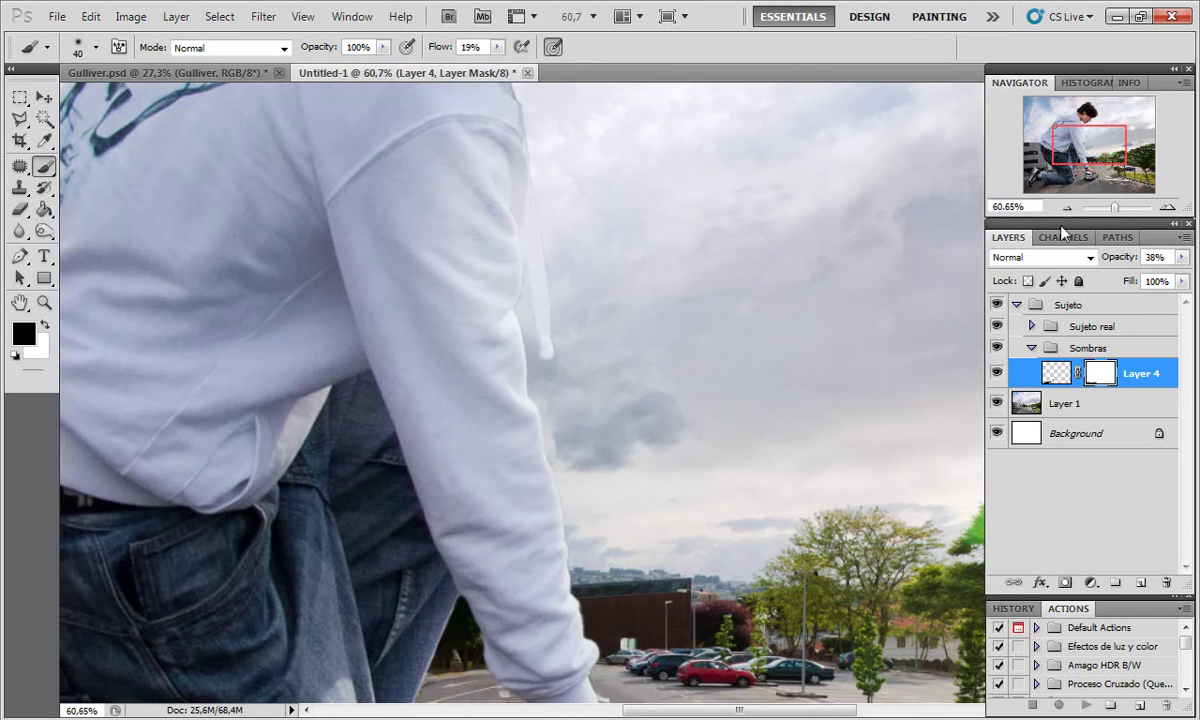
mouse_move(442, 570)
mouse_down()
mouse_move(697, 238)
mouse_move(621, 396)
mouse_up()
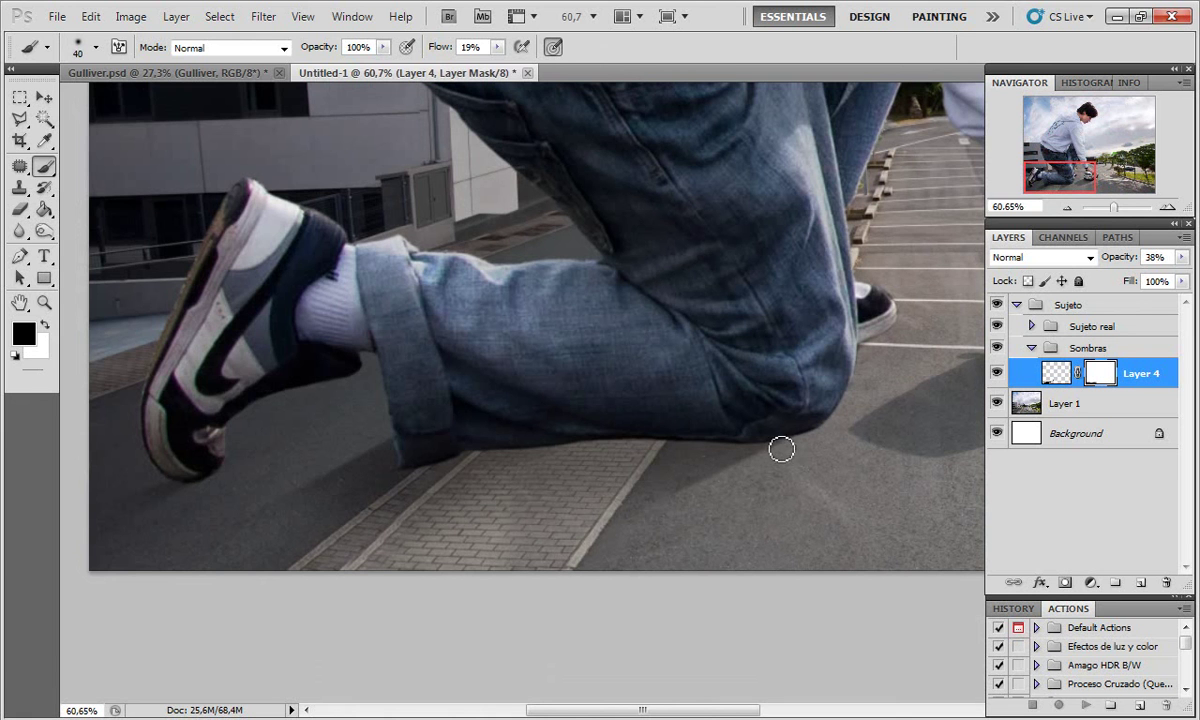
key(bracketright)
key(bracketright)
key(bracketright)
key(bracketright)
key(bracketright)
key(bracketright)
Step: On new Layer 5, paint faint black contact shadow under the knee at low flow, toggling it to compare
click(1140, 583)
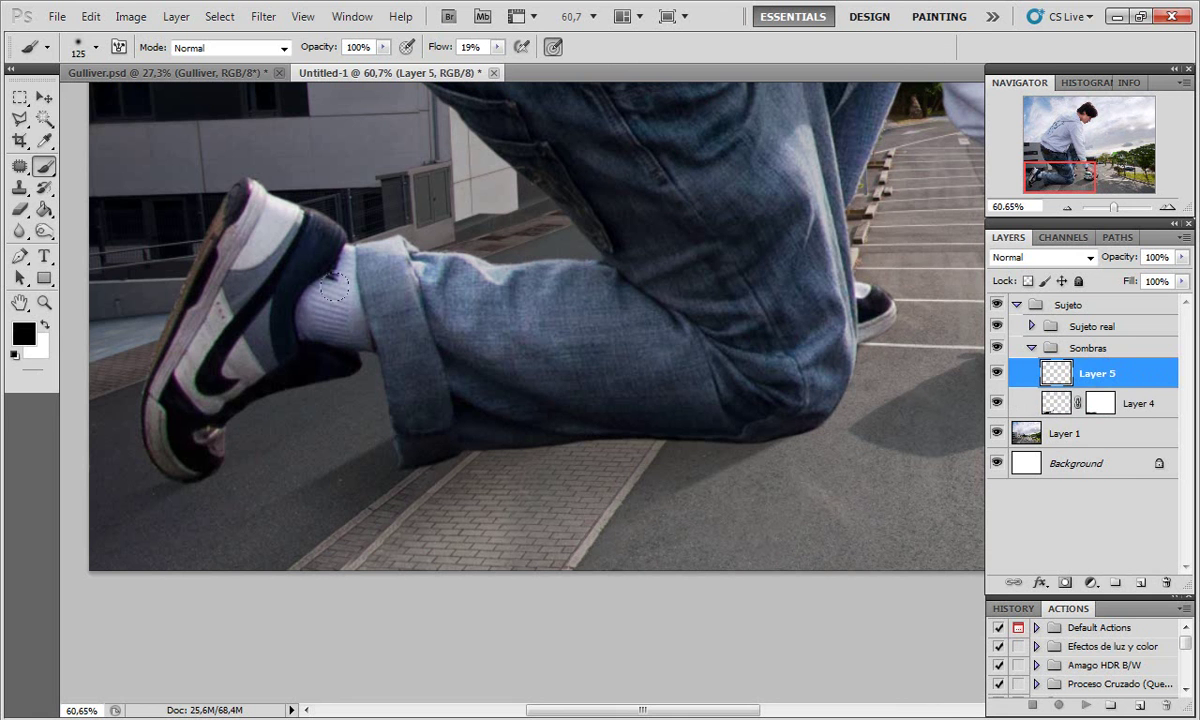
key(bracketleft)
key(bracketleft)
mouse_move(445, 47)
mouse_down()
mouse_move(432, 47)
mouse_move(433, 68)
mouse_up()
drag(542, 435, 727, 444)
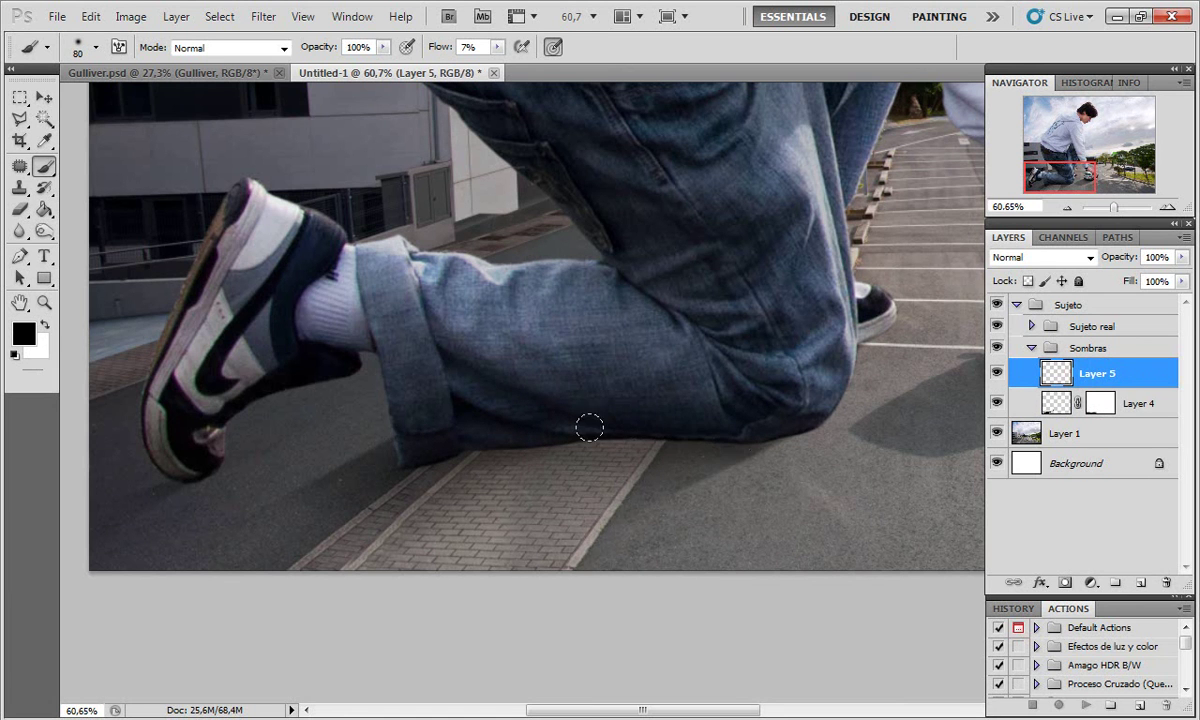
drag(709, 425, 722, 442)
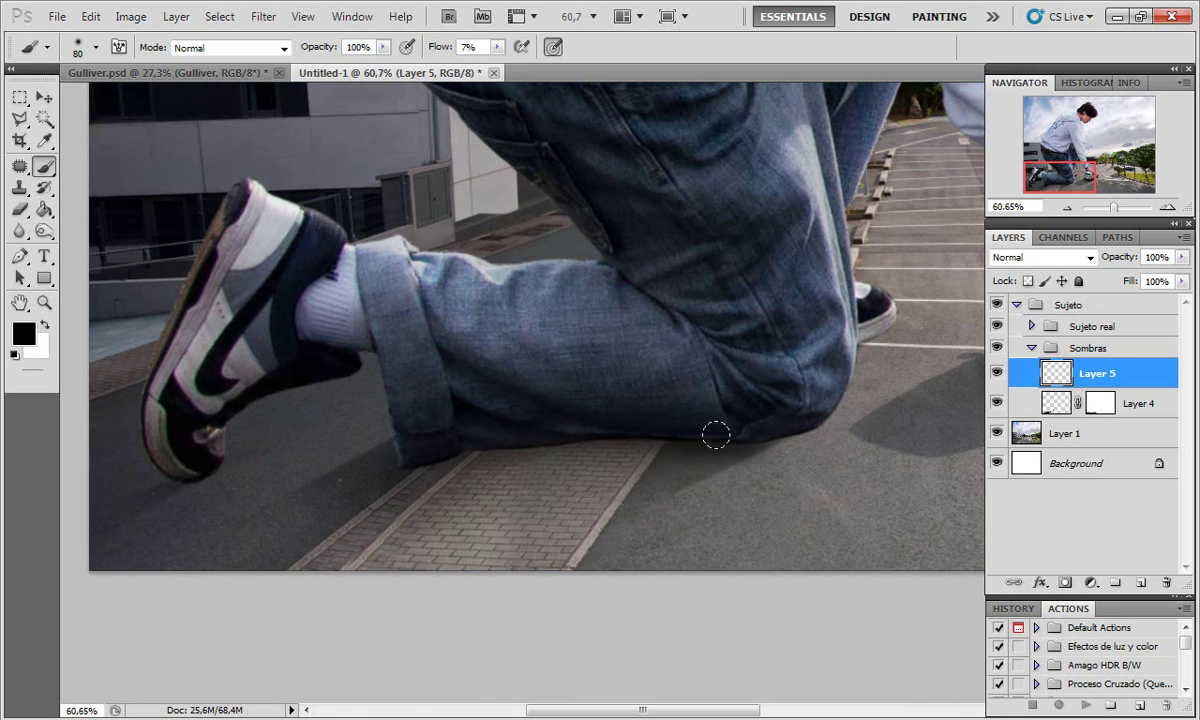
drag(604, 430, 550, 440)
mouse_move(403, 457)
mouse_down()
mouse_move(576, 439)
mouse_move(742, 469)
mouse_move(388, 471)
mouse_up()
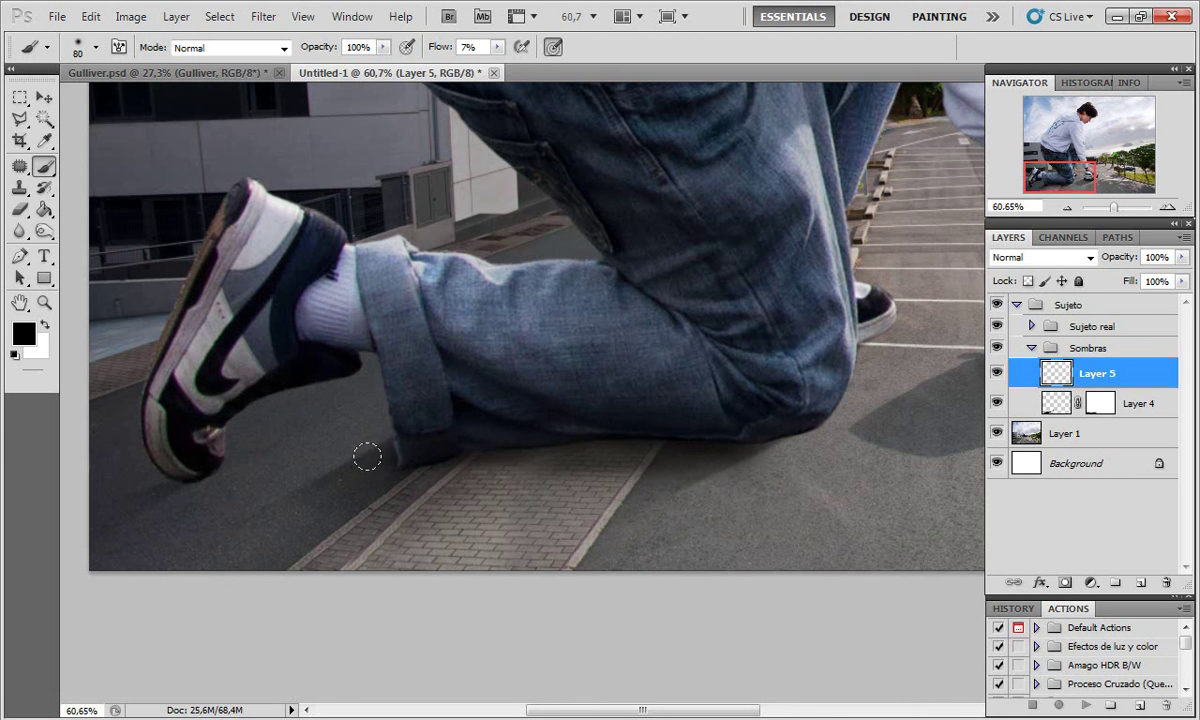
click(996, 373)
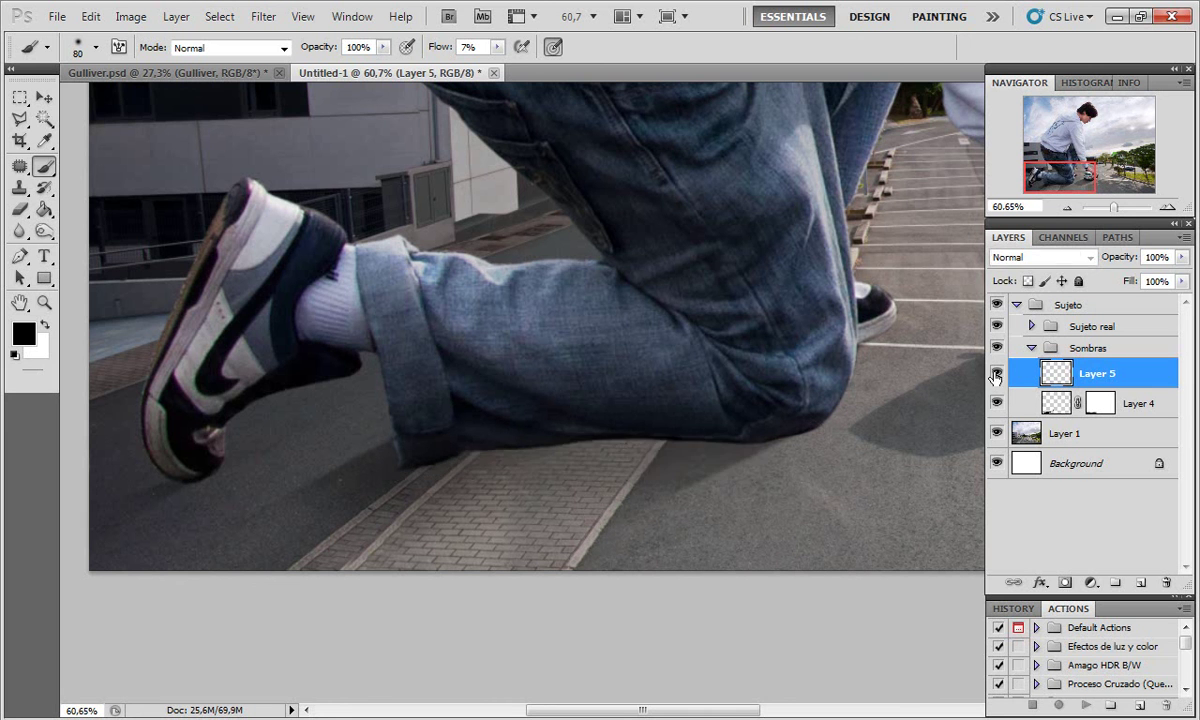
click(996, 373)
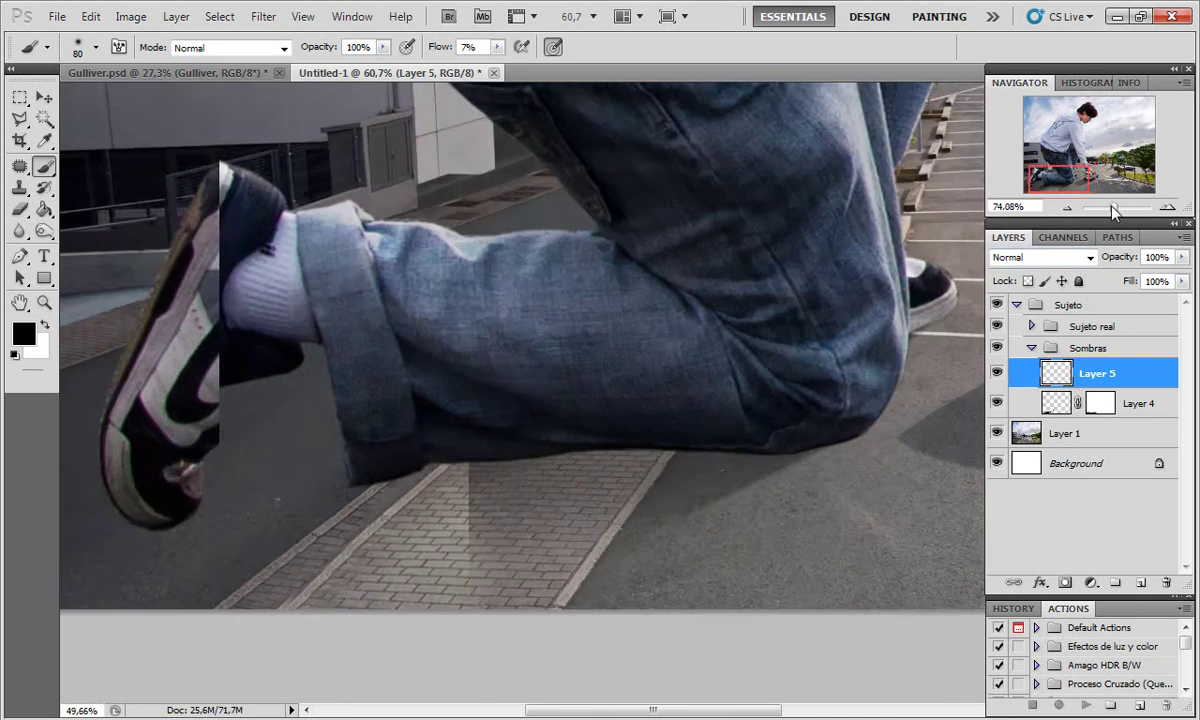
drag(1116, 208, 1113, 210)
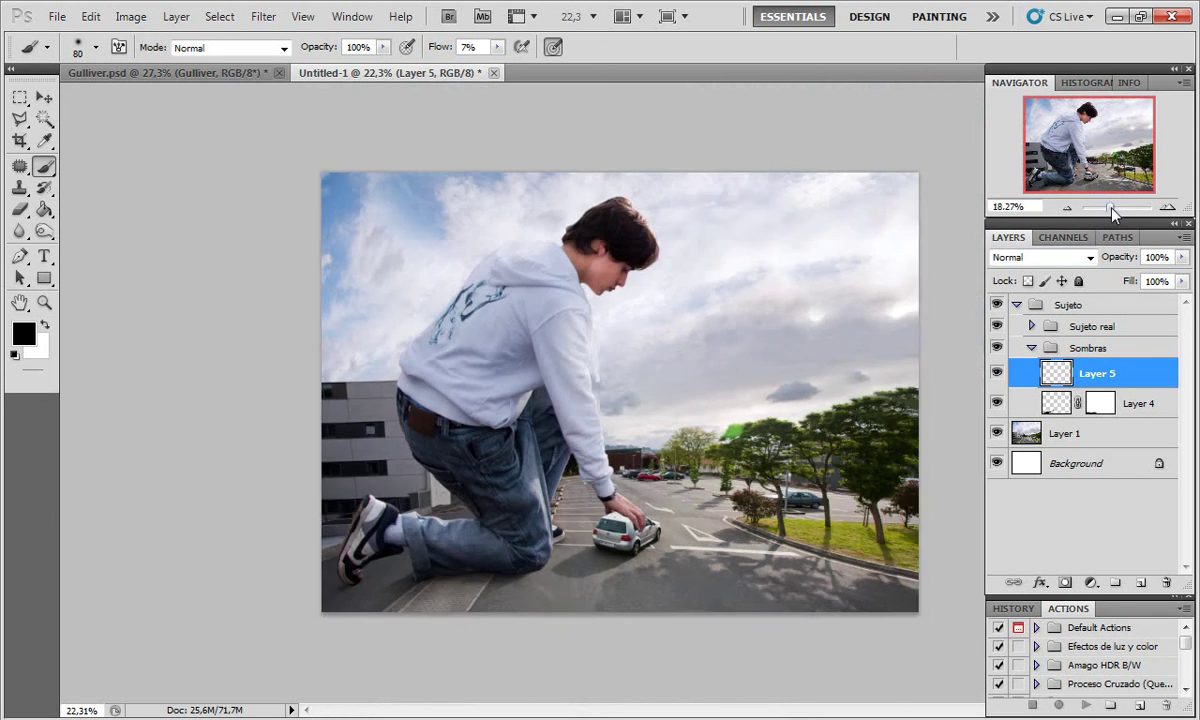
Step: Paint a soft shadow on the car roof under the hand on new Layer 6 at 72% opacity
mouse_move(1112, 210)
mouse_down()
mouse_move(1065, 178)
mouse_move(1098, 128)
mouse_up()
drag(1117, 208, 1119, 208)
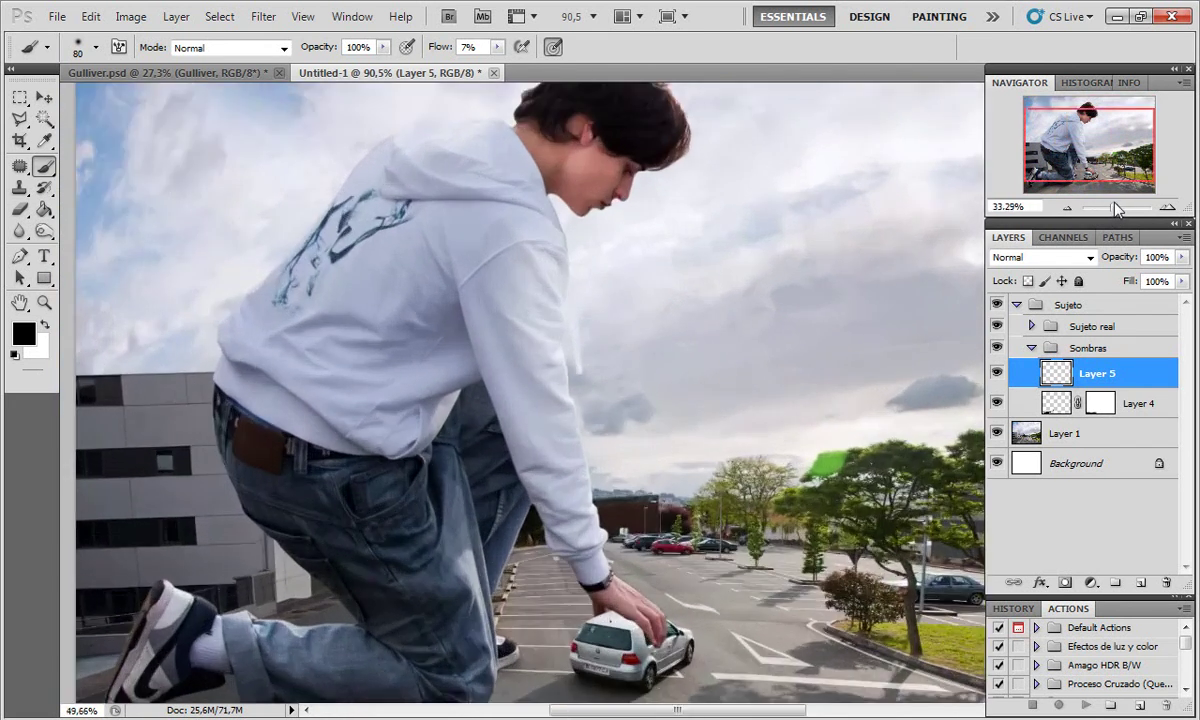
mouse_move(1063, 131)
mouse_down()
mouse_move(1098, 165)
mouse_move(1089, 172)
mouse_up()
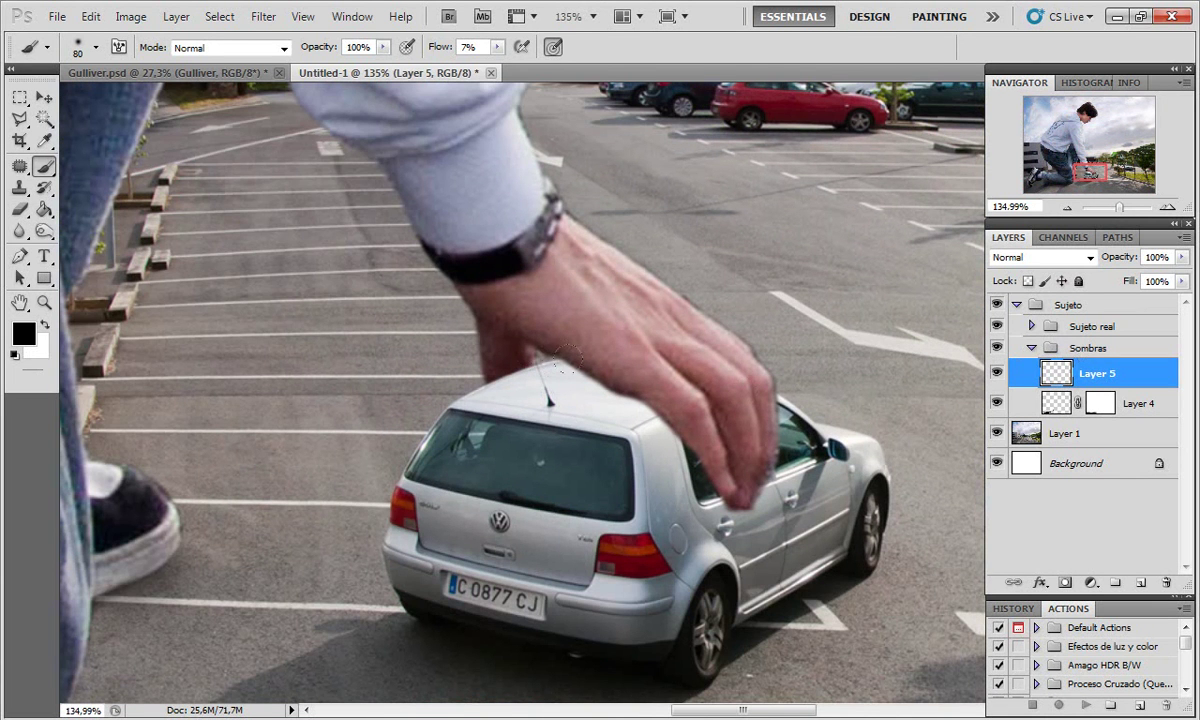
click(1140, 583)
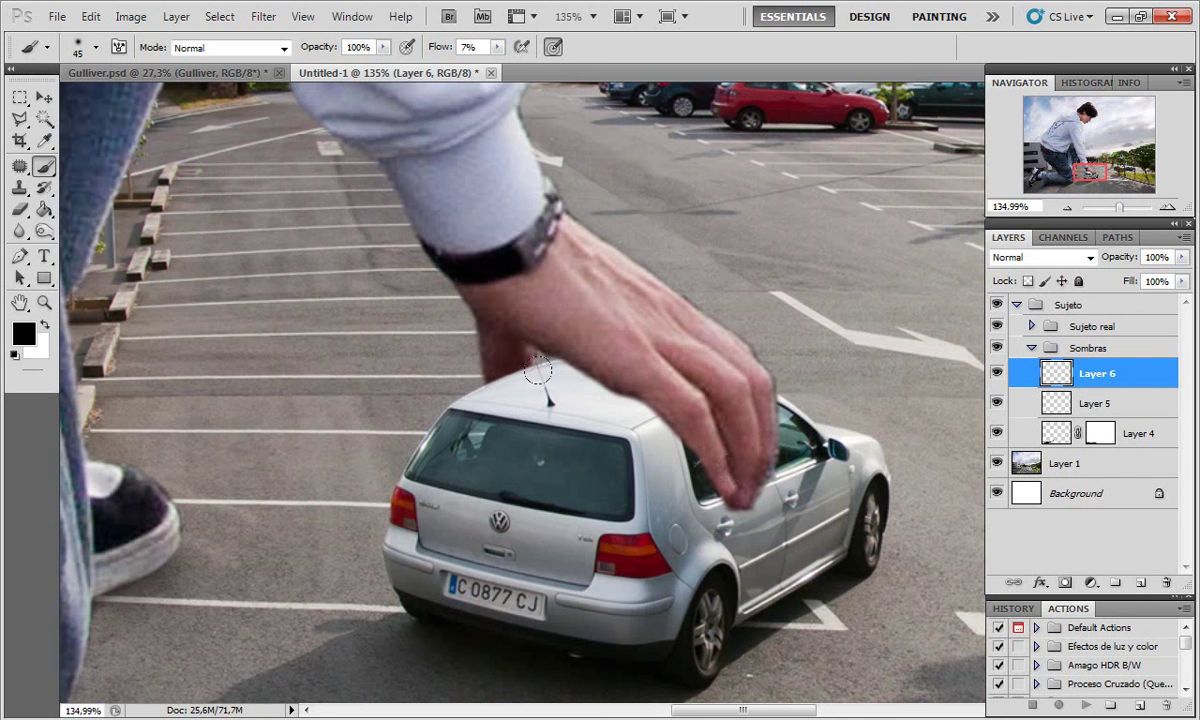
key(bracketleft)
key(bracketleft)
key(bracketleft)
mouse_move(619, 395)
mouse_down()
mouse_move(515, 355)
mouse_move(570, 370)
mouse_up()
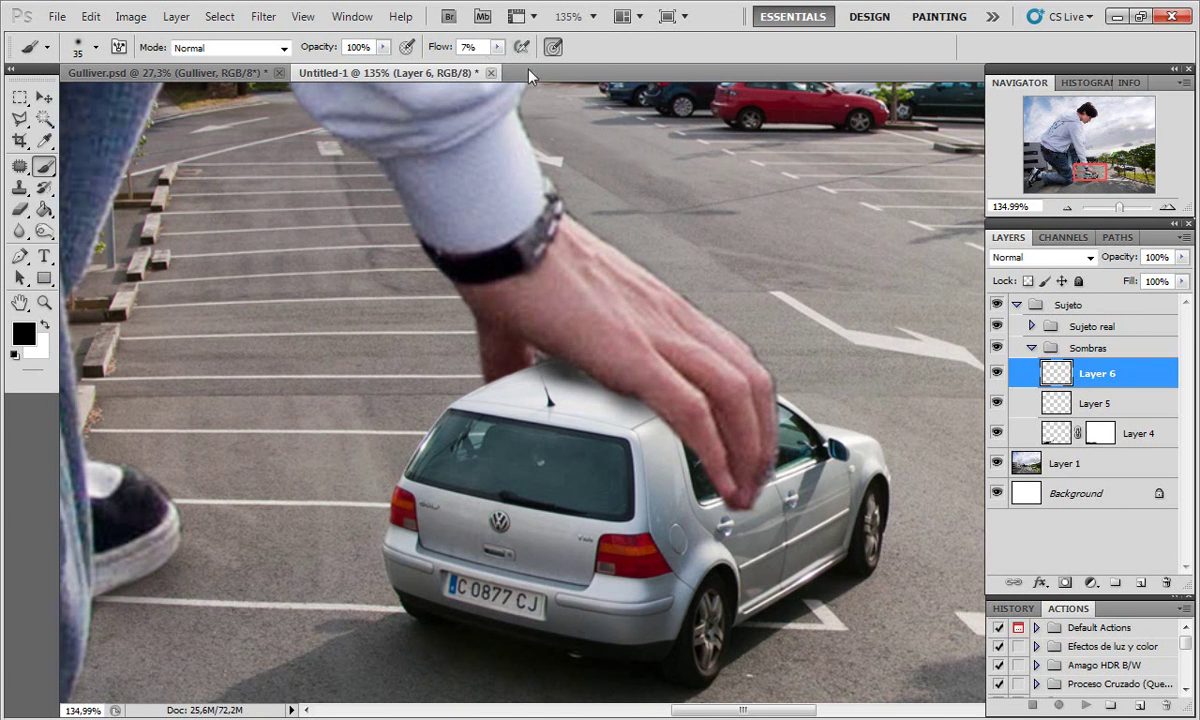
drag(1127, 258, 1103, 259)
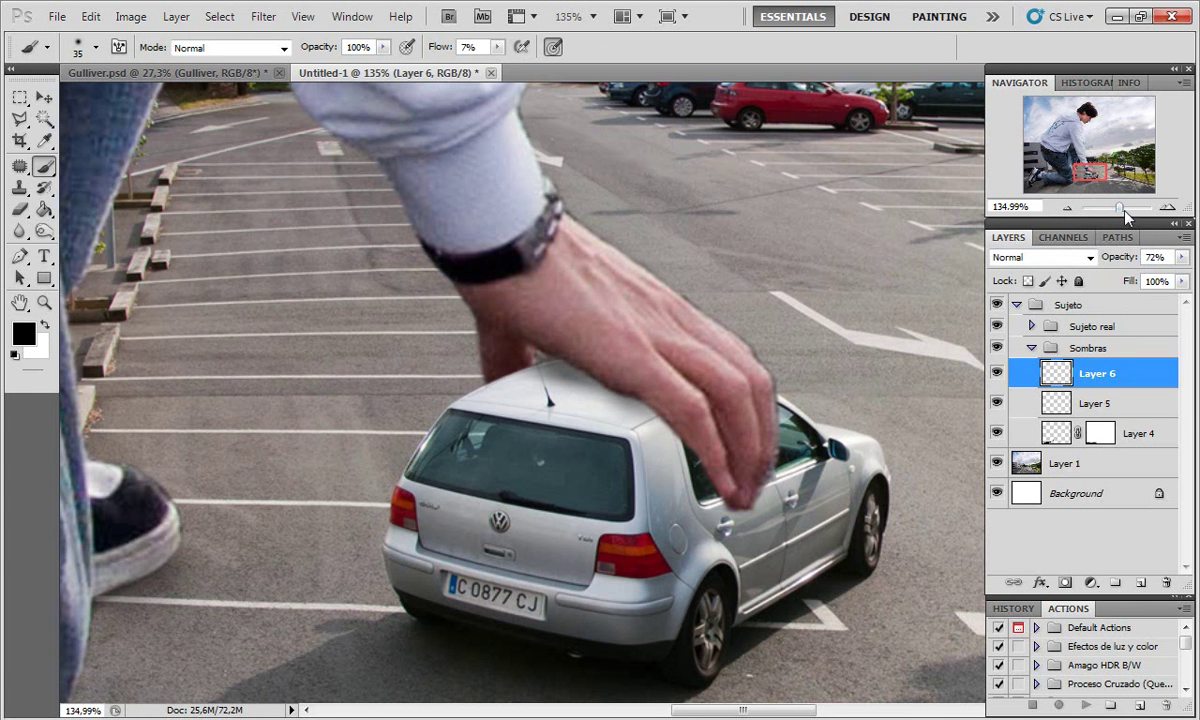
mouse_move(1125, 210)
mouse_down()
mouse_move(1100, 209)
mouse_move(1112, 208)
mouse_up()
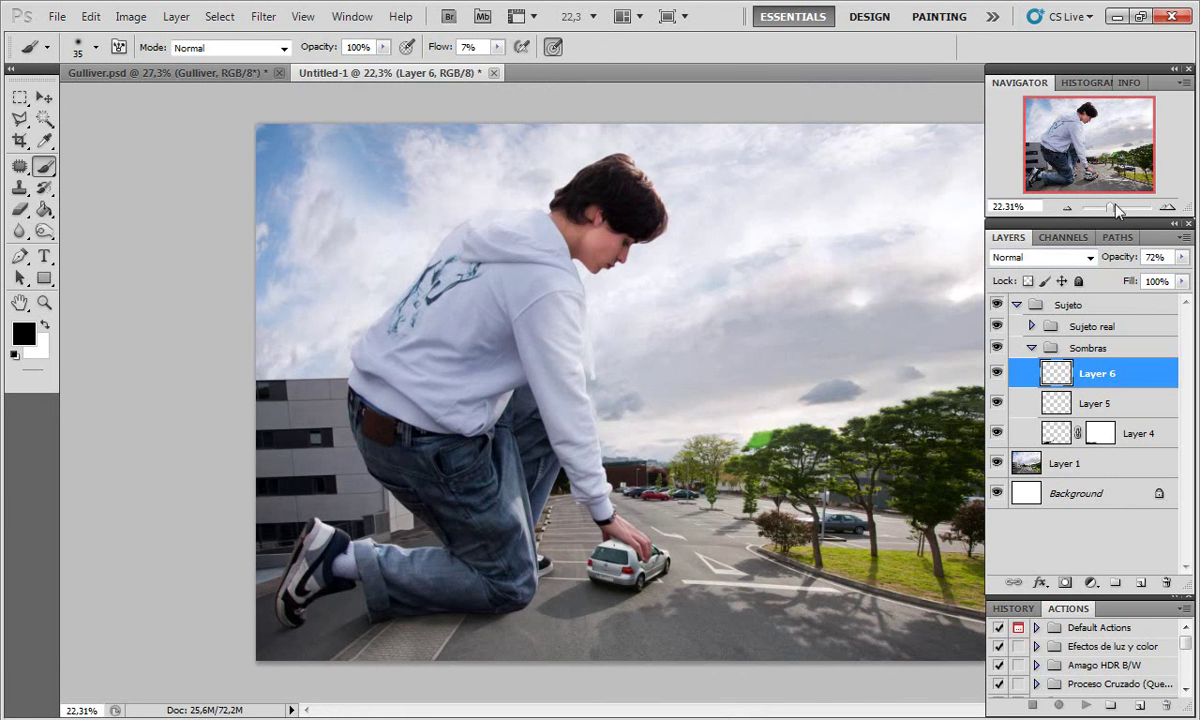
Step: Collapse Sombras and Sujeto, peek at Gulliver.psd's Colorizacion final group, and return to Untitled-1
drag(1117, 208, 1107, 210)
click(1031, 347)
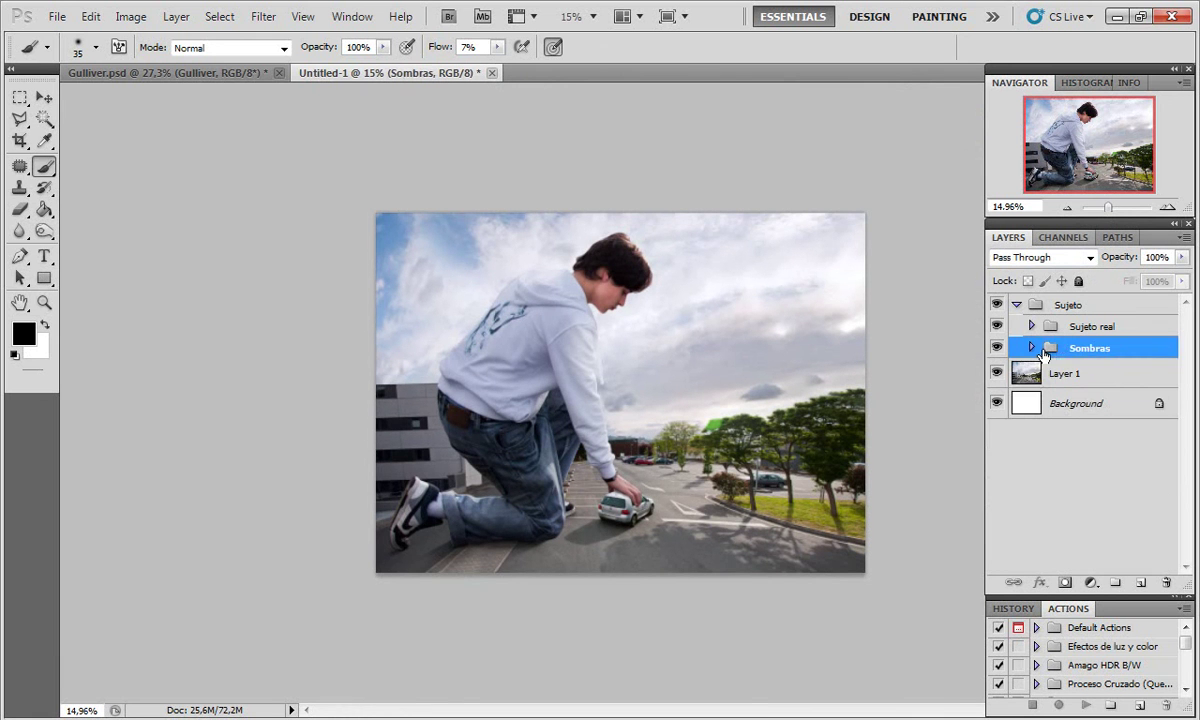
click(1017, 305)
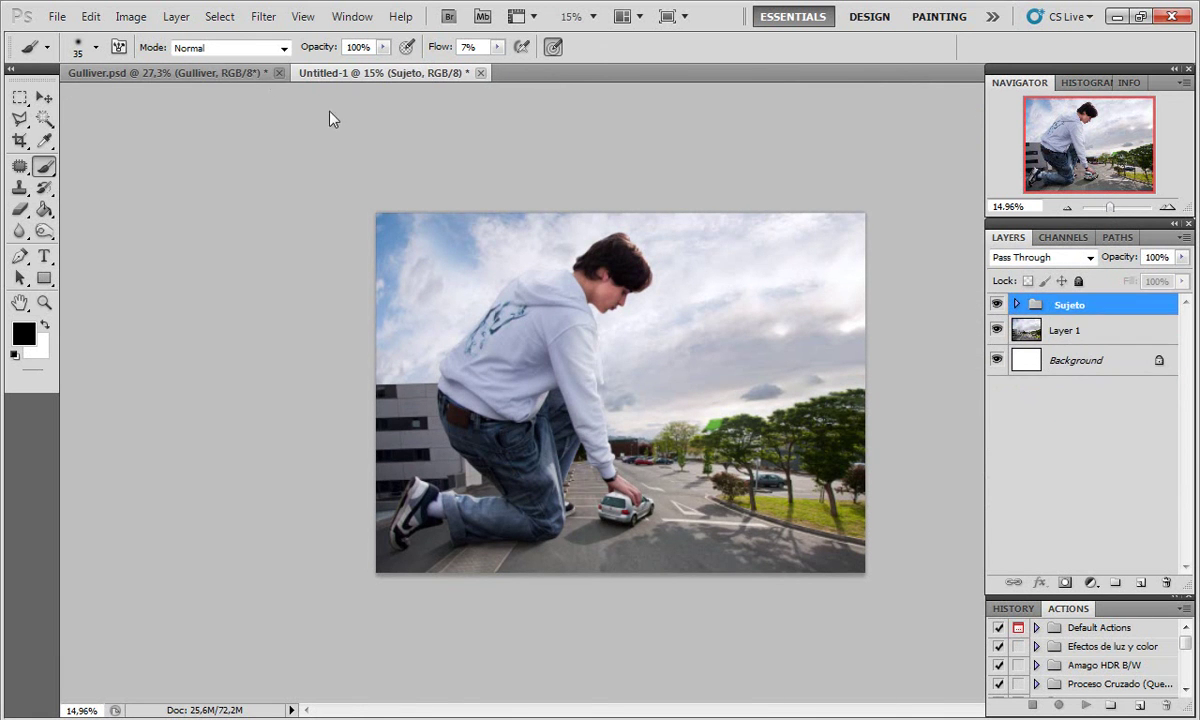
click(170, 73)
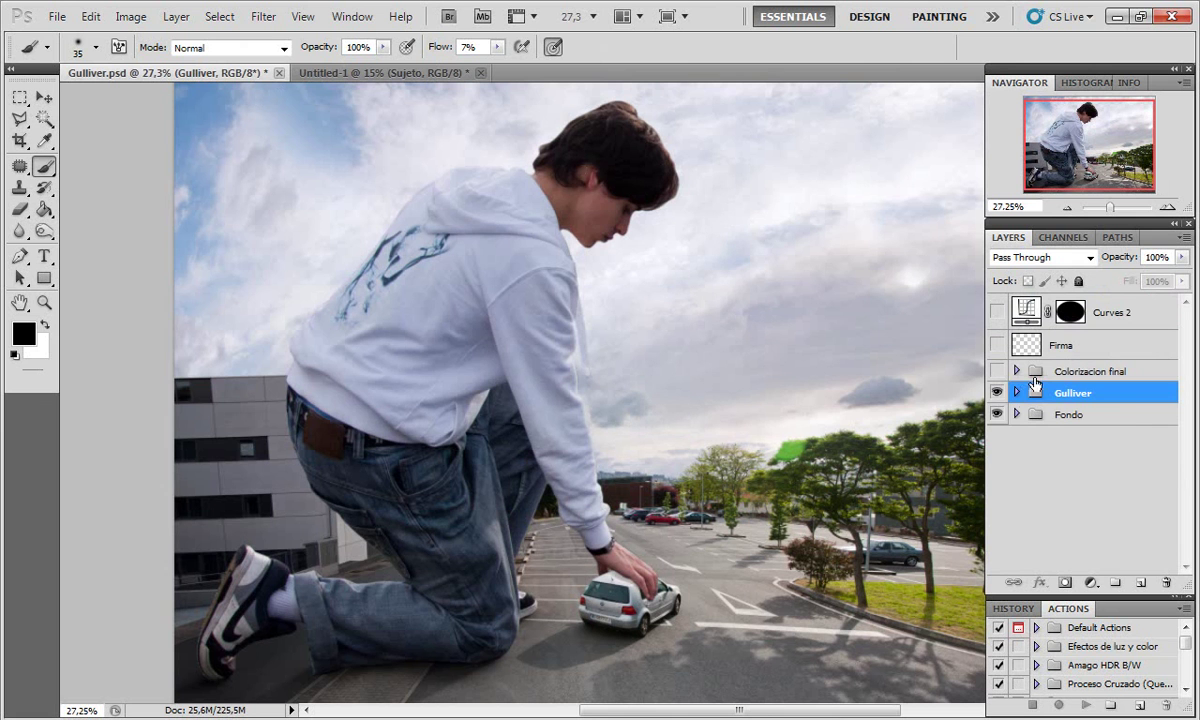
click(1016, 371)
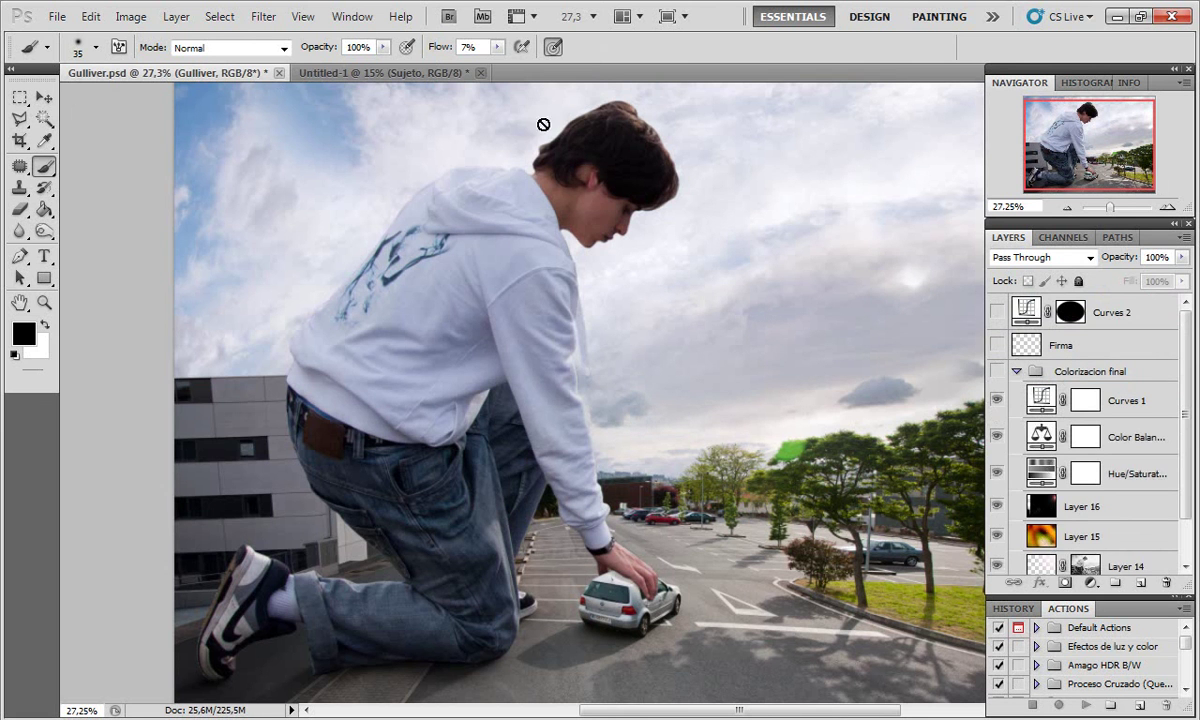
click(405, 74)
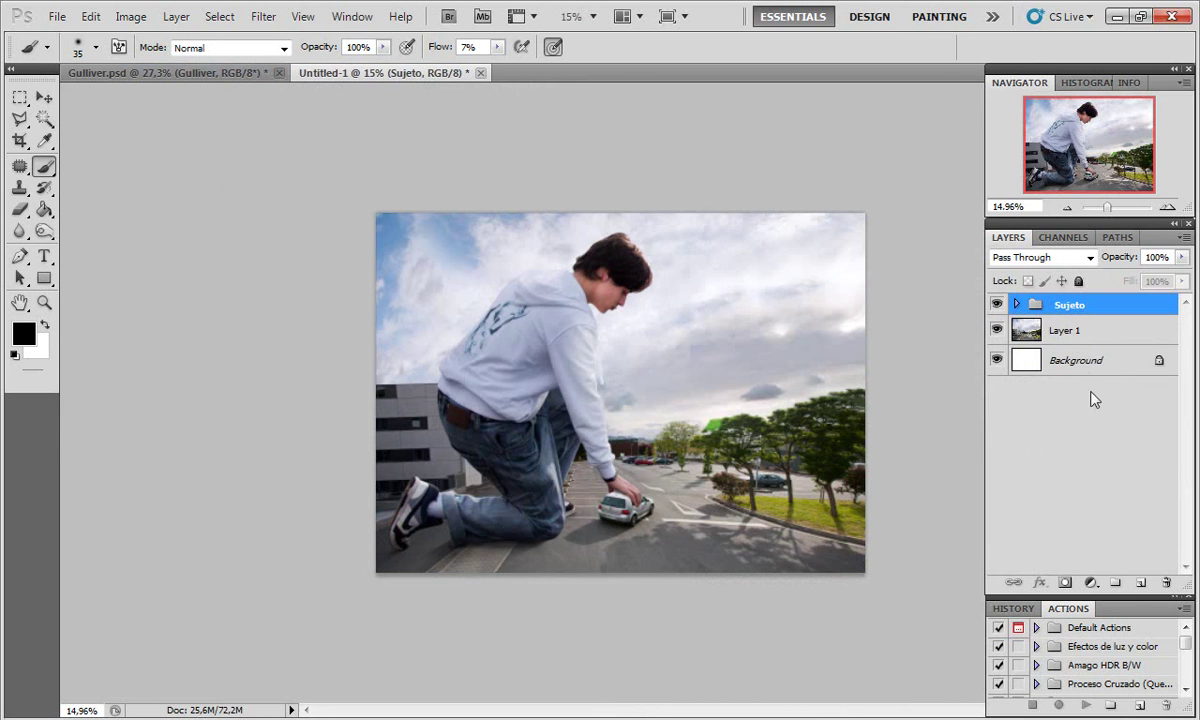
Step: Create a new layer group above Sujeto and name it 'Ajustes de iluminación'
click(1113, 586)
double_click(1076, 305)
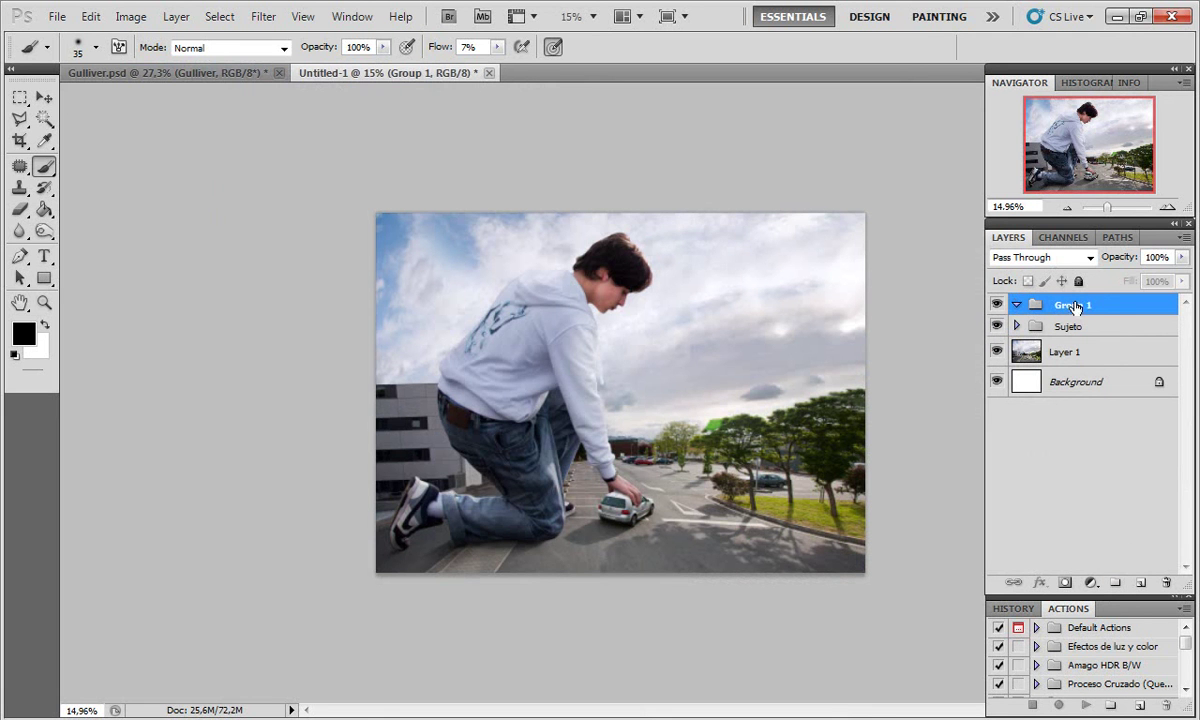
text(Aj)
text(ustes de )
text(iluminación)
key(Return)
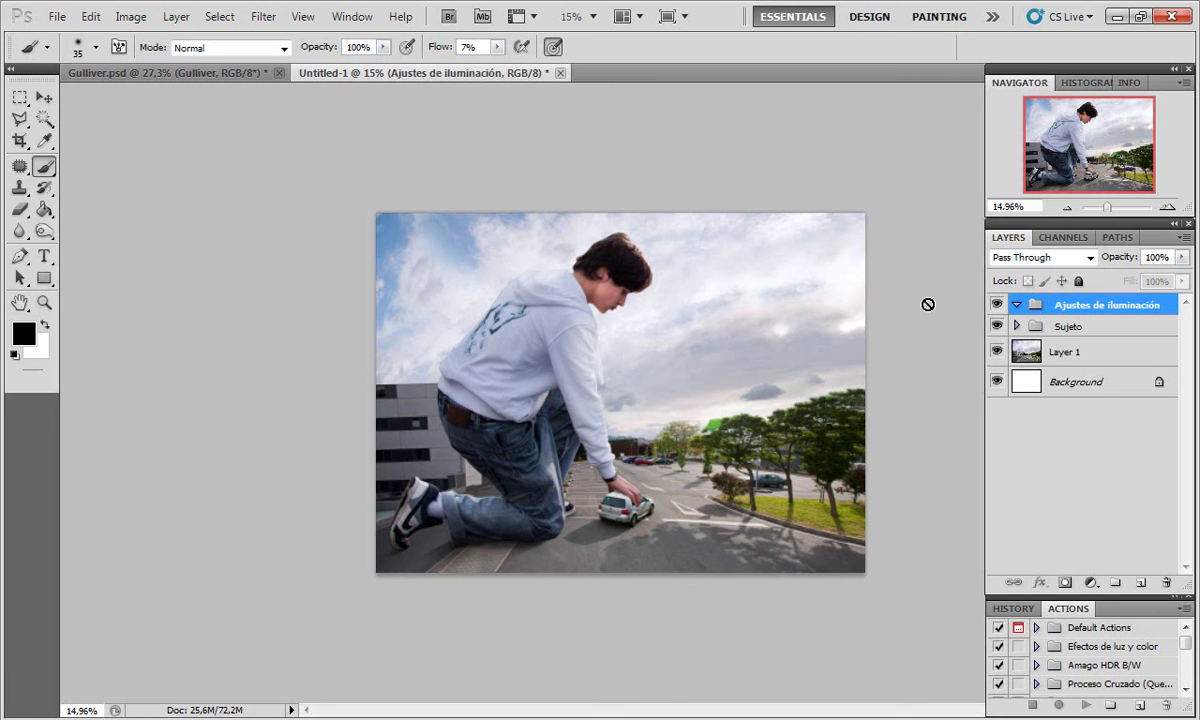
Step: Add a Color Balance adjustment and shift the highlights' yellow–blue balance and tones slightly toward red
click(1091, 583)
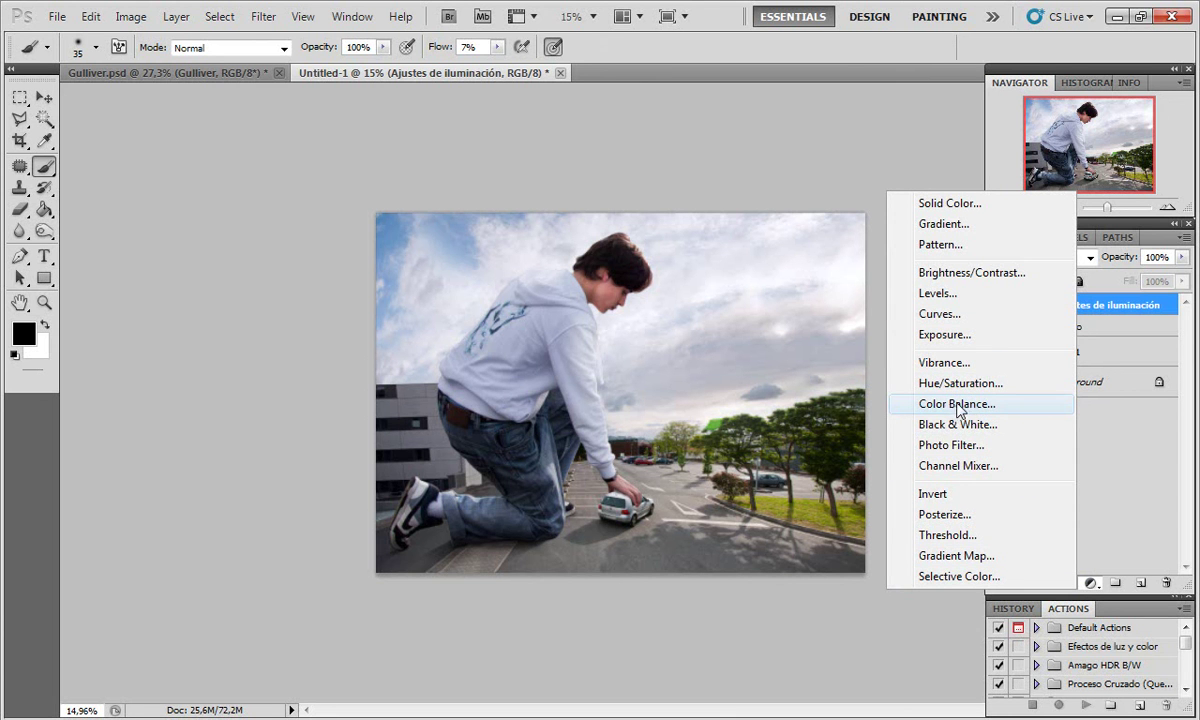
click(962, 405)
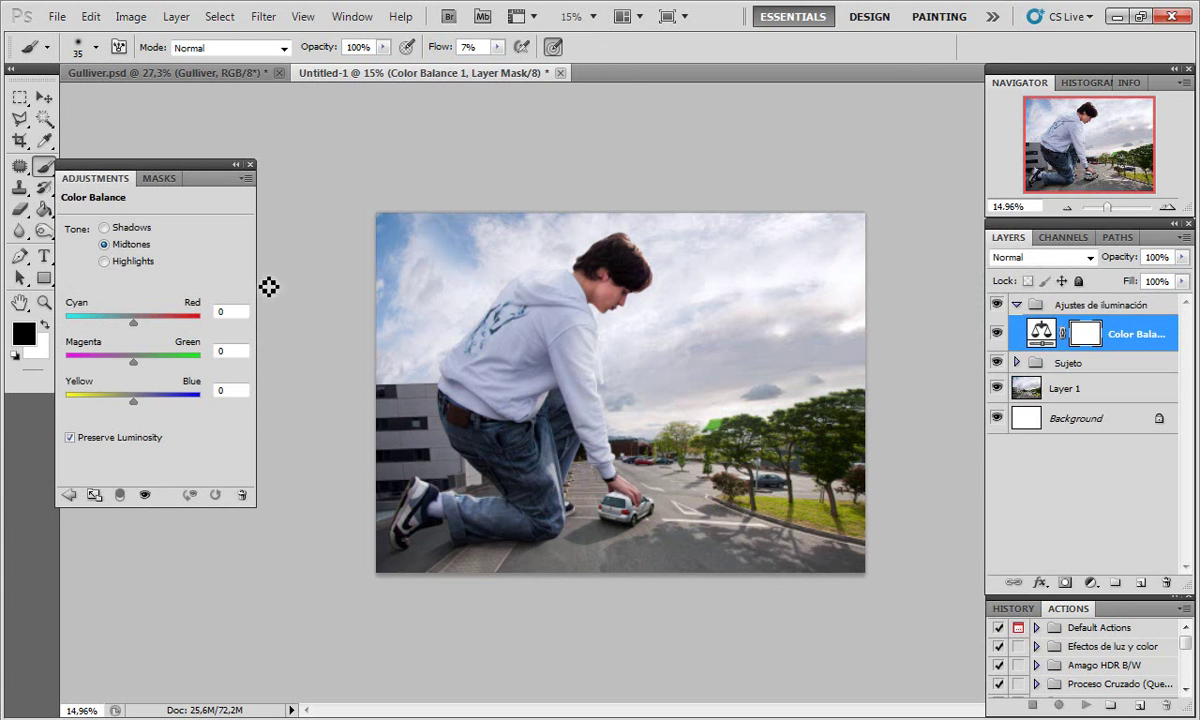
click(104, 228)
mouse_move(131, 401)
mouse_down()
mouse_move(117, 400)
mouse_move(141, 399)
mouse_up()
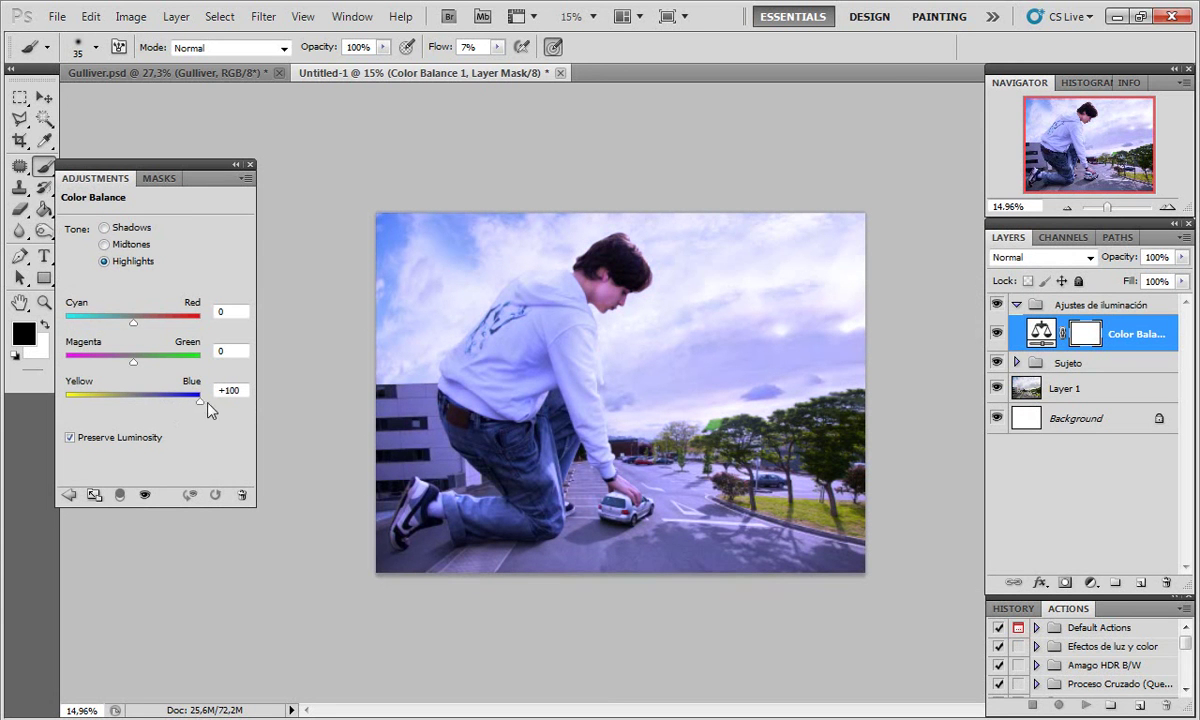
drag(199, 404, 116, 407)
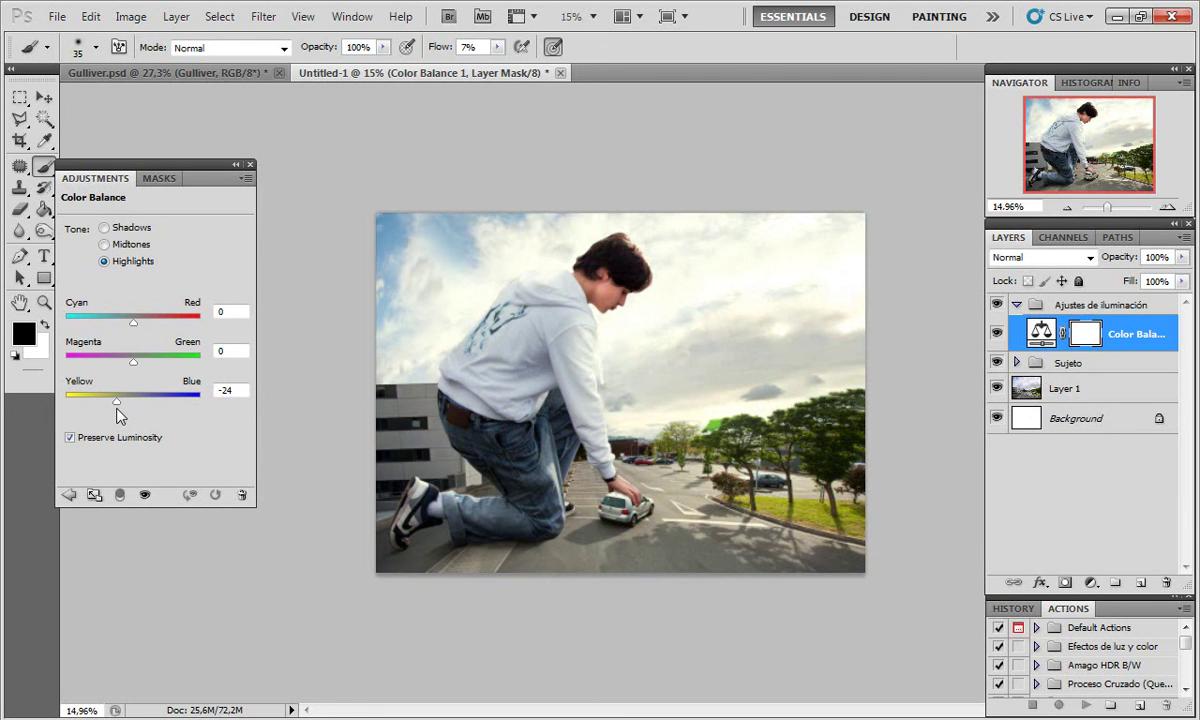
drag(117, 403, 124, 403)
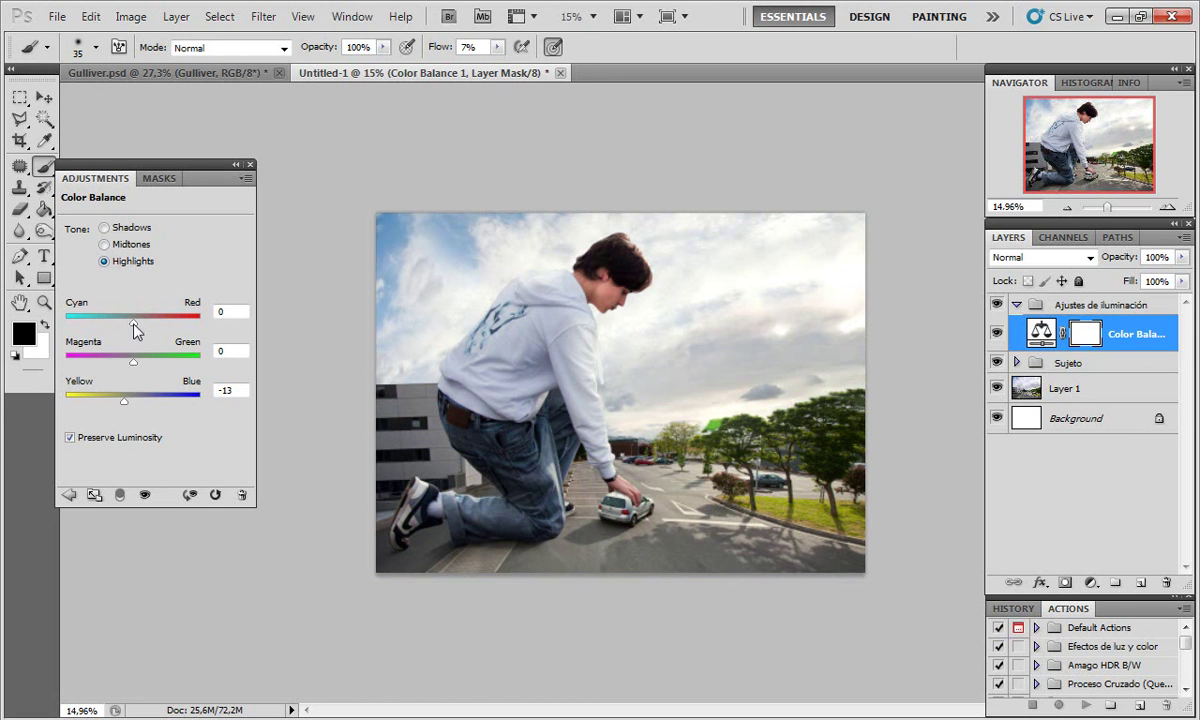
drag(126, 321, 139, 326)
Step: Shift the shadows' magenta–green balance, ending at +16 red and +10 green, and compare before/after
click(104, 244)
click(104, 228)
drag(132, 360, 145, 371)
drag(140, 366, 143, 325)
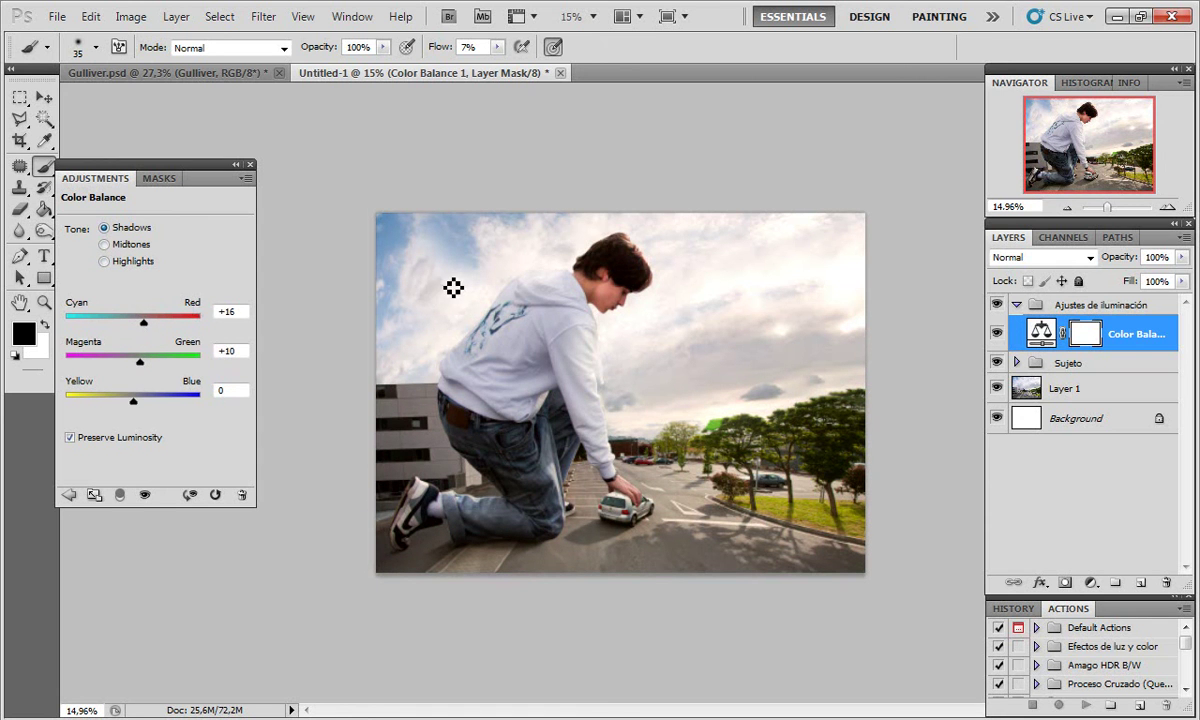
click(996, 335)
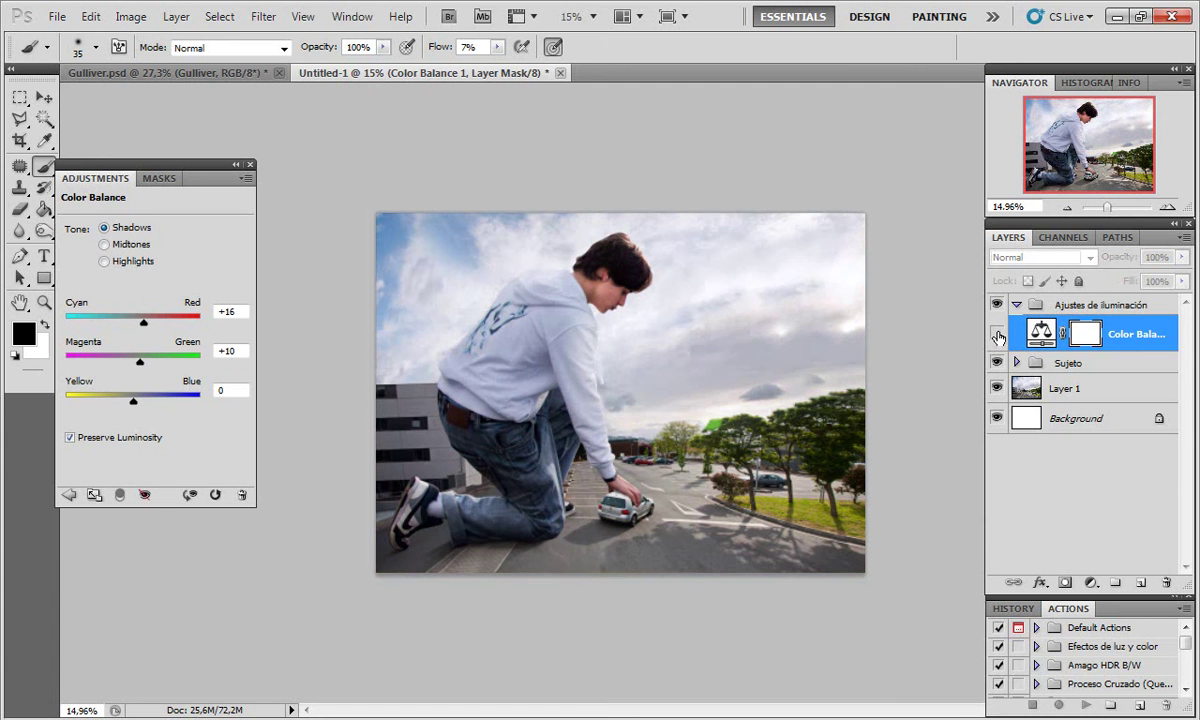
click(997, 335)
click(997, 335)
click(250, 166)
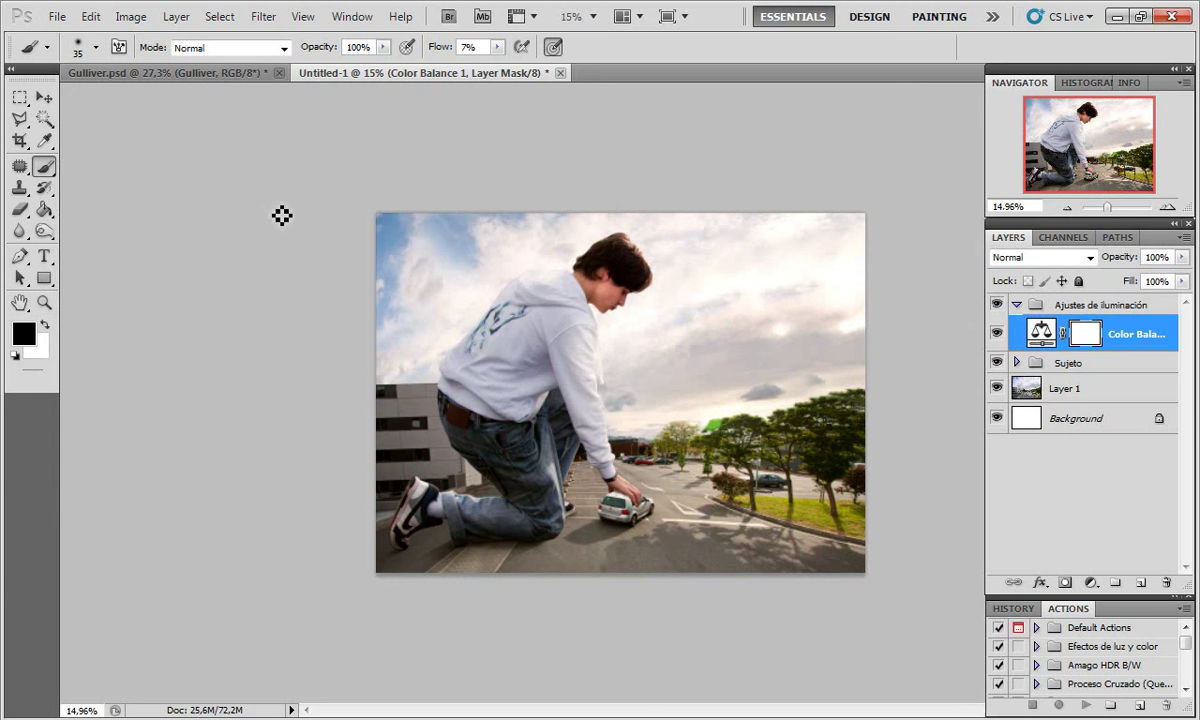
Step: Add a Curves adjustment layer, discard a trial point, and choose the Red channel
click(1089, 582)
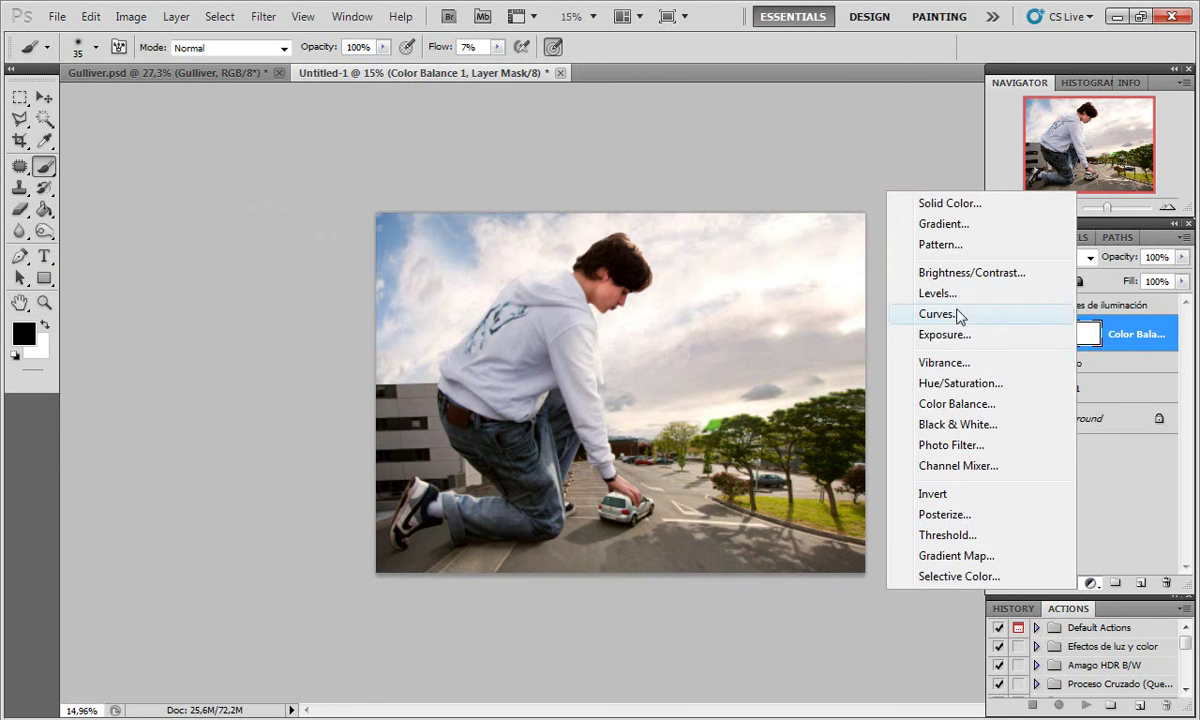
click(898, 311)
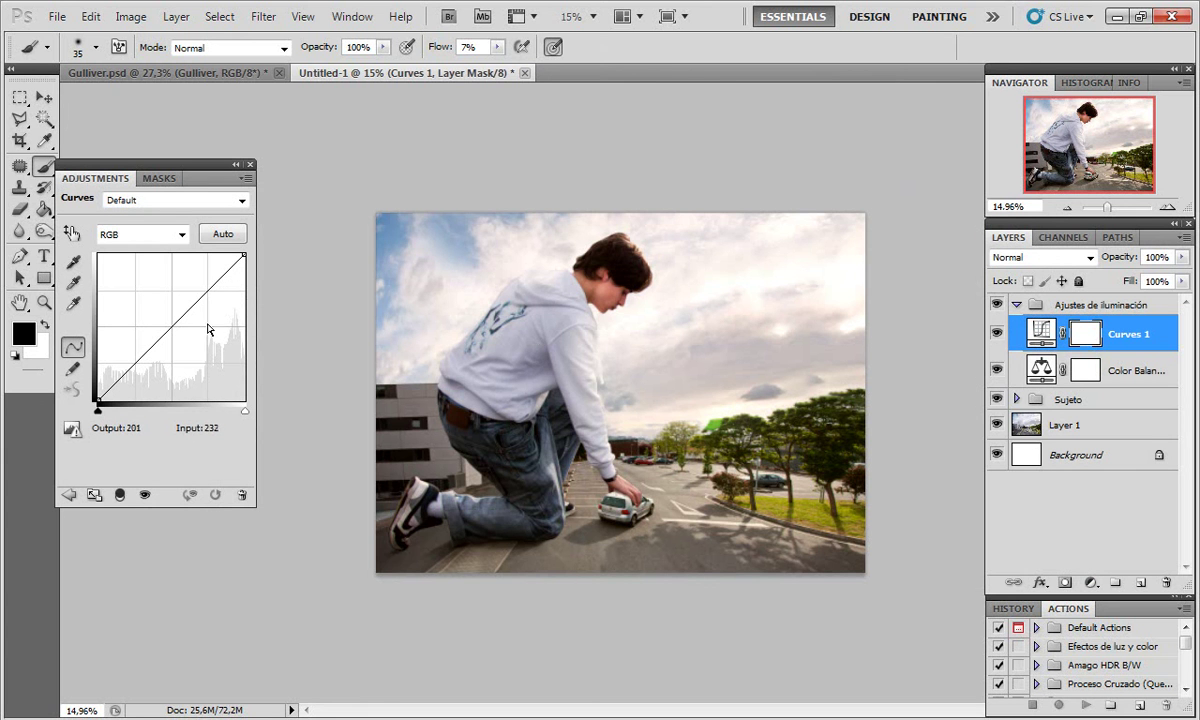
mouse_move(165, 334)
mouse_down()
mouse_move(178, 355)
mouse_move(170, 330)
mouse_up()
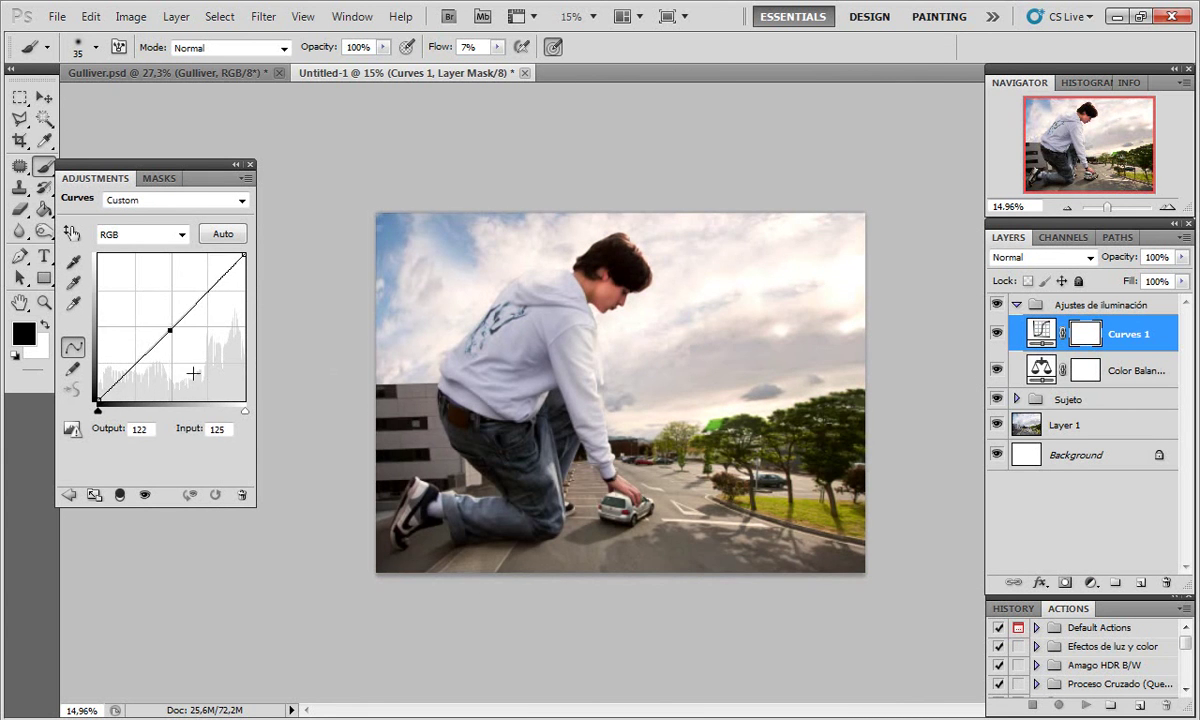
key(Delete)
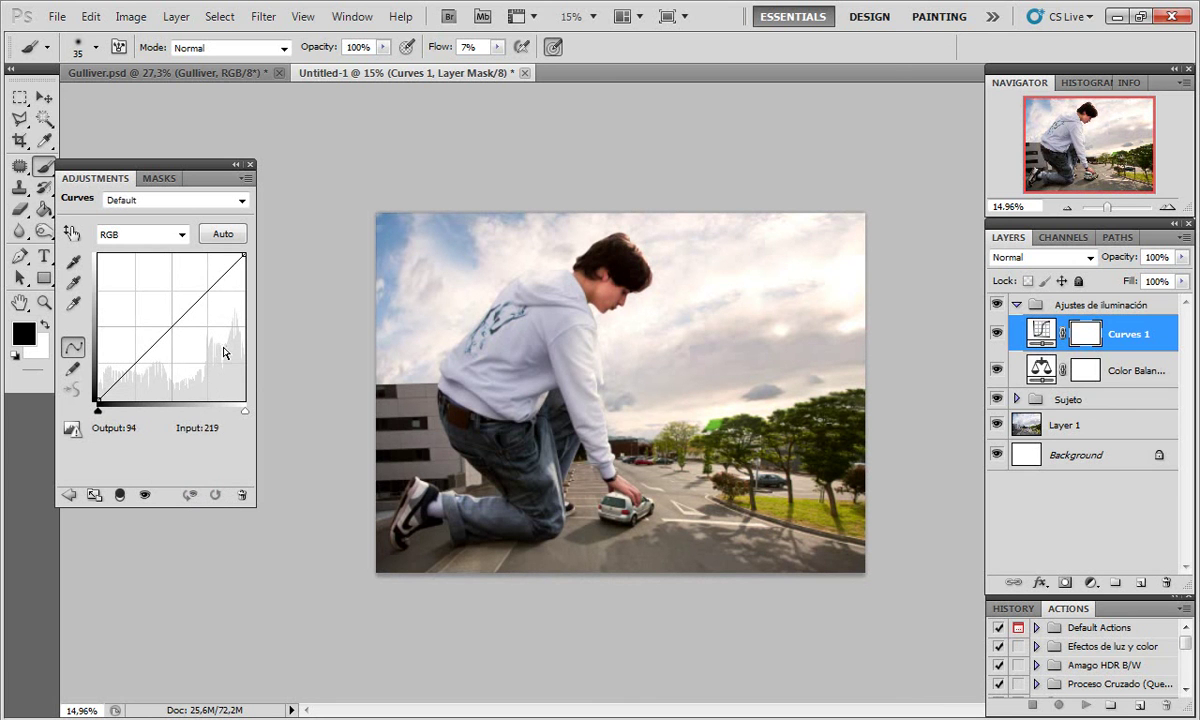
click(182, 235)
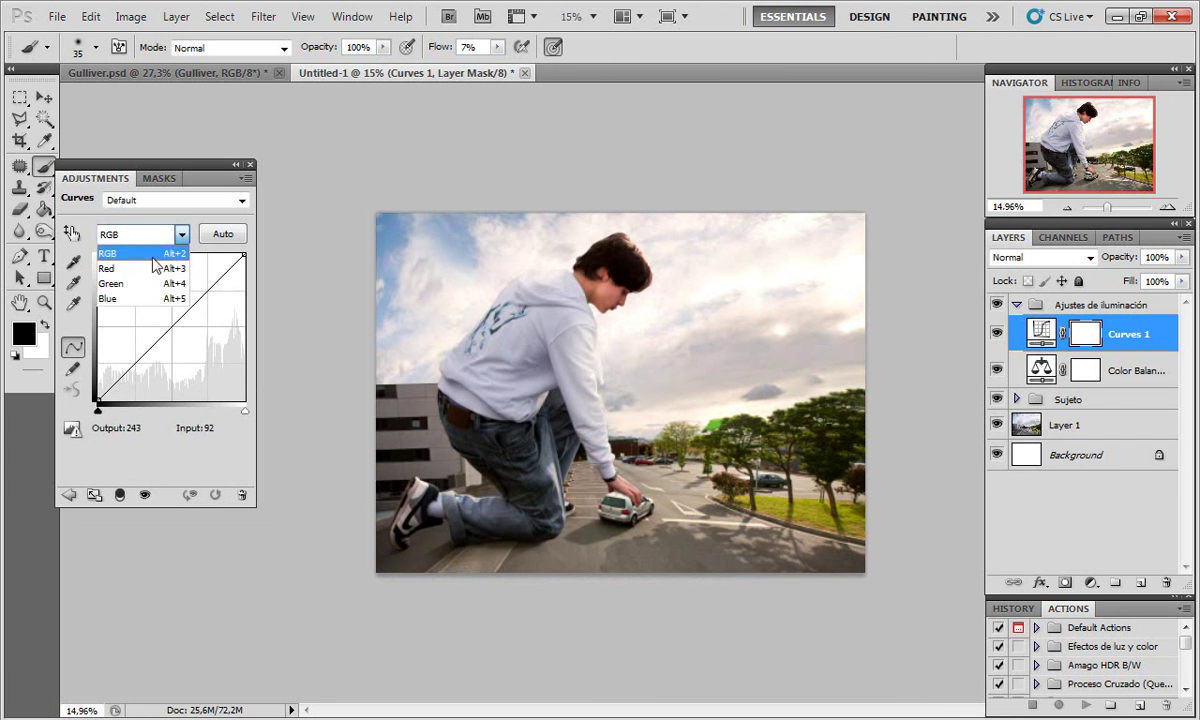
click(184, 238)
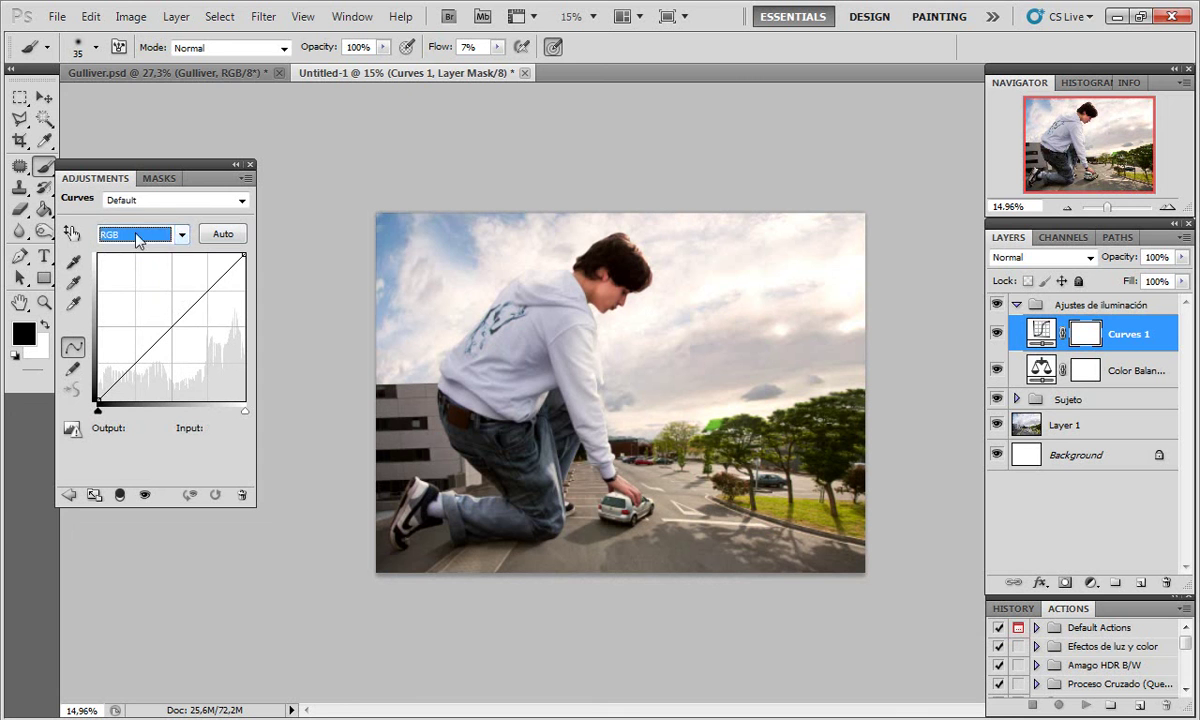
click(180, 235)
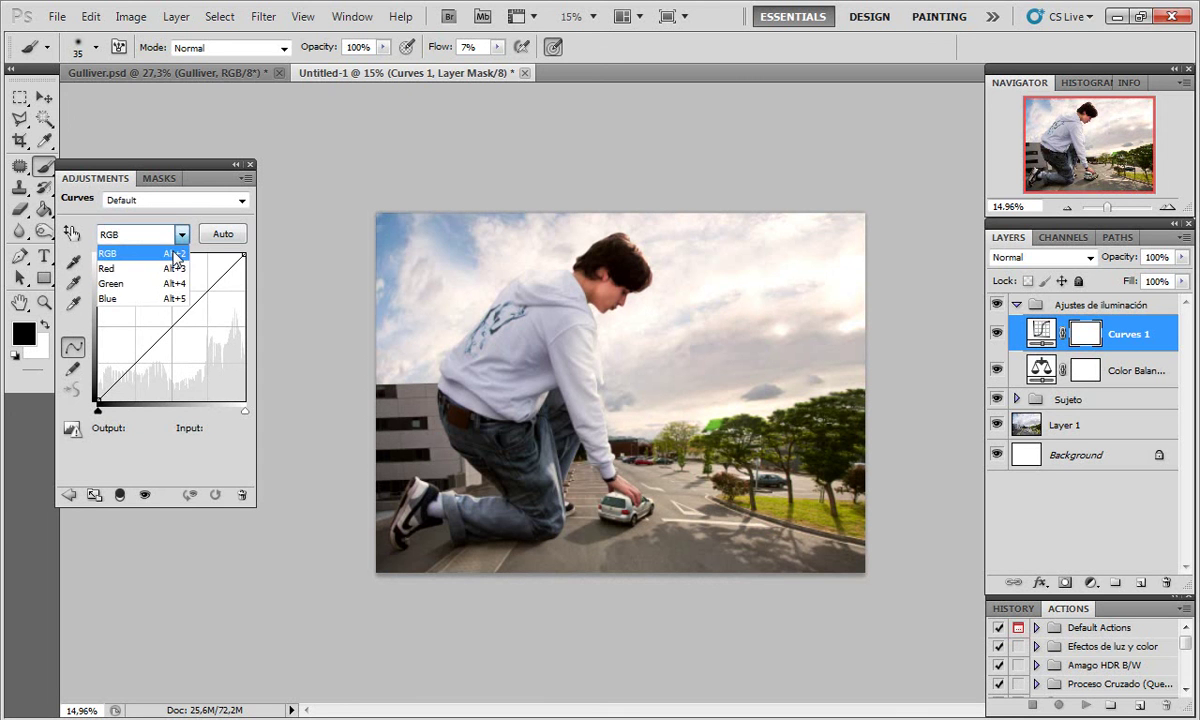
click(122, 270)
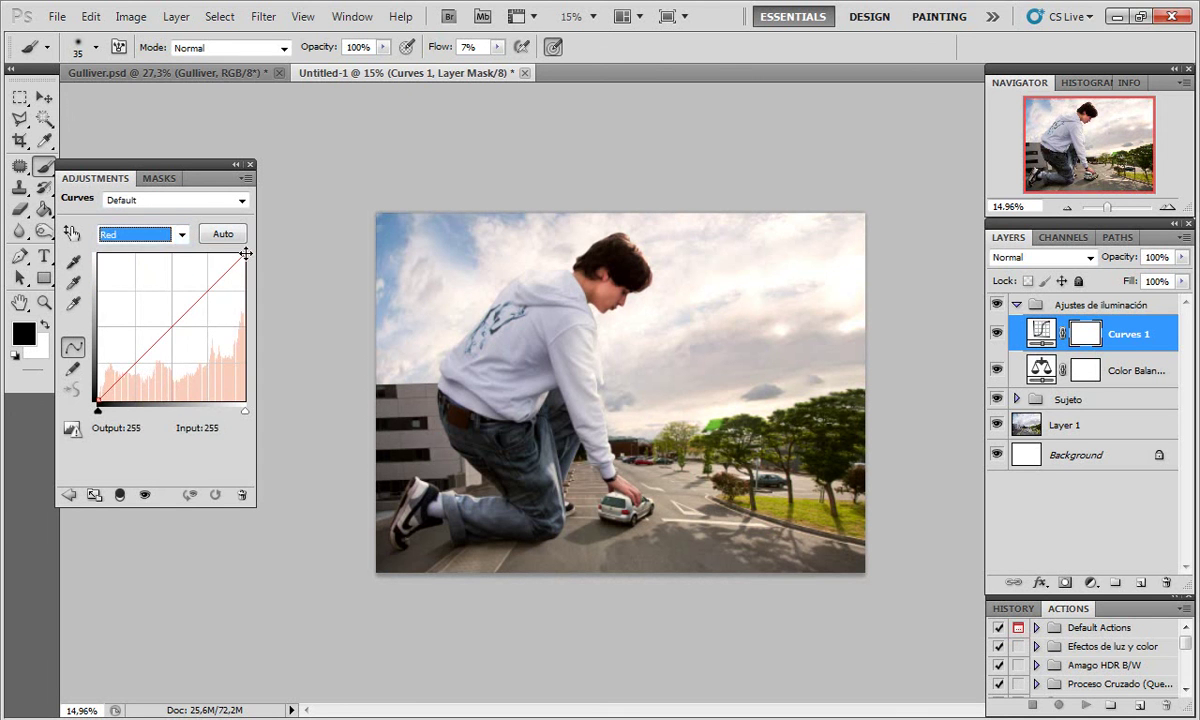
Step: Move the red curve's black point inward and add a midtone point to warm the reds
drag(245, 254, 243, 270)
mouse_move(240, 281)
mouse_down()
mouse_move(245, 254)
mouse_move(202, 242)
mouse_move(233, 323)
mouse_move(253, 254)
mouse_up()
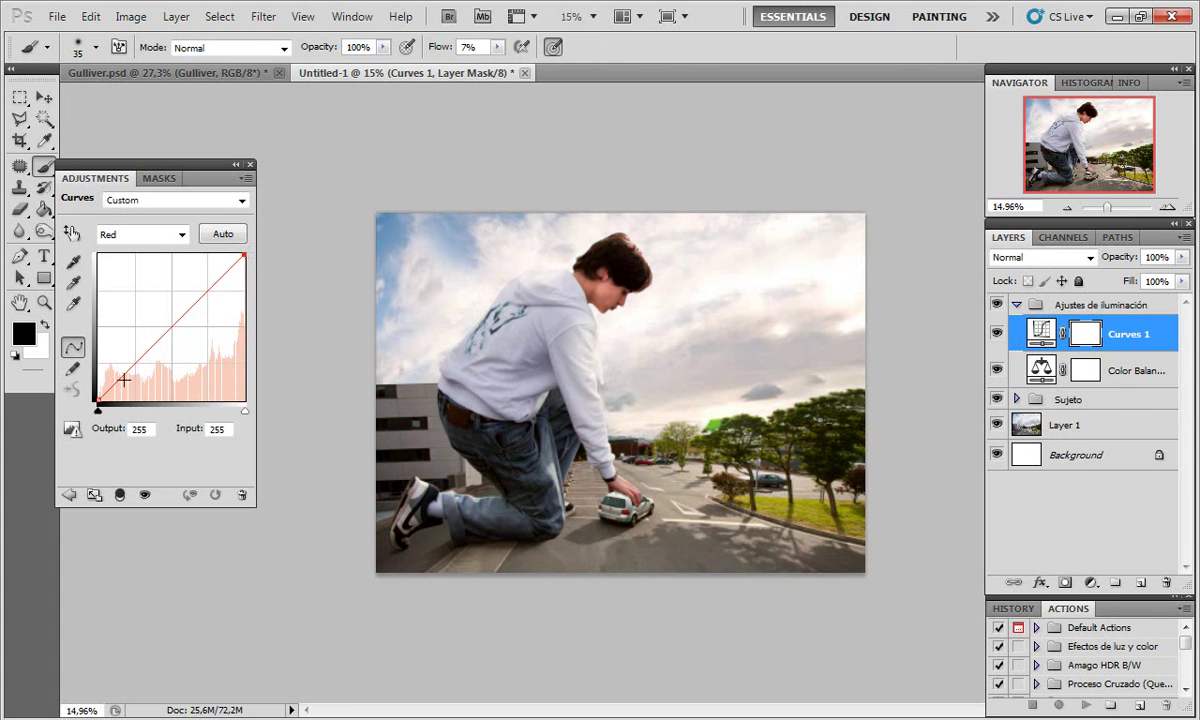
click(98, 398)
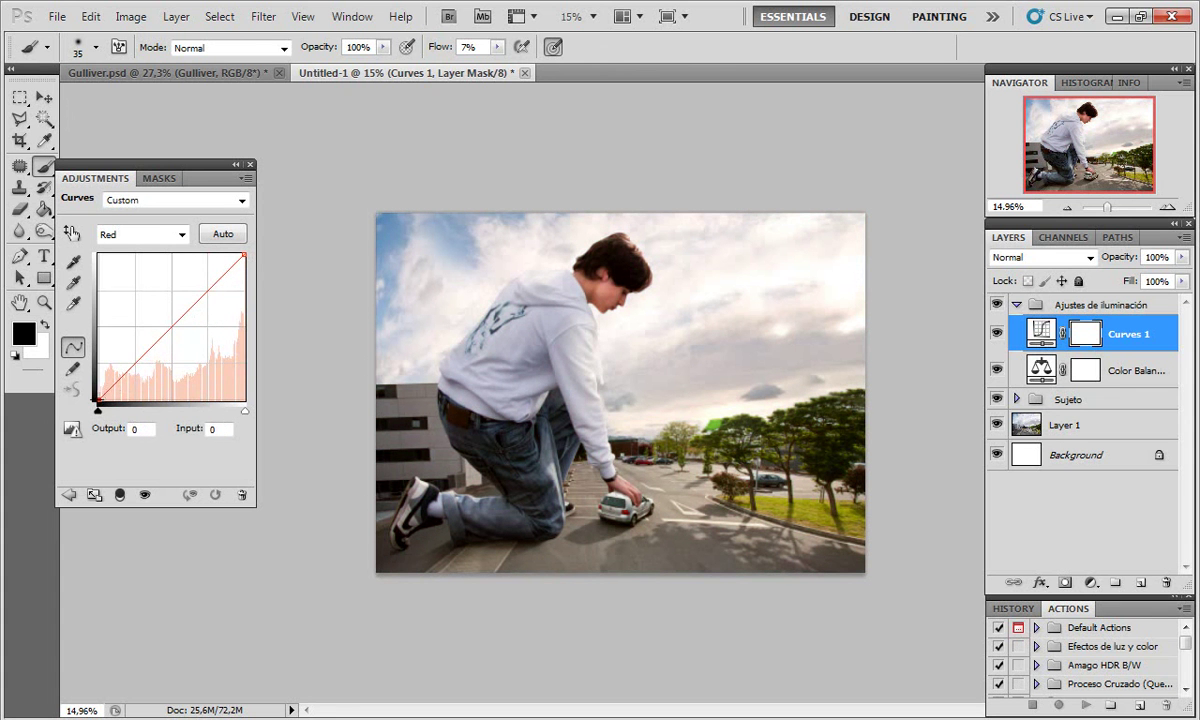
mouse_move(98, 398)
mouse_down()
mouse_move(151, 427)
mouse_move(96, 428)
mouse_move(119, 451)
mouse_move(103, 451)
mouse_up()
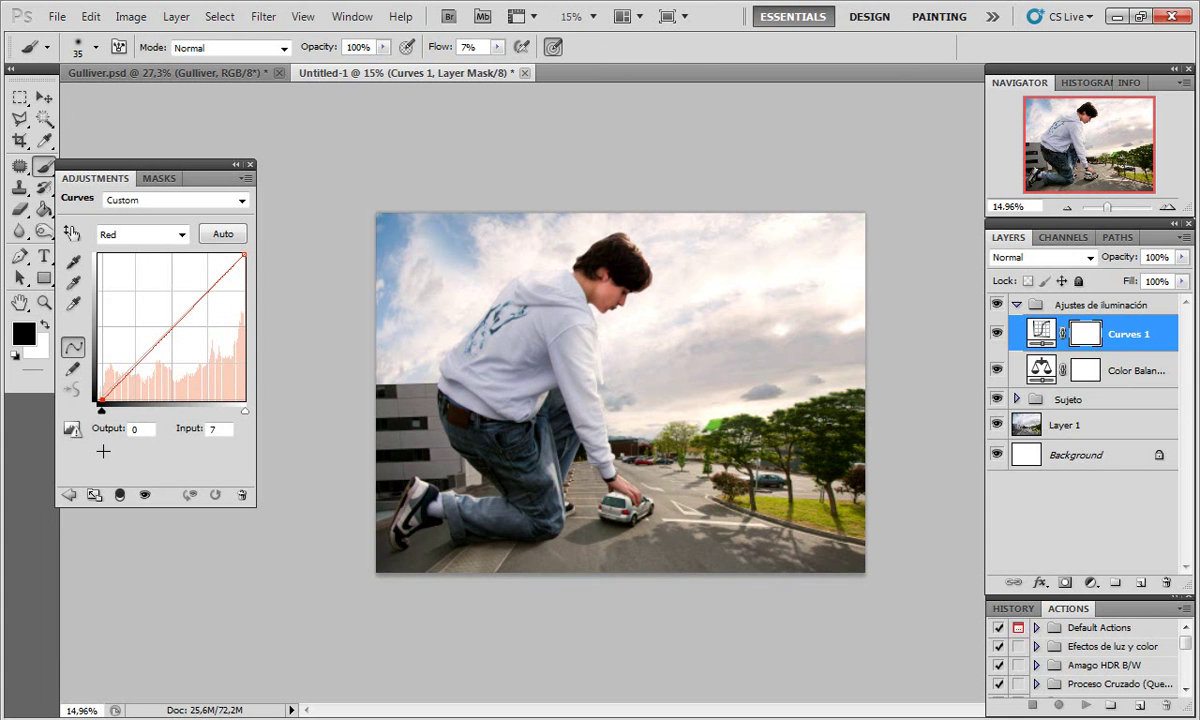
drag(170, 331, 166, 324)
Step: Move the green channel's black point inward and lower the blue midtones from 125 to 117
click(150, 234)
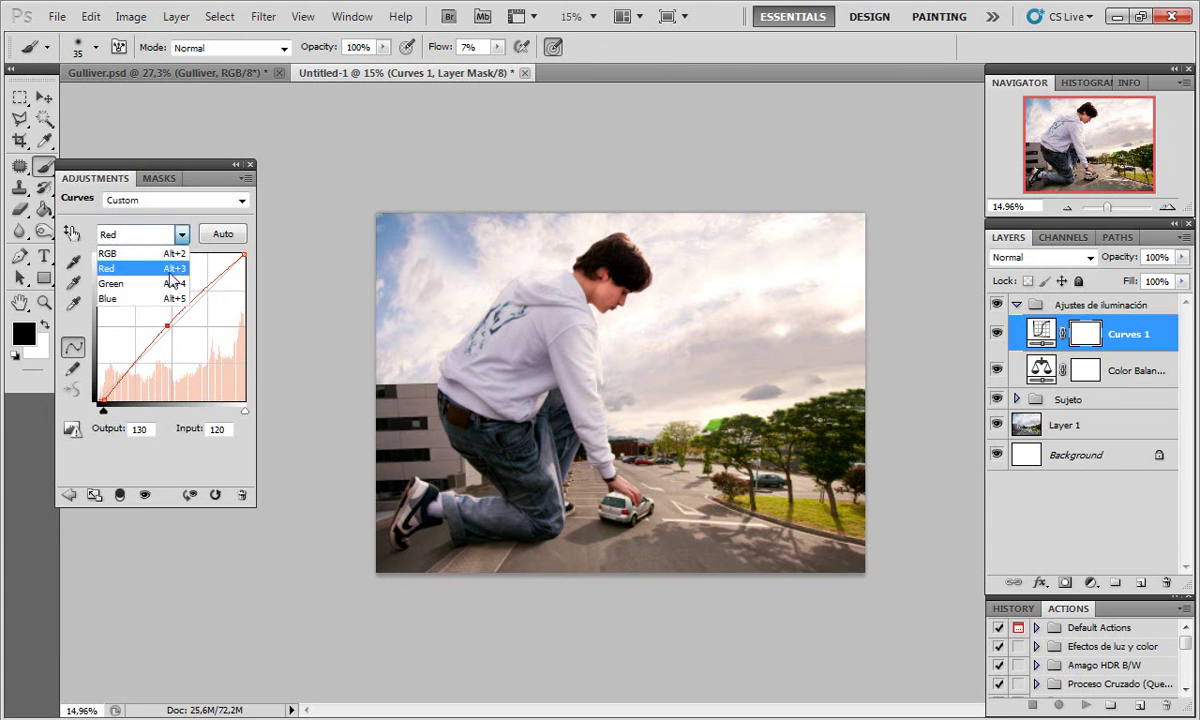
click(110, 270)
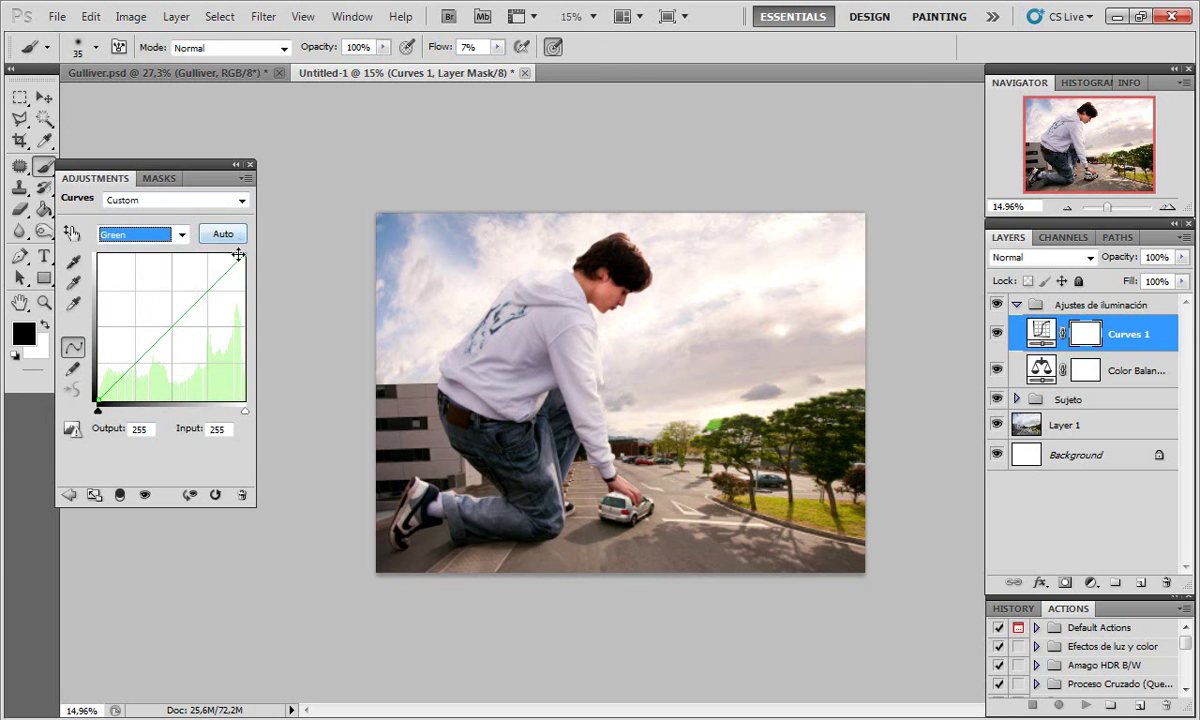
mouse_move(243, 255)
mouse_down()
mouse_move(237, 272)
mouse_move(239, 255)
mouse_up()
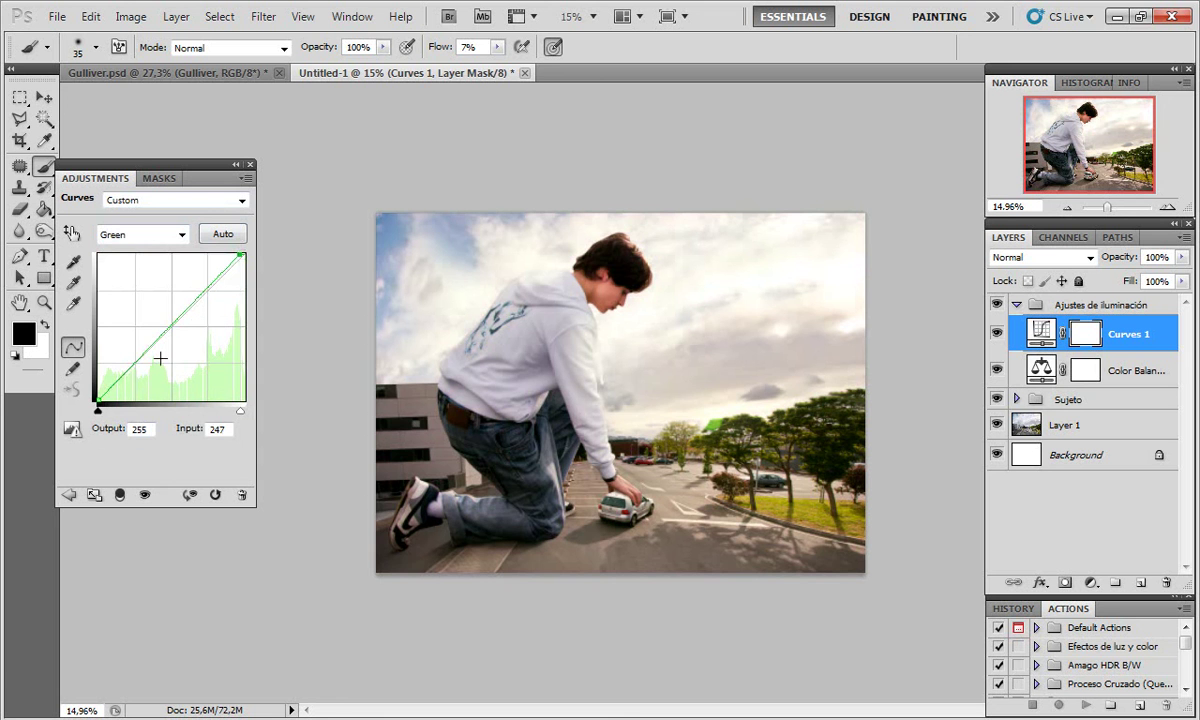
drag(98, 401, 98, 401)
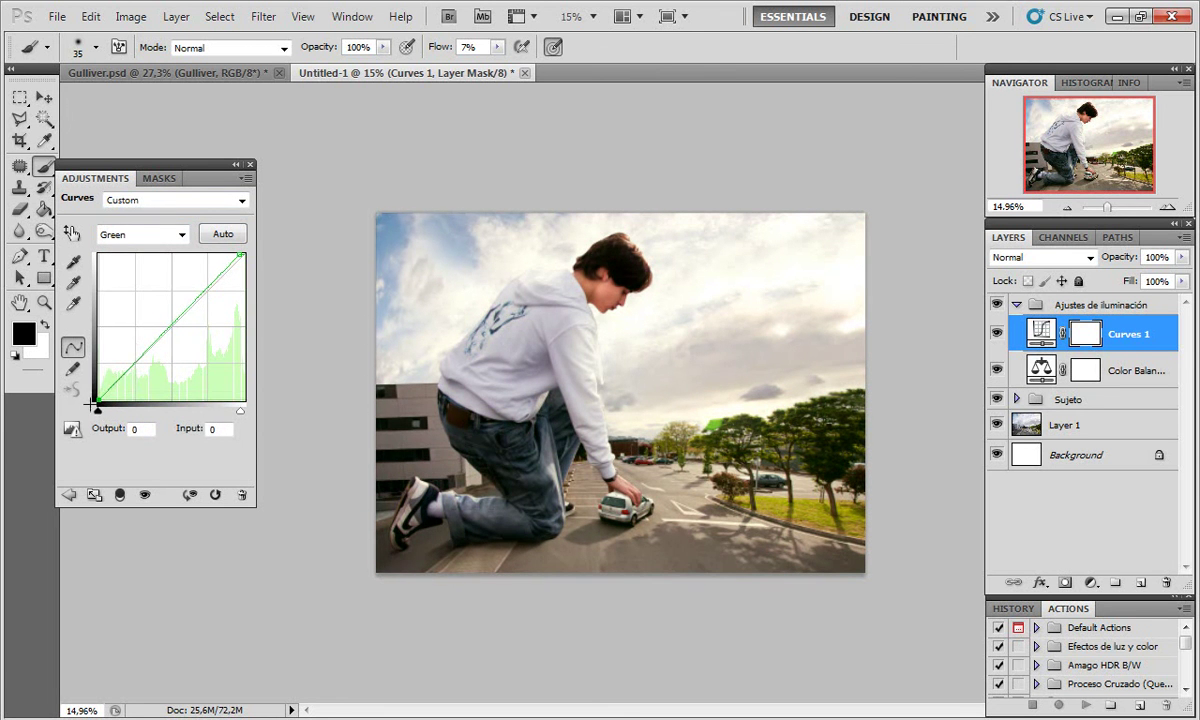
click(181, 234)
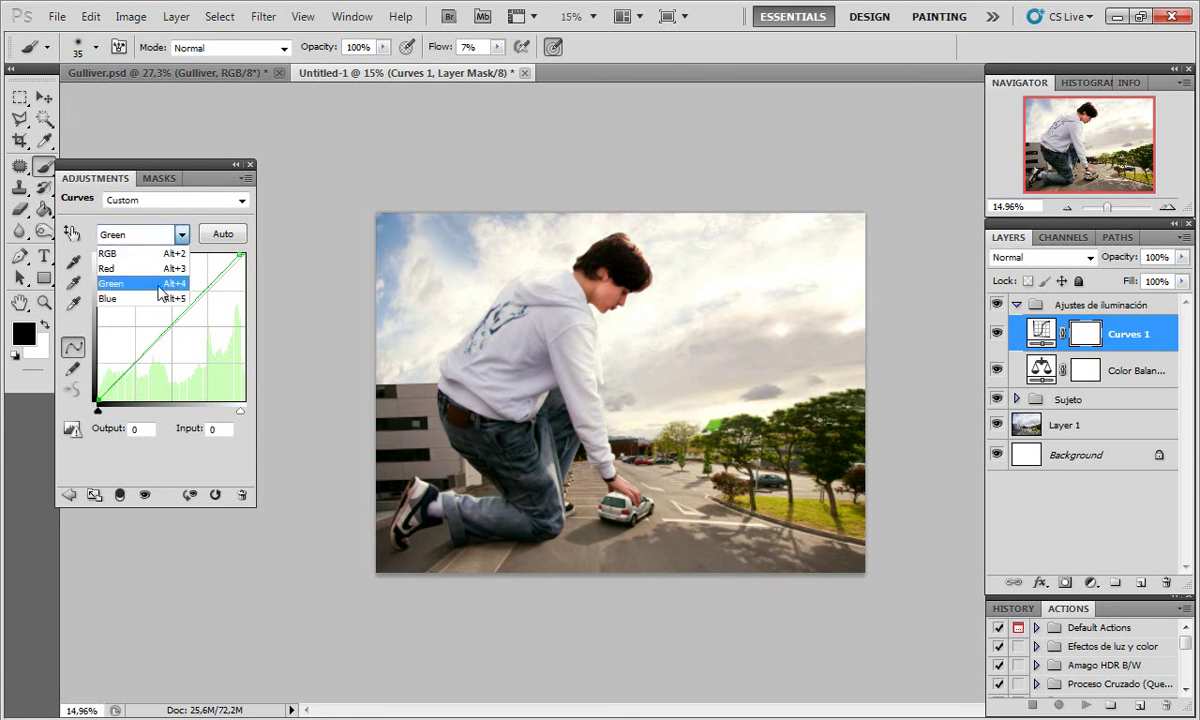
click(145, 294)
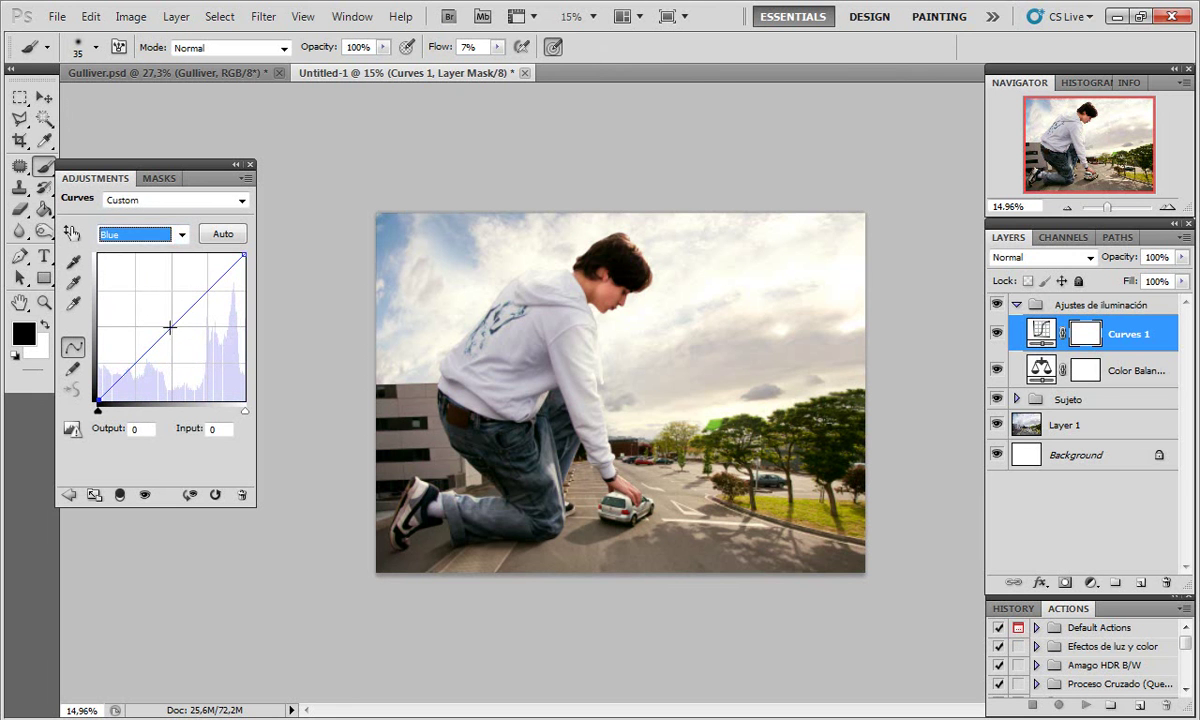
drag(170, 327, 170, 332)
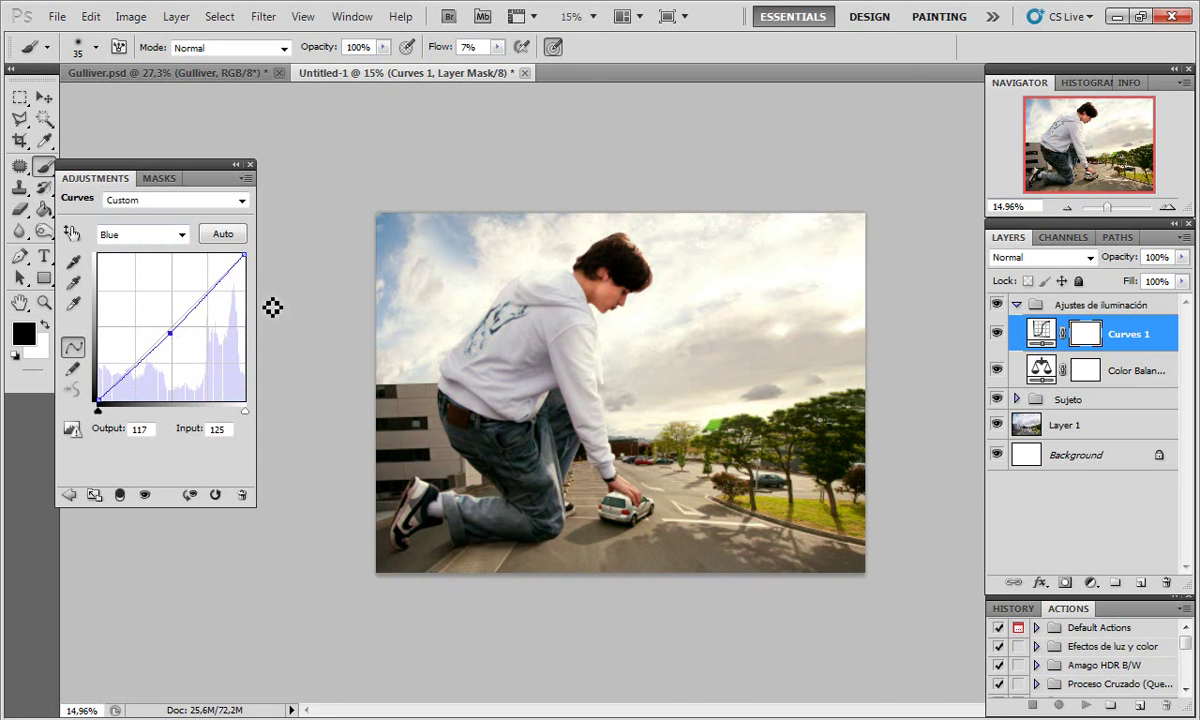
click(250, 165)
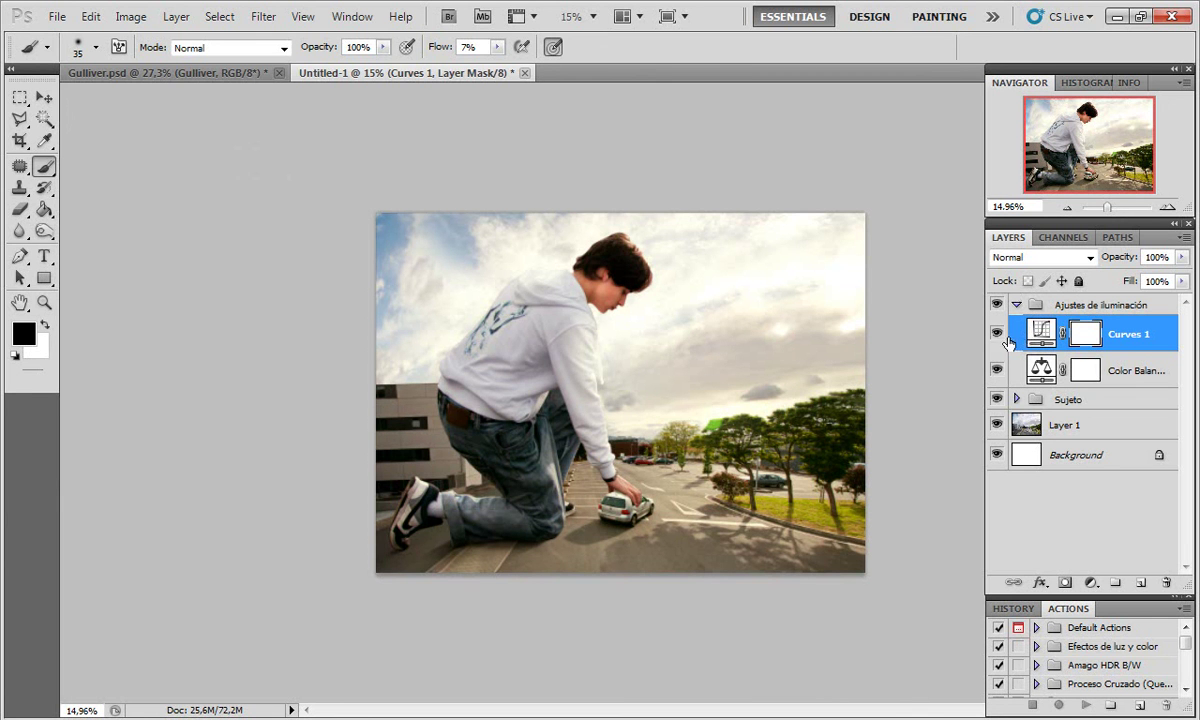
click(998, 334)
drag(995, 370, 998, 334)
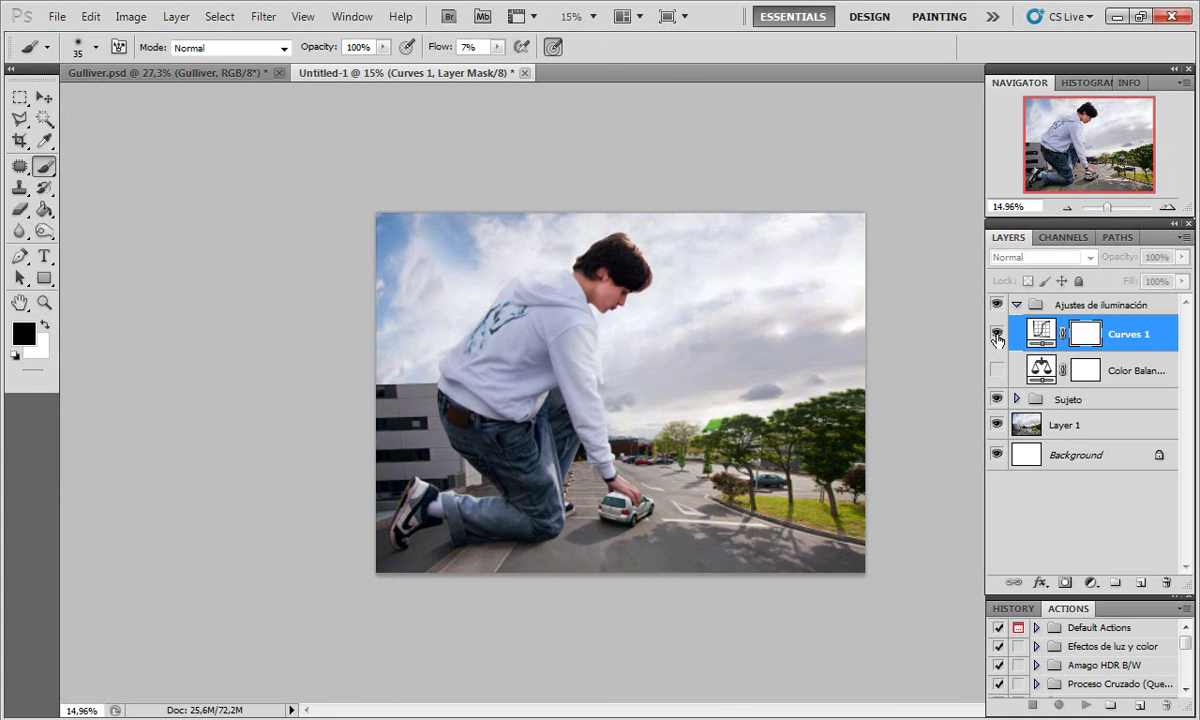
drag(998, 336, 997, 370)
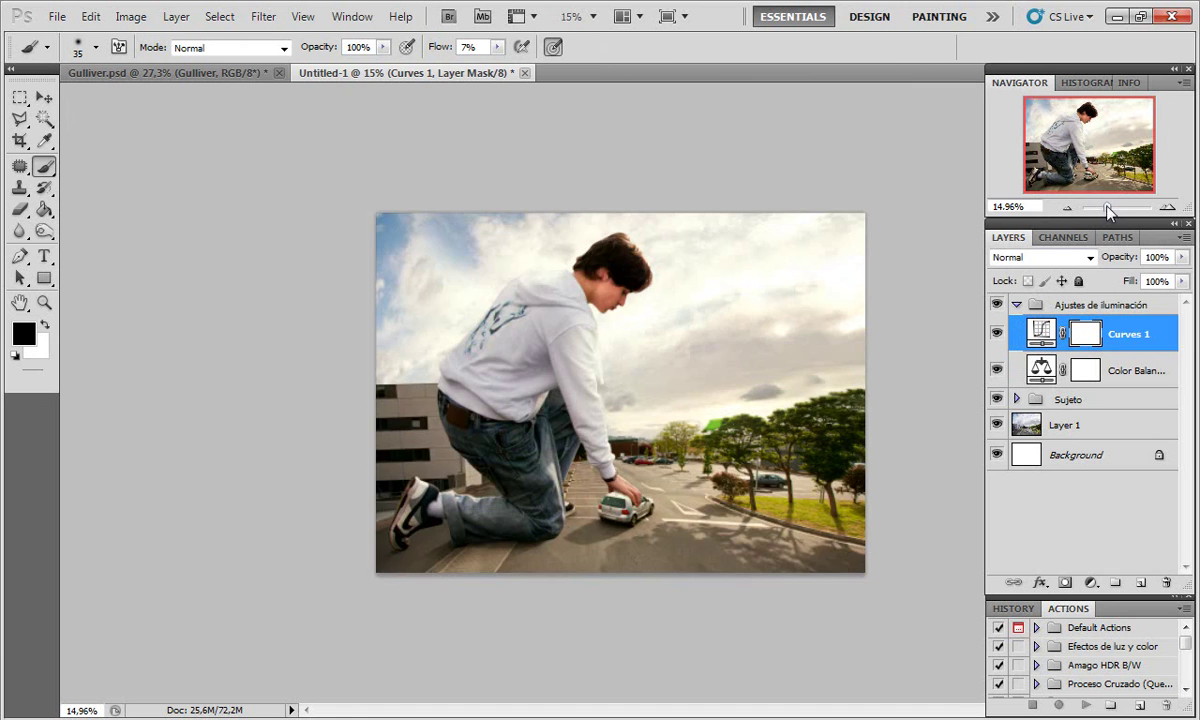
mouse_move(1108, 208)
mouse_down()
mouse_move(1098, 210)
mouse_move(1113, 212)
mouse_up()
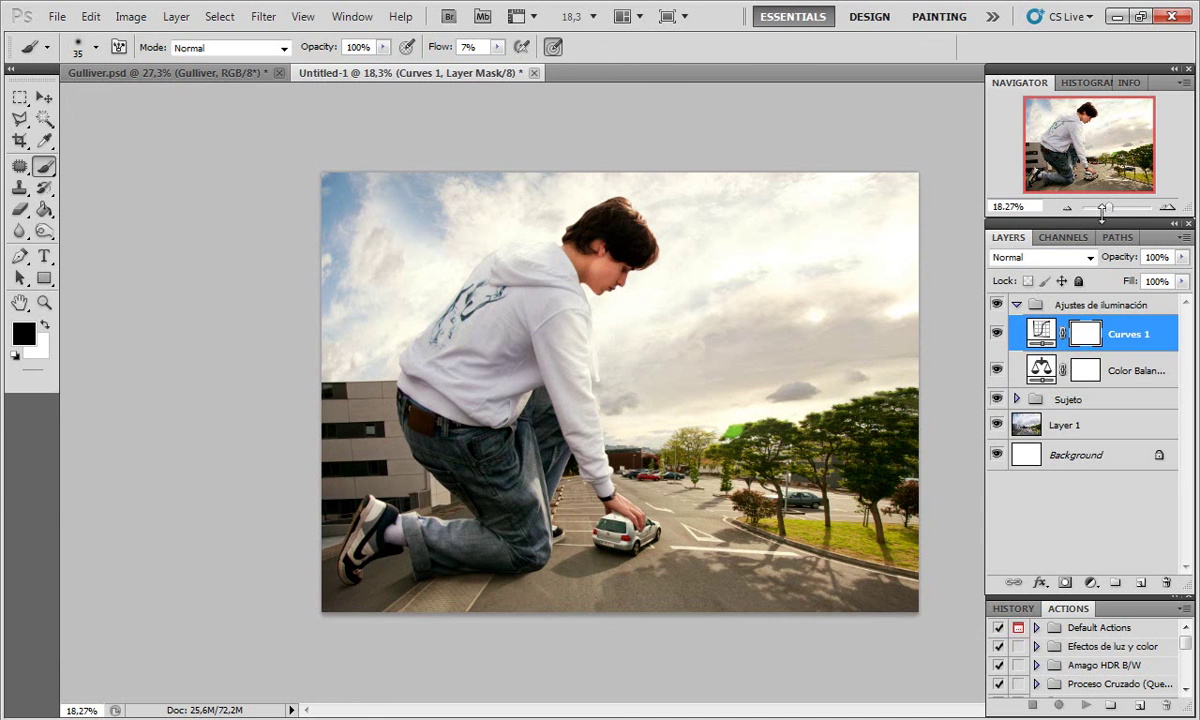
drag(1112, 210, 1094, 208)
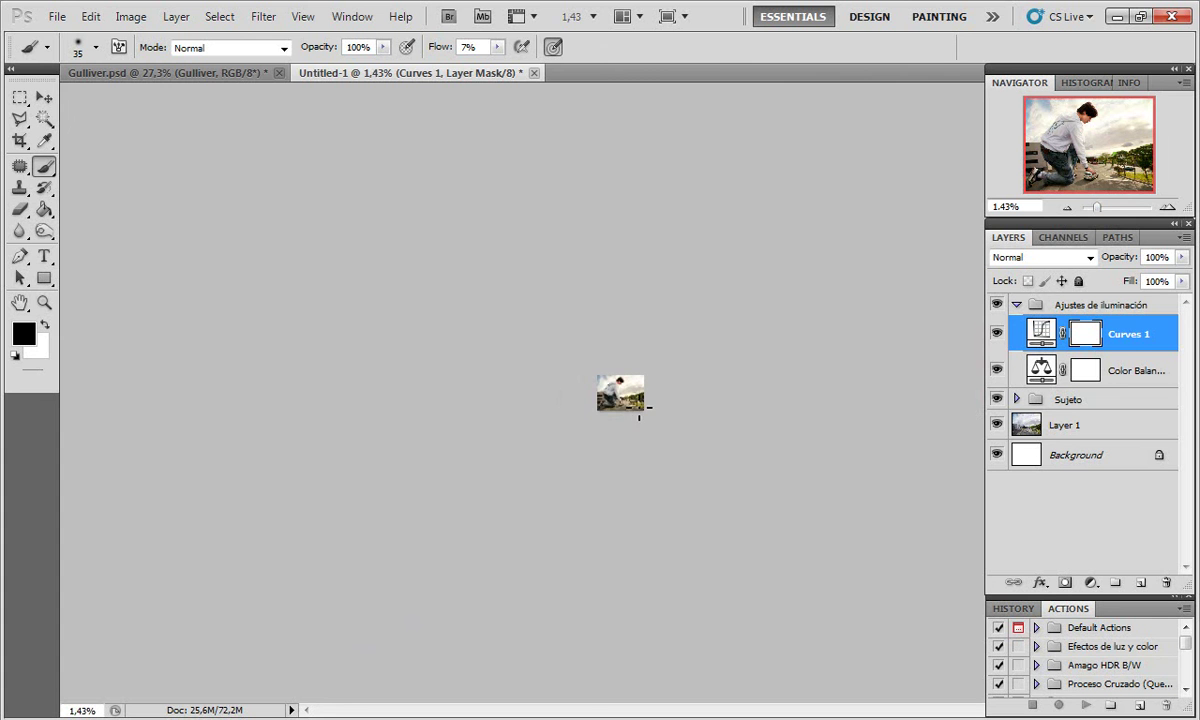
drag(1096, 207, 1110, 210)
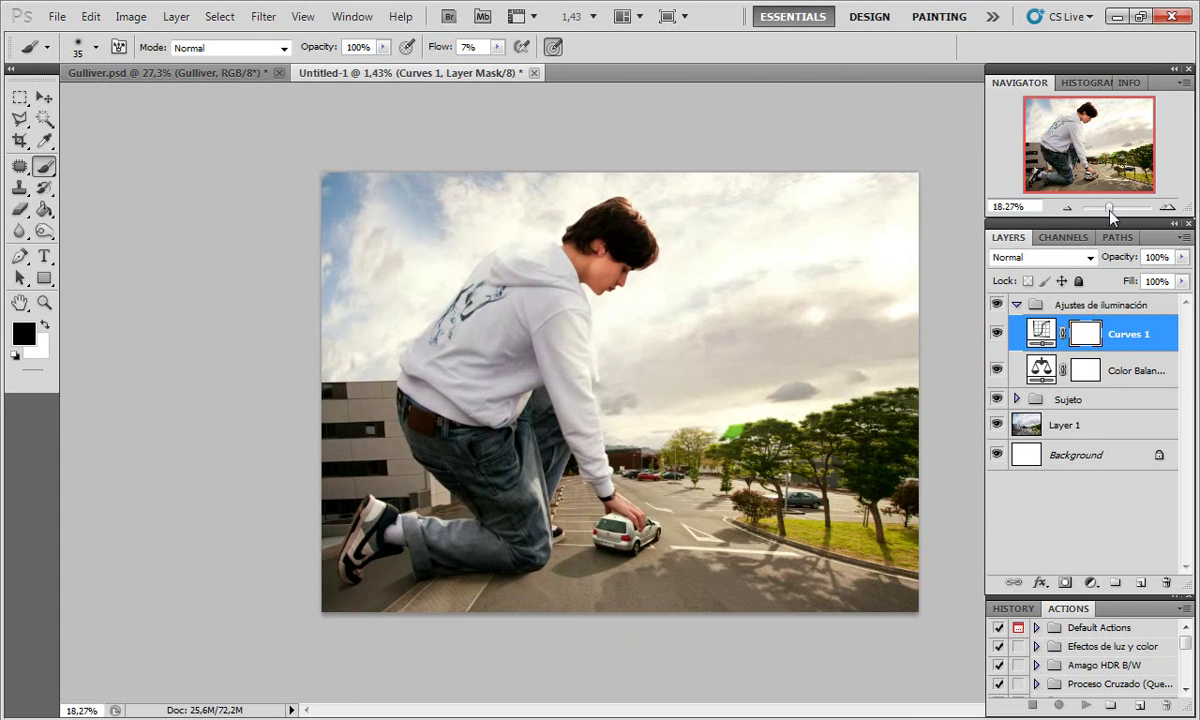
Step: Add a Hue/Saturation adjustment layer that lowers Yellows saturation to -46
click(1092, 584)
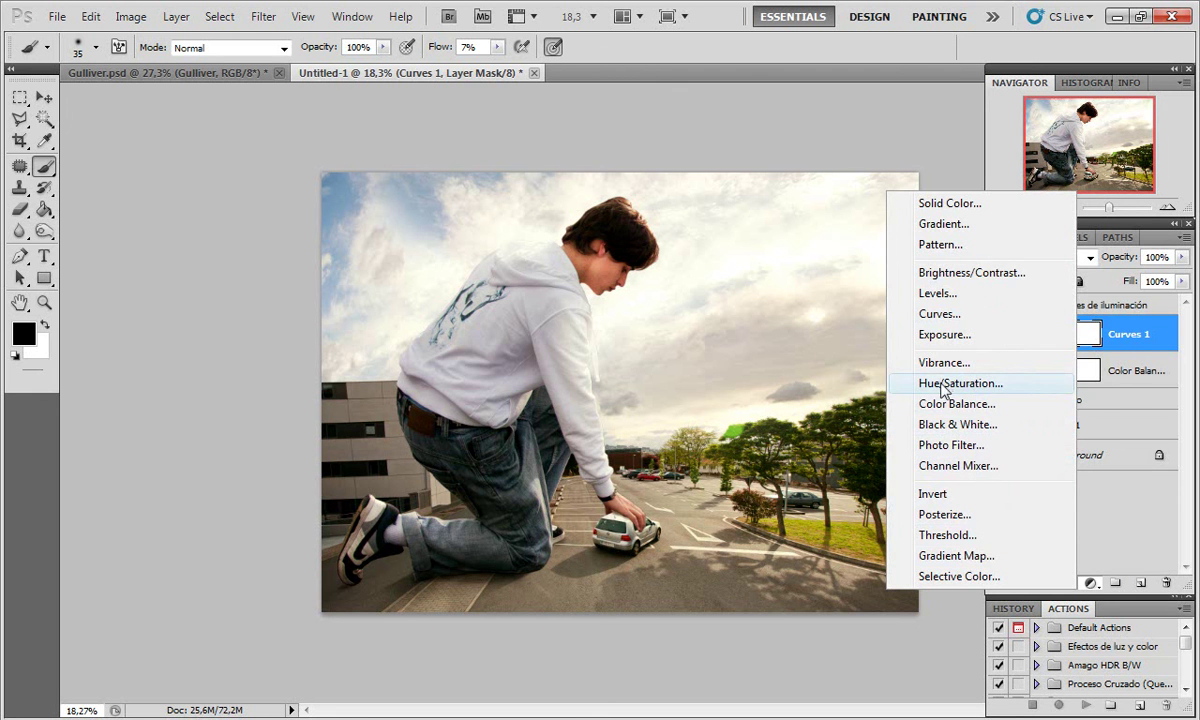
click(944, 385)
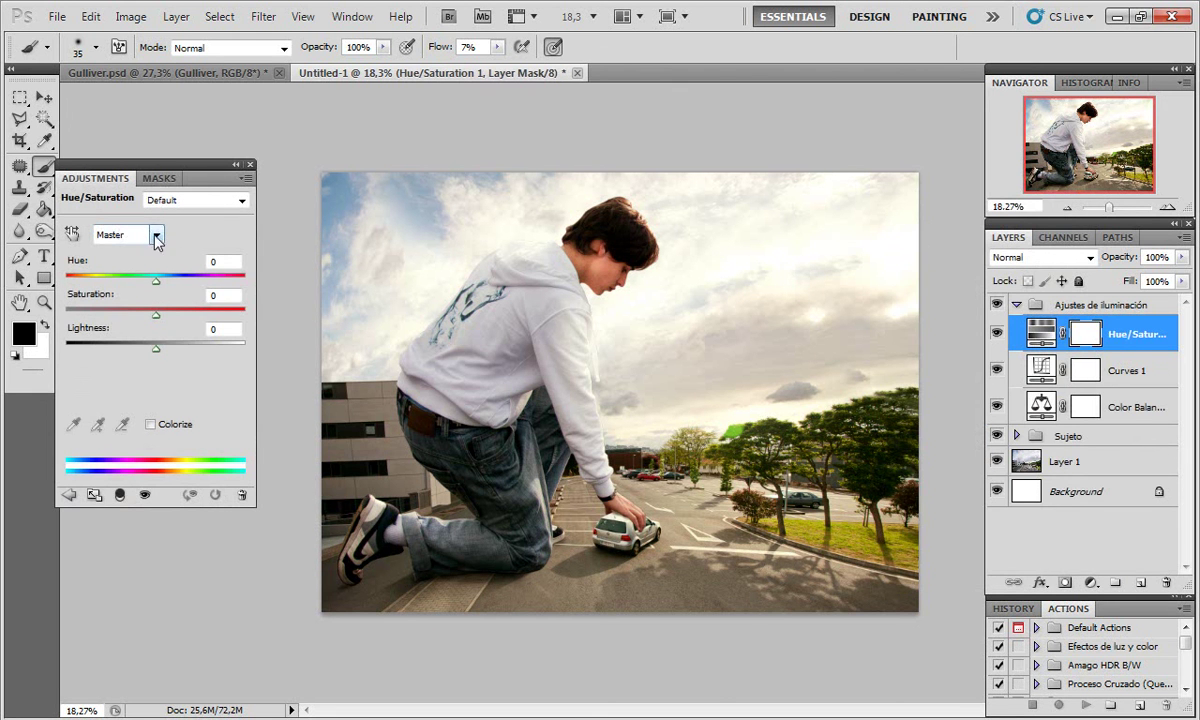
click(156, 236)
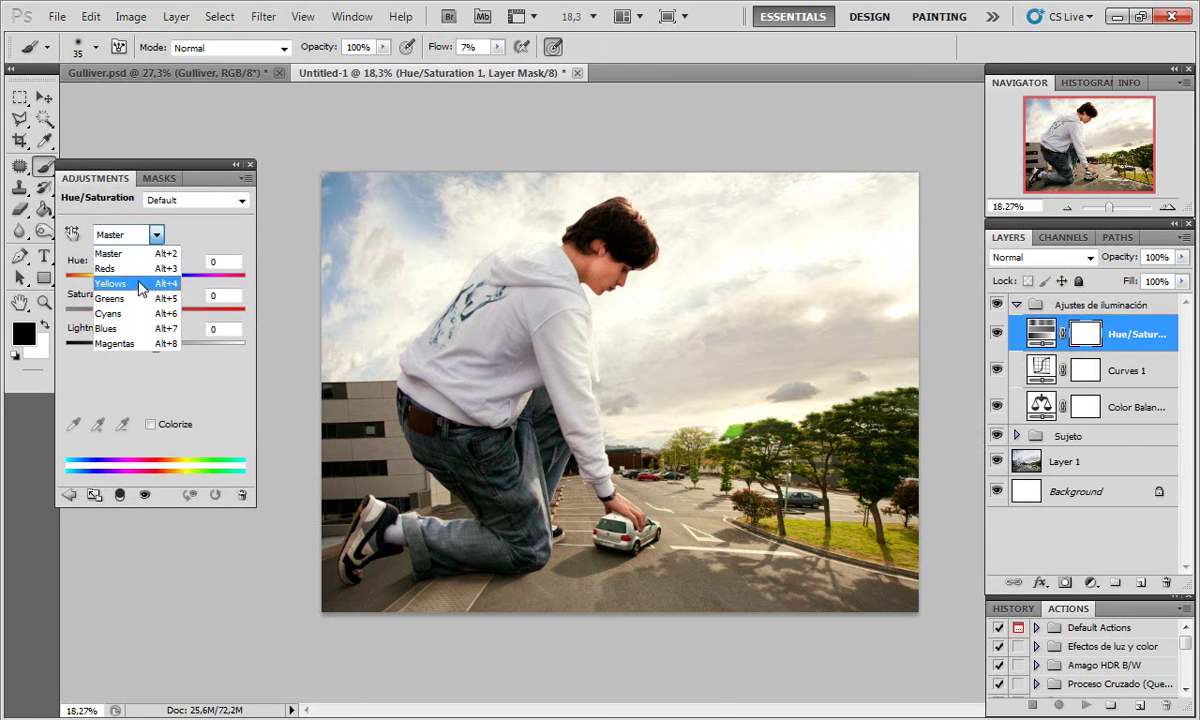
click(130, 285)
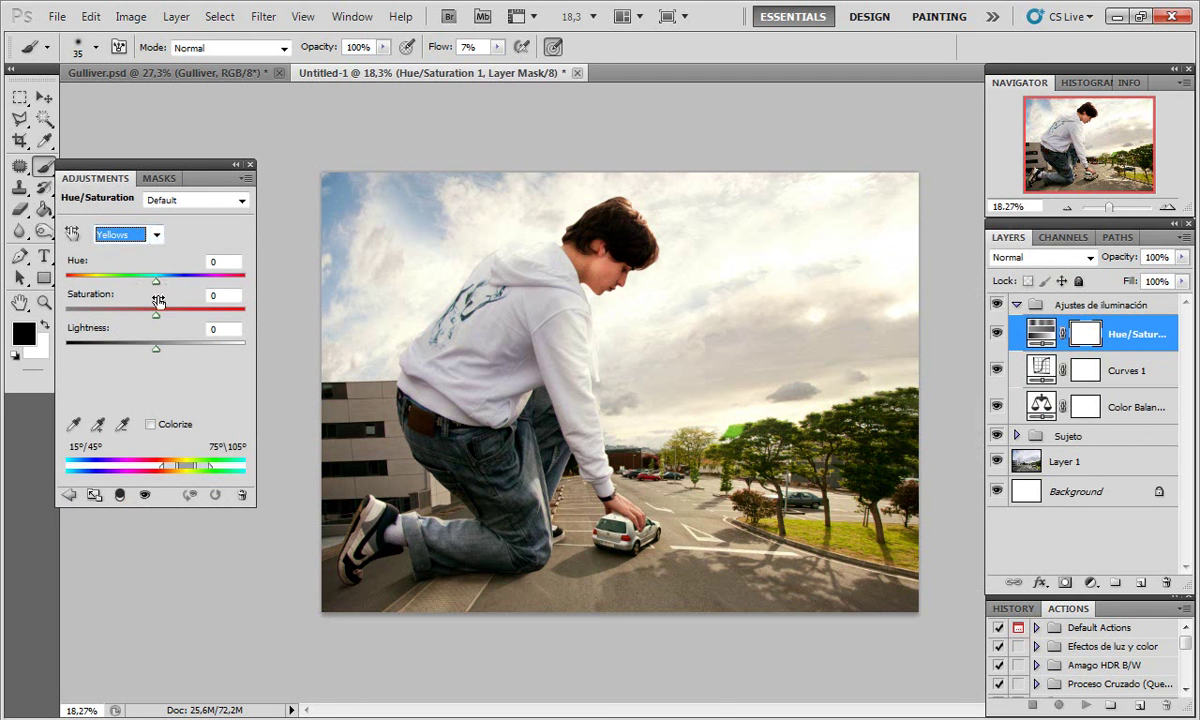
drag(156, 316, 129, 316)
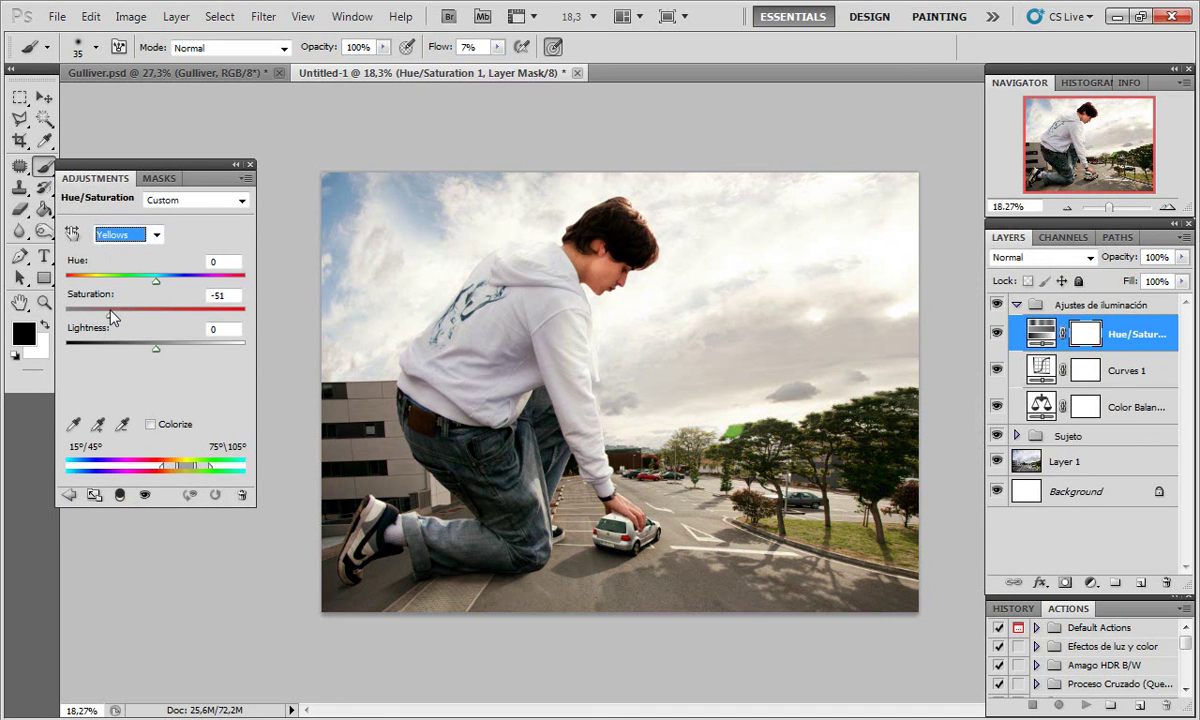
click(251, 164)
Step: Compare the image with and without the yellow desaturation, then collapse the Ajustes de iluminación group
click(997, 335)
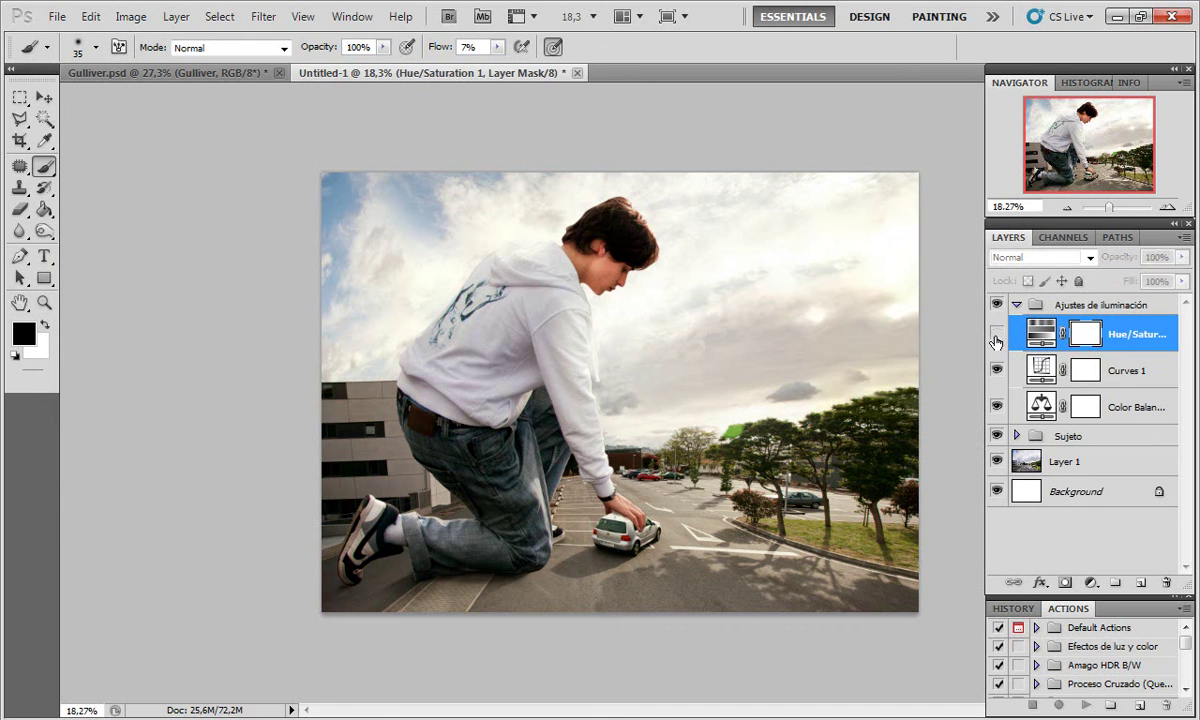
click(997, 335)
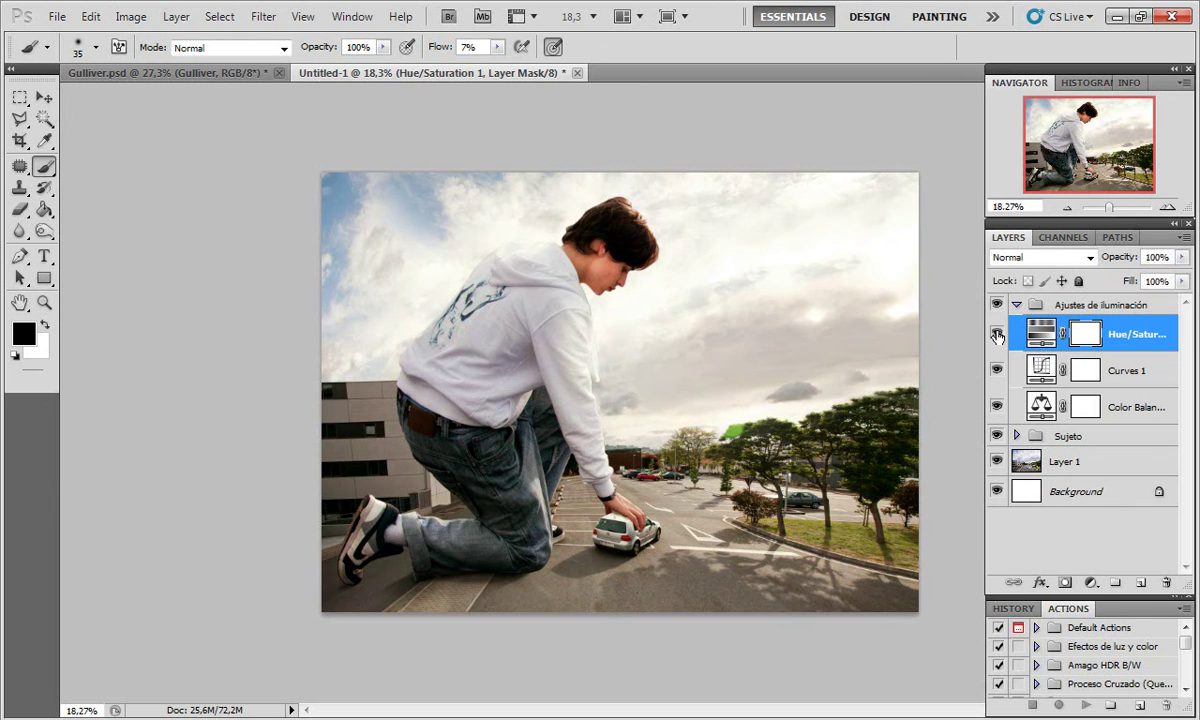
click(997, 335)
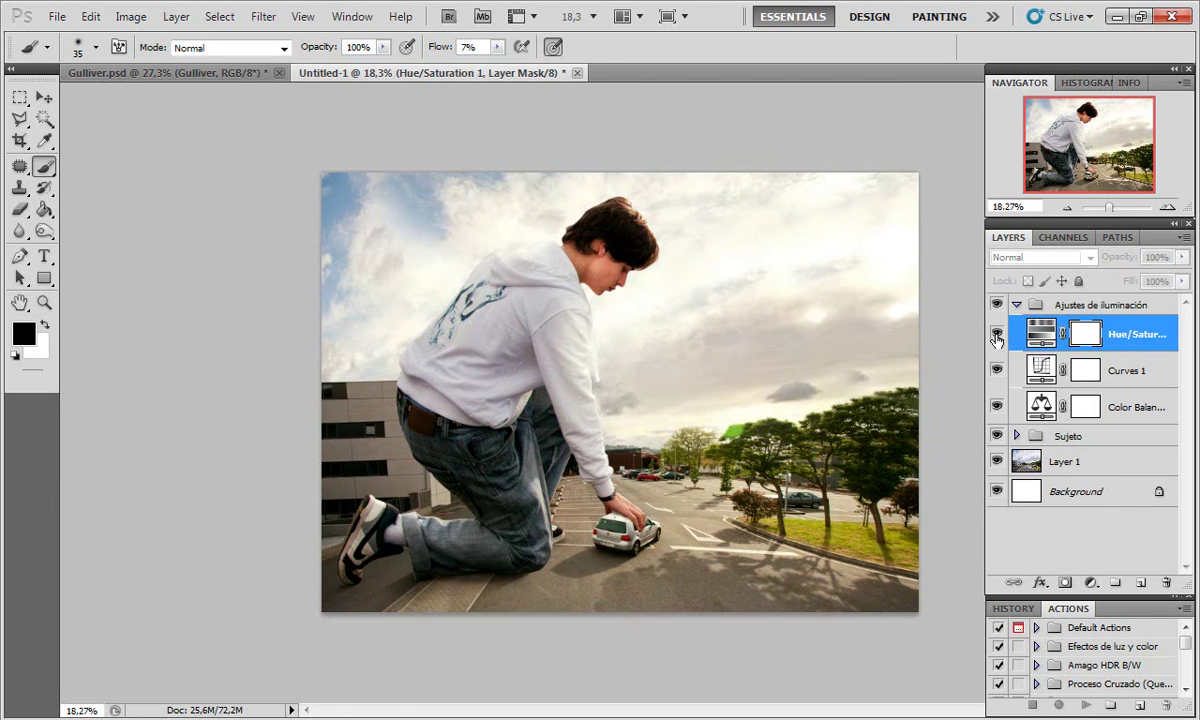
click(997, 335)
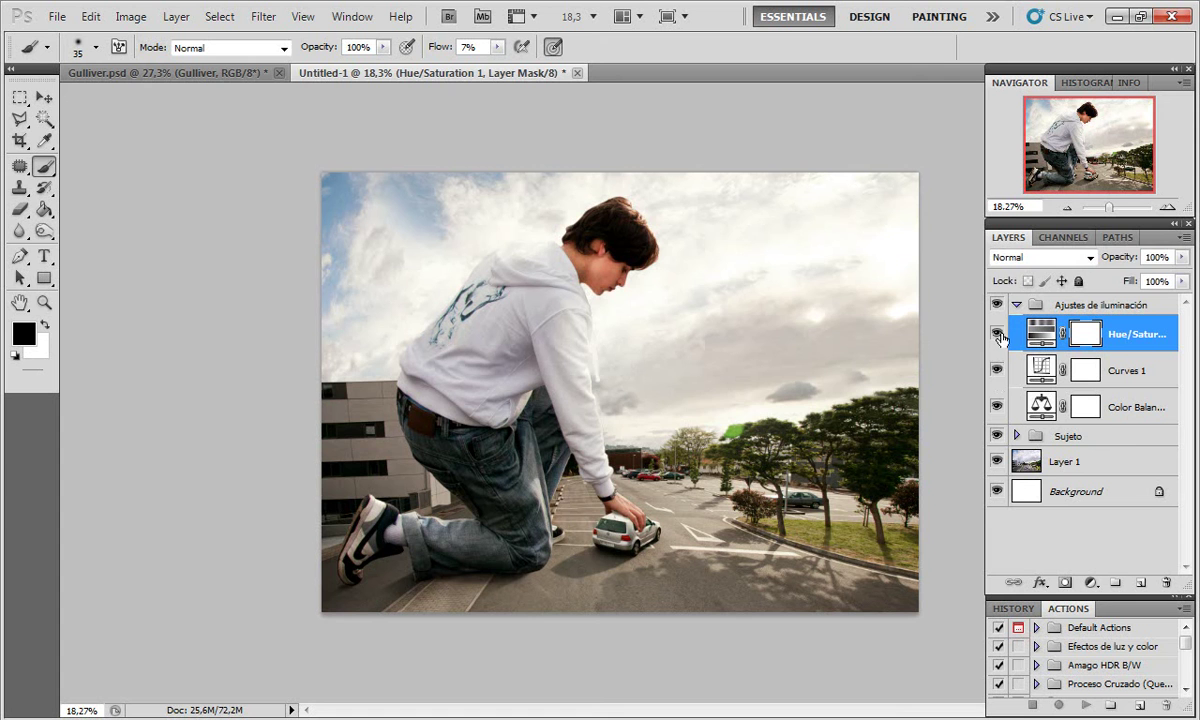
click(998, 335)
click(997, 335)
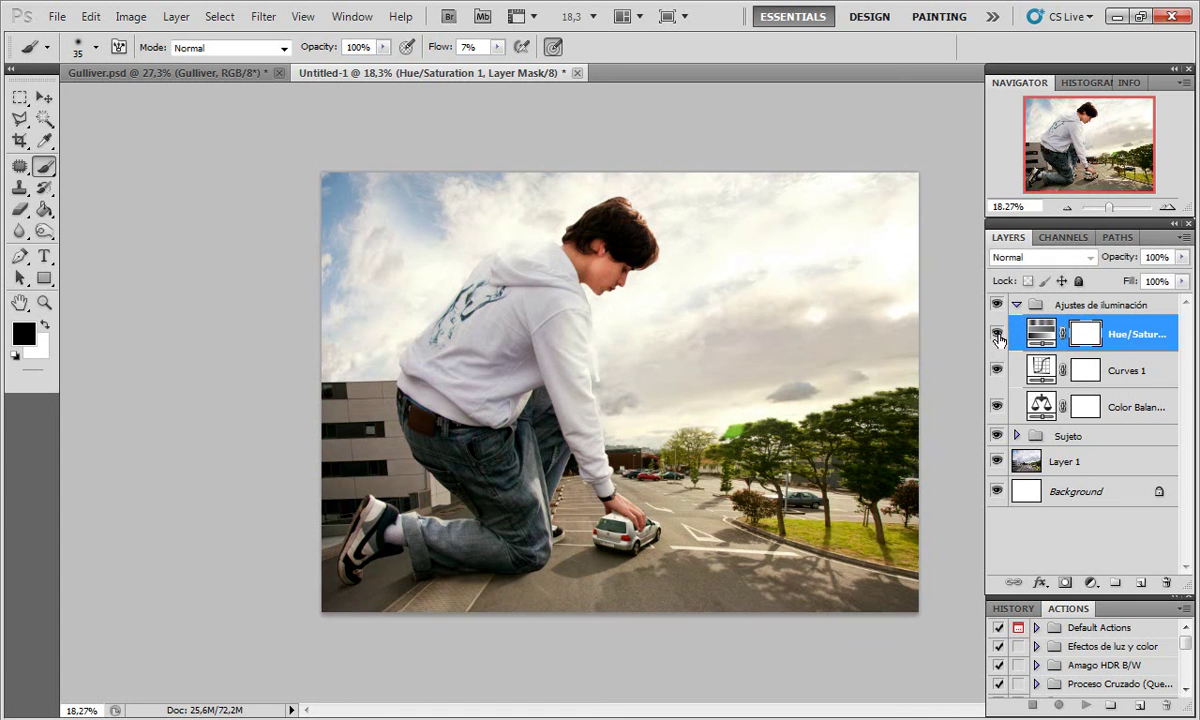
click(997, 335)
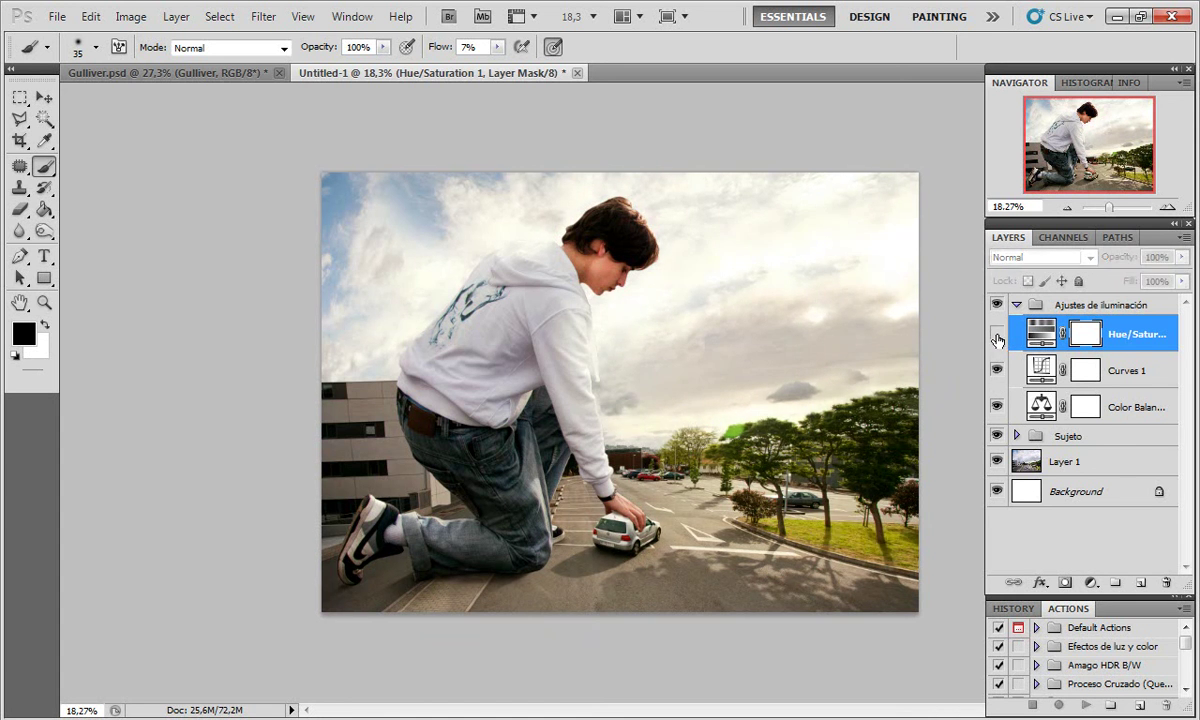
click(997, 335)
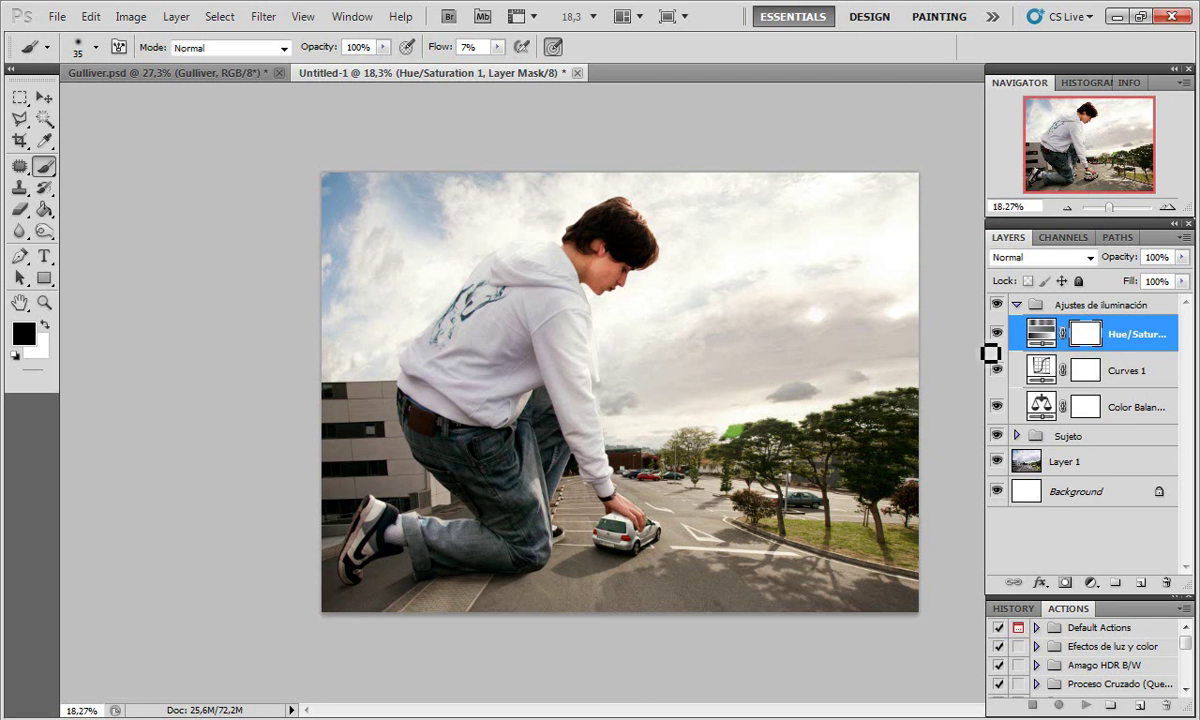
click(1016, 306)
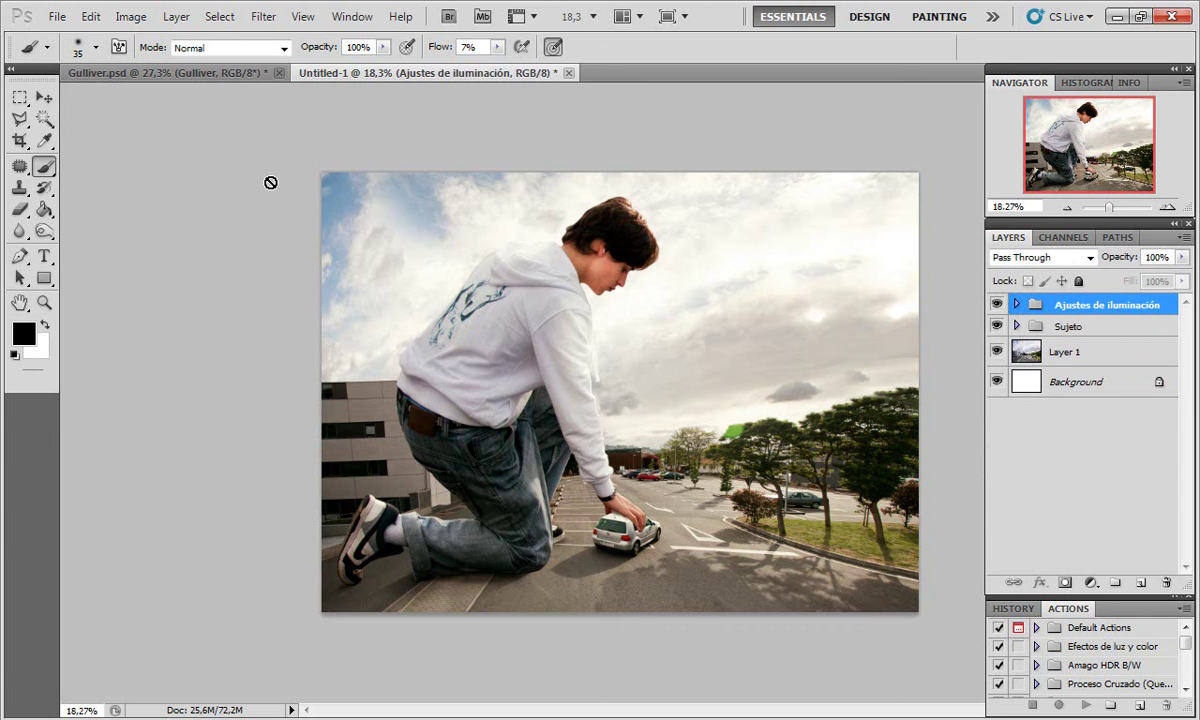
Step: Draw an oval selection and add a Curves layer with an inverted mask that darkens the edges
click(20, 101)
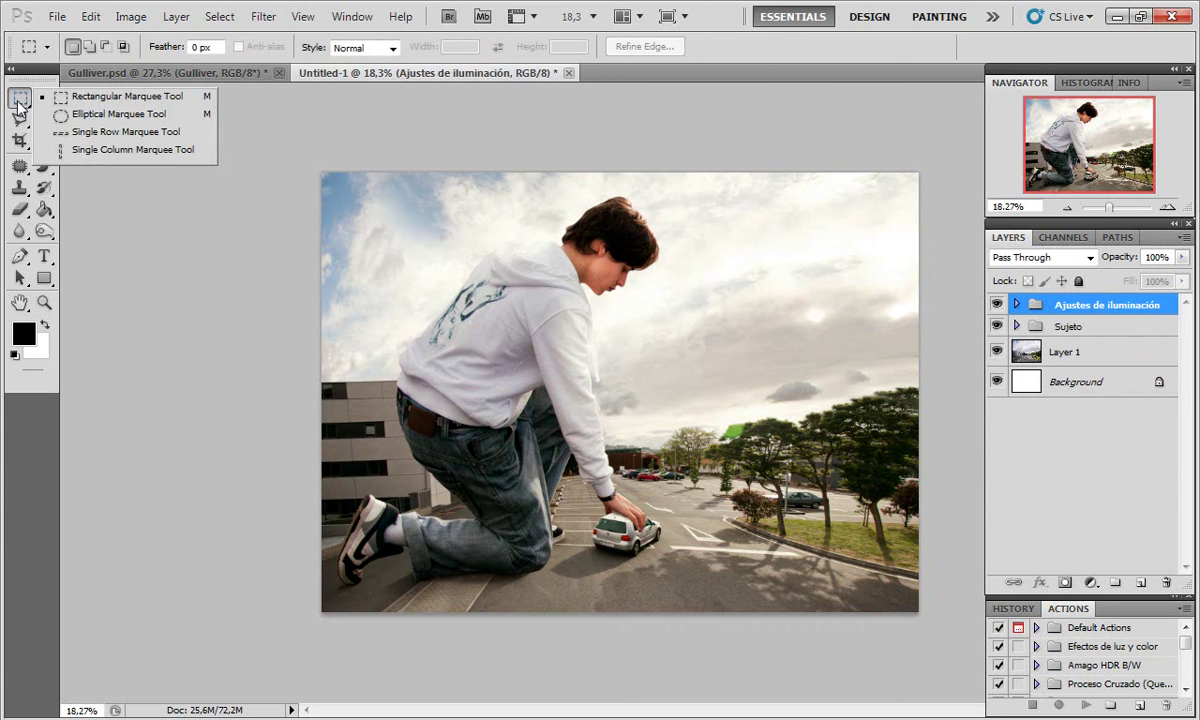
click(80, 114)
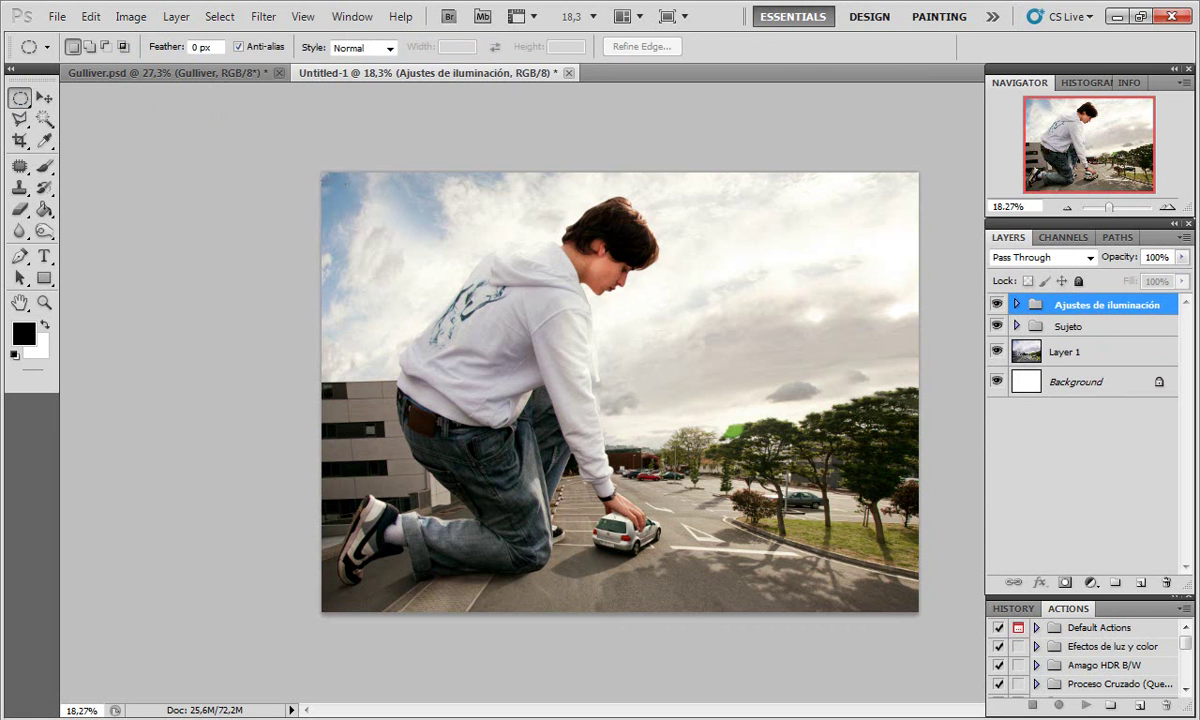
drag(822, 529, 911, 605)
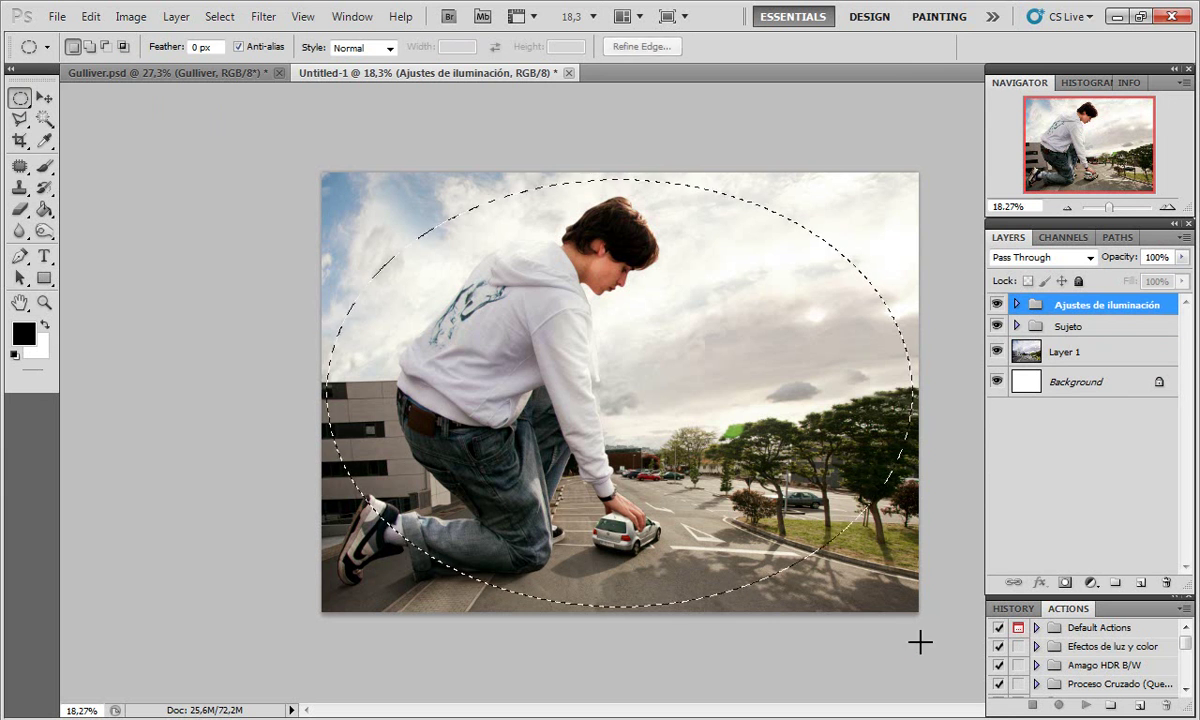
click(1090, 582)
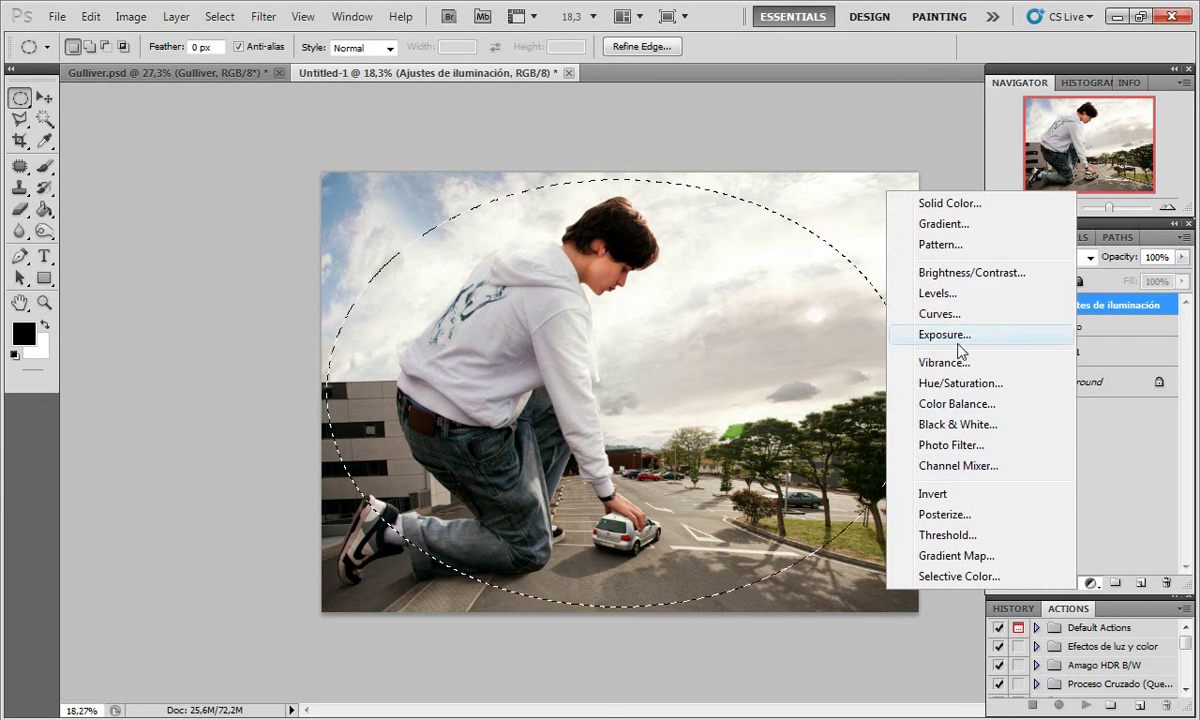
click(955, 314)
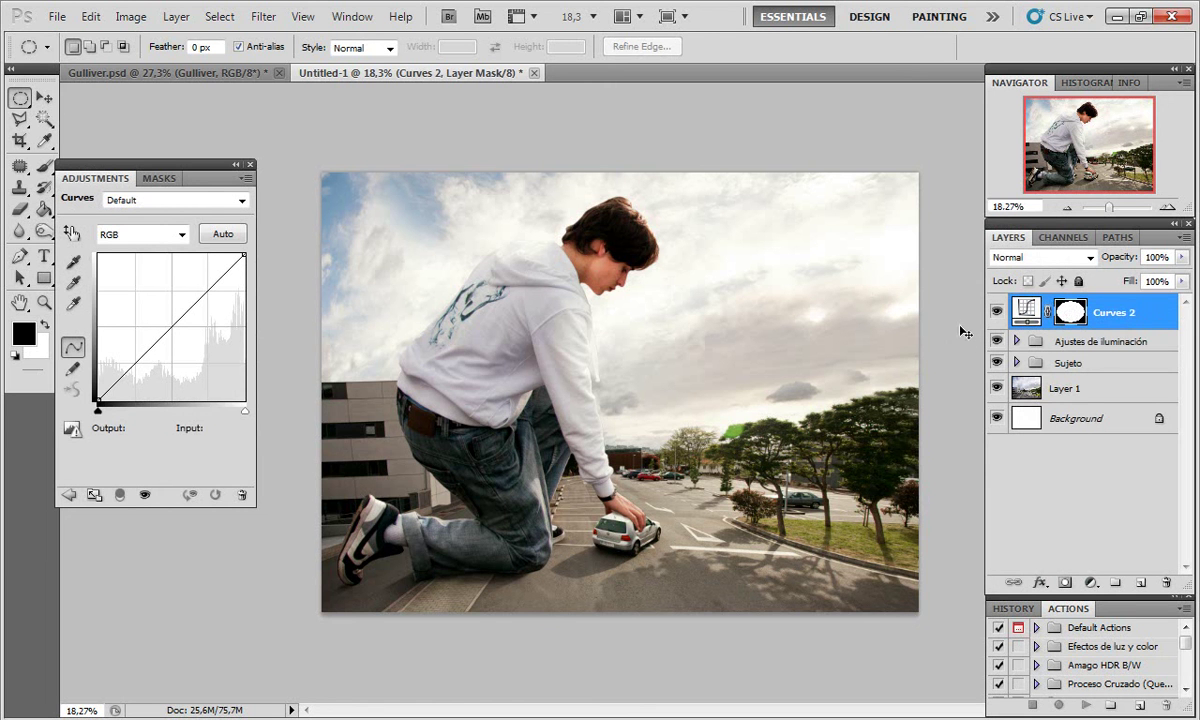
key(ctrl+i)
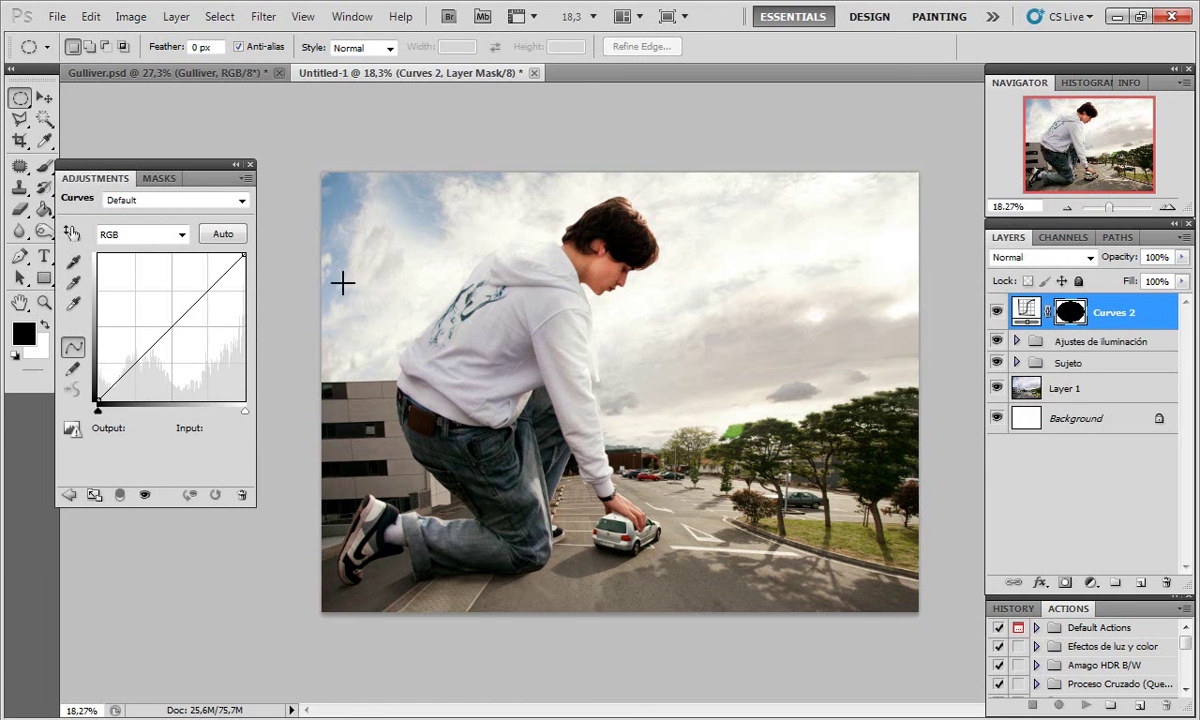
drag(176, 327, 178, 329)
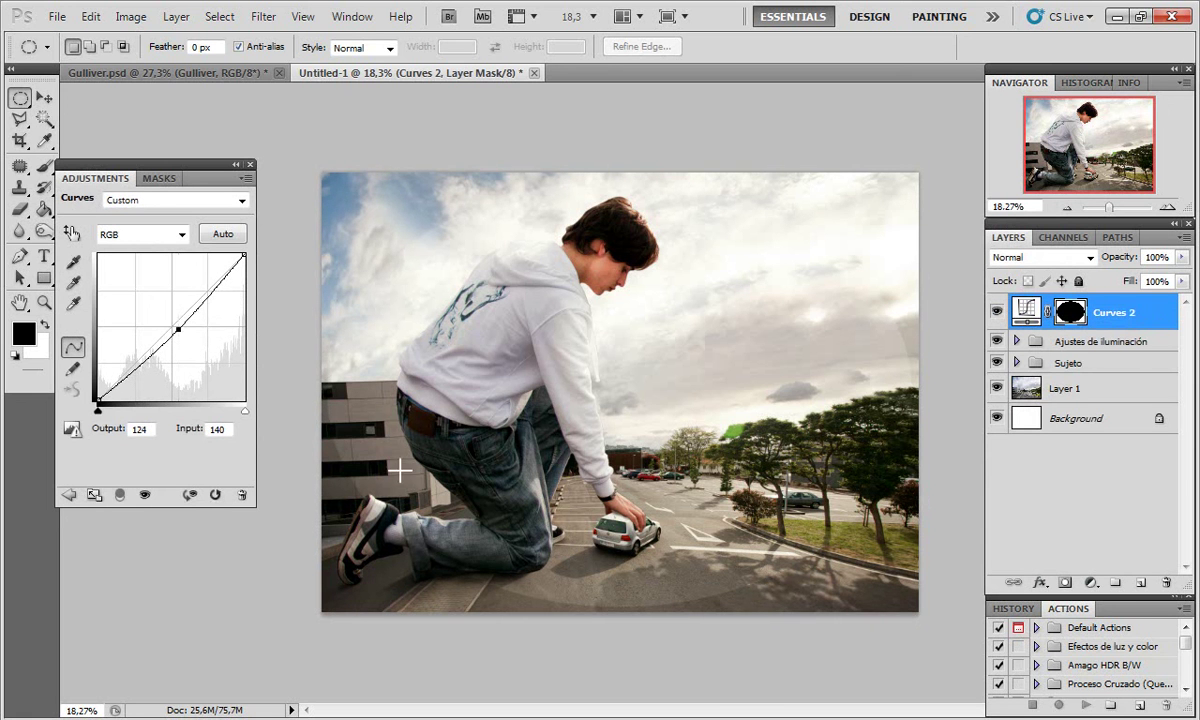
click(249, 164)
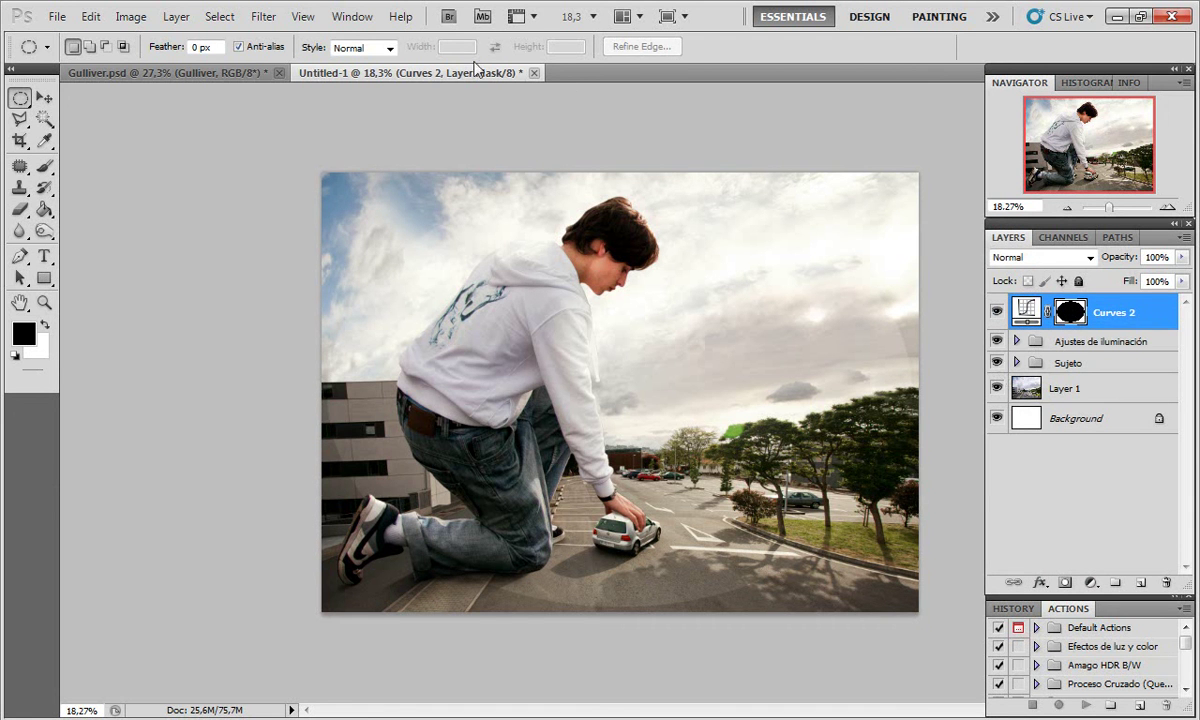
Step: Soften the Curves vignette mask with a Gaussian Blur of larger radius
click(263, 16)
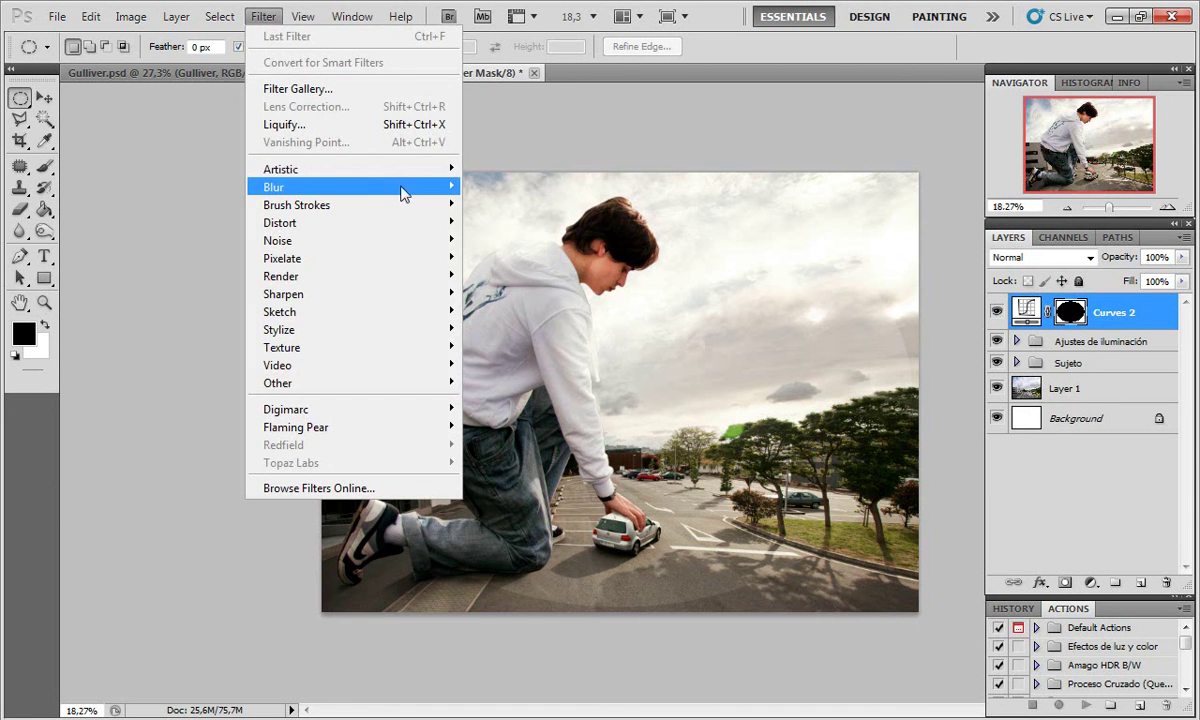
mouse_move(350, 187)
click(505, 262)
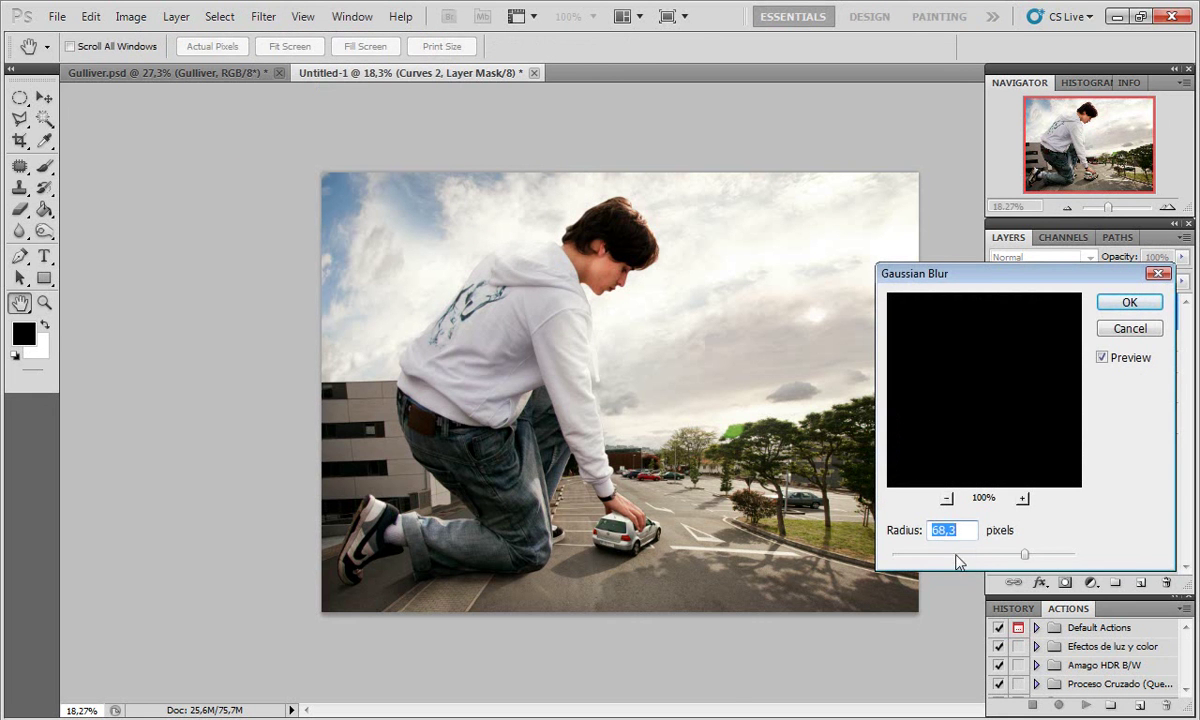
drag(956, 556, 950, 556)
click(414, 241)
drag(958, 557, 1038, 555)
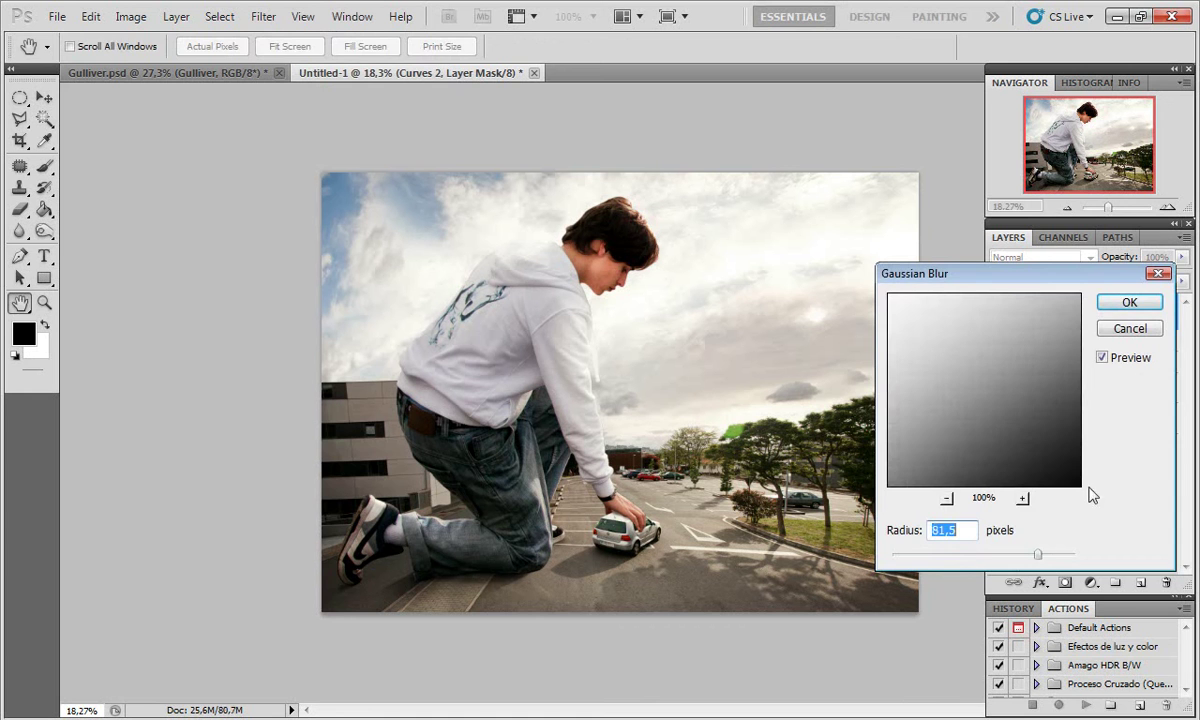
click(1130, 302)
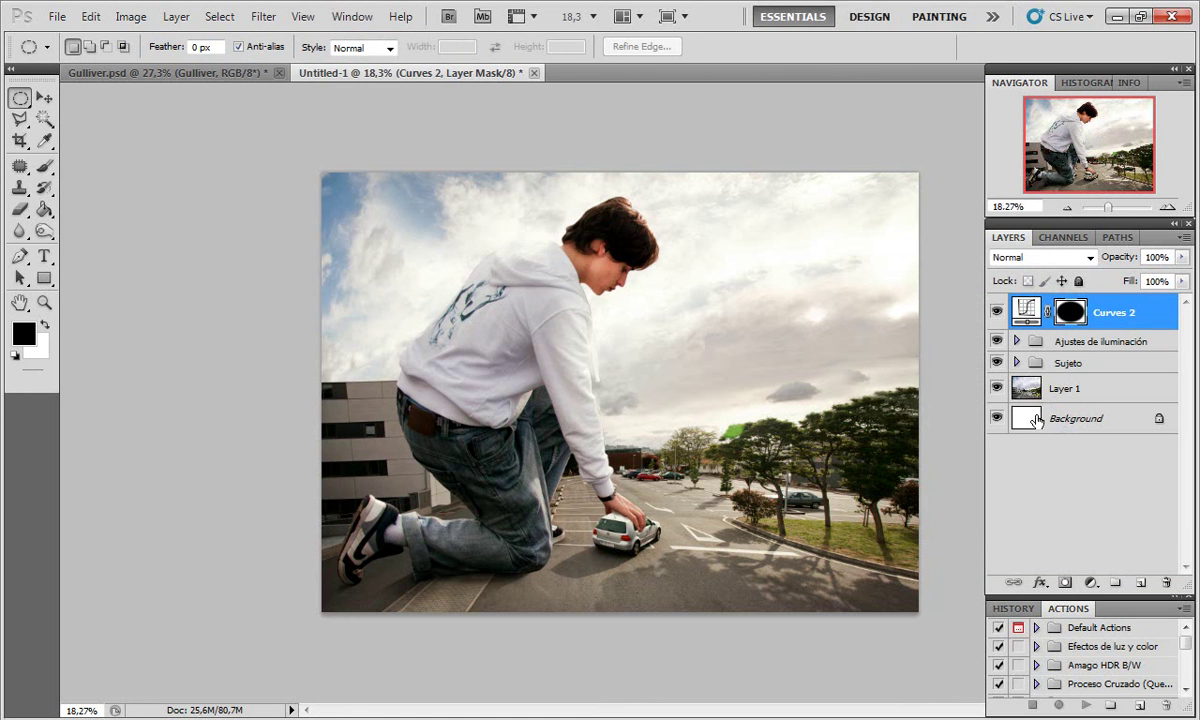
Step: Compare the image with and without the Curves 2 vignette
click(997, 313)
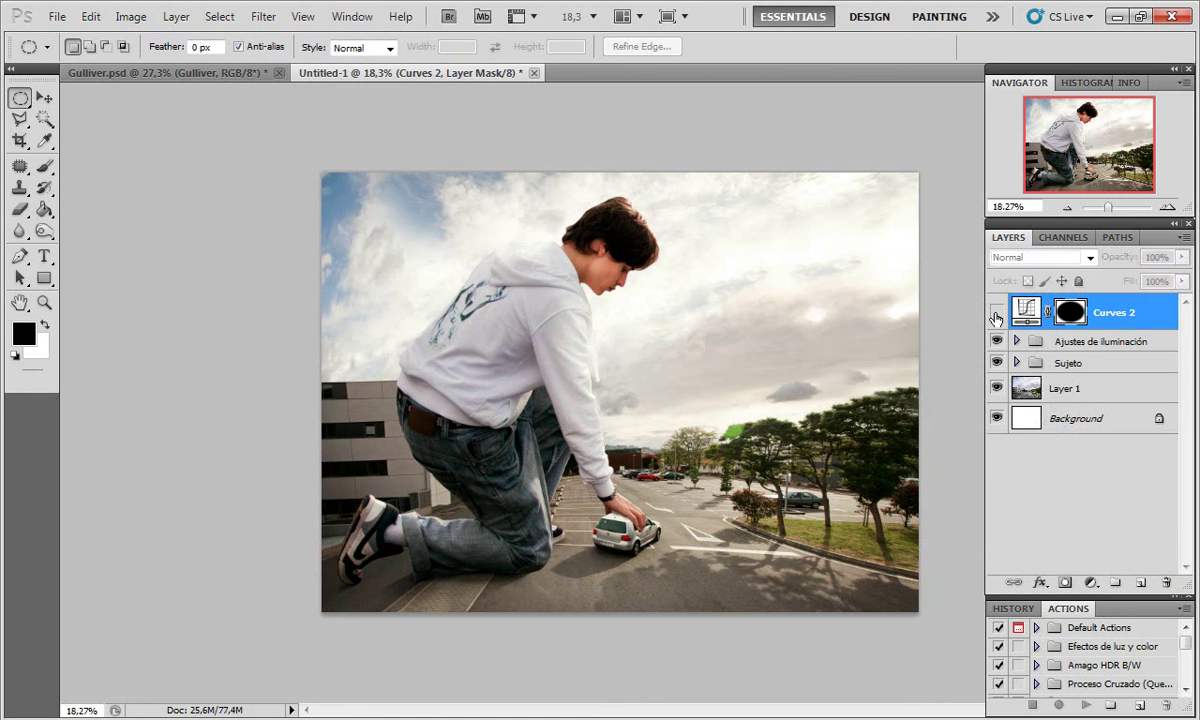
click(997, 313)
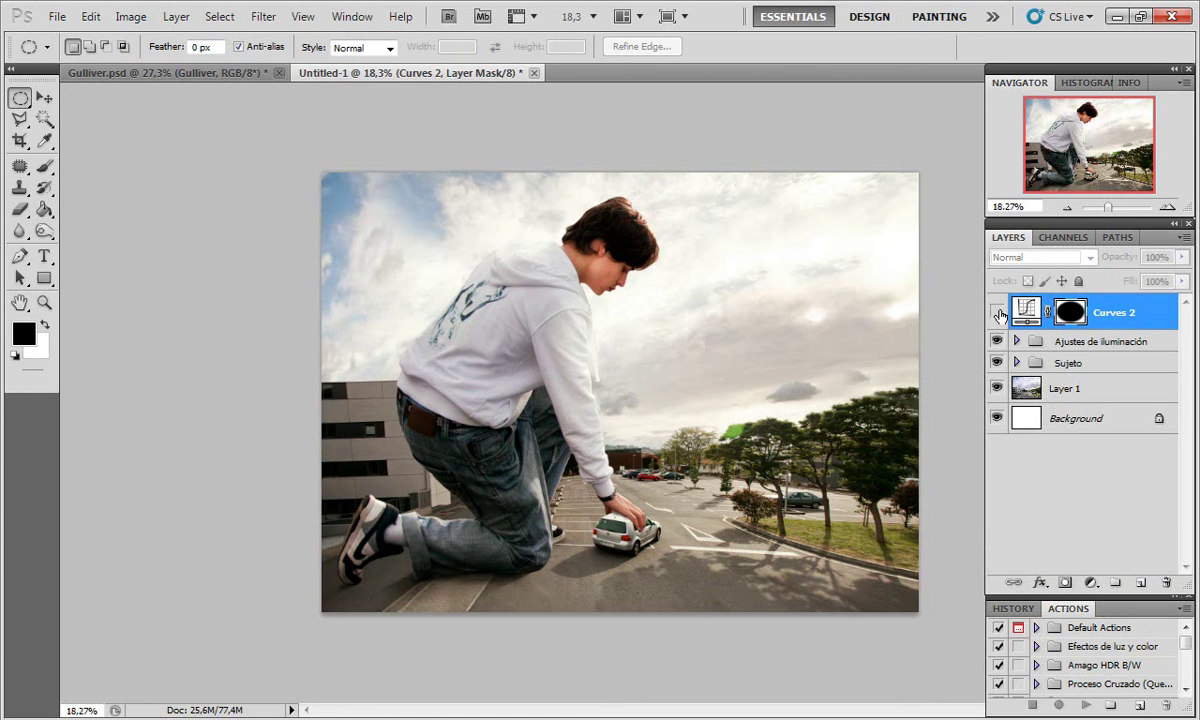
click(997, 313)
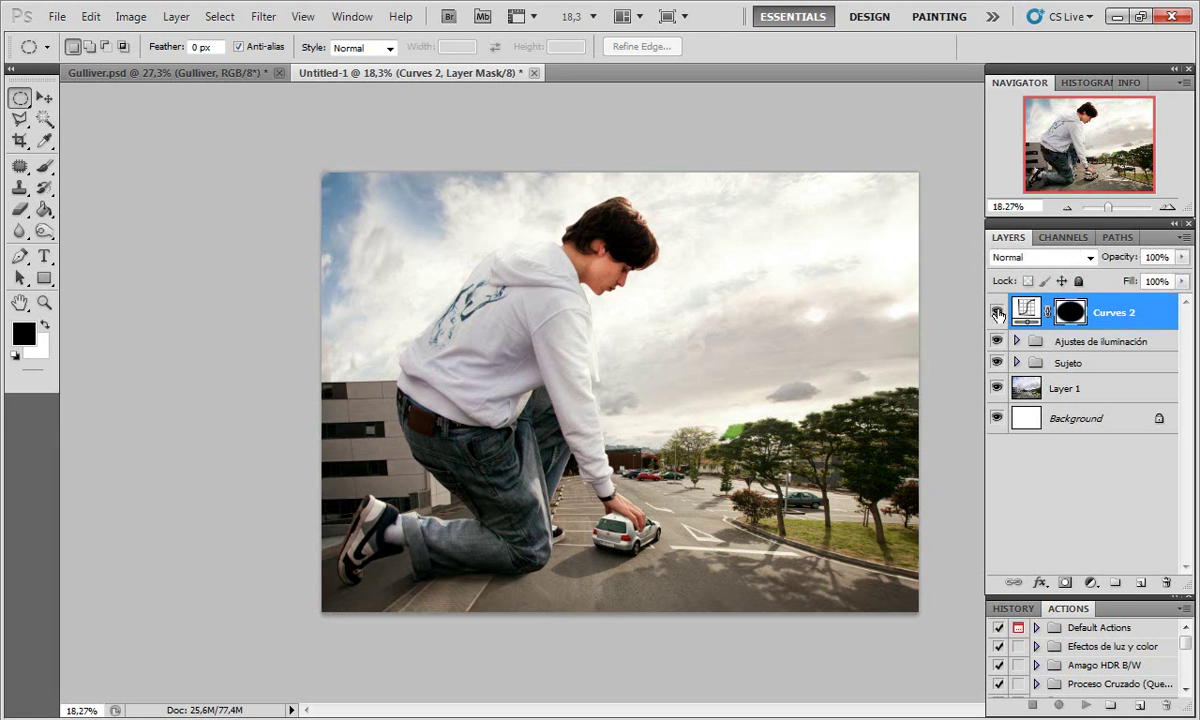
click(997, 313)
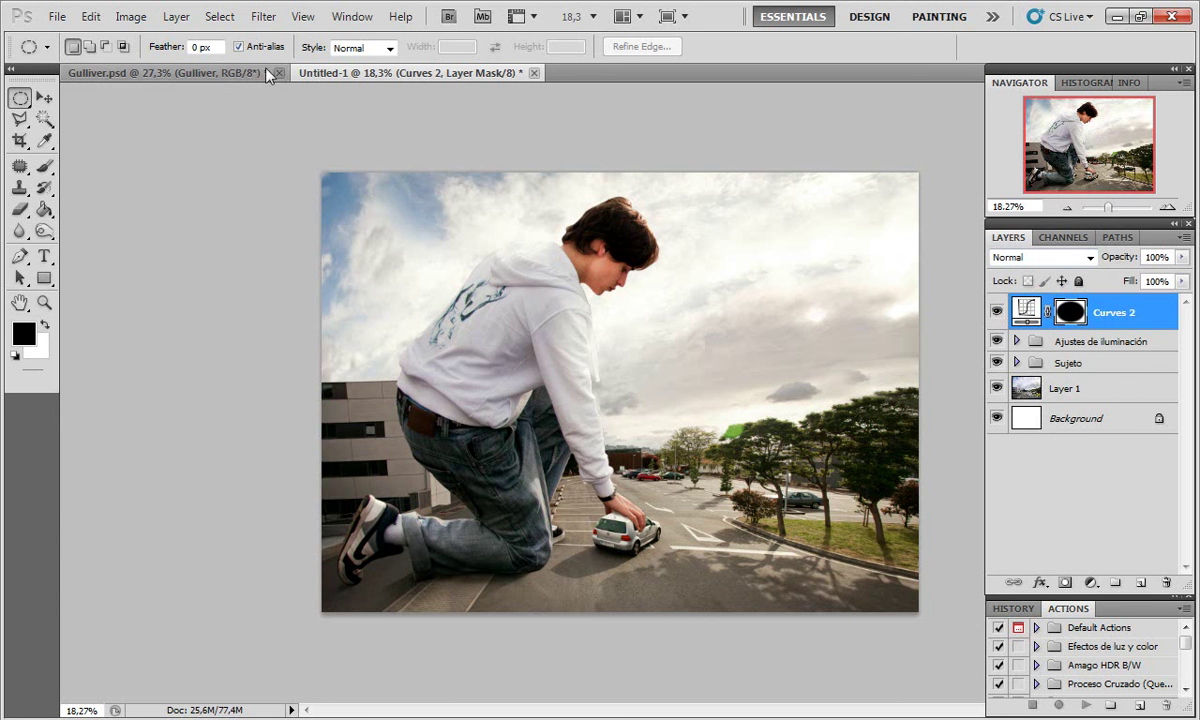
Step: Check the Gulliver.psd document, then add a new empty layer in Untitled-1
click(221, 83)
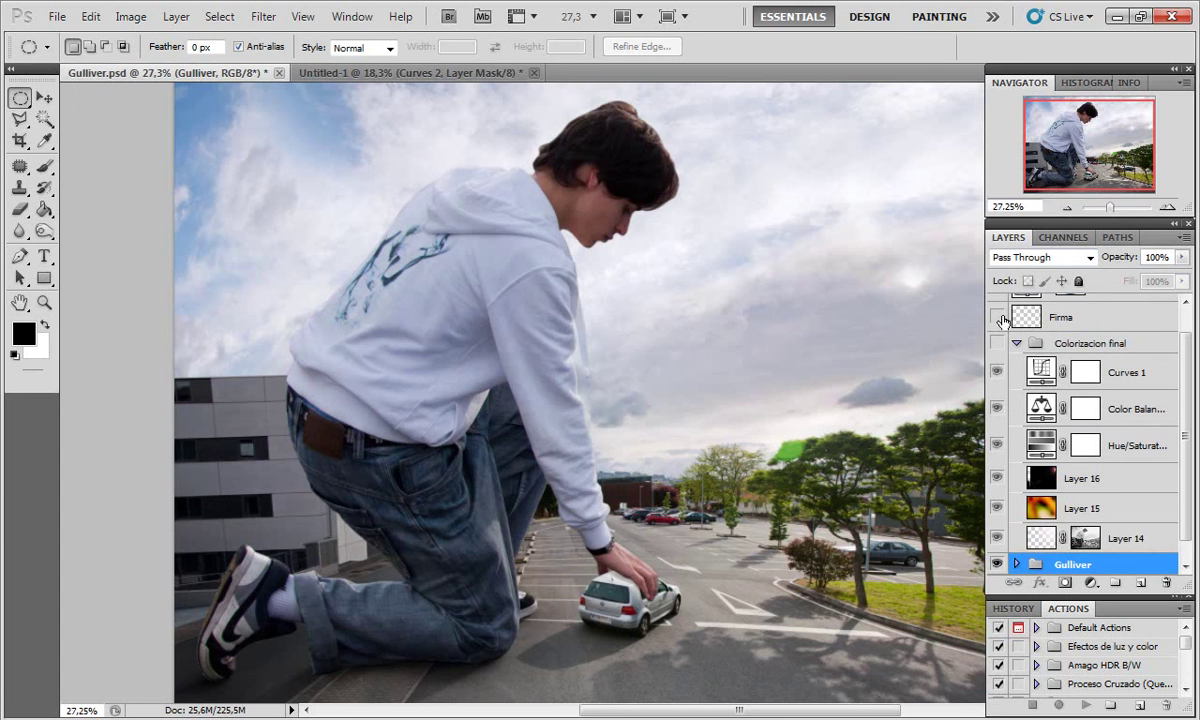
click(316, 73)
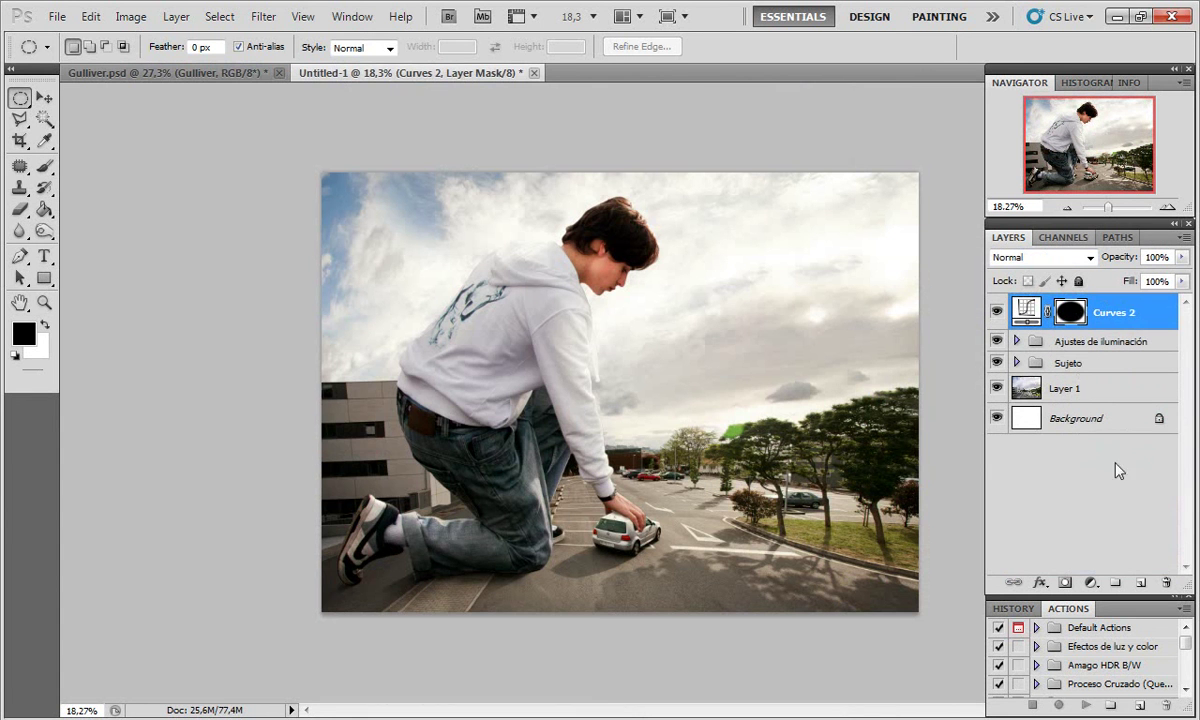
click(1138, 583)
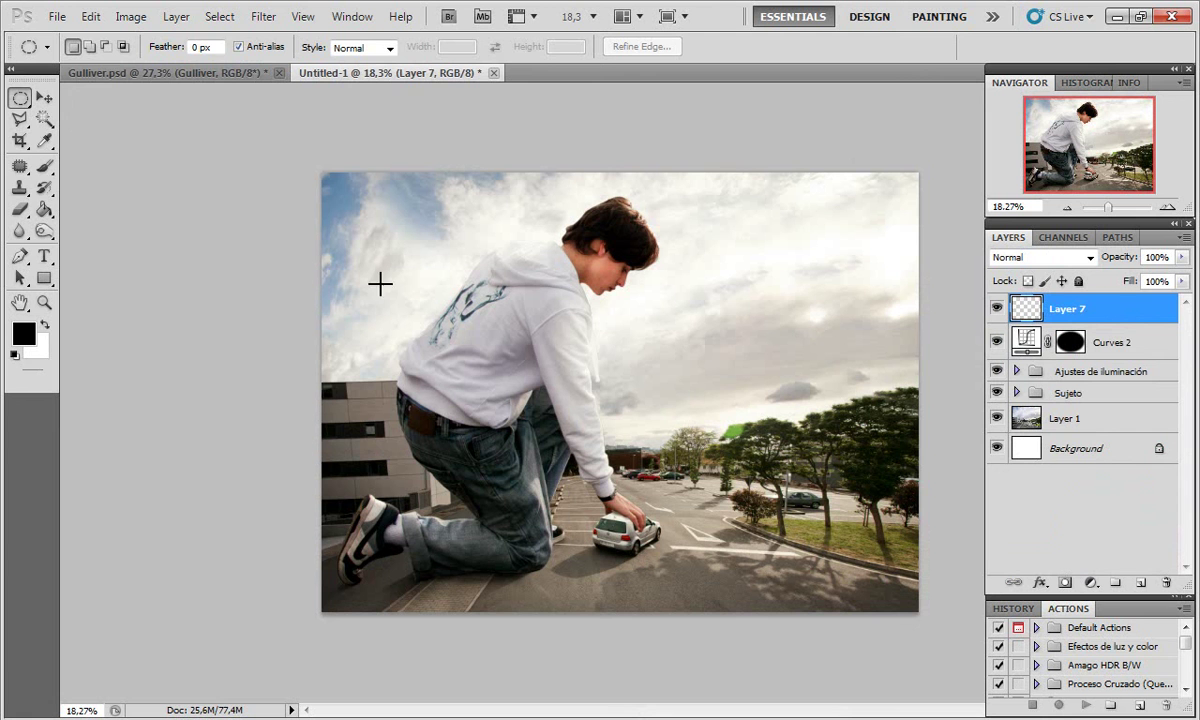
Step: Stamp the logo brush preset 200 onto the sky on the new layer
click(45, 168)
click(96, 47)
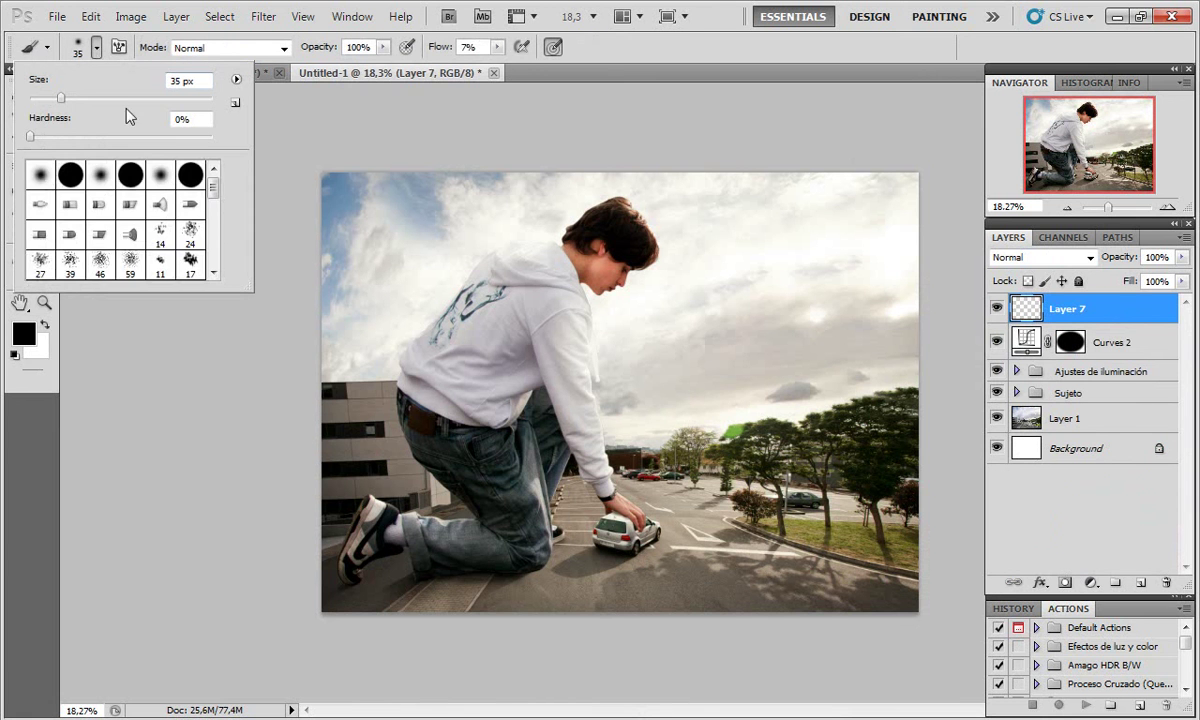
drag(211, 190, 214, 230)
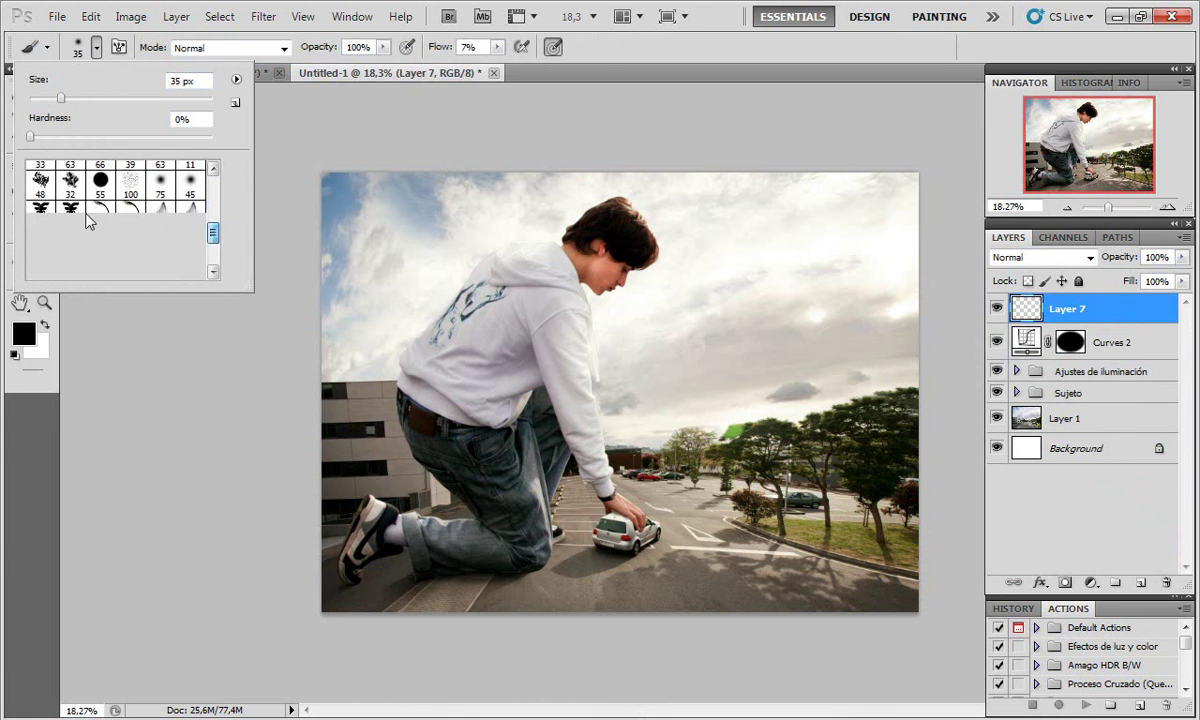
click(72, 212)
drag(497, 47, 512, 58)
click(741, 285)
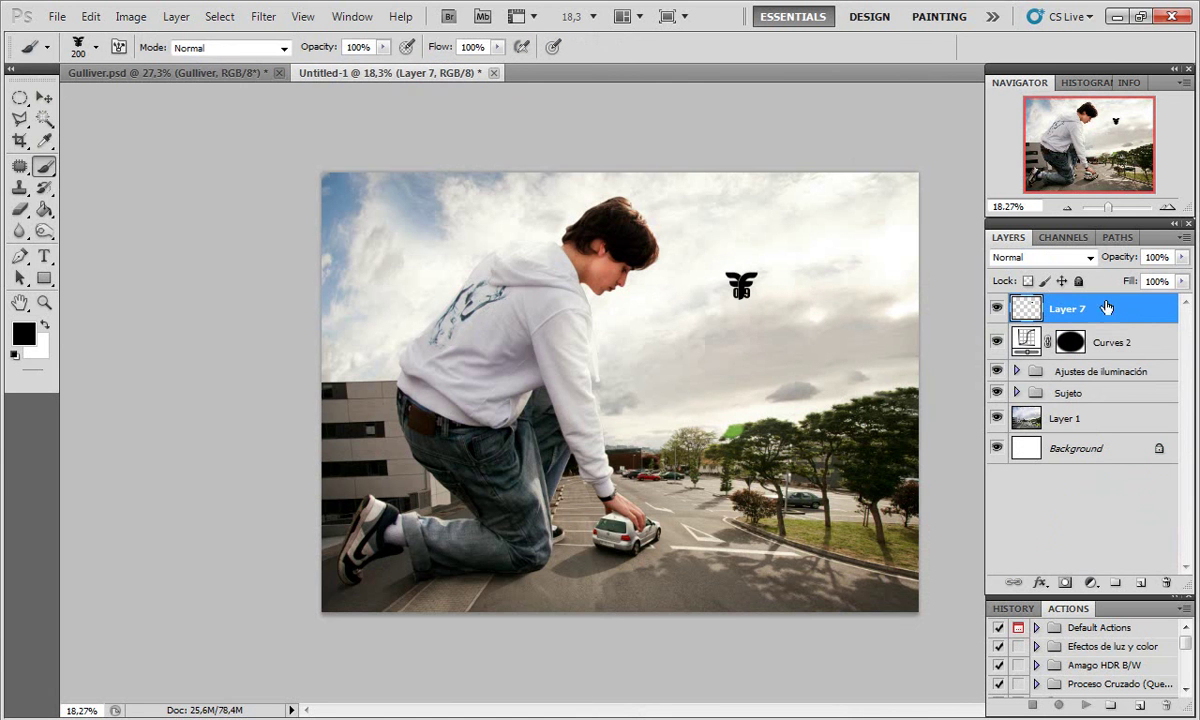
Step: Free Transform the logo down onto the building door, shrinking and skewing it to its perspective
click(44, 97)
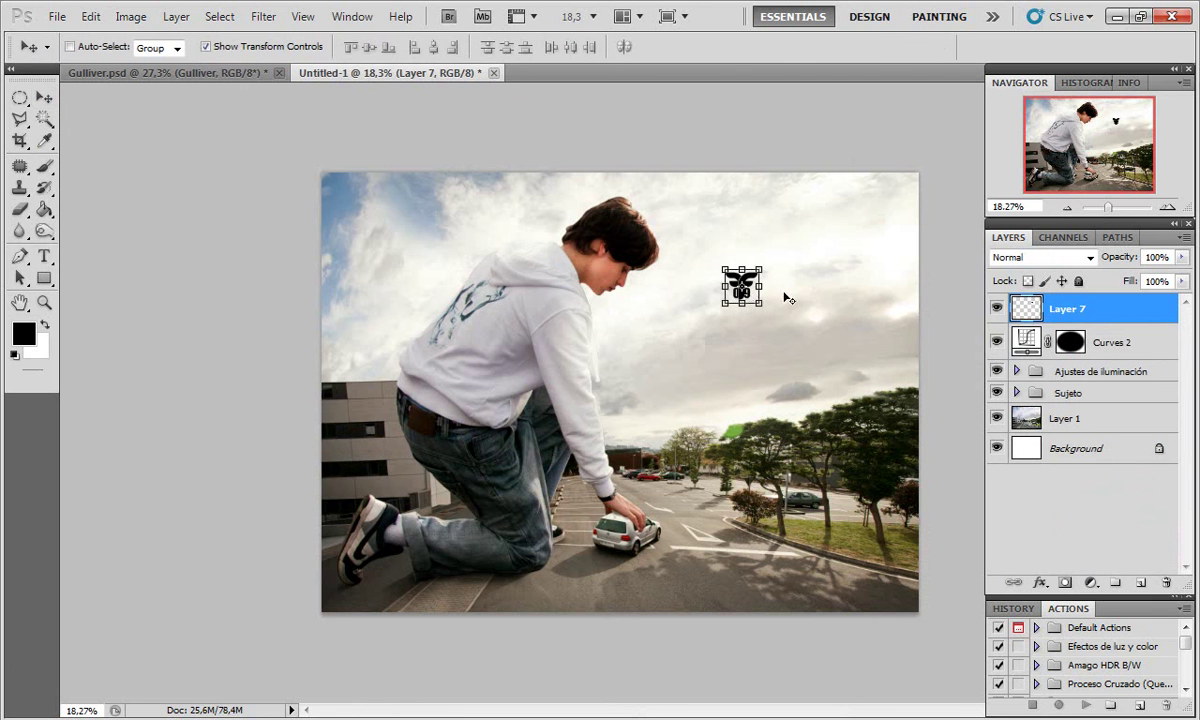
key(ctrl+t)
drag(742, 287, 428, 522)
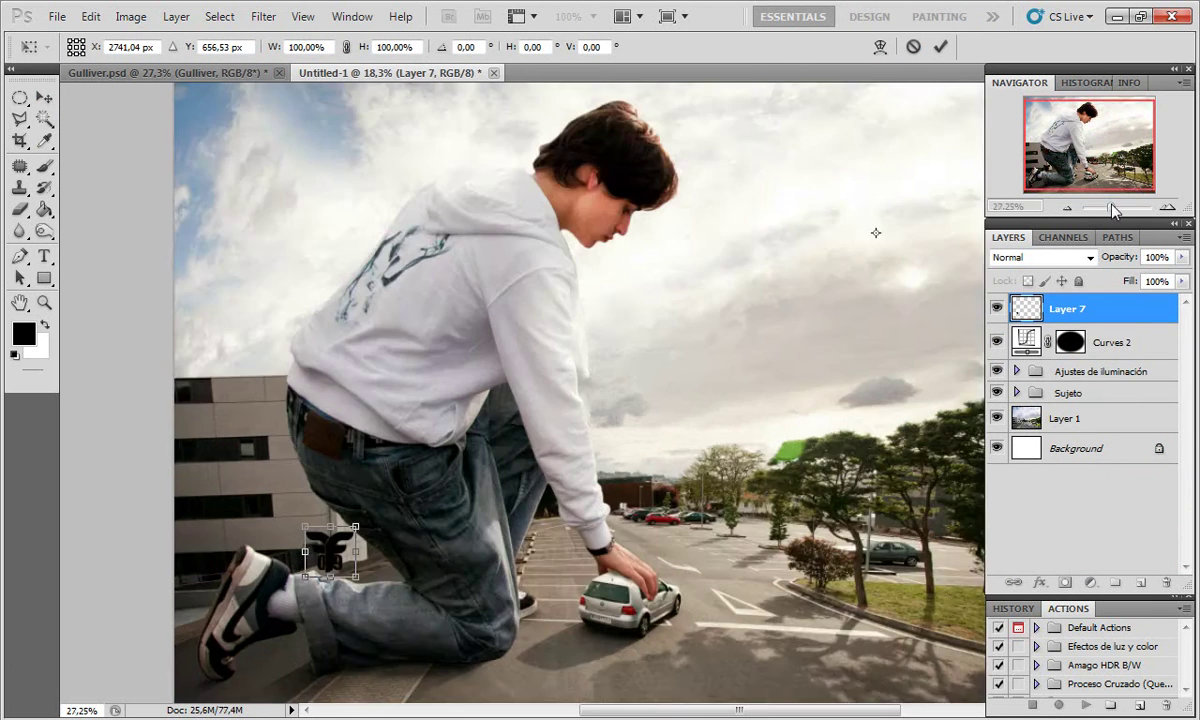
scroll(1080, 152, up, 3)
scroll(1080, 152, up, 2)
drag(1080, 152, 1045, 168)
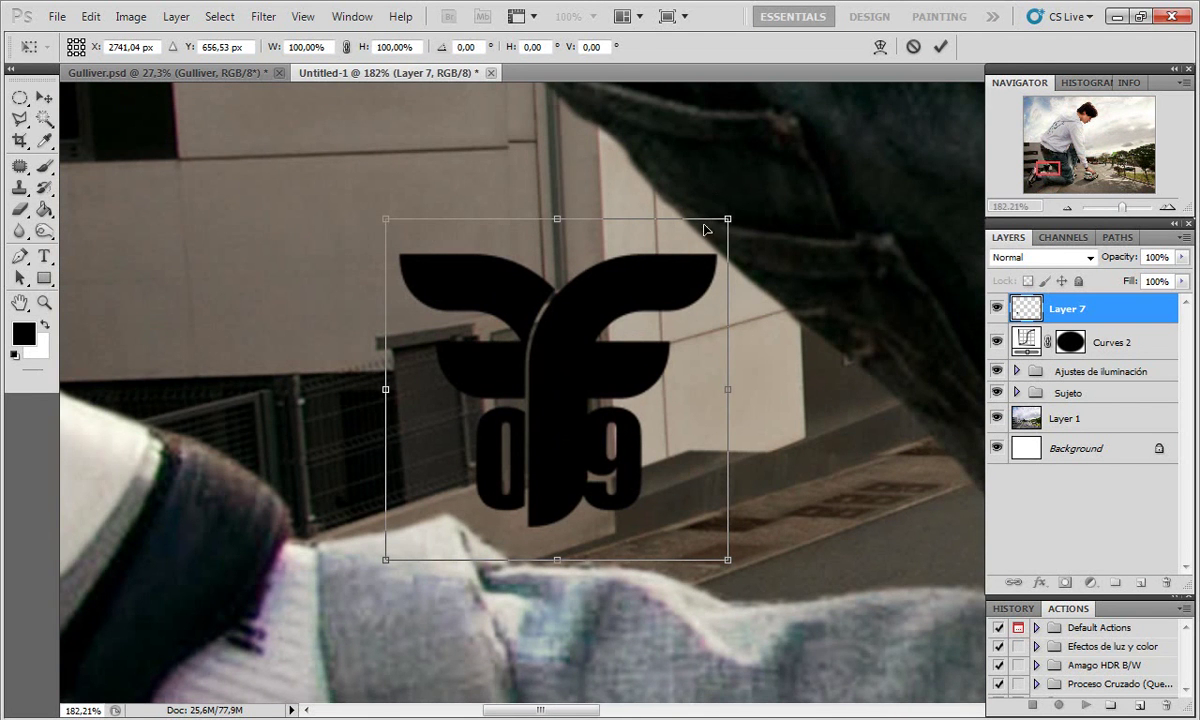
drag(728, 221, 529, 349)
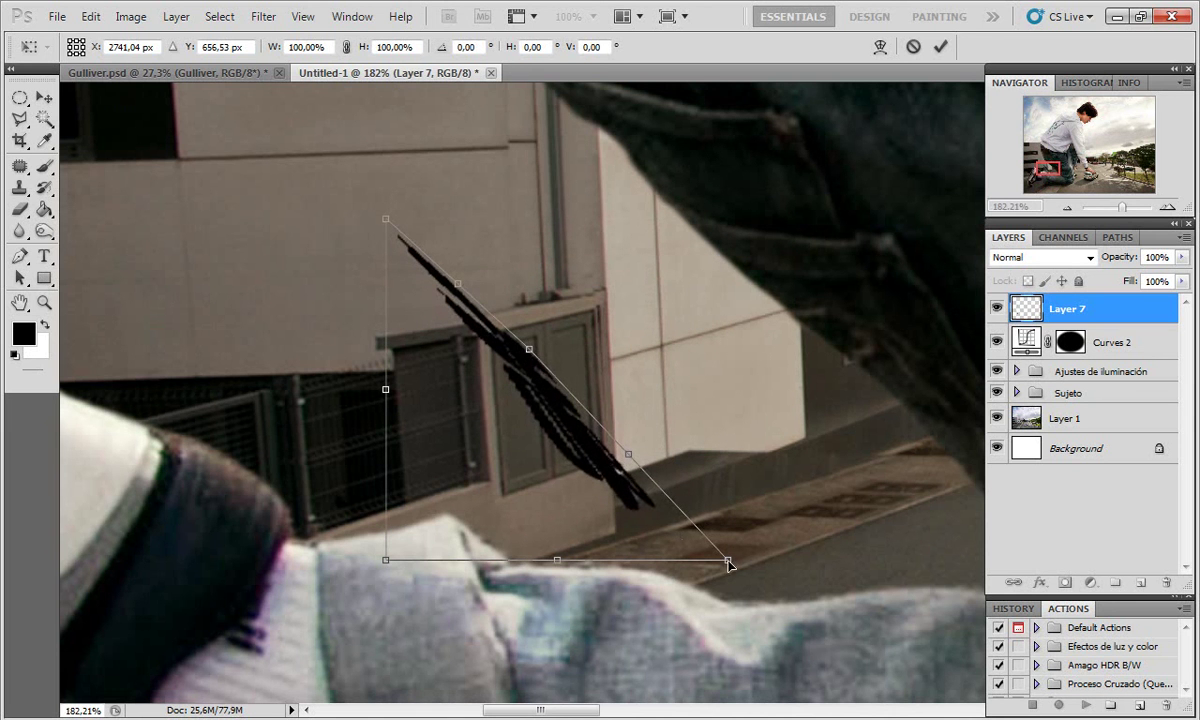
drag(728, 559, 533, 376)
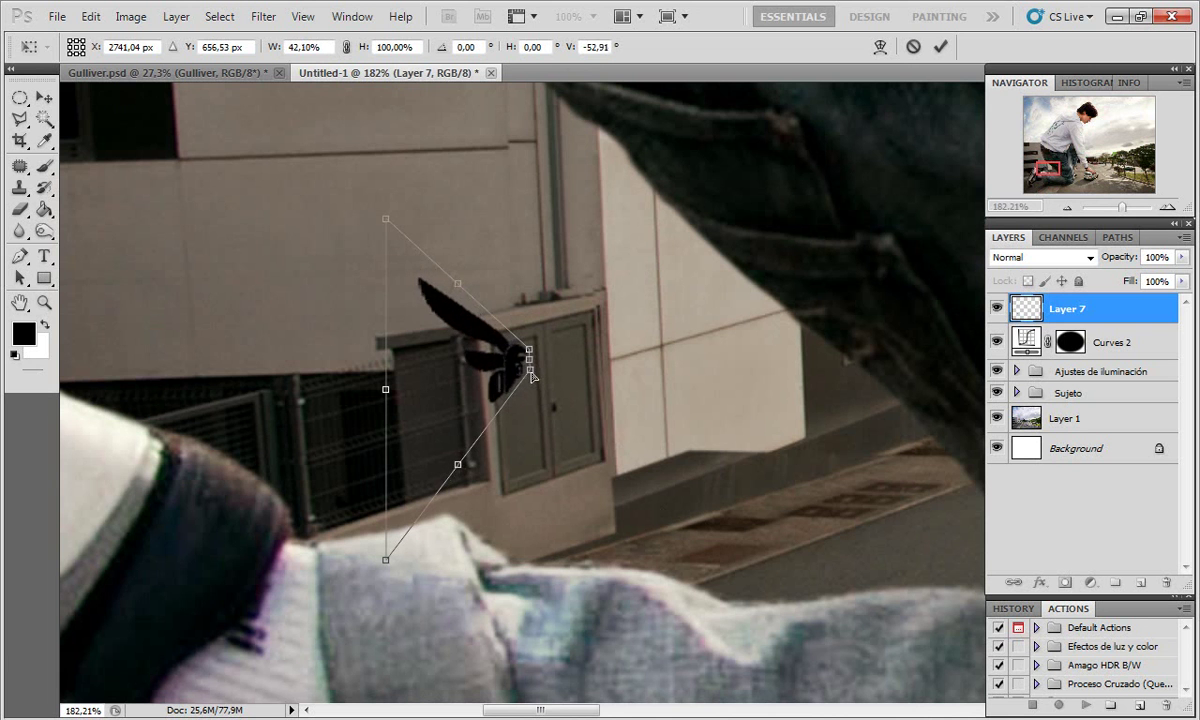
drag(386, 222, 514, 354)
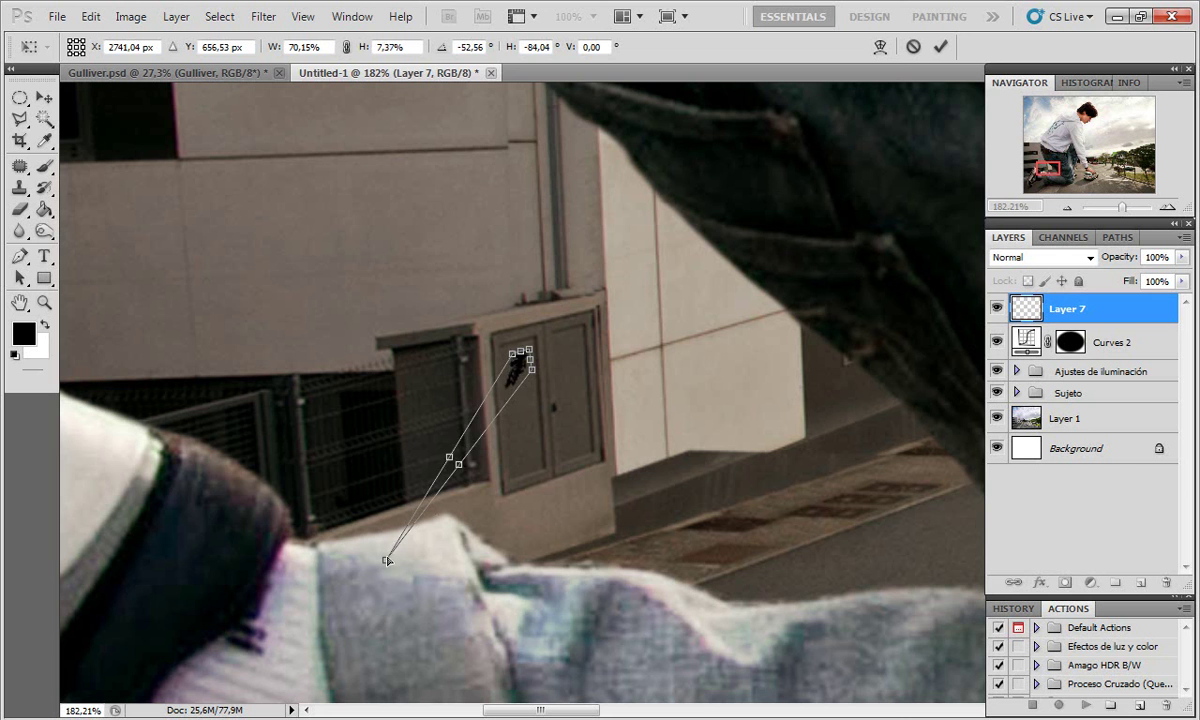
drag(386, 560, 512, 376)
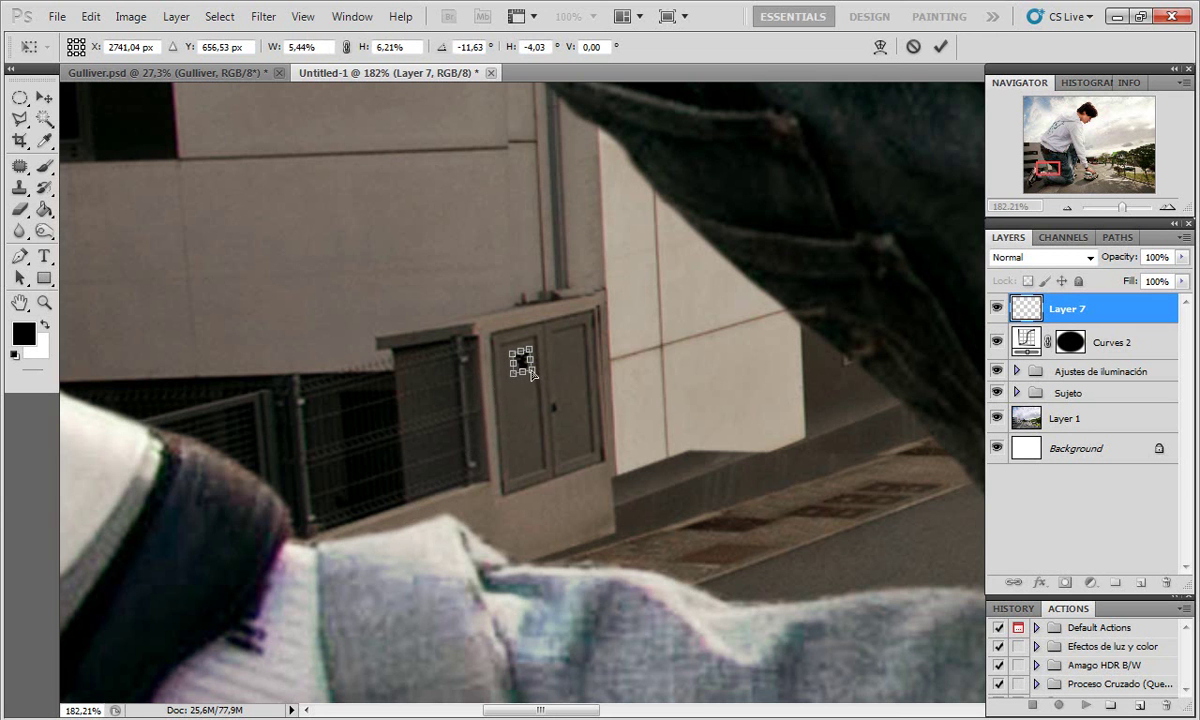
drag(532, 374, 528, 369)
click(940, 46)
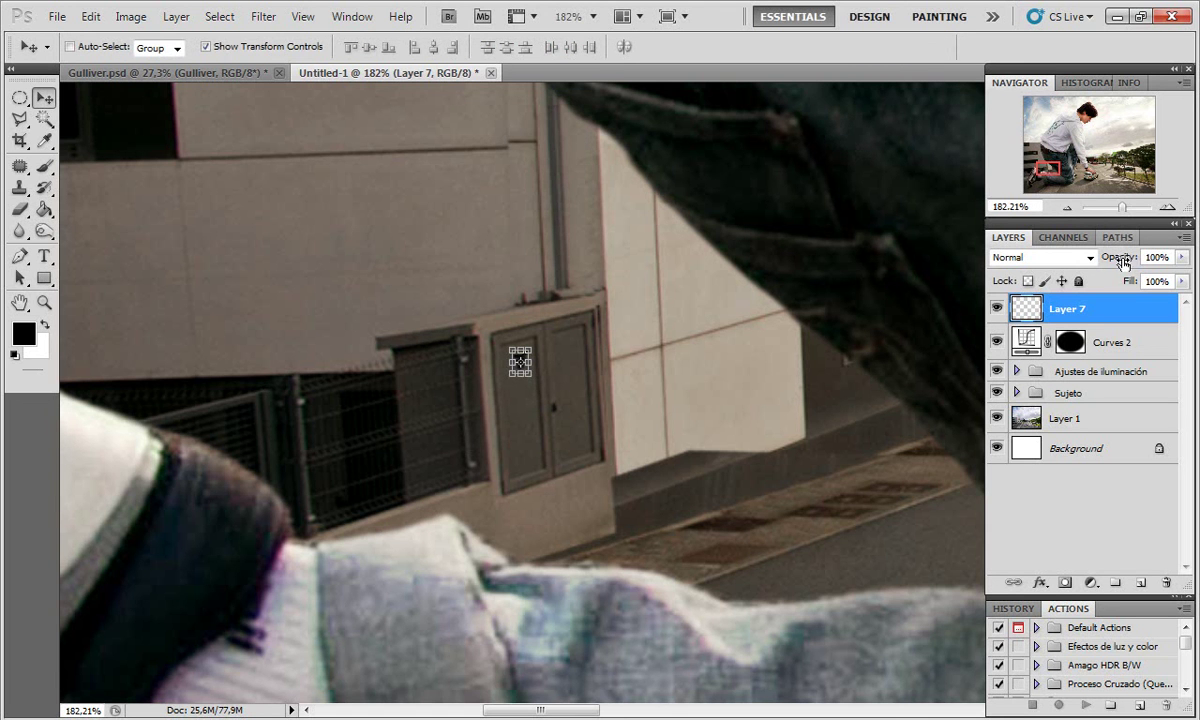
Step: Lower the logo layer's opacity to 51% and zoom out to view the whole image
drag(1125, 262, 1035, 245)
click(20, 98)
drag(1132, 262, 1096, 254)
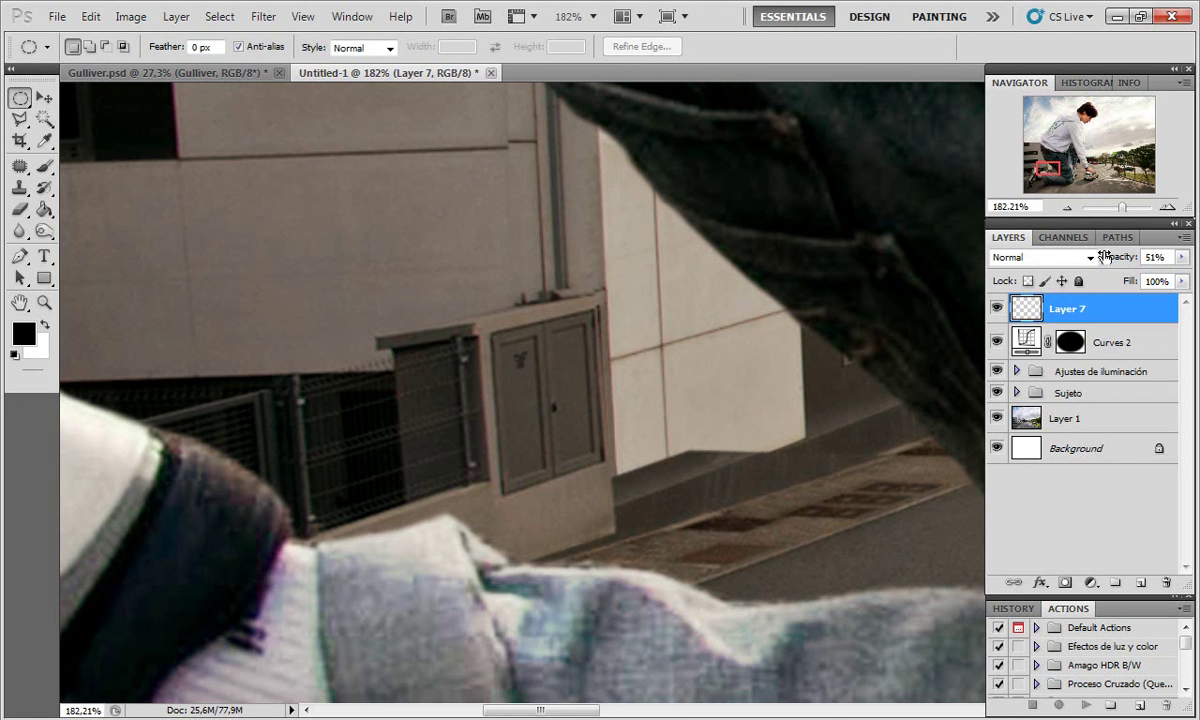
drag(1121, 207, 1108, 208)
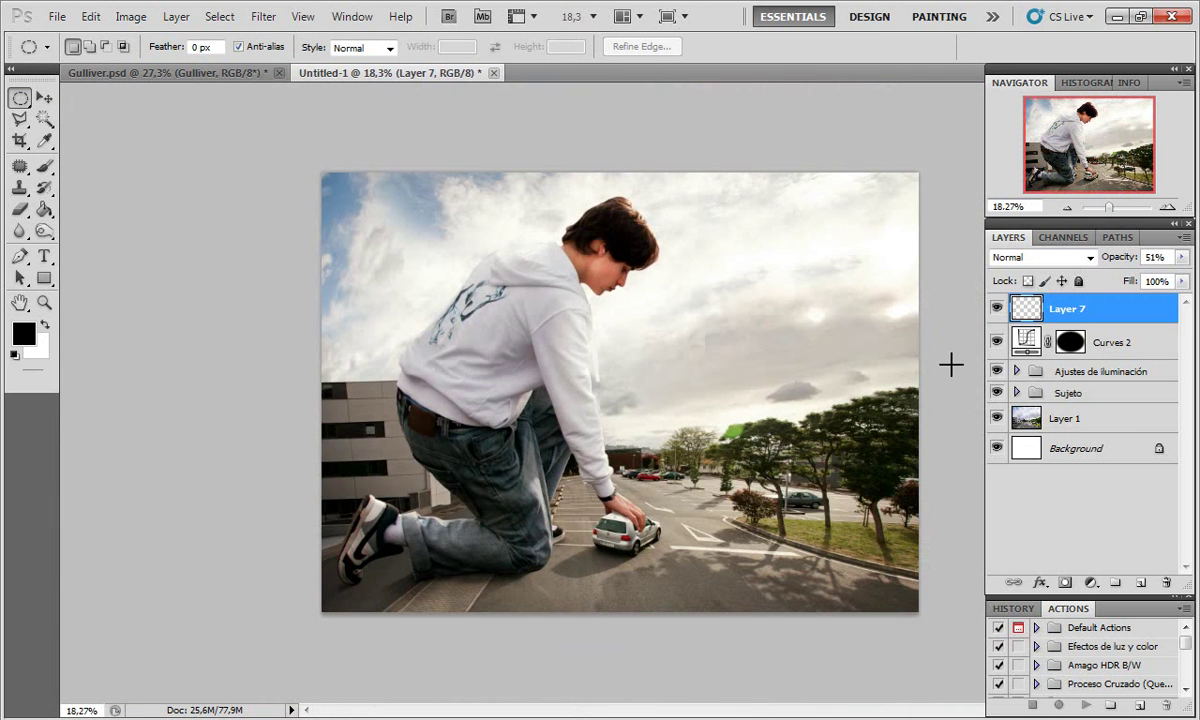